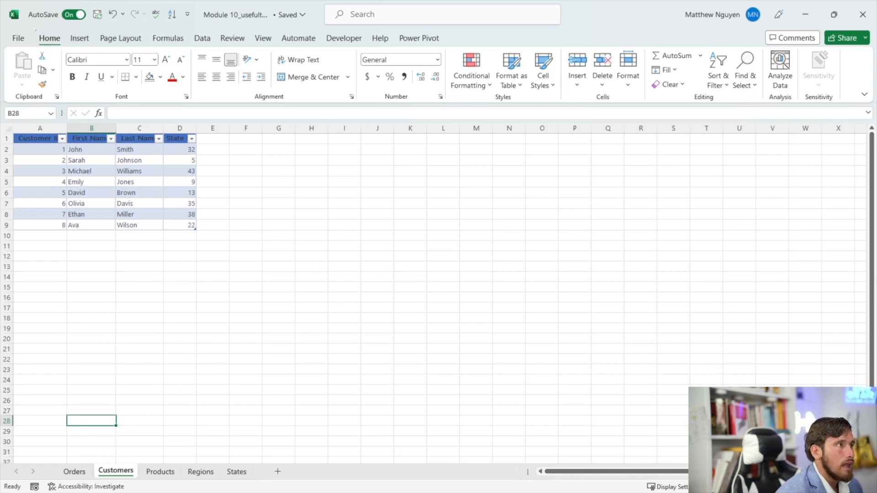
# - Open the Excel ribbon customization options and check that the Power Pivot main tab is enabled
pyautogui.click(18, 38)
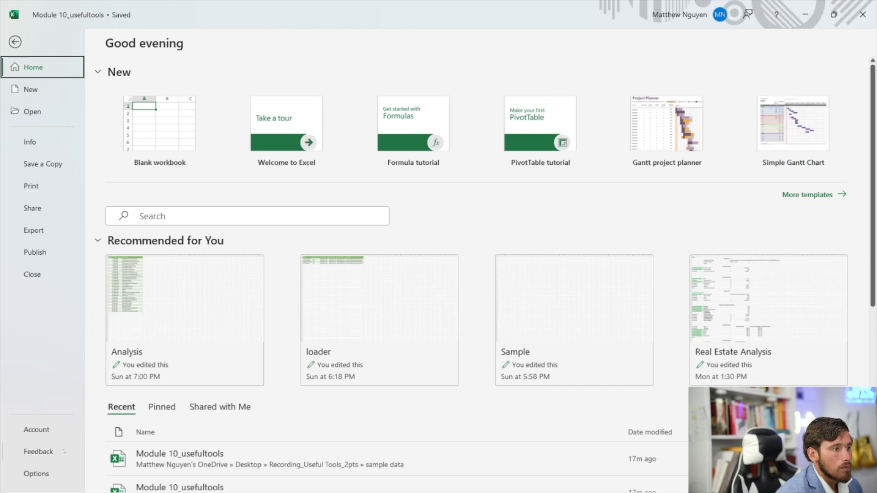
pyautogui.click(36, 473)
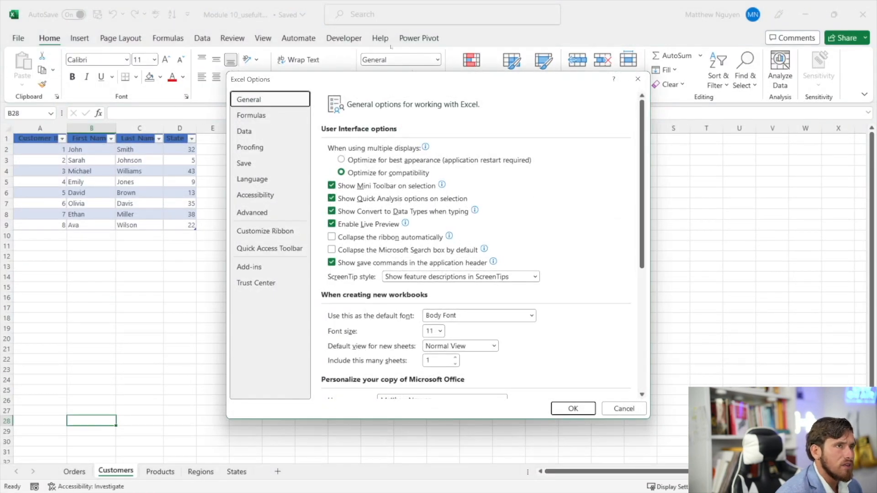
pyautogui.click(283, 236)
pyautogui.scroll(-8, 390, 215)
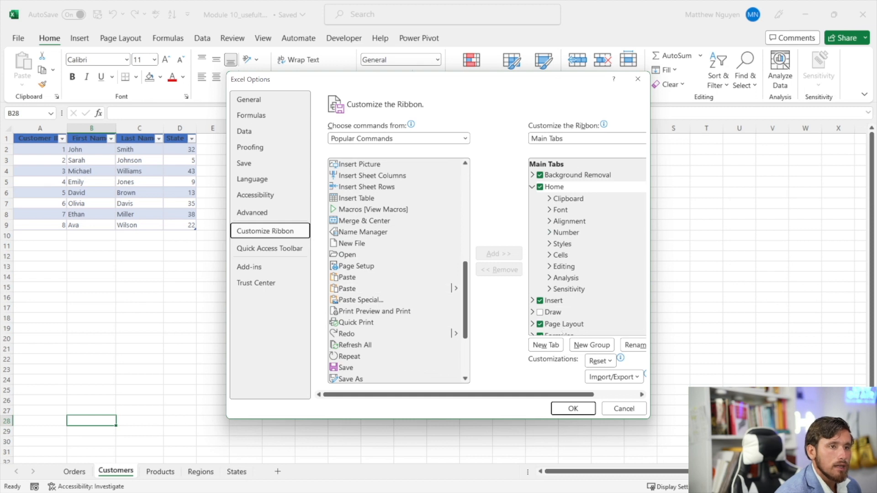
pyautogui.moveTo(648, 417); pyautogui.dragTo(720, 417)
pyautogui.scroll(-3, 555, 342)
pyautogui.click(549, 339)
pyautogui.click(549, 338)
pyautogui.click(347, 255)
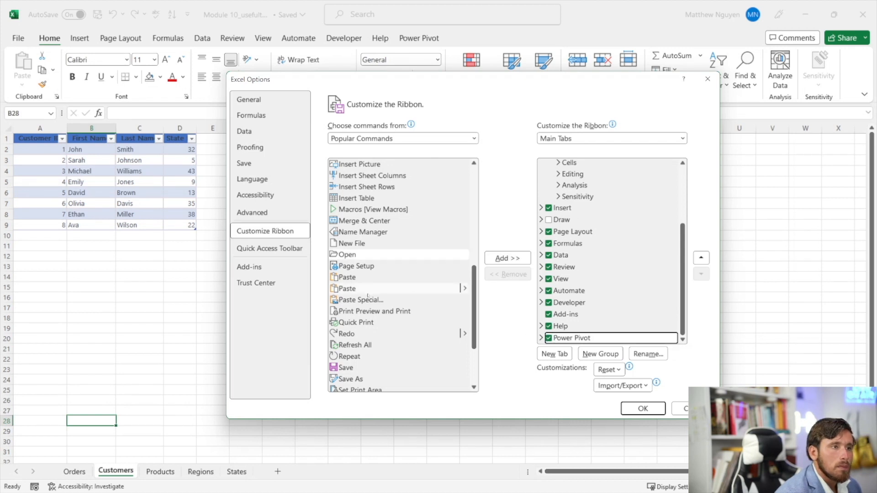
pyautogui.scroll(-1, 362, 284)
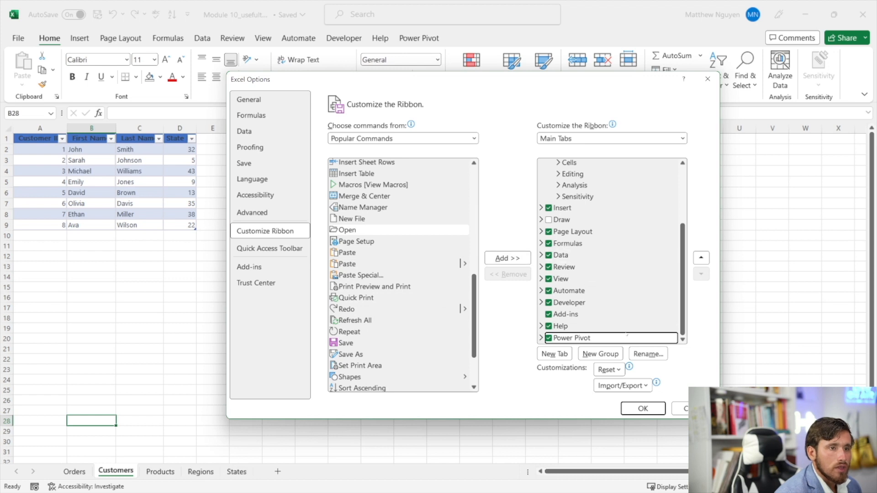
pyautogui.scroll(4, 577, 291)
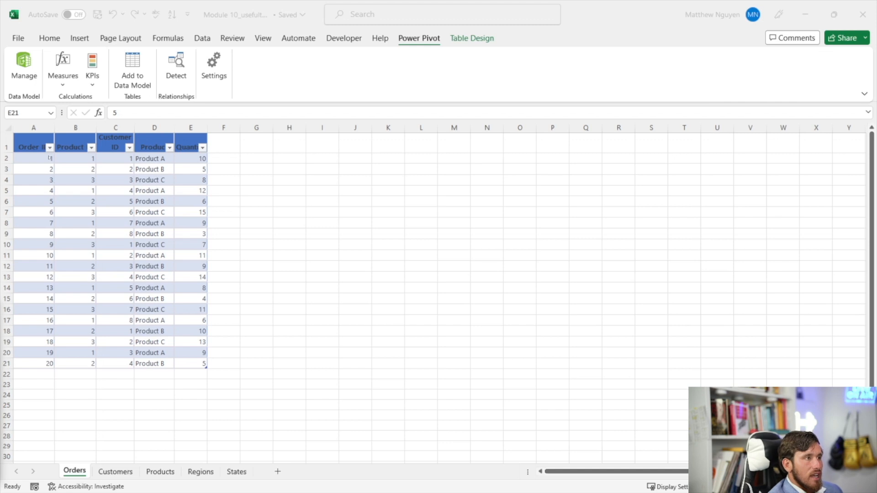
# - Add the Orders sheet's table in A1:E21 to the data model and close the Power Pivot window
pyautogui.click(52, 133)
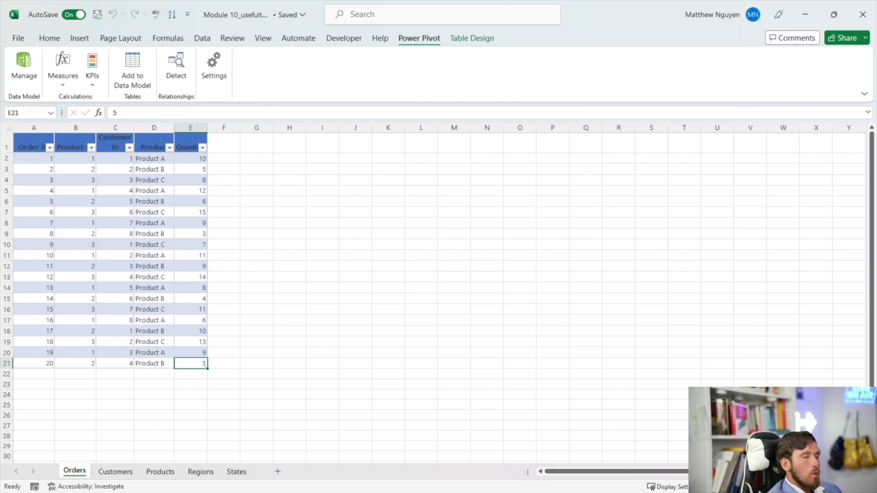
pyautogui.moveTo(34, 139); pyautogui.dragTo(208, 365)
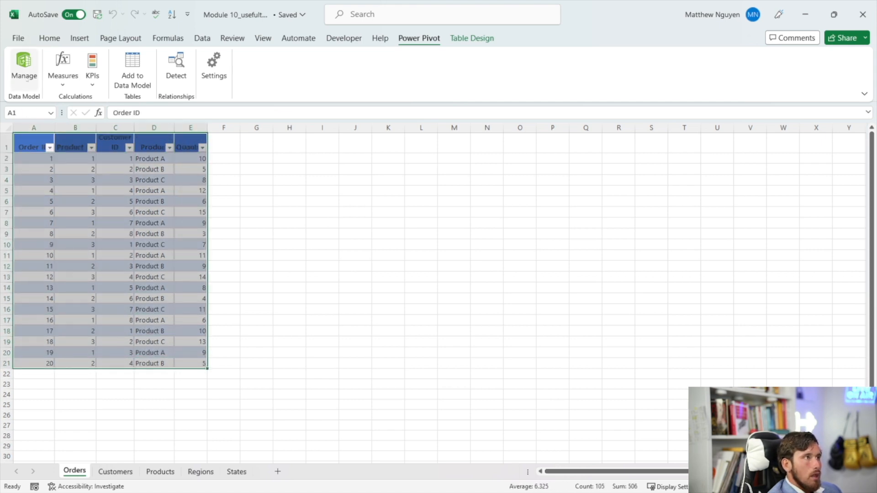
pyautogui.click(25, 69)
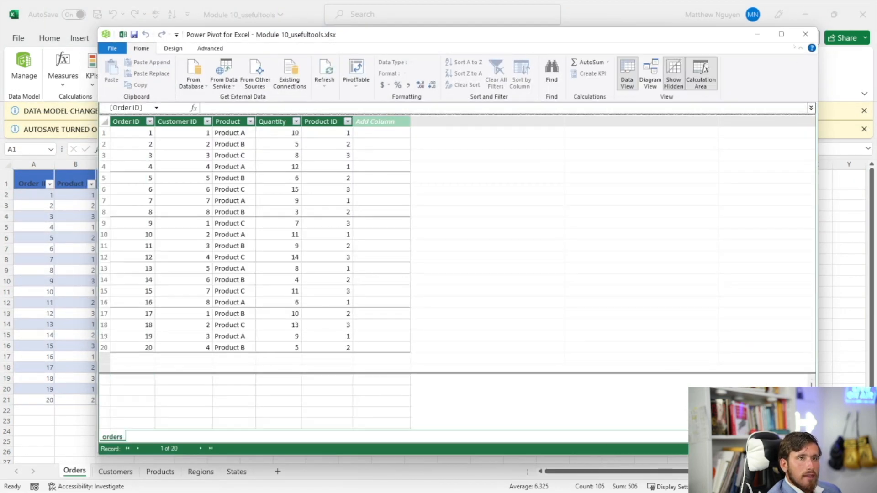
pyautogui.click(806, 35)
# - Add the tables on the Customers and Products sheets to the data model
pyautogui.click(116, 472)
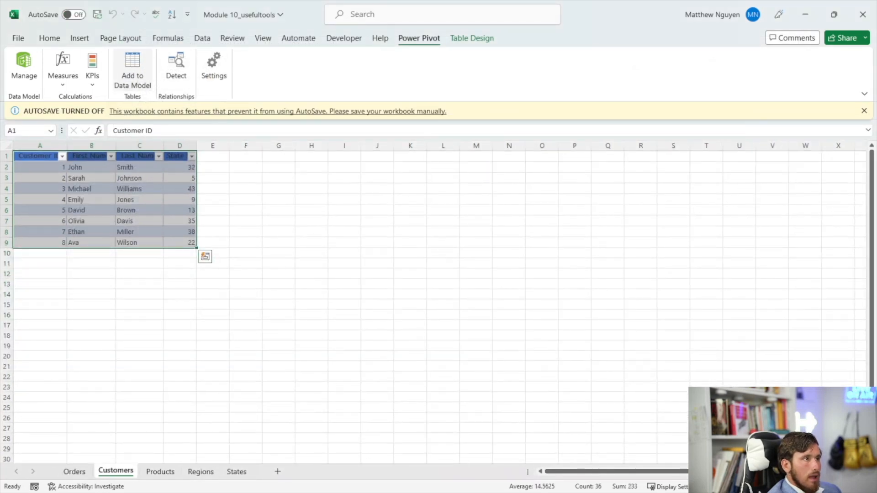
pyautogui.click(132, 70)
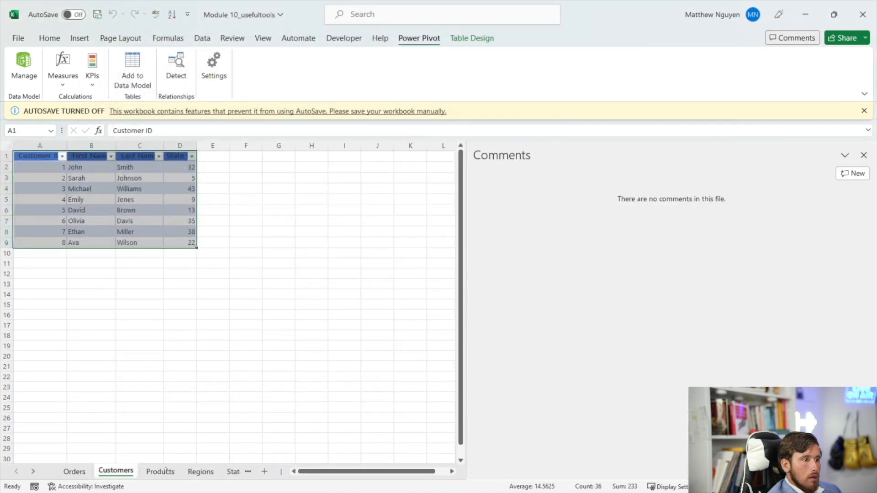
pyautogui.click(160, 471)
pyautogui.click(133, 70)
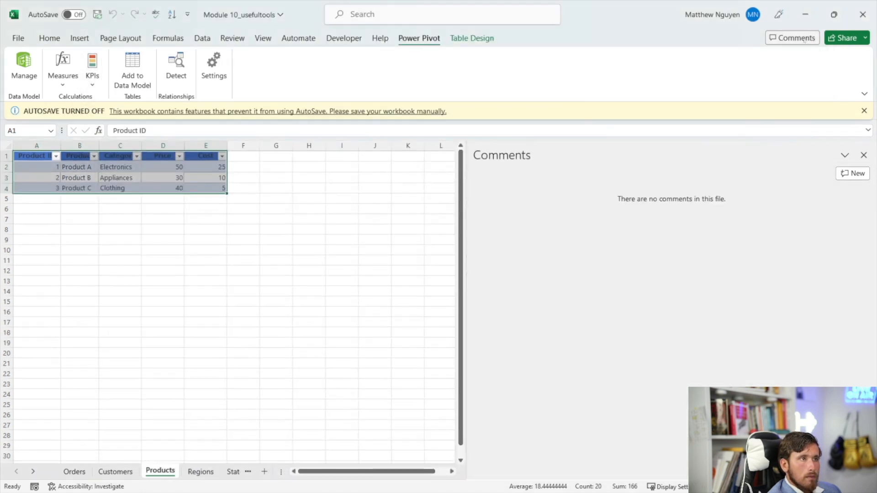
# - Add the tables on the Regions and States sheets to the data model and save the workbook
pyautogui.click(200, 471)
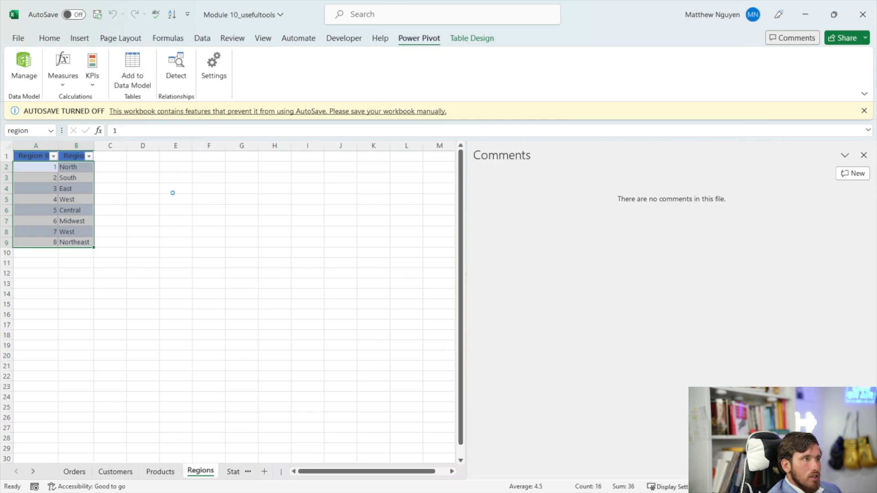
pyautogui.click(132, 76)
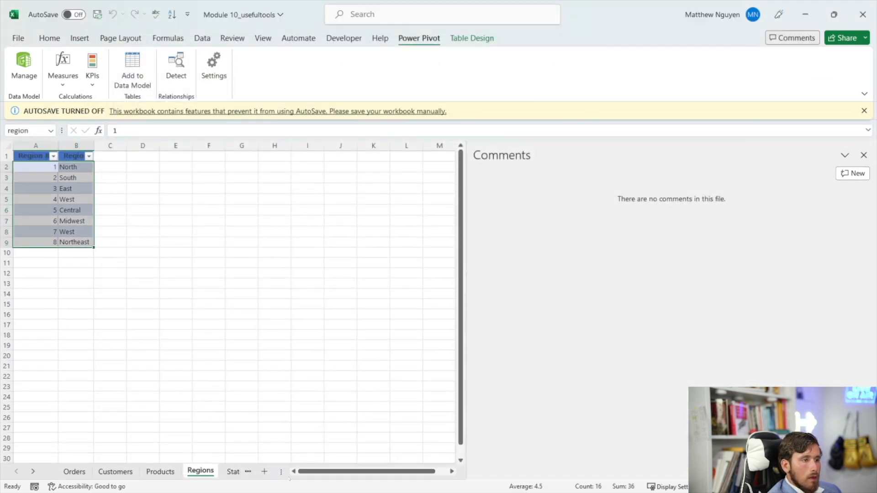
pyautogui.click(233, 471)
pyautogui.click(138, 82)
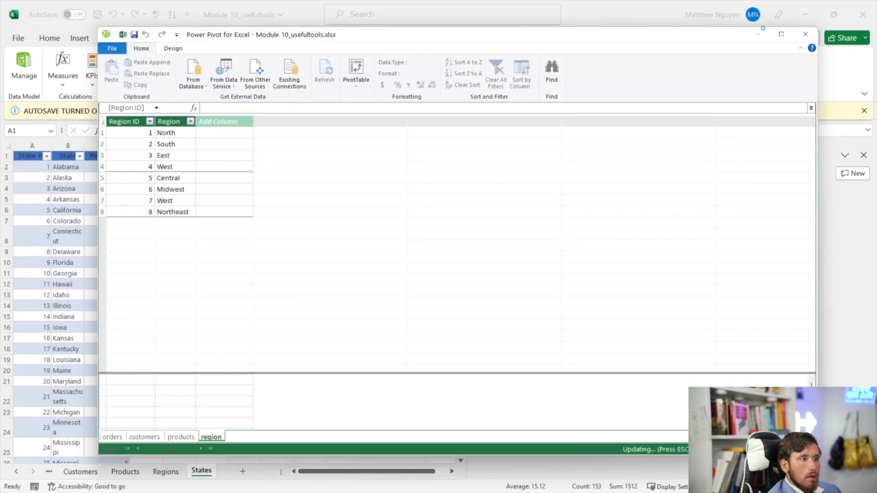
pyautogui.click(806, 35)
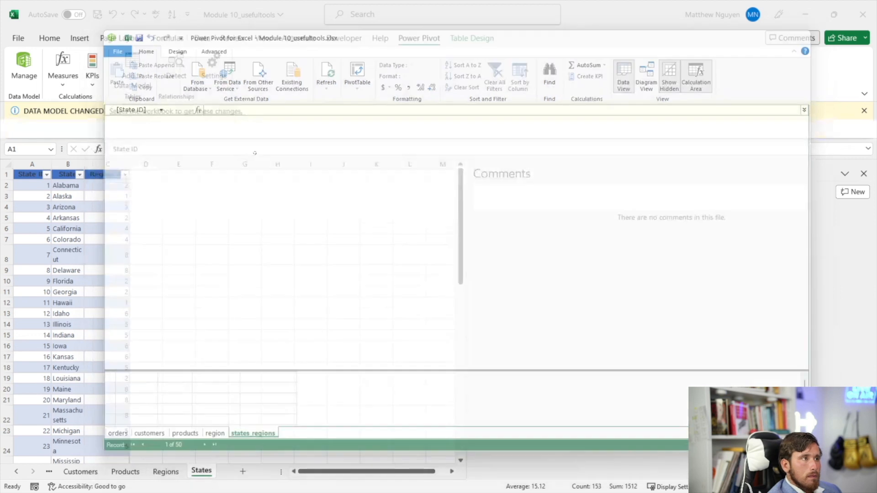
pyautogui.hotkey('ctrl', 's')
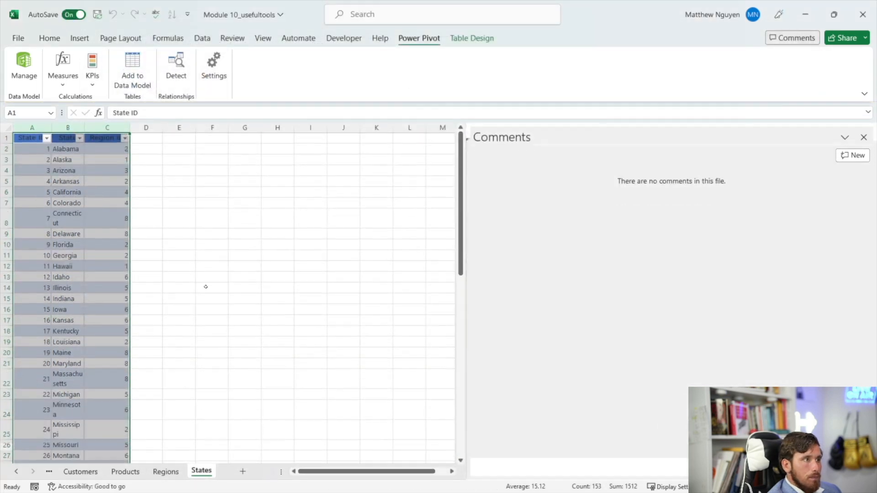
# - Open the data model in Power Pivot and review the orders, customers, products and region tables
pyautogui.click(212, 173)
pyautogui.click(28, 70)
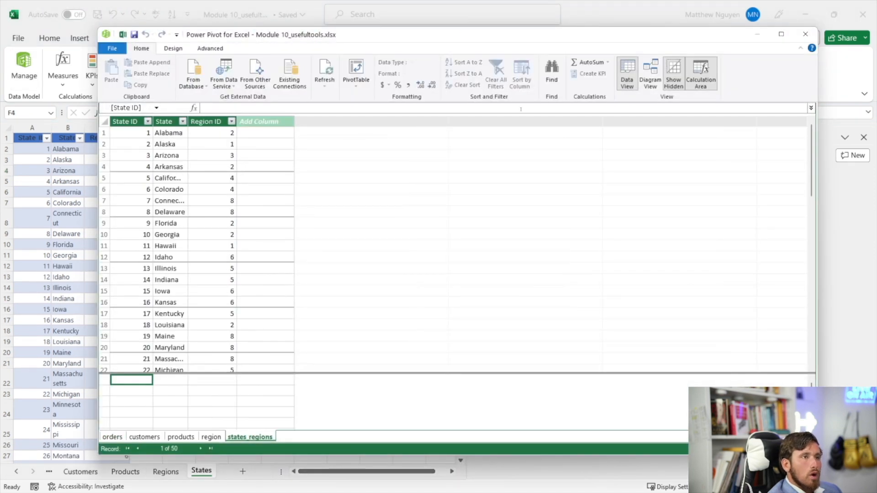
pyautogui.click(112, 437)
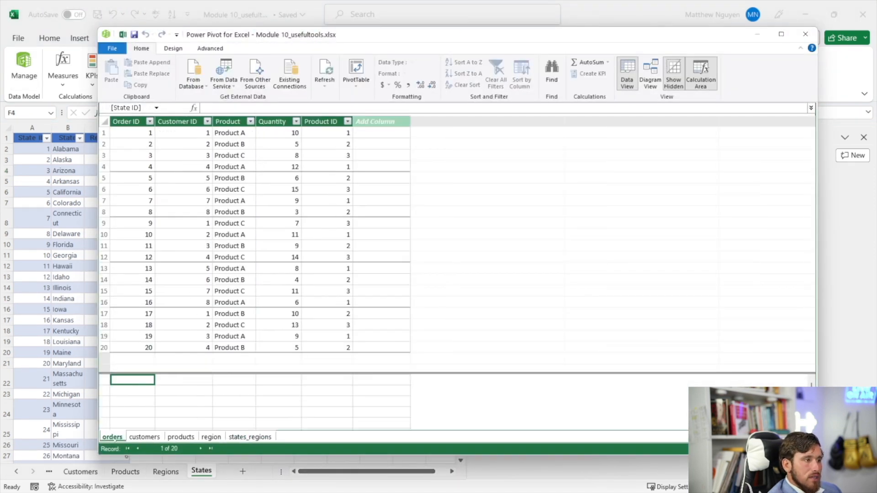
pyautogui.click(144, 437)
pyautogui.click(181, 437)
pyautogui.click(211, 437)
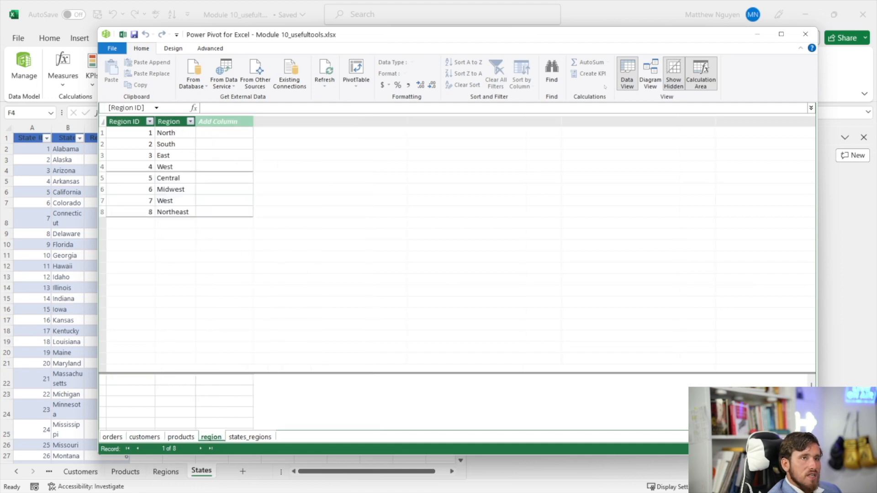
# - Show the data model in Diagram View and place the customers table before the orders table
pyautogui.click(640, 75)
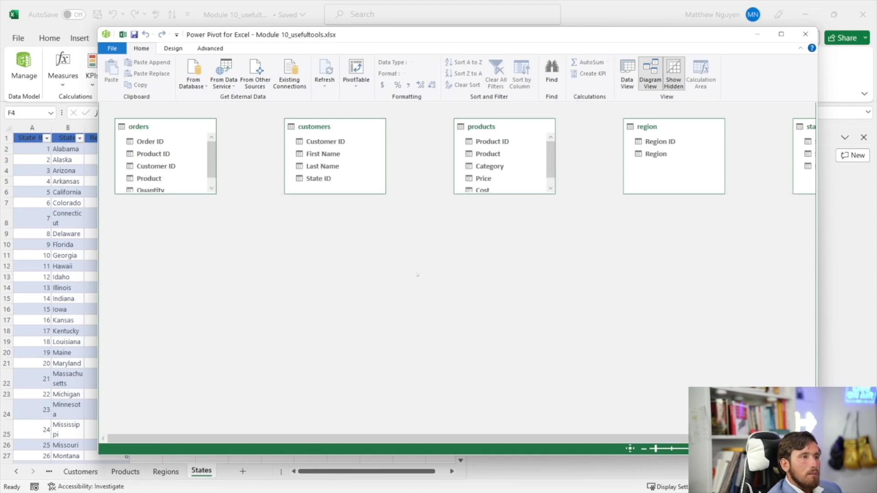
pyautogui.scroll(-1, 425, 274)
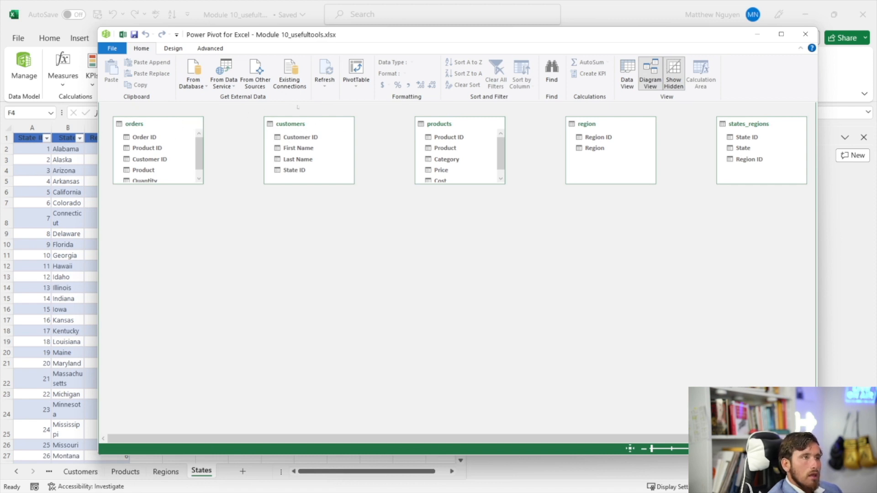
pyautogui.moveTo(313, 125); pyautogui.dragTo(162, 202)
pyautogui.moveTo(146, 124); pyautogui.dragTo(308, 153)
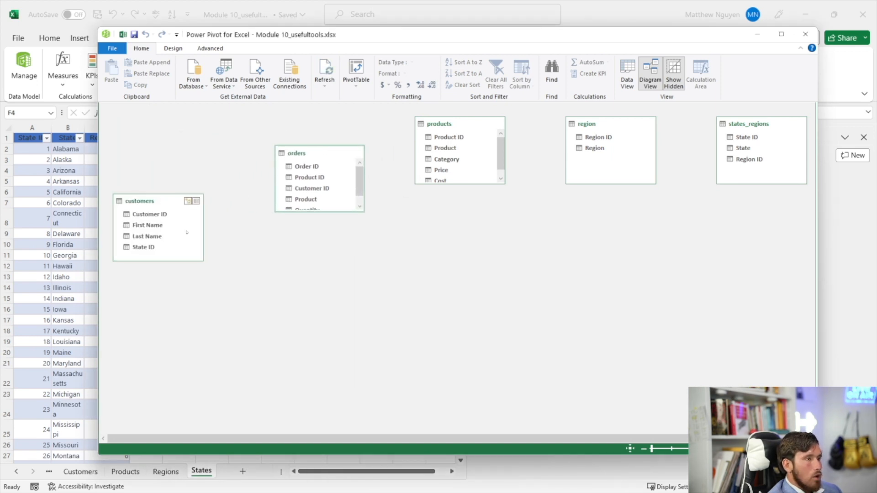
pyautogui.moveTo(174, 204); pyautogui.dragTo(174, 135)
pyautogui.click(327, 153)
pyautogui.moveTo(327, 153); pyautogui.dragTo(310, 130)
# - Enlarge the customers, orders and products tables in the diagram so that all their fields fit
pyautogui.moveTo(176, 192); pyautogui.dragTo(176, 236)
pyautogui.moveTo(299, 189); pyautogui.dragTo(301, 237)
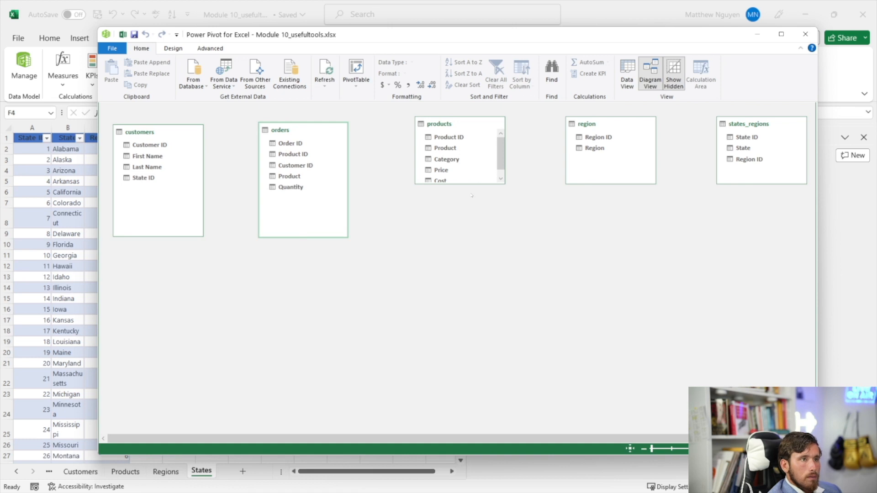
pyautogui.moveTo(472, 189); pyautogui.dragTo(461, 211)
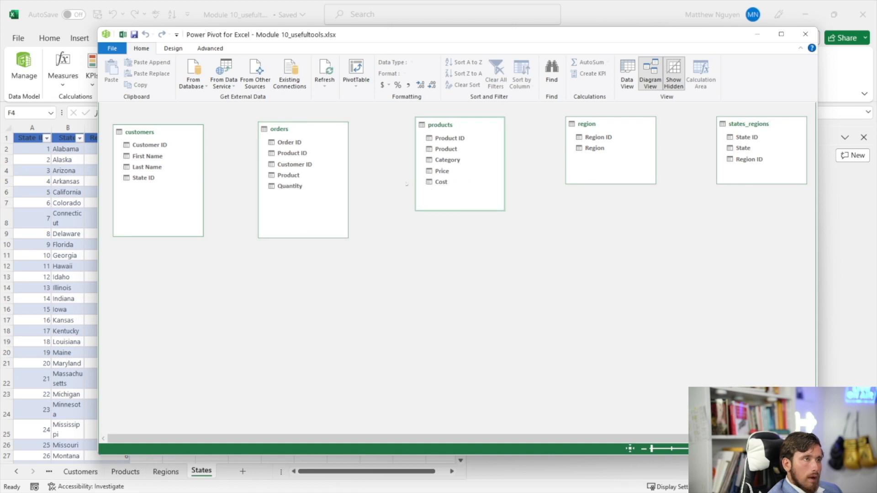
pyautogui.click(459, 163)
pyautogui.click(459, 195)
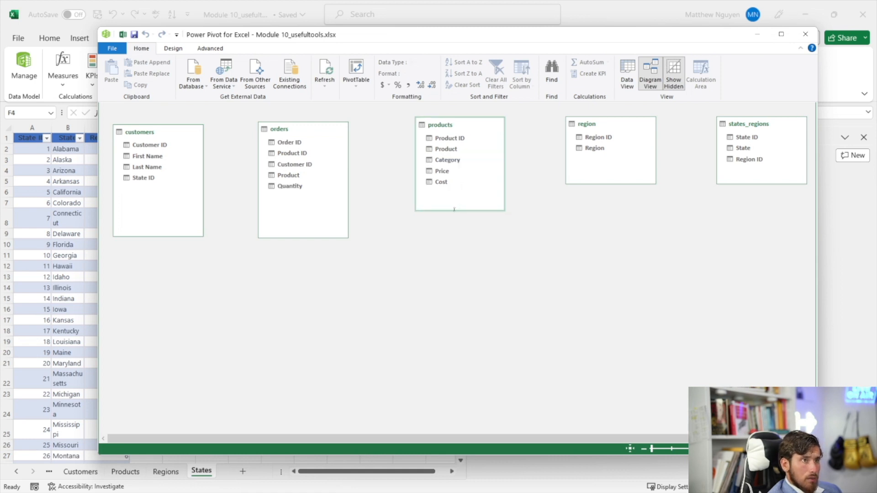
# - Move the products table closer to orders and stack states_regions and region beneath the customers table
pyautogui.moveTo(450, 124); pyautogui.dragTo(423, 139)
pyautogui.moveTo(608, 123); pyautogui.dragTo(163, 337)
pyautogui.moveTo(764, 125); pyautogui.dragTo(169, 257)
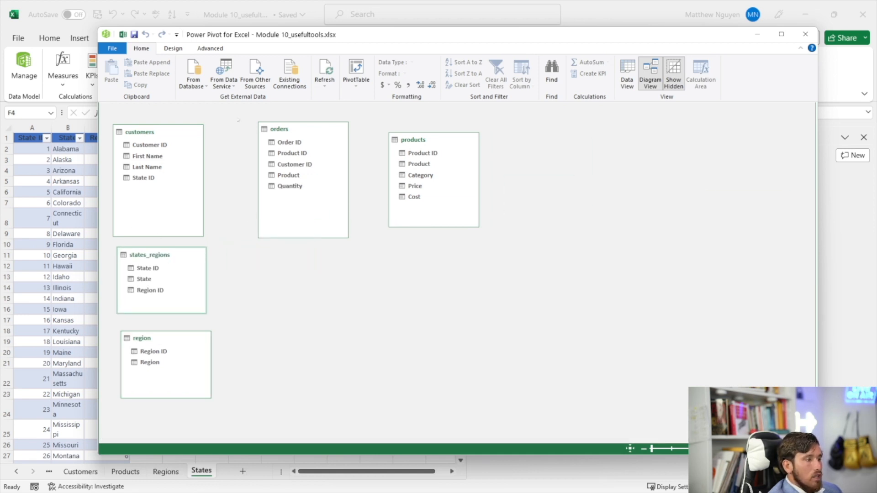
# - Create a relationship from Customer ID in customers to Customer ID in orders using the Create Relationship dialog
pyautogui.rightClick(151, 144)
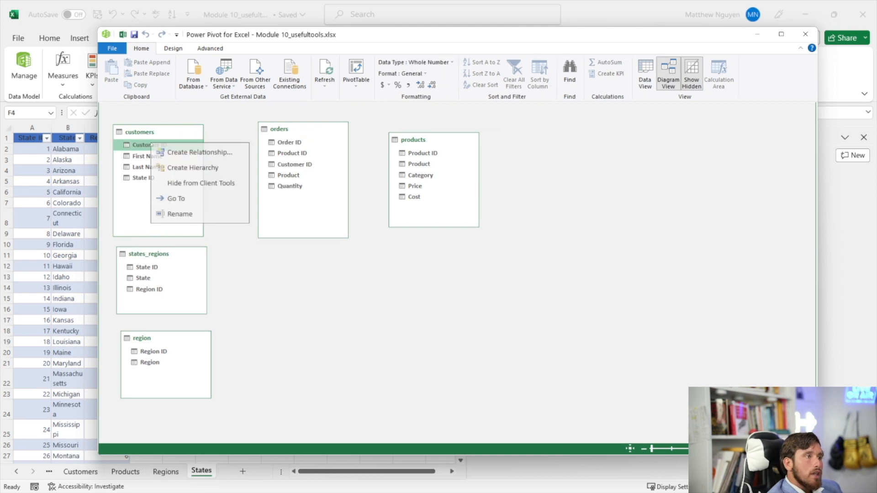
pyautogui.click(185, 151)
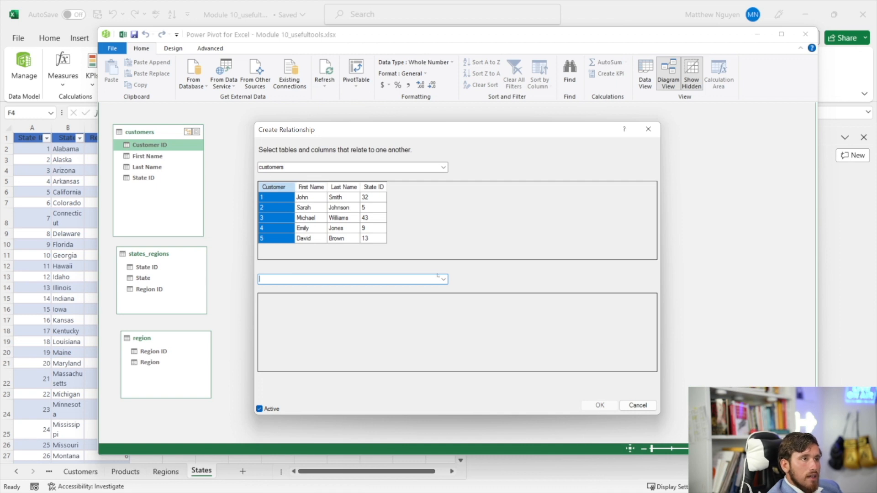
pyautogui.click(438, 276)
pyautogui.click(362, 287)
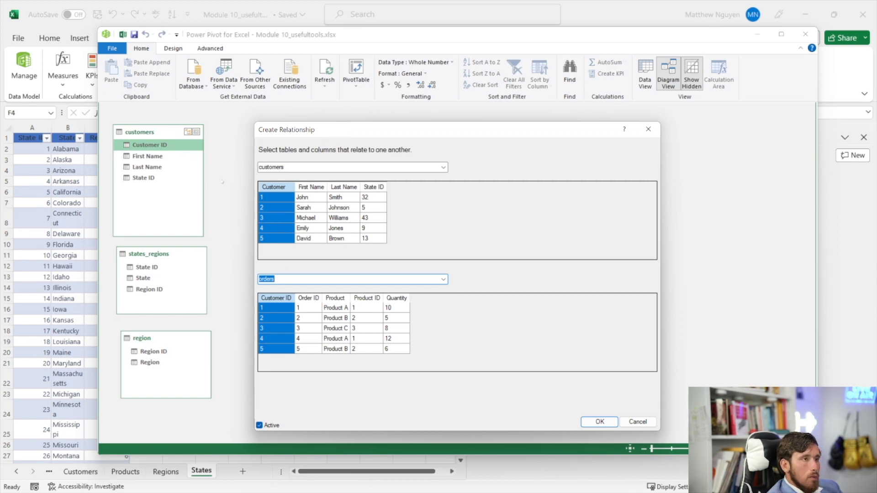
pyautogui.click(600, 422)
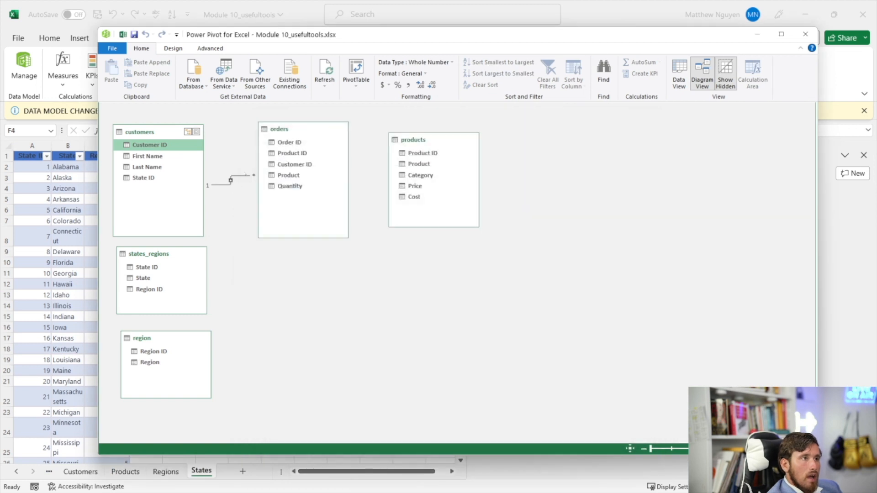
# - Delete the relationship between the customers and orders tables from the model
pyautogui.click(231, 179)
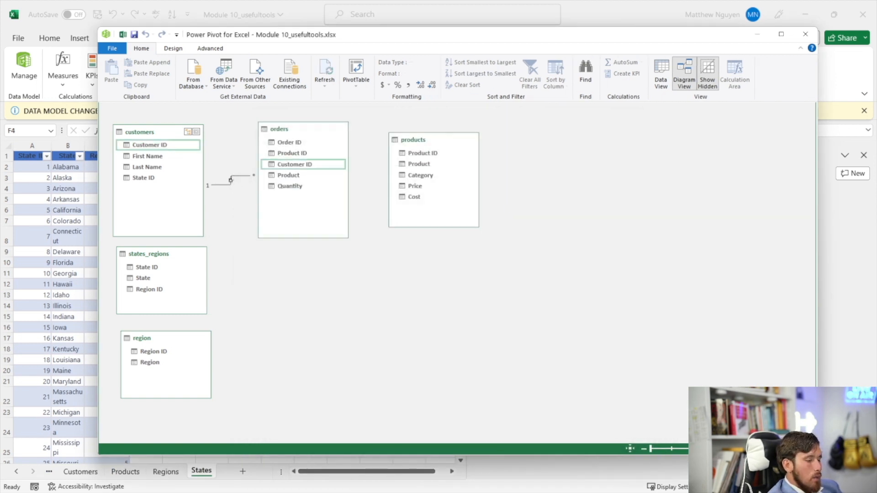
pyautogui.press('Delete')
pyautogui.press('Return')
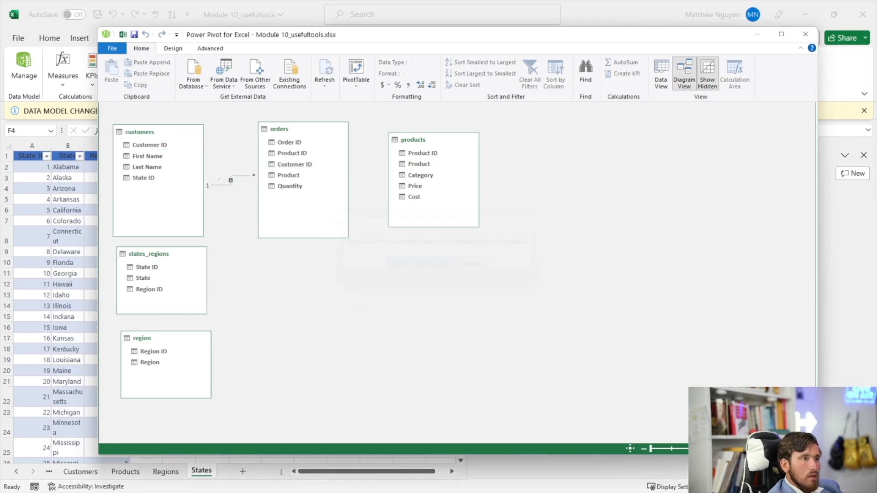
# - Link customers to orders on Customer ID, and orders to products on Product ID, directly in the diagram
pyautogui.click(163, 145)
pyautogui.moveTo(164, 145); pyautogui.dragTo(292, 164)
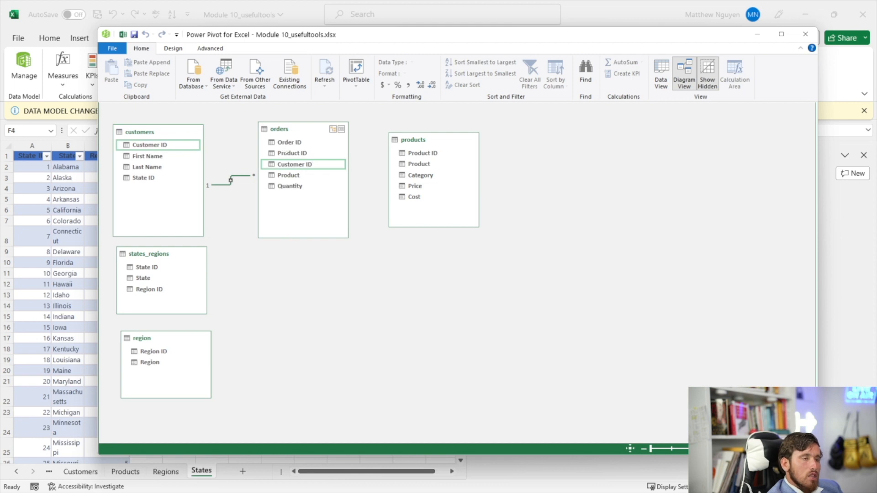
pyautogui.click(286, 154)
pyautogui.moveTo(297, 157); pyautogui.dragTo(414, 155)
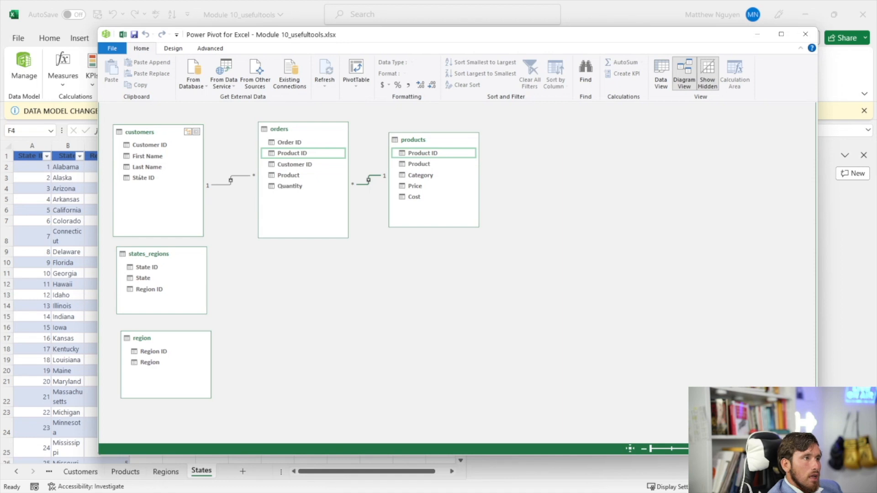
# - Link customers to states_regions on State ID, and states_regions to region on Region ID, directly in the diagram
pyautogui.click(139, 178)
pyautogui.moveTo(141, 179); pyautogui.dragTo(156, 268)
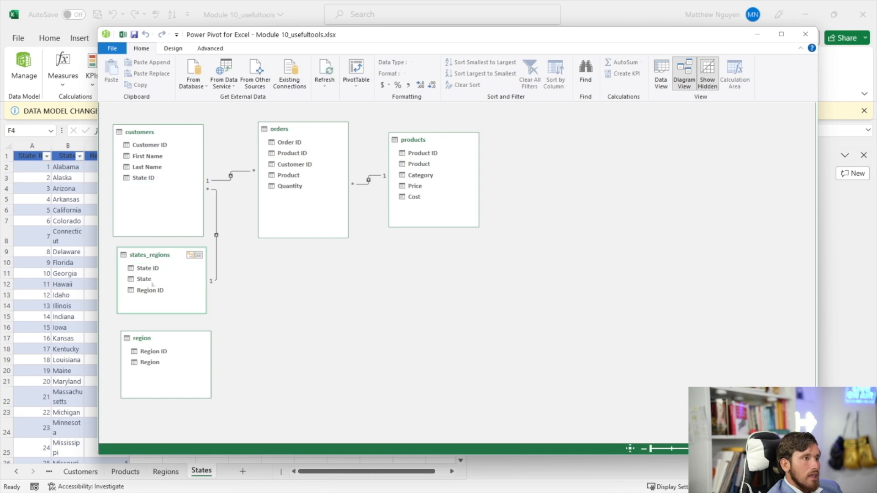
pyautogui.click(158, 290)
pyautogui.moveTo(157, 290); pyautogui.dragTo(163, 358)
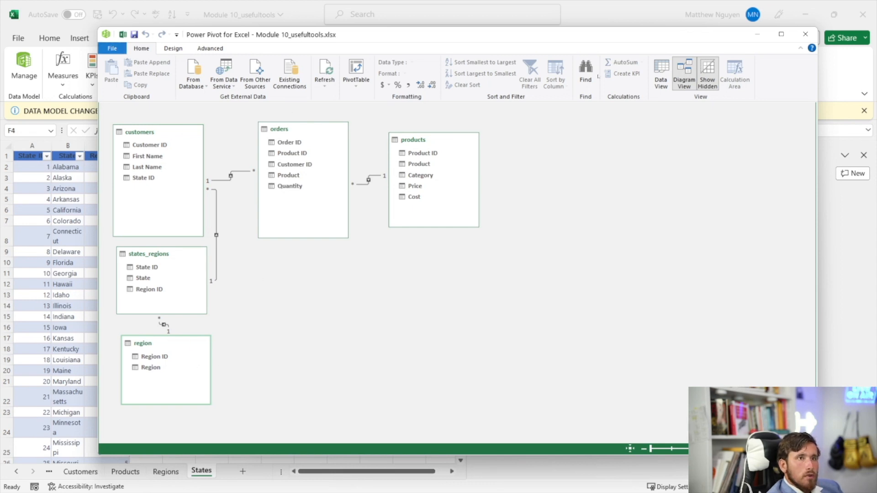
# - Switch the model to Data View and widen the Product ID column in the orders table
pyautogui.click(661, 73)
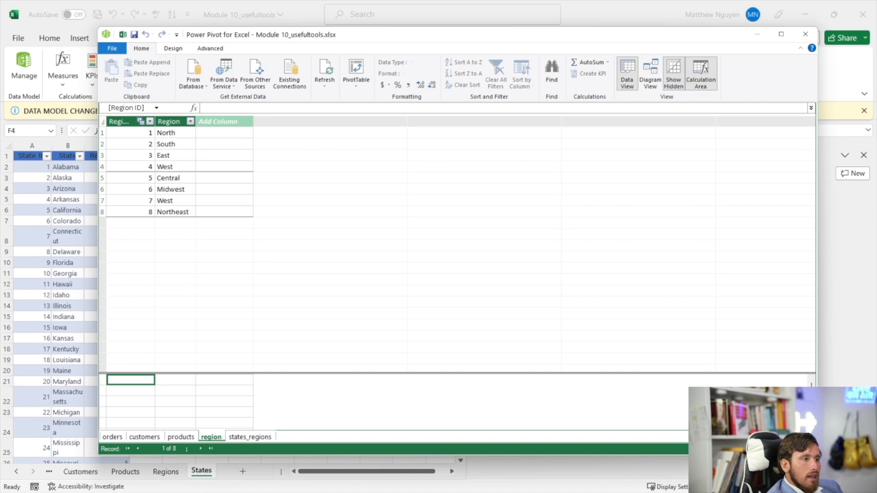
pyautogui.click(111, 437)
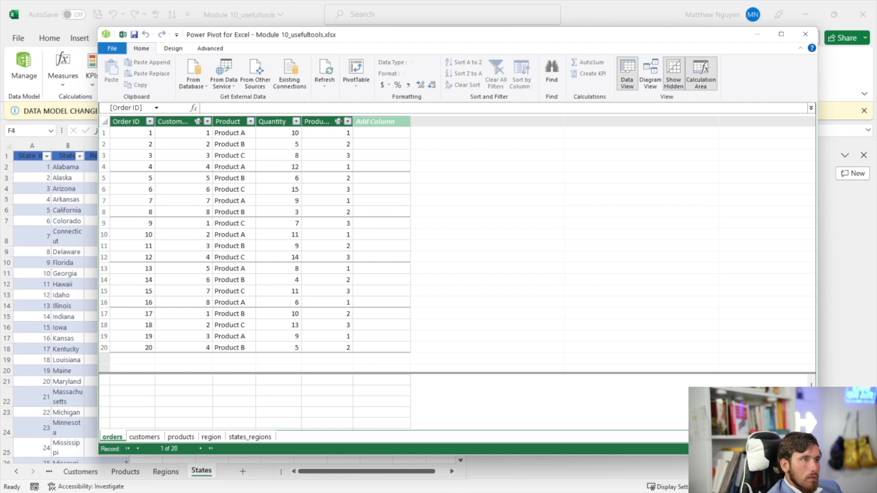
pyautogui.moveTo(352, 121); pyautogui.dragTo(379, 120)
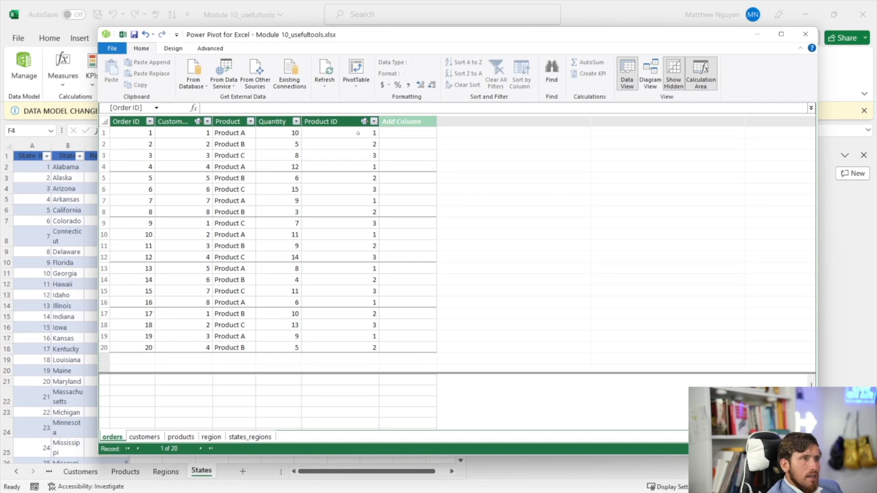
# - Add a calculated column to the products table with the formula =products[Price]-products[Cost]
pyautogui.click(181, 437)
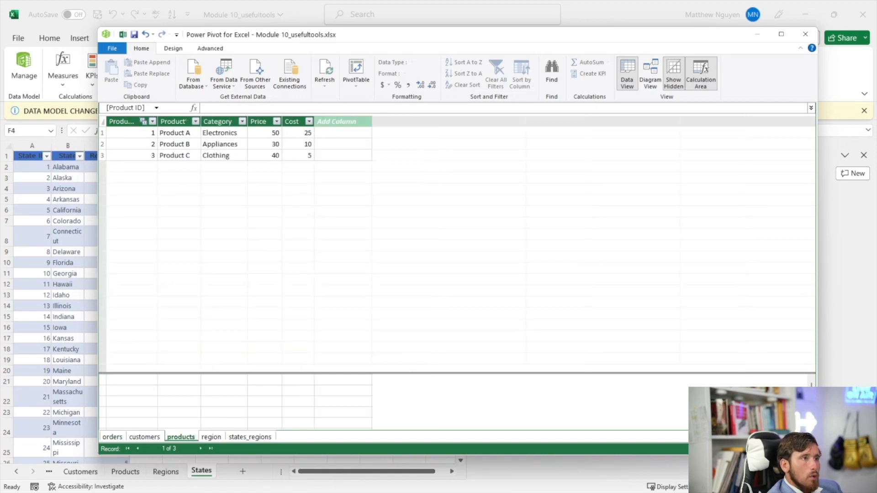
pyautogui.click(259, 122)
pyautogui.click(298, 121)
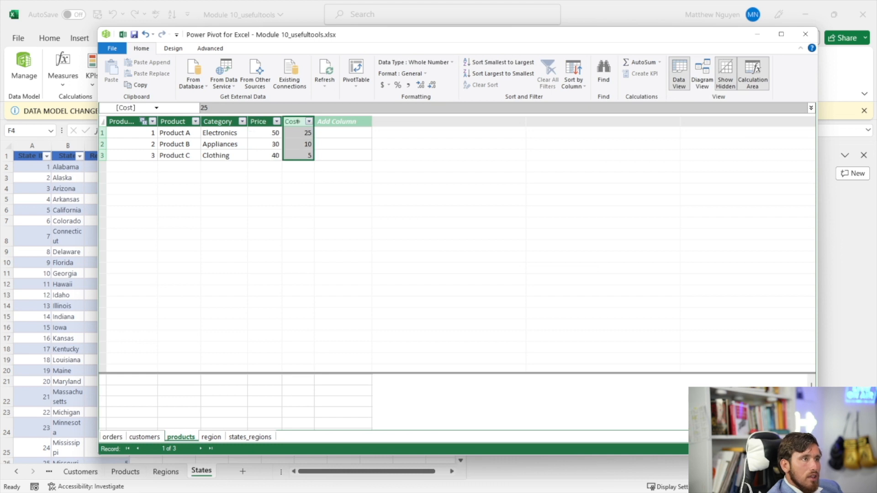
pyautogui.click(342, 121)
pyautogui.click(340, 130)
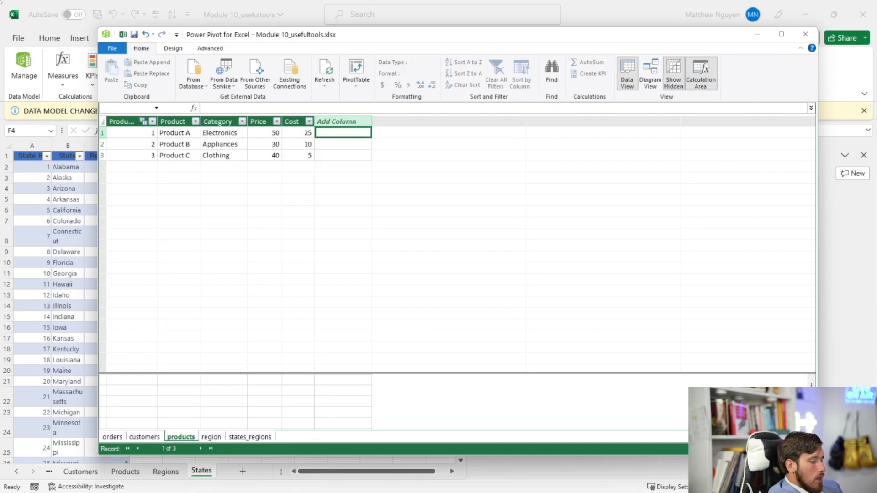
pyautogui.write('=')
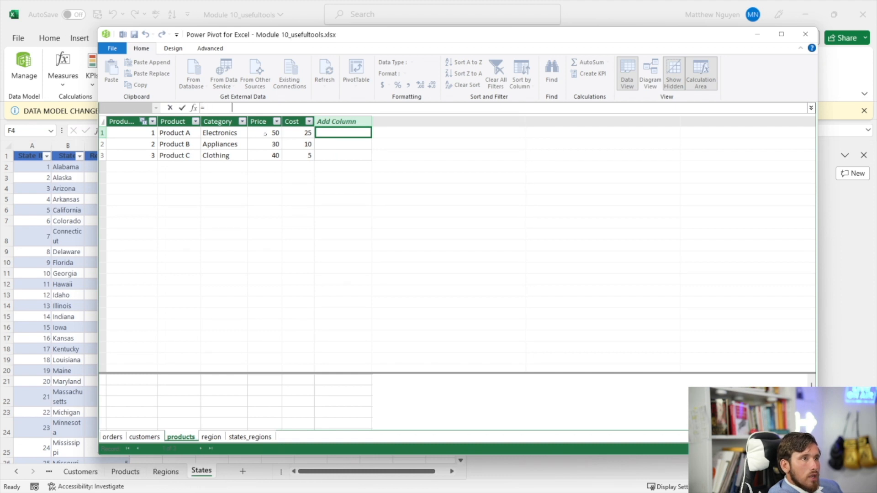
pyautogui.click(265, 133)
pyautogui.write('-')
pyautogui.click(308, 133)
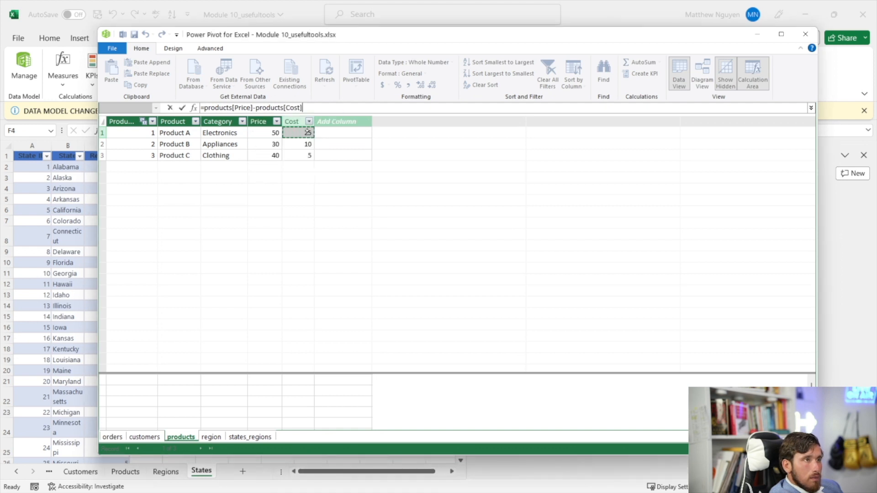
pyautogui.press('Return')
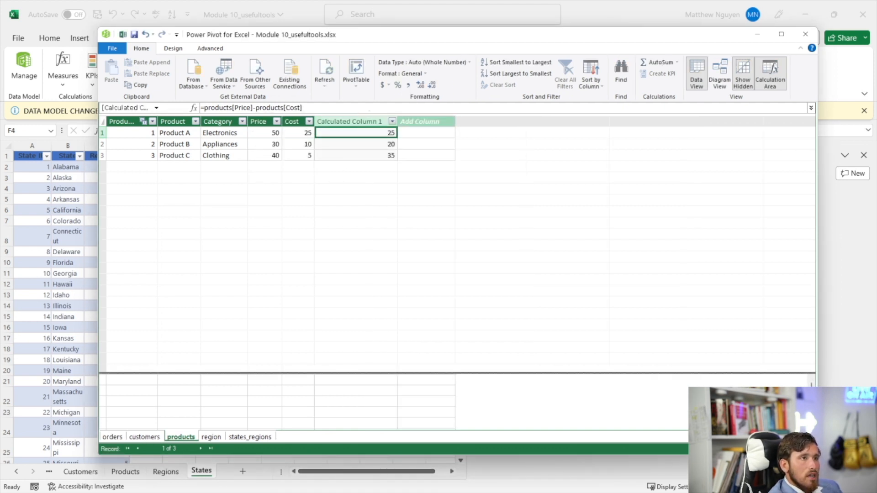
# - Rename the new calculated column in the products table to Revenue Per Product
pyautogui.doubleClick(386, 121)
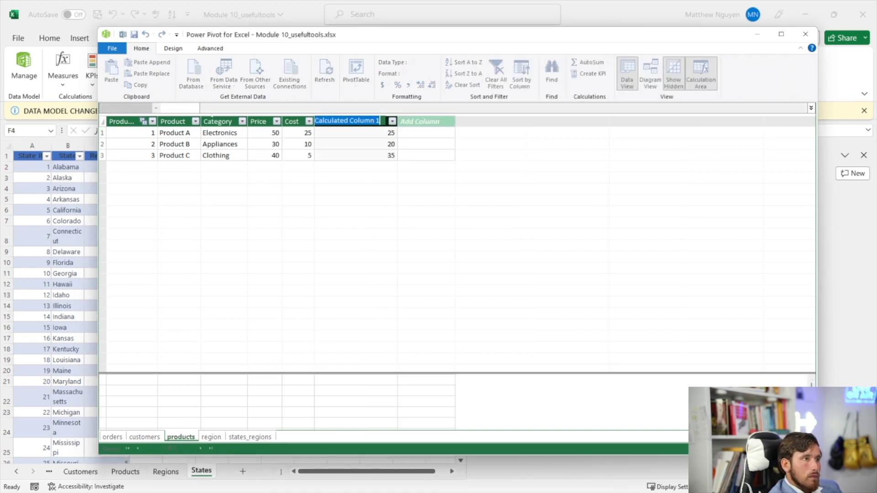
pyautogui.write('Revenue')
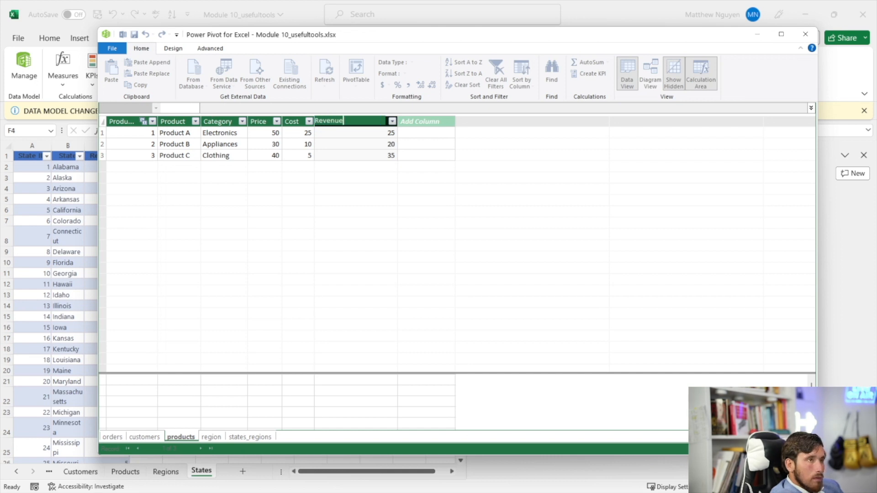
pyautogui.write(' Per Pr')
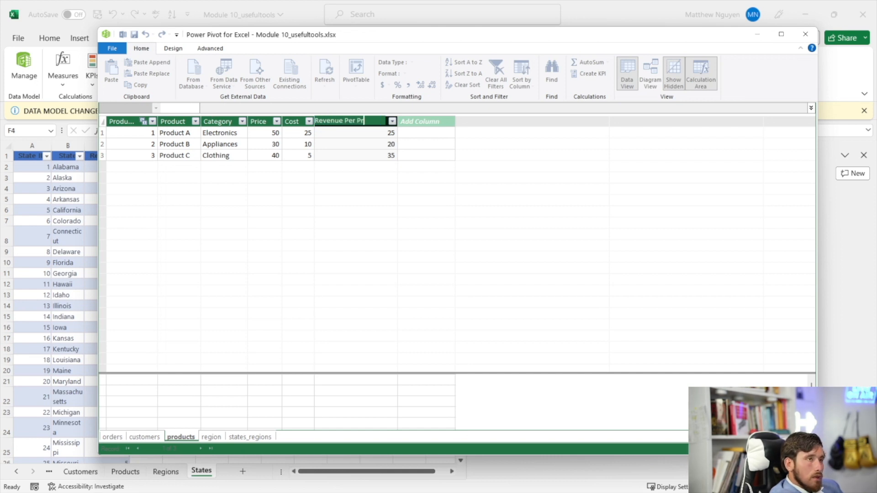
pyautogui.write('oduct')
pyautogui.press('Return')
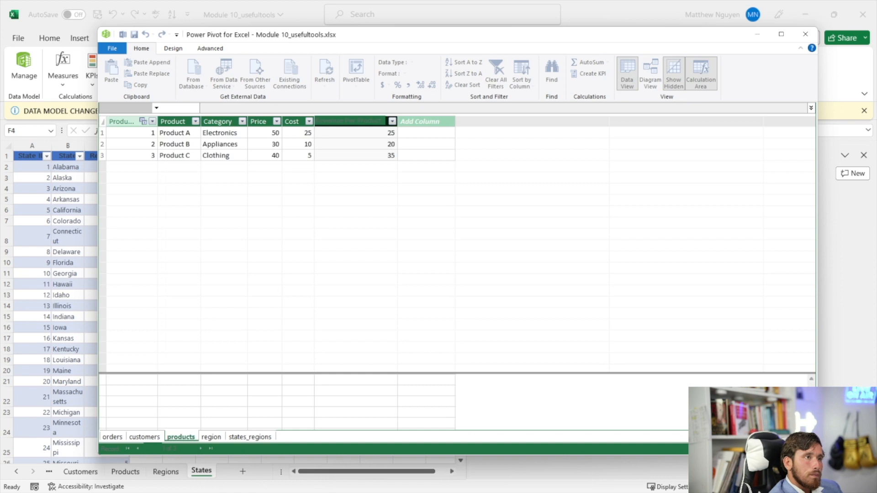
# - Rename the price-minus-cost column in the products table to Gross Profit Per Product
pyautogui.doubleClick(348, 122)
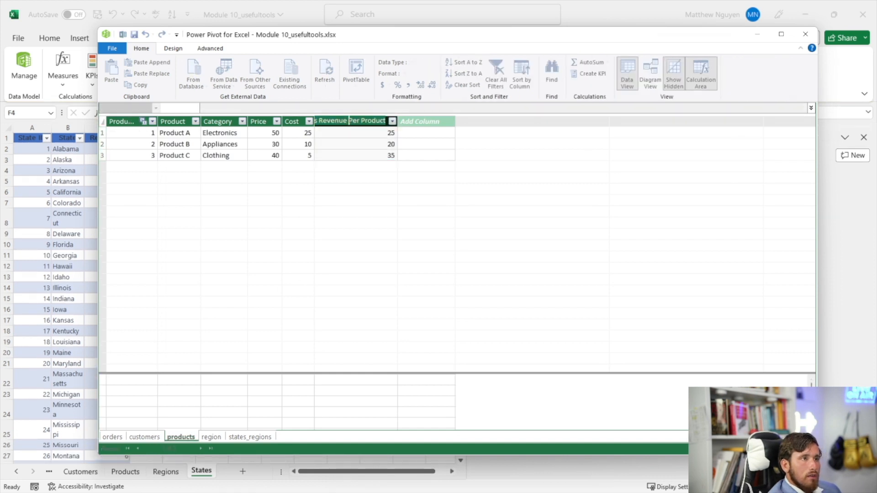
pyautogui.write('Profit')
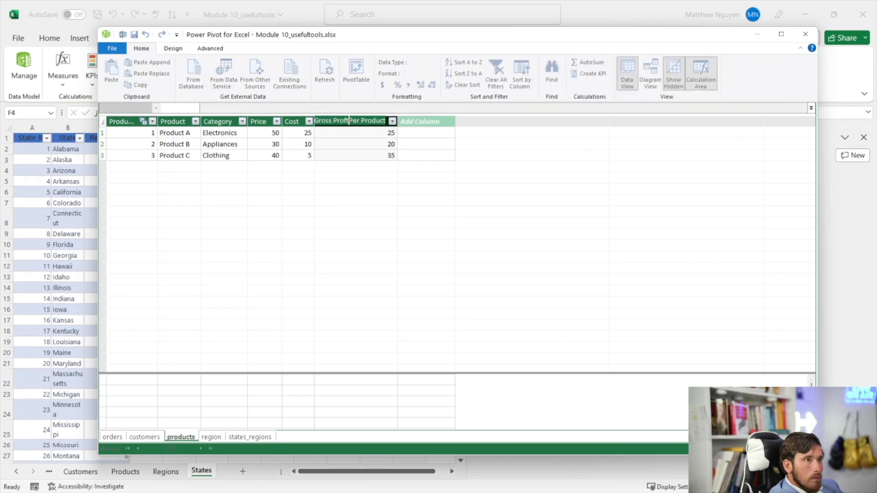
pyautogui.press('Return')
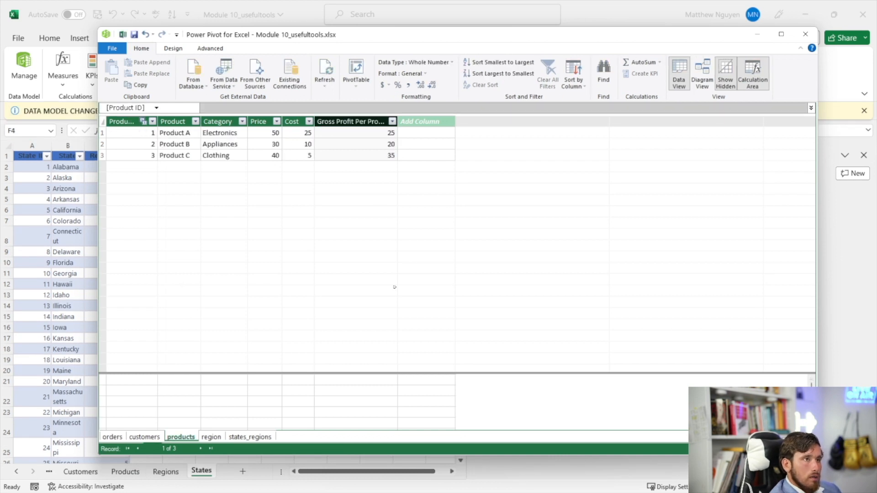
# - Add a calculated column to the orders table with the formula =RELATED(products[Price])*orders[Quantity]
pyautogui.click(109, 438)
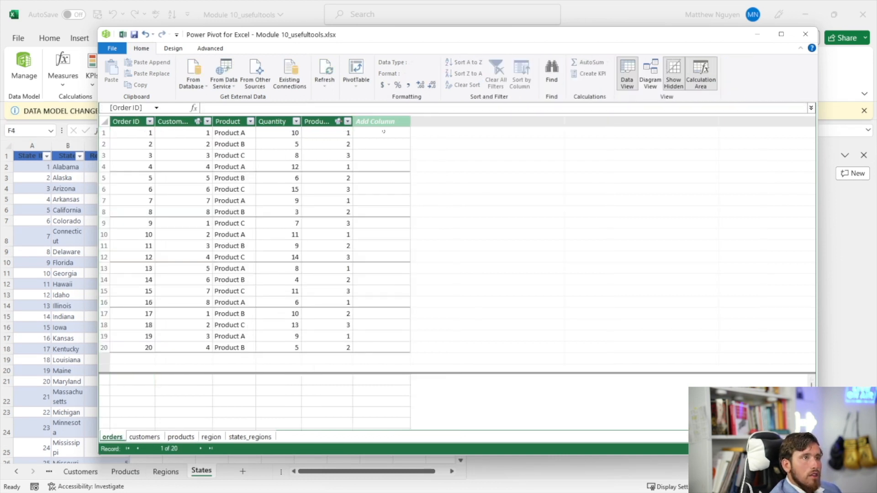
pyautogui.click(382, 122)
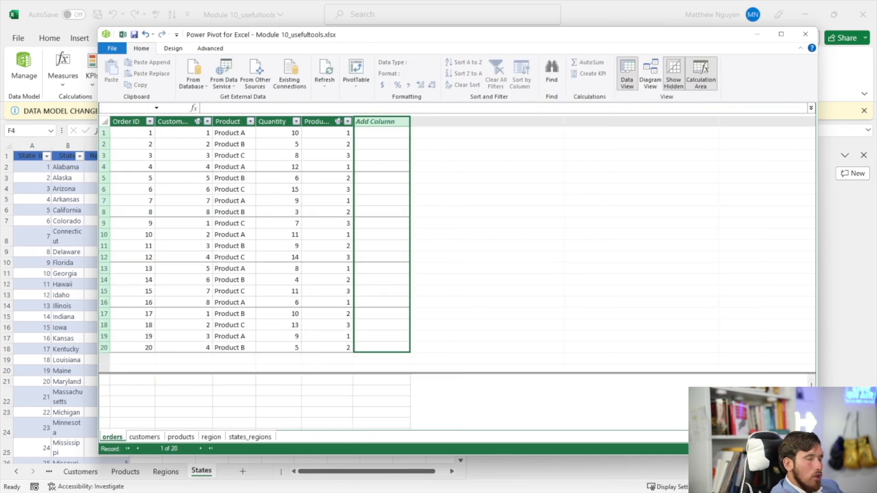
pyautogui.click(384, 136)
pyautogui.write('=')
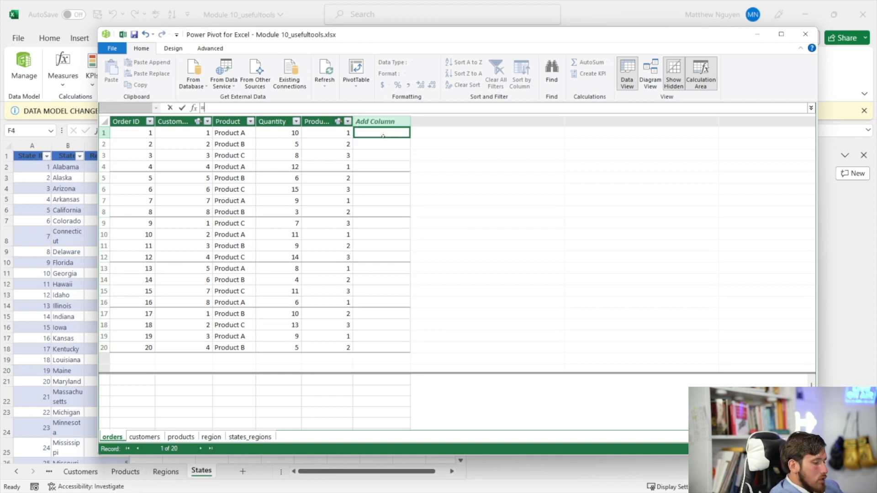
pyautogui.write('RELATED(')
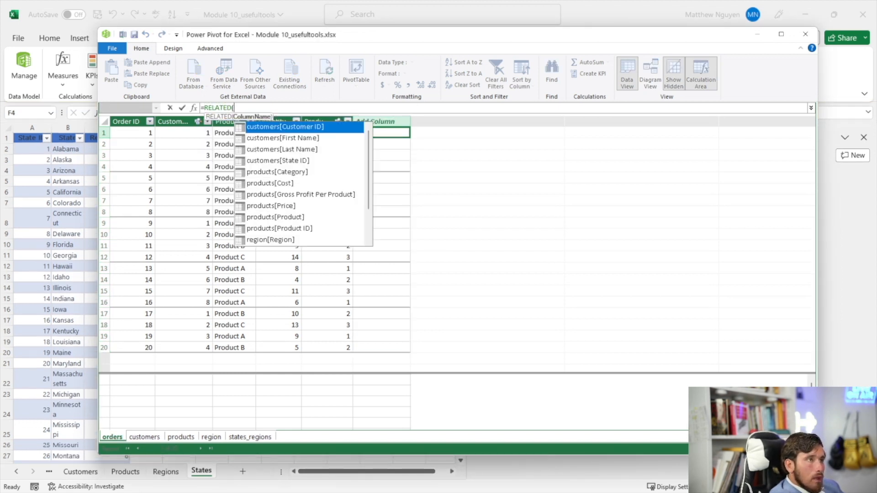
pyautogui.scroll(-2, 298, 162)
pyautogui.scroll(2, 339, 169)
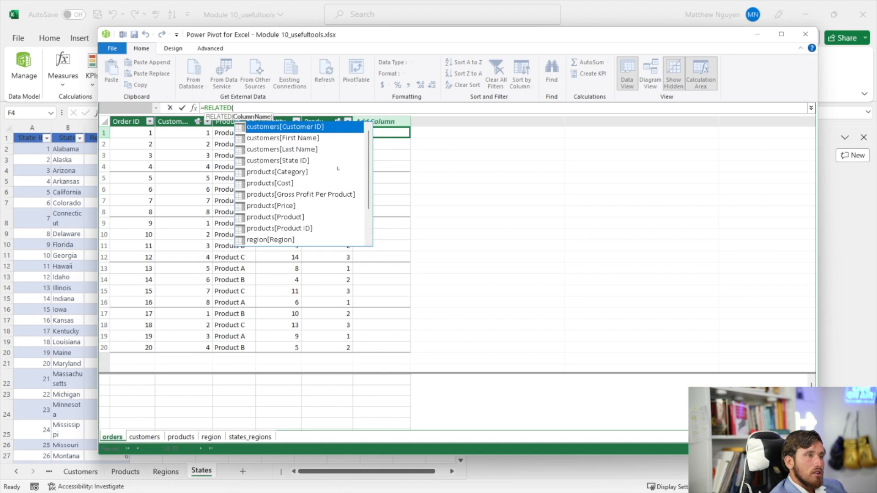
pyautogui.click(306, 206)
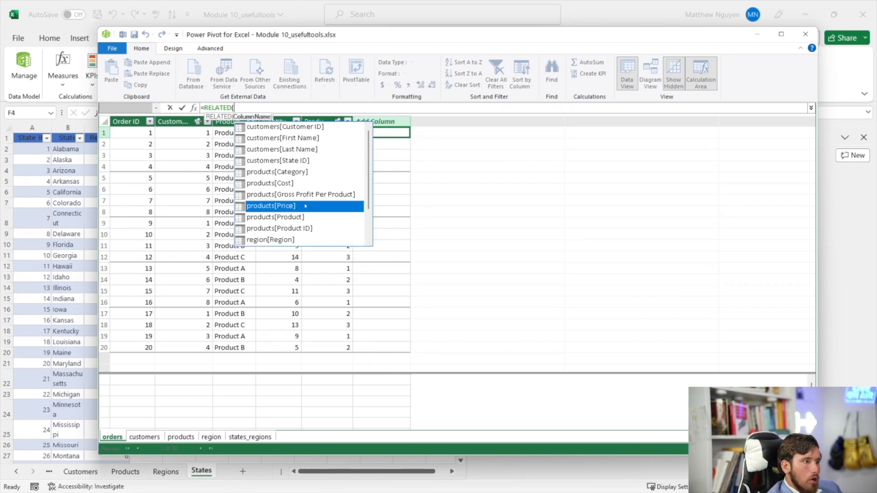
pyautogui.doubleClick(270, 205)
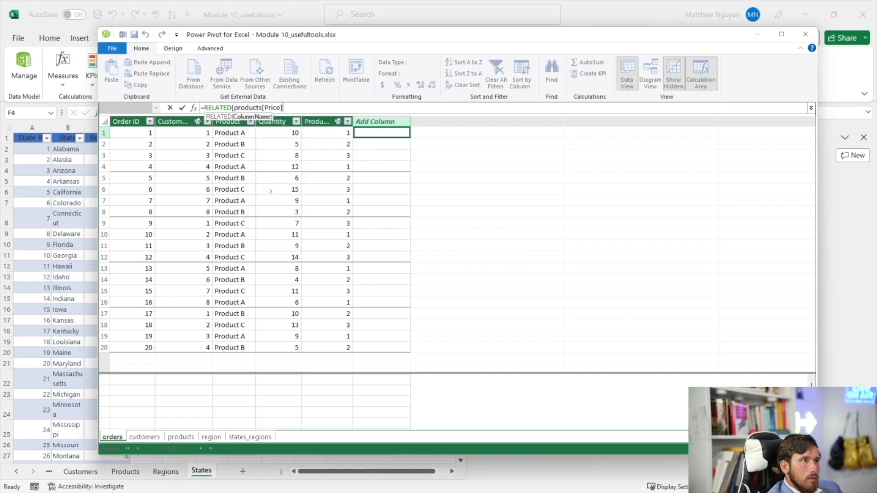
pyautogui.write(')')
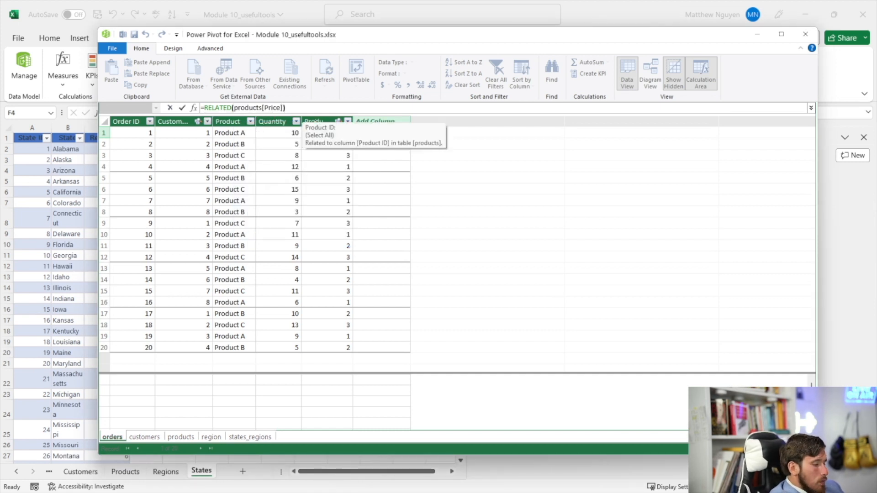
pyautogui.write('*')
pyautogui.click(292, 132)
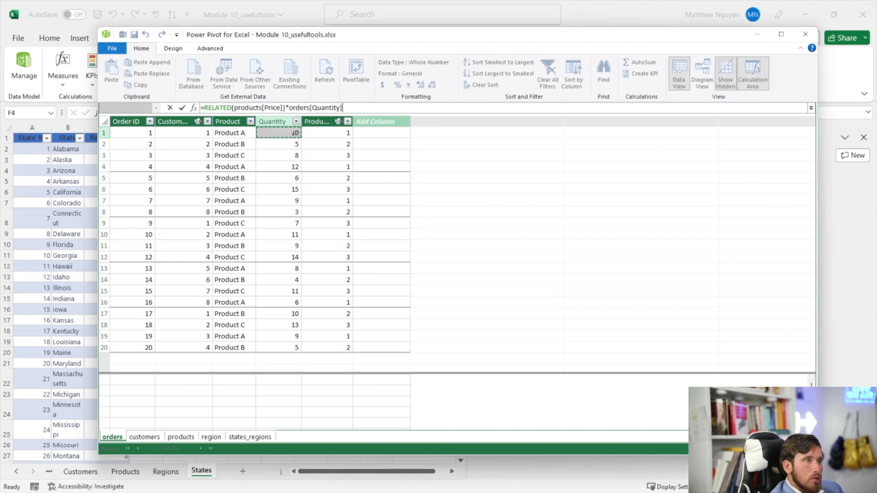
pyautogui.press('Return')
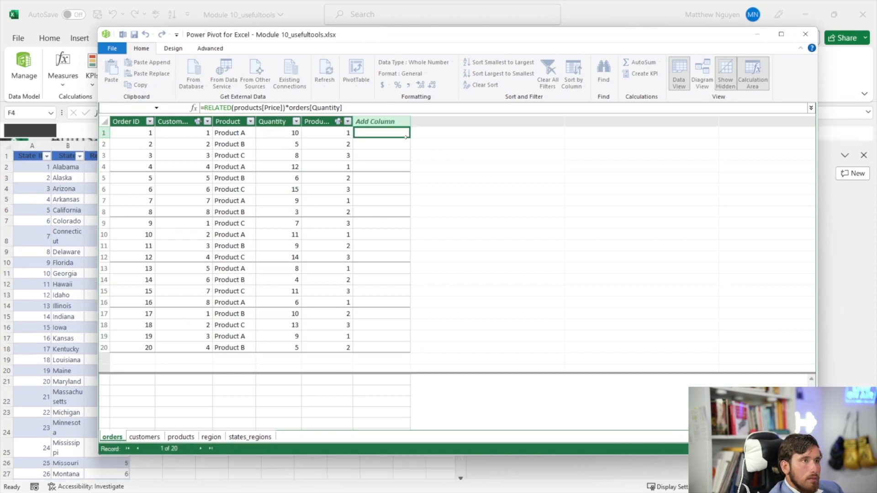
# - Rename the new calculated column in the orders table to Sales Total
pyautogui.doubleClick(410, 121)
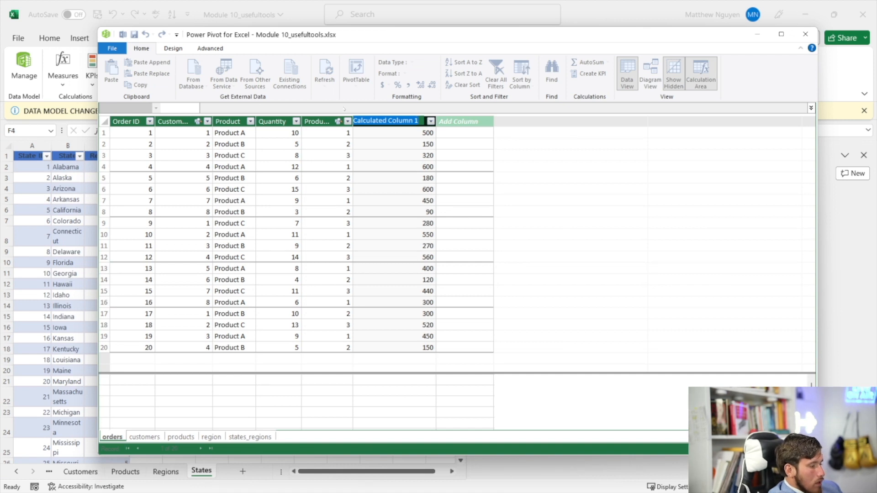
pyautogui.write('Sales Total')
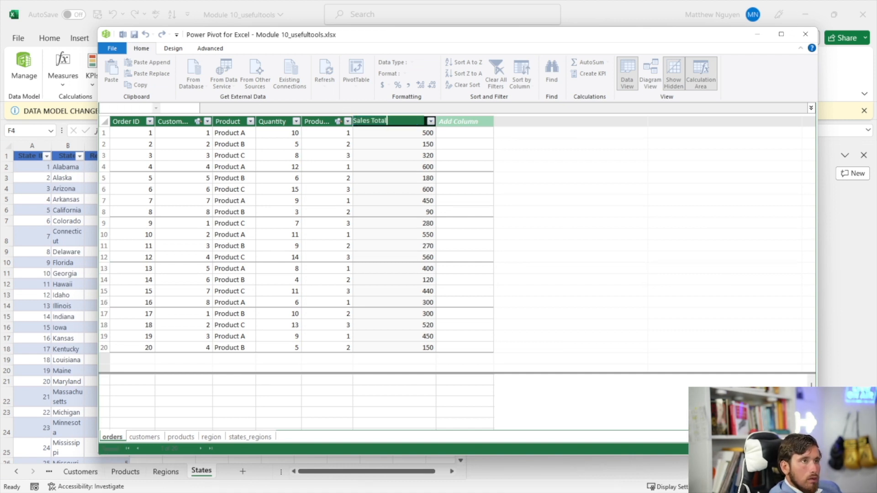
pyautogui.press('Return')
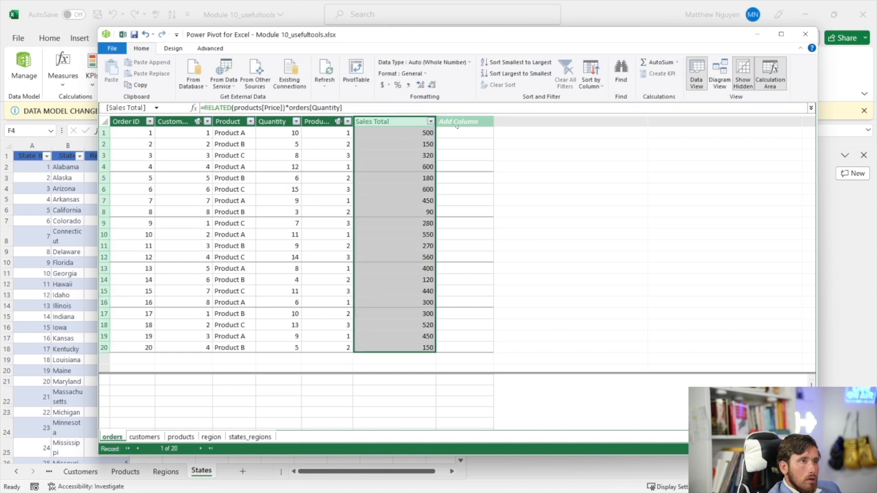
# - Add a calculated column to the orders table with the formula =RELATED(products[Cost])*orders[Quantity]
pyautogui.click(466, 133)
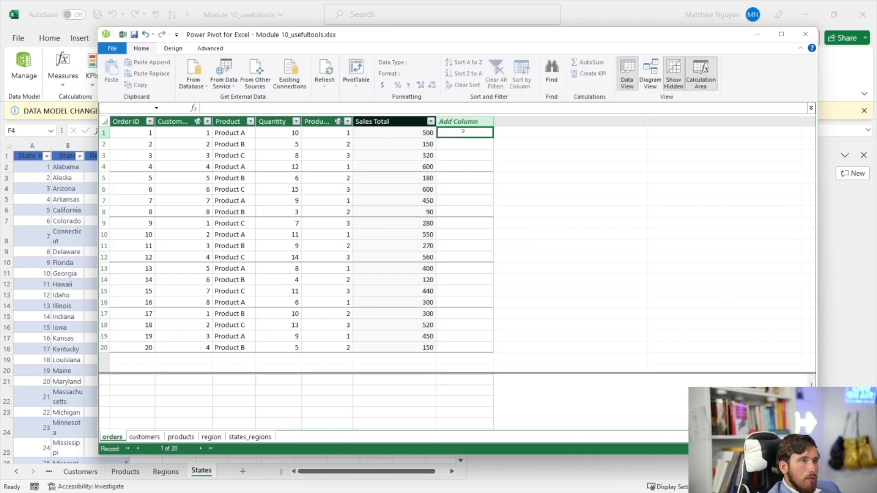
pyautogui.write('=RELATED(')
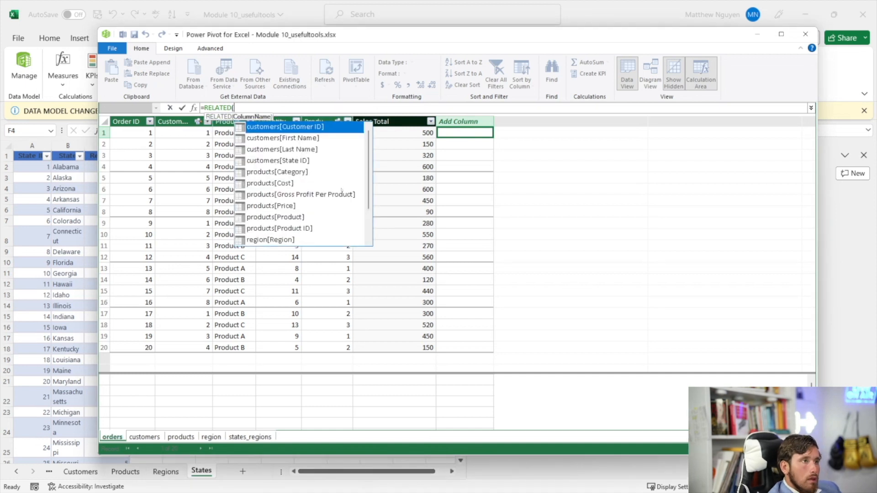
pyautogui.click(270, 183)
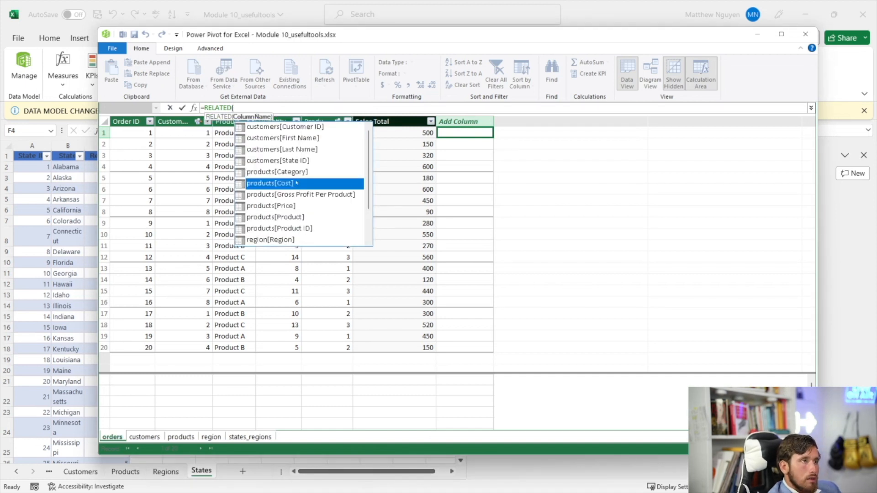
pyautogui.doubleClick(271, 183)
pyautogui.write(')*')
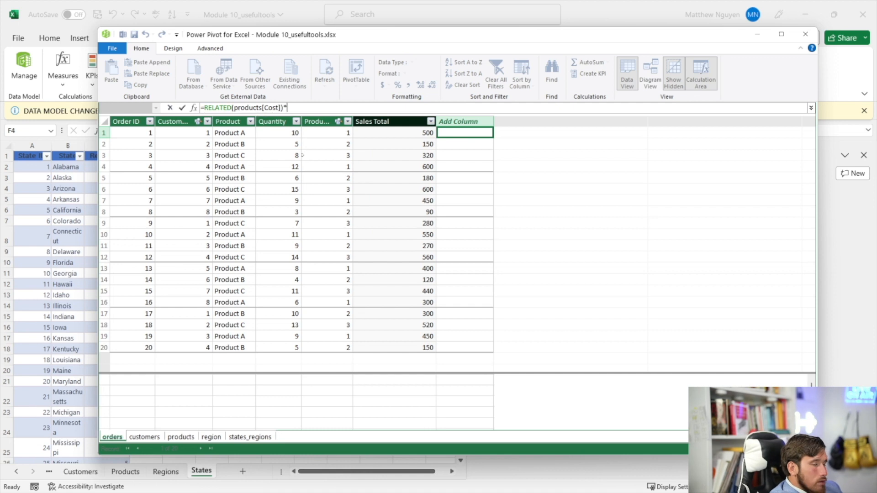
pyautogui.click(281, 131)
pyautogui.press('Return')
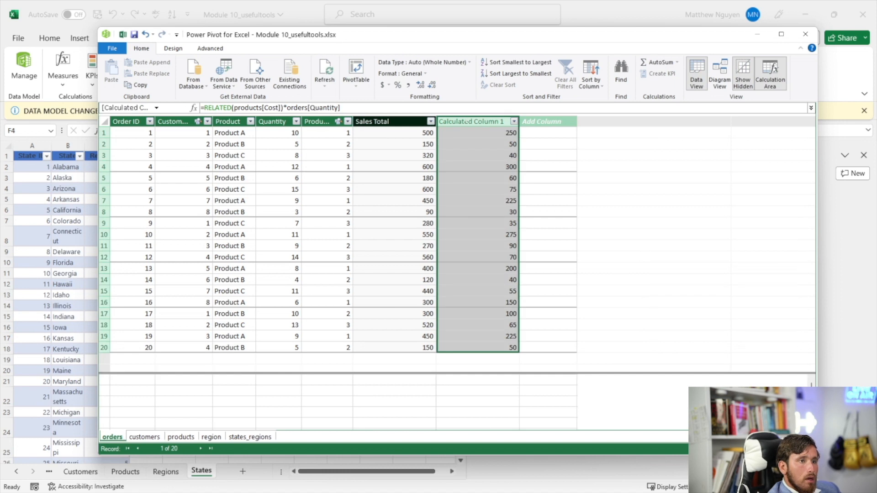
# - Rename the new cost column in the orders table to Total Cost
pyautogui.doubleClick(464, 121)
pyautogui.write('Cost')
pyautogui.press('Return')
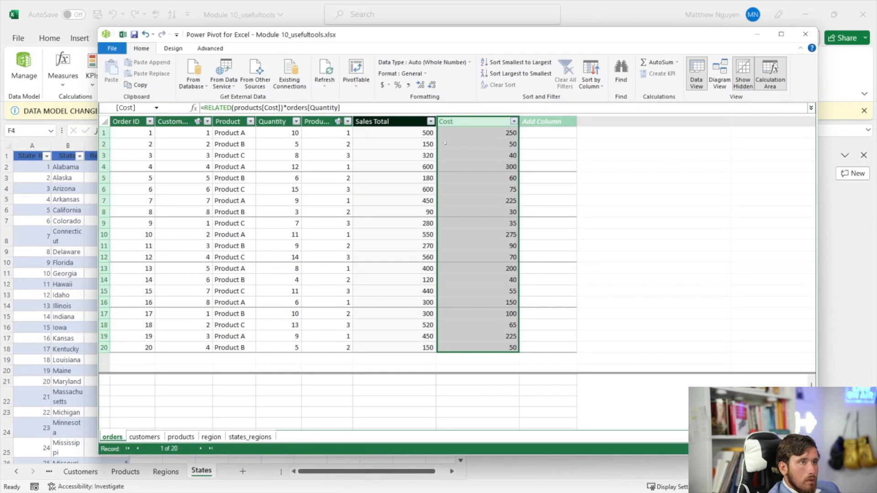
pyautogui.doubleClick(452, 121)
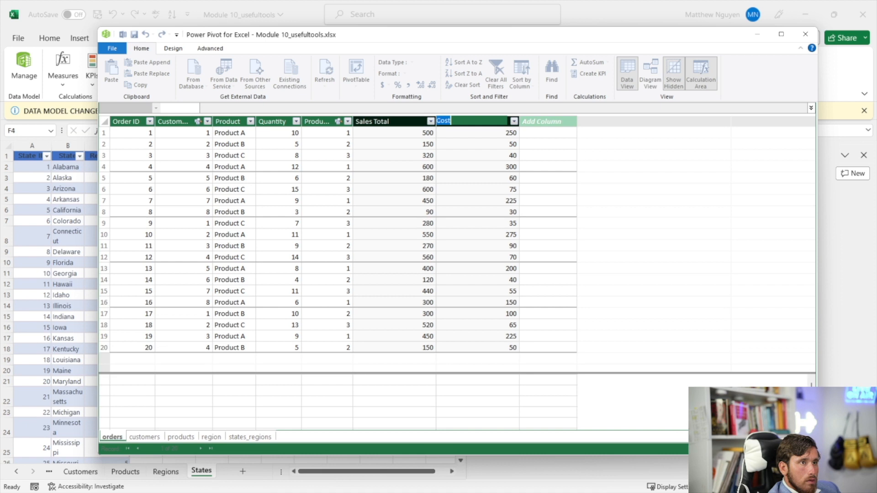
pyautogui.click(439, 121)
pyautogui.write('Total')
pyautogui.press('Return')
# - Rename the Sales Total column in the orders table to Total Sales
pyautogui.click(379, 121)
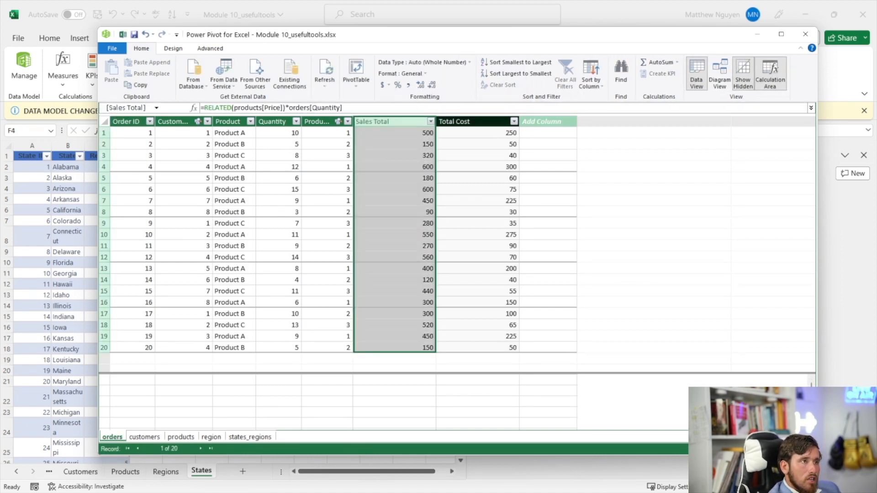
pyautogui.doubleClick(372, 119)
pyautogui.click(373, 120)
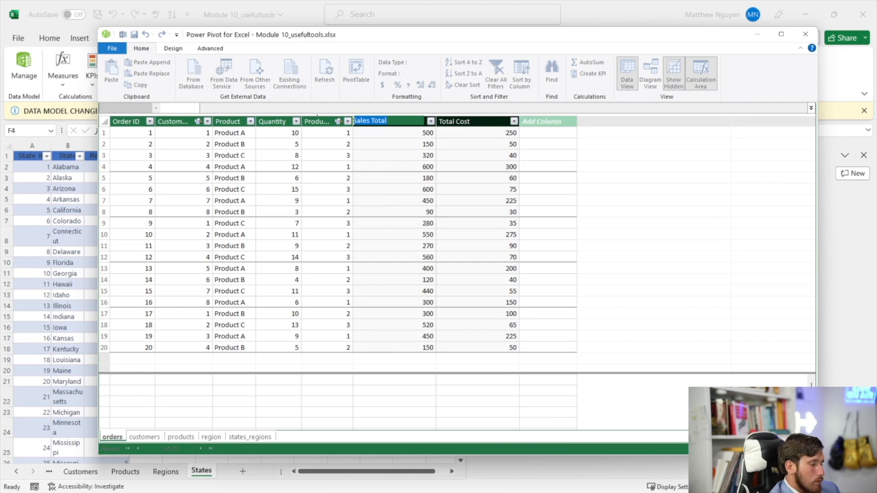
pyautogui.press('Return')
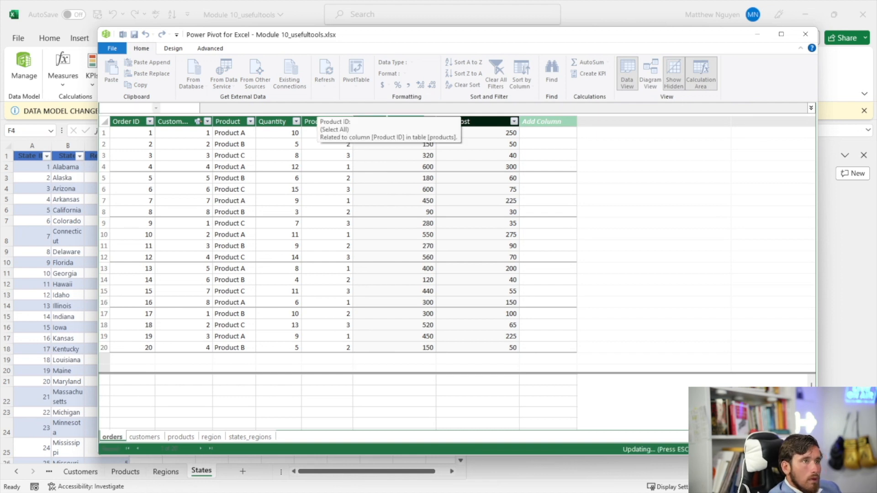
# - Add a new column named Total Gross Profit to the orders table
pyautogui.click(536, 122)
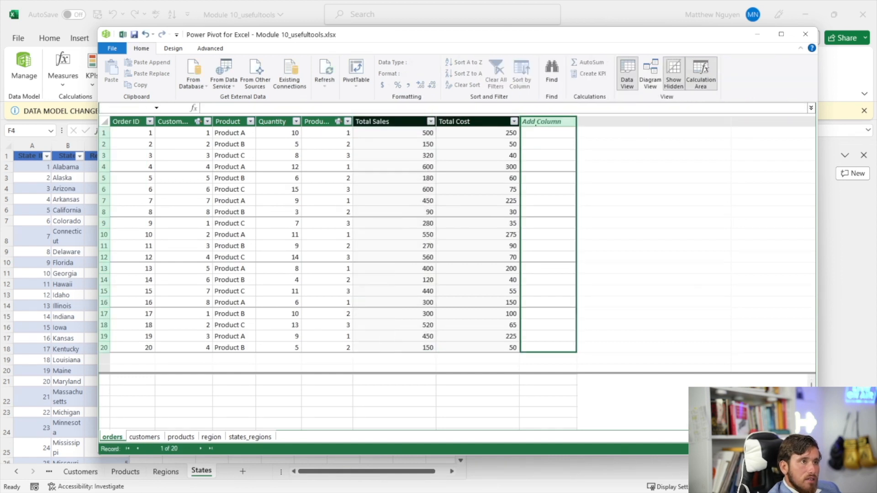
pyautogui.doubleClick(536, 121)
pyautogui.write('Total')
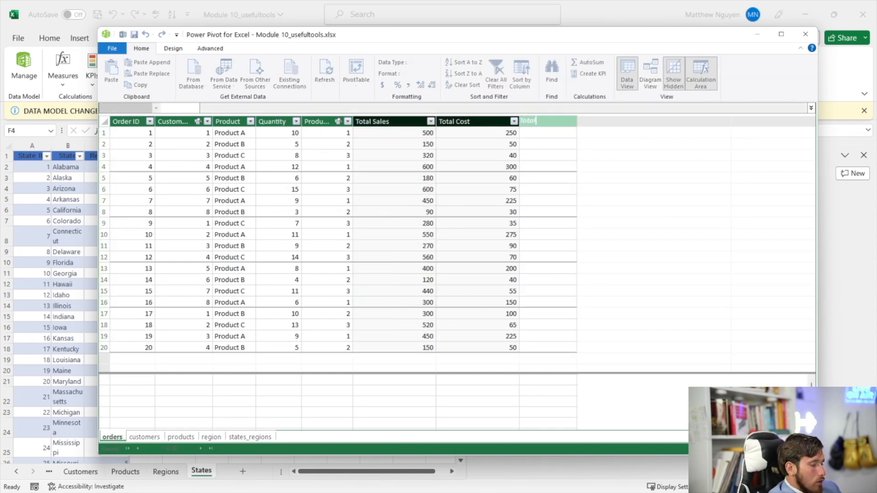
pyautogui.write(' Gross')
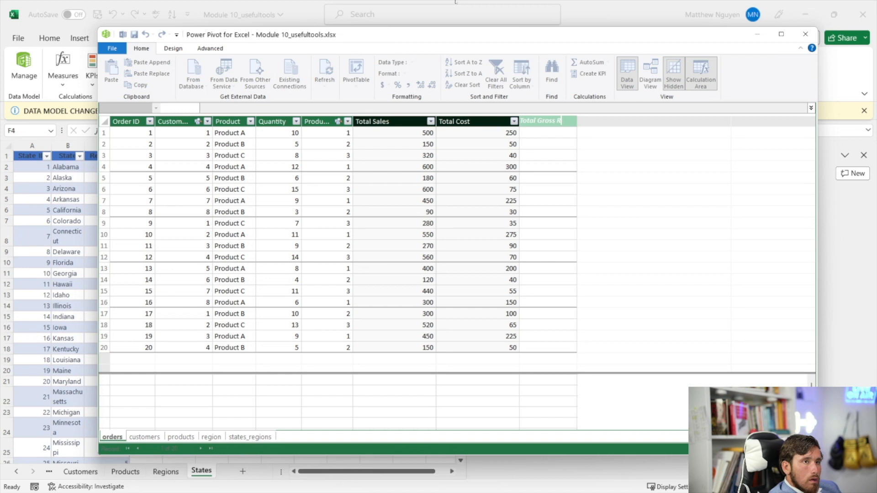
pyautogui.write(' Profit')
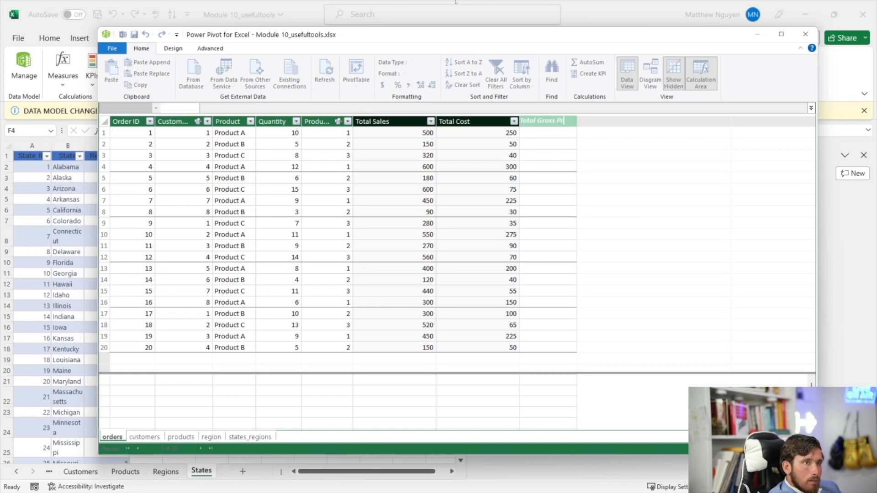
pyautogui.press('Return')
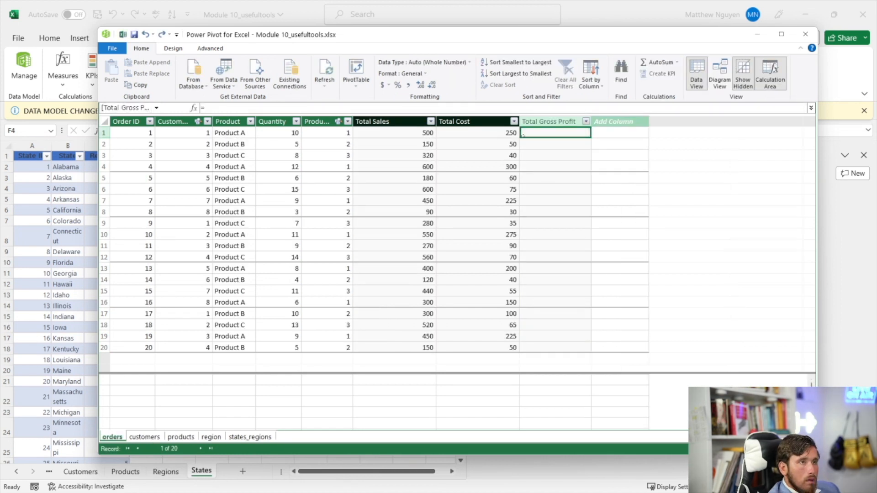
# - Fill the Total Gross Profit column with the formula =orders[Total Sales]-orders[Total Cost]
pyautogui.click(416, 133)
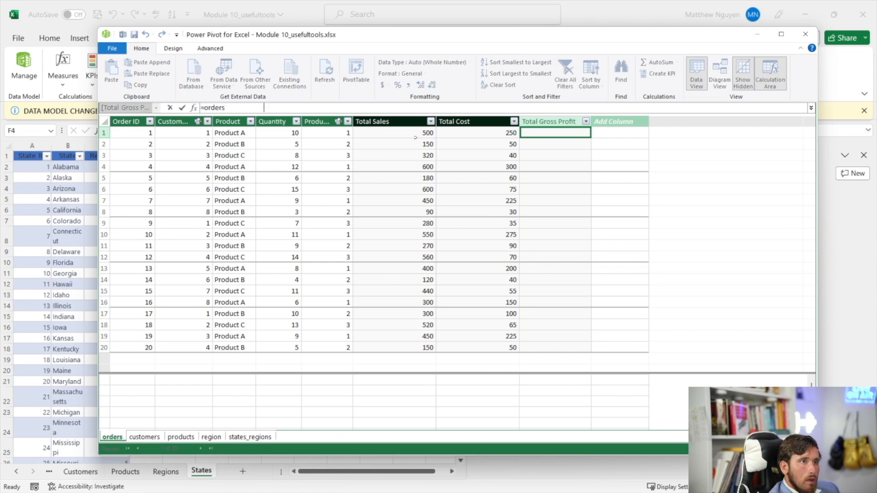
pyautogui.click(490, 130)
pyautogui.press('Return')
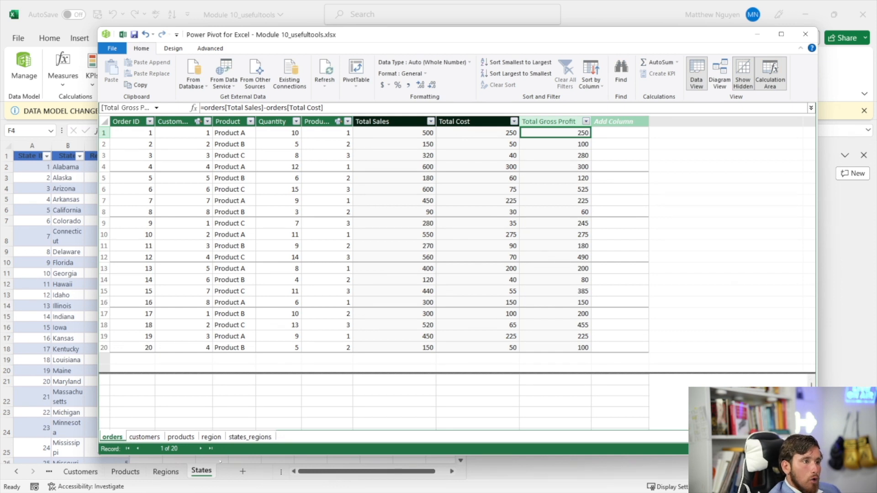
pyautogui.click(187, 438)
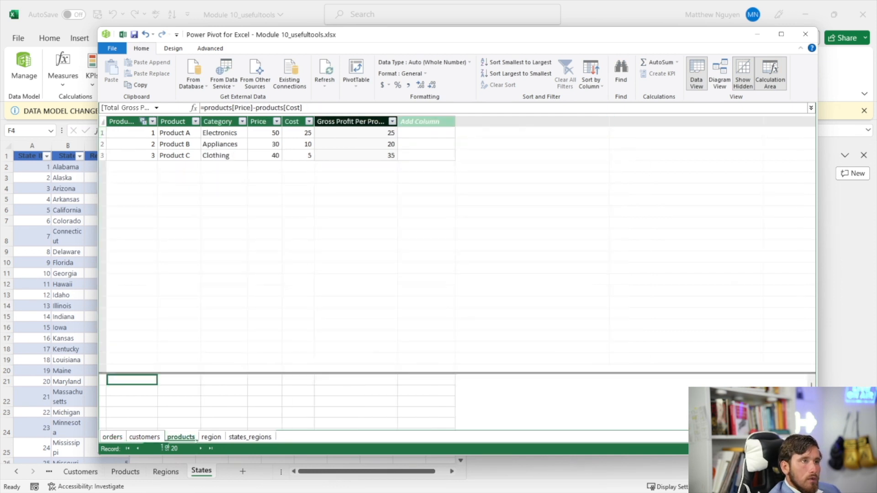
pyautogui.click(364, 122)
pyautogui.click(112, 437)
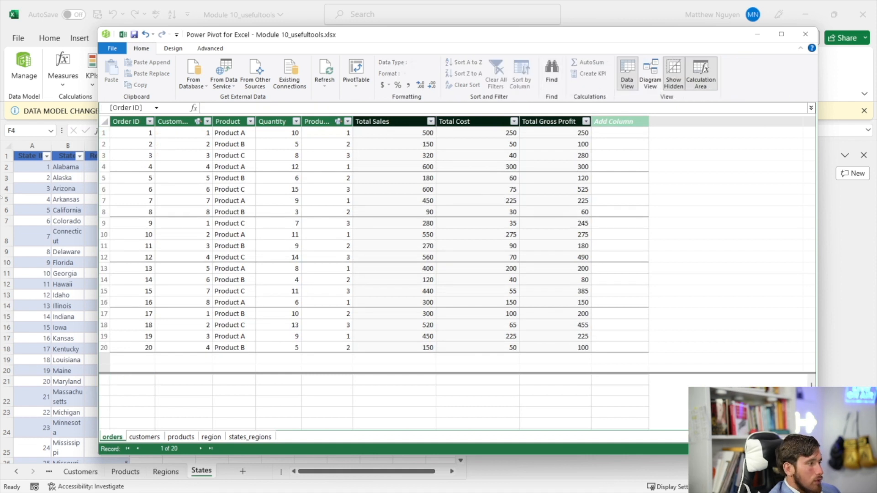
# - Add the measure =DISTINCTCOUNT([Customer ID]) below the Customer ID column of the customers table and rename it as the customer total
pyautogui.click(139, 437)
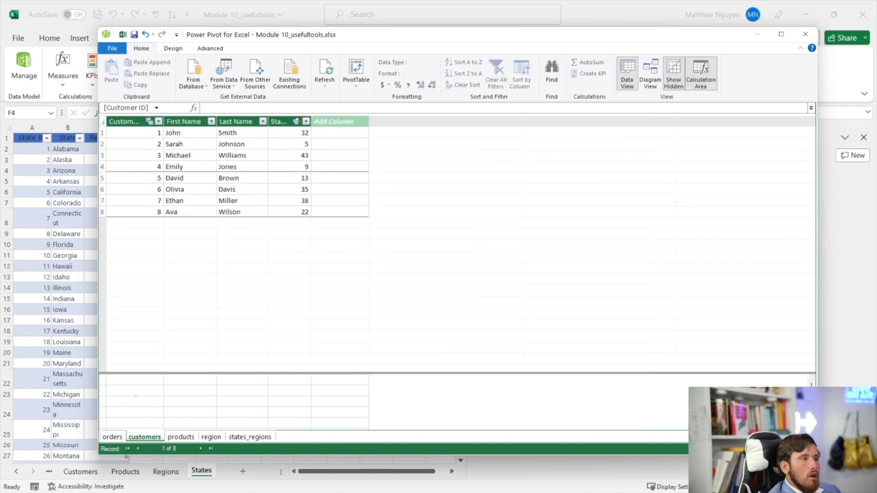
pyautogui.click(140, 381)
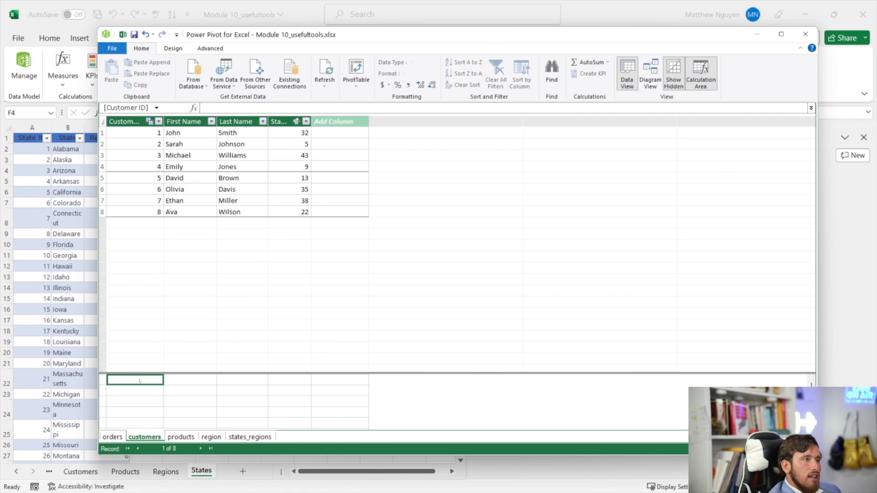
pyautogui.write('=')
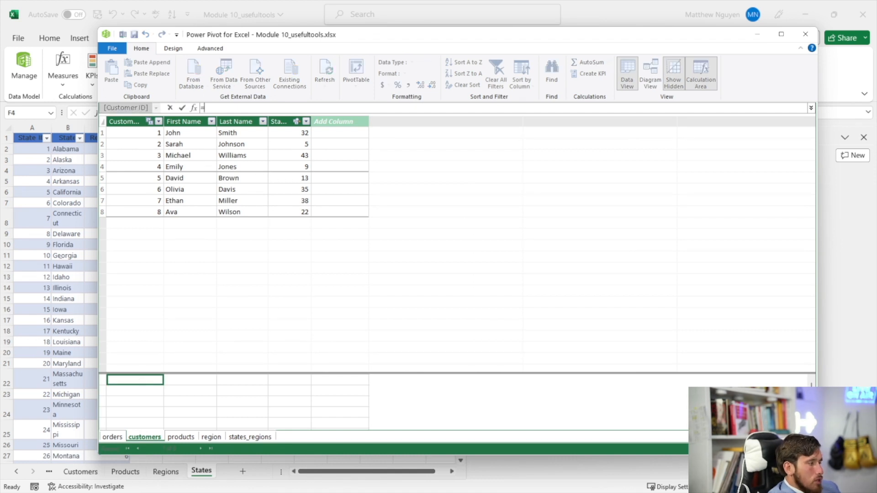
pyautogui.write('D')
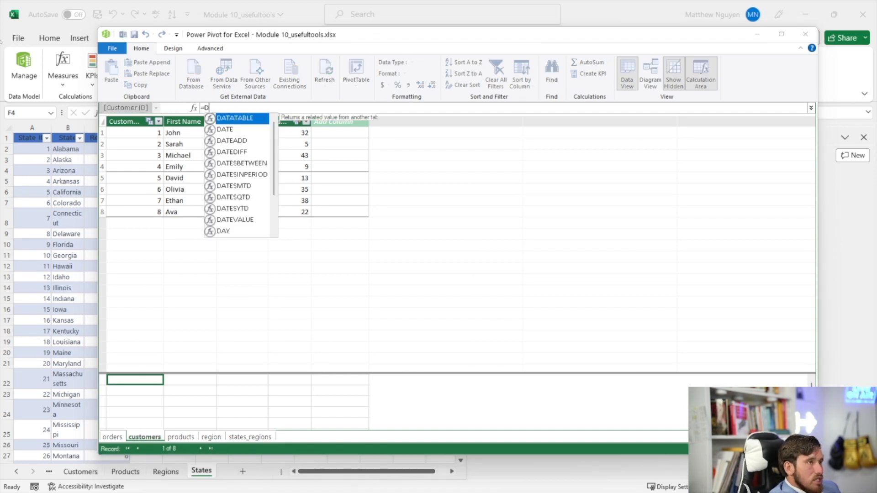
pyautogui.write('ISTINCTCOUNT(')
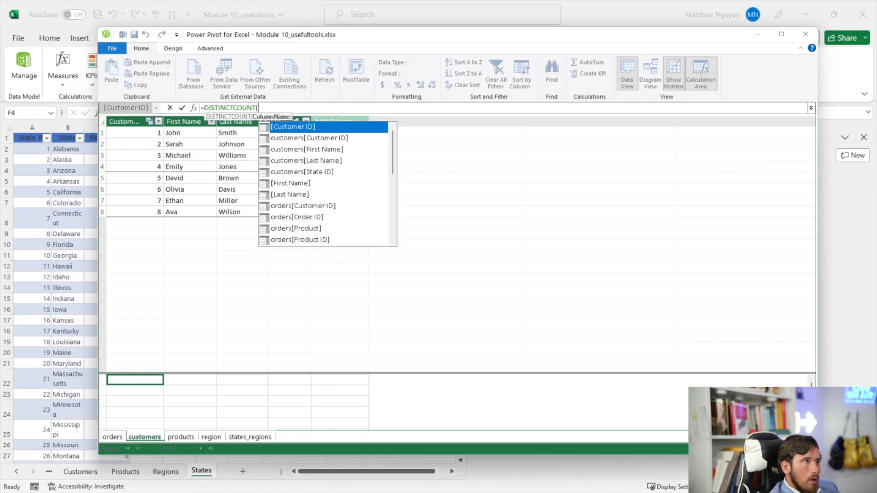
pyautogui.doubleClick(288, 126)
pyautogui.write(')')
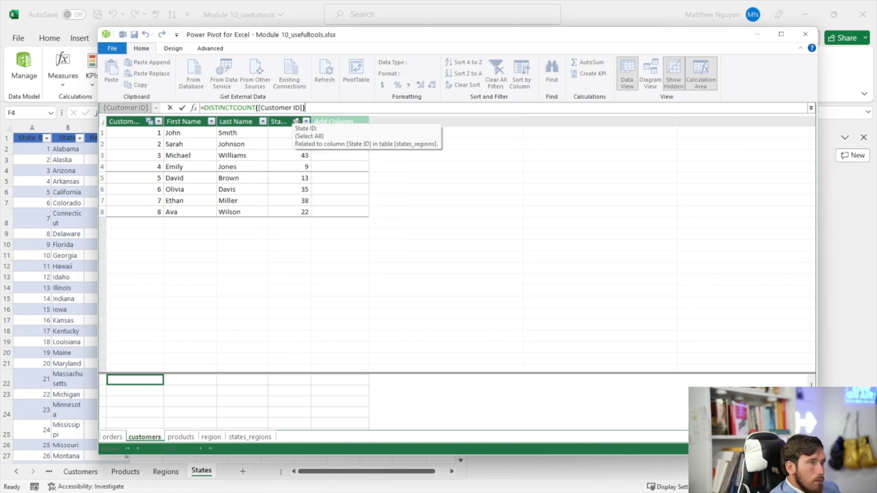
pyautogui.press('Return')
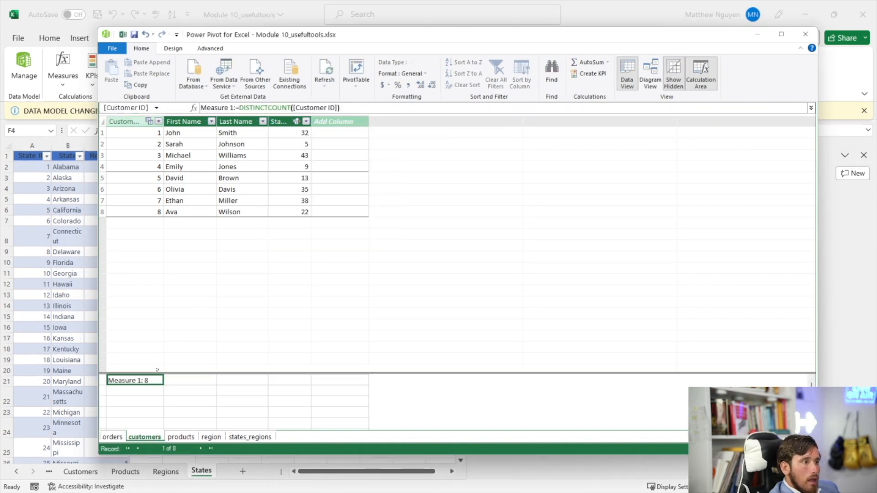
pyautogui.moveTo(234, 108); pyautogui.dragTo(196, 110)
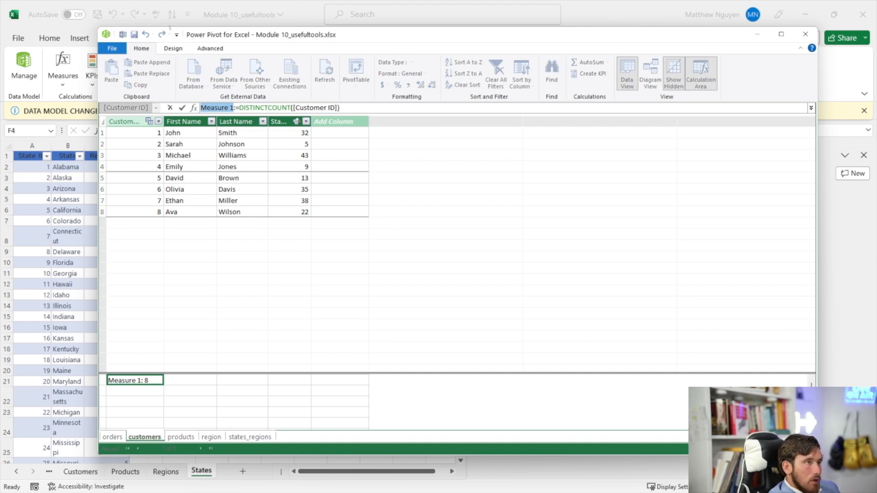
pyautogui.write('Total Cus')
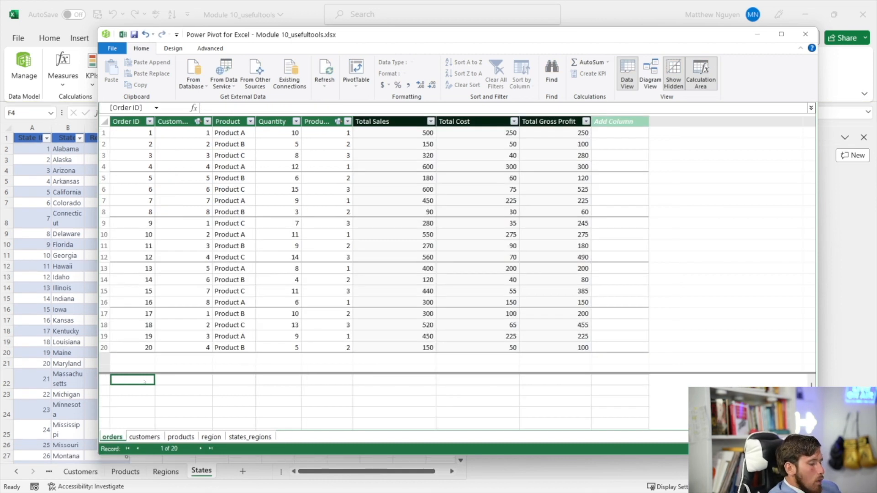
# - Add a measure below the Order ID column of the orders table with the formula =SUM(orders[Total Gross Profit])
pyautogui.write('=')
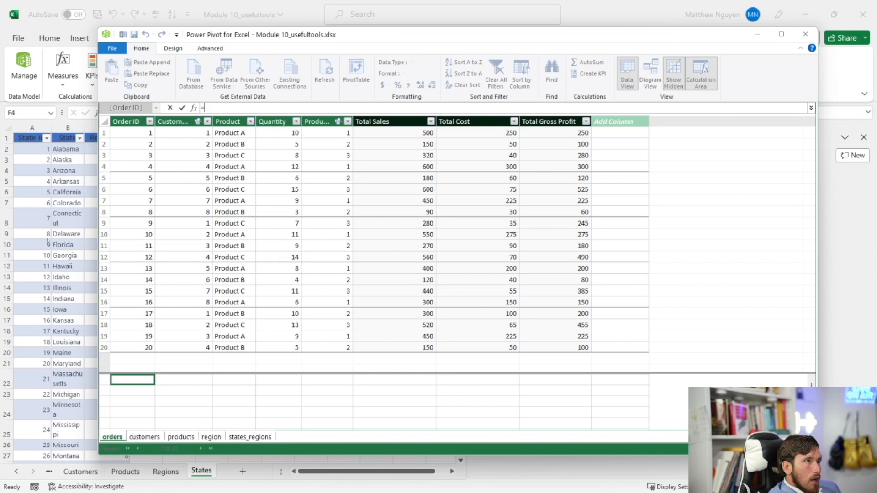
pyautogui.write('SUM((')
pyautogui.press('BackSpace')
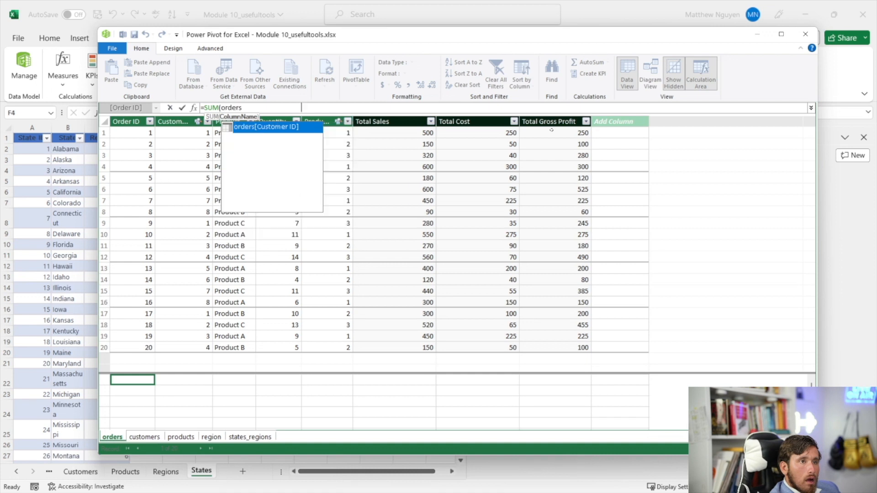
pyautogui.click(551, 130)
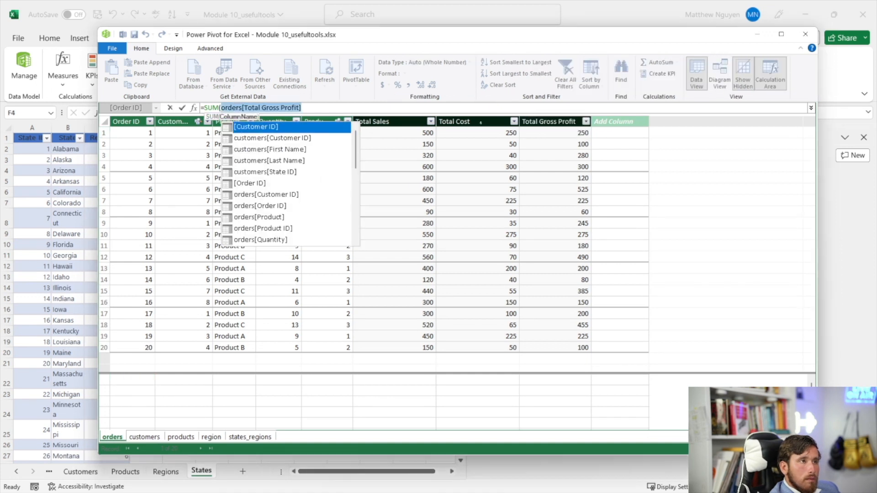
pyautogui.write(')')
pyautogui.press('Return')
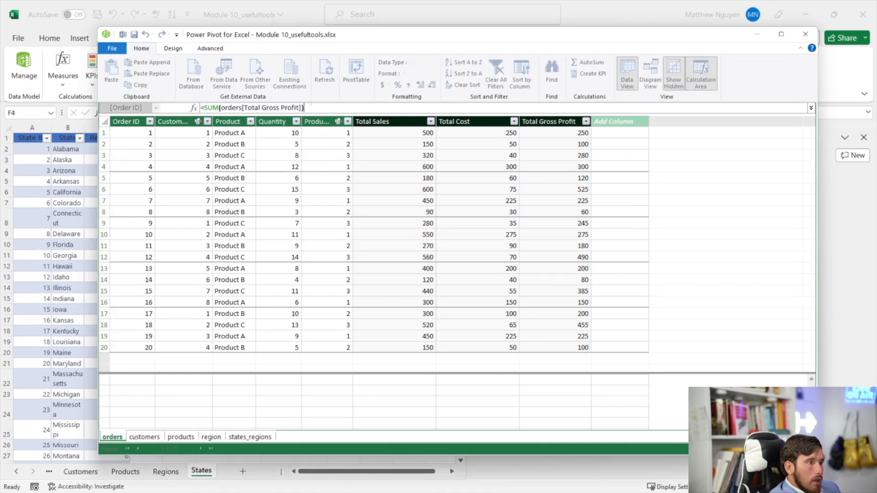
# - Name the orders table's sum measure Gross Profit Total and format it as currency in dollars
pyautogui.write('Gross Profit To')
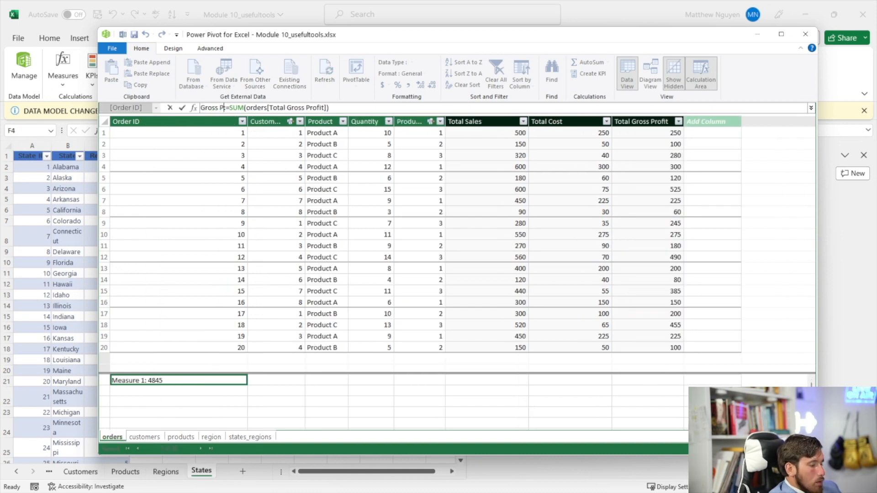
pyautogui.write('tal')
pyautogui.press('Return')
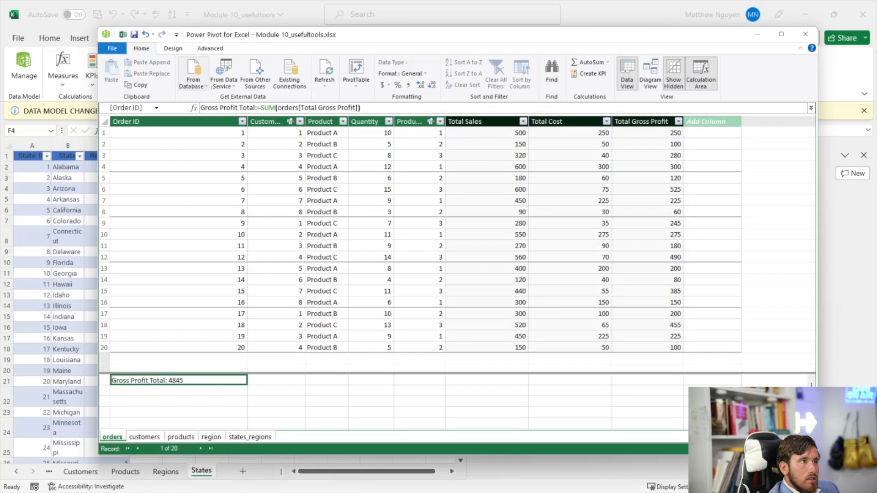
pyautogui.click(384, 85)
pyautogui.click(413, 92)
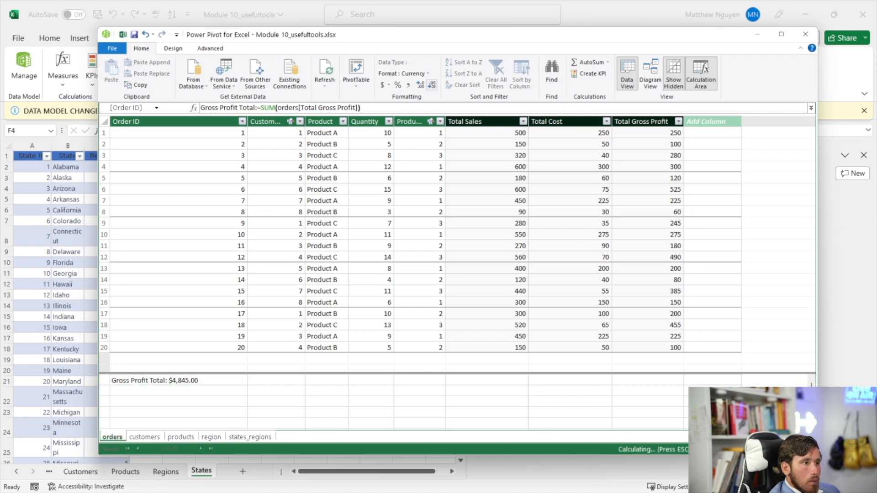
# - Add a second measure below Gross Profit Total in the orders table with the formula =[Gross Profit Total]
pyautogui.click(187, 390)
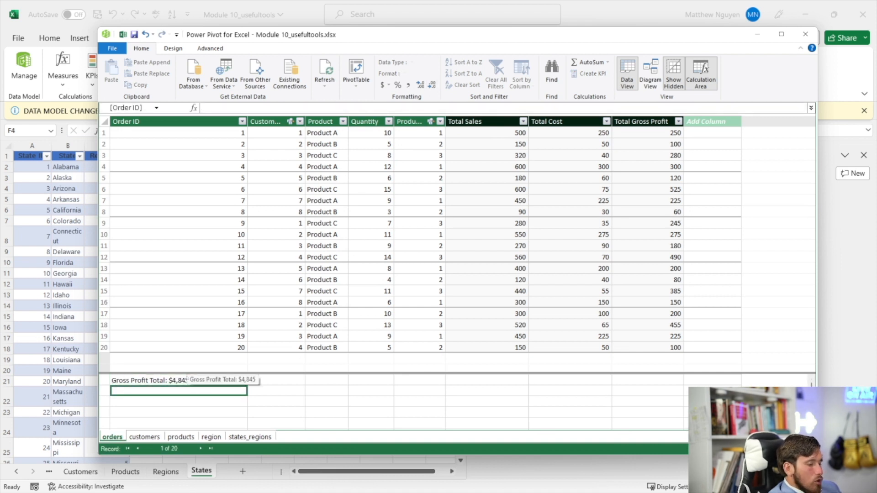
pyautogui.write('=')
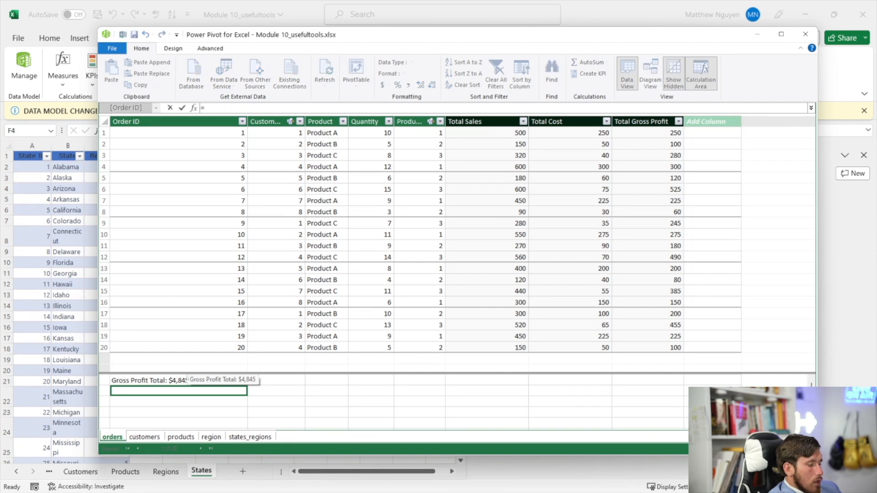
pyautogui.write('GRO')
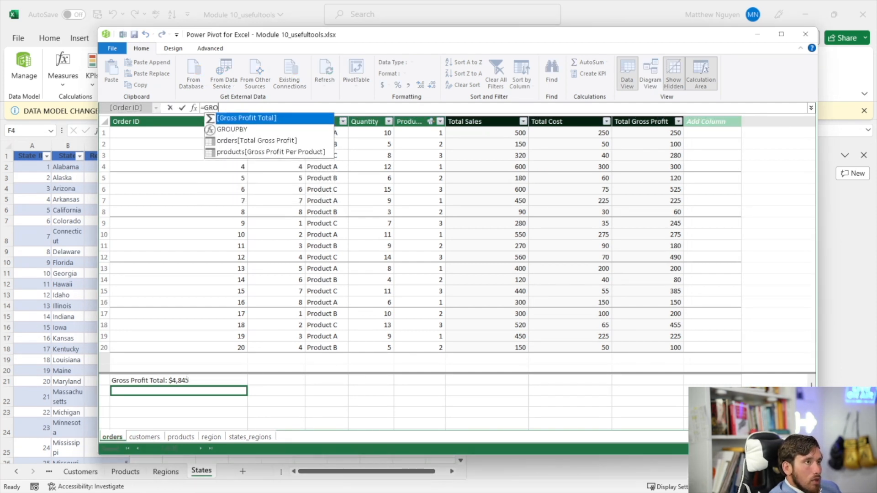
pyautogui.press('Tab')
pyautogui.press('Return')
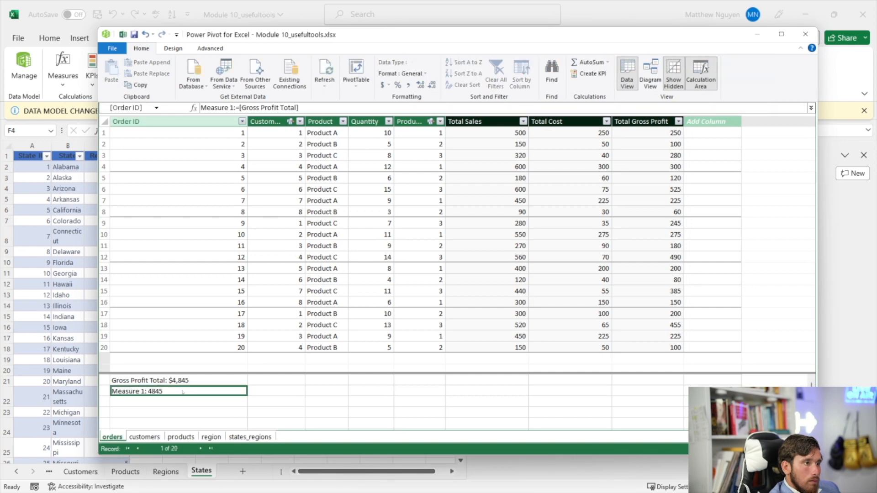
# - Extend the new measure's formula to divide by the distinct order count: =[Gross Profit Total]/DISTINCTCOUNT([Order ID])
pyautogui.click(300, 108)
pyautogui.write('/')
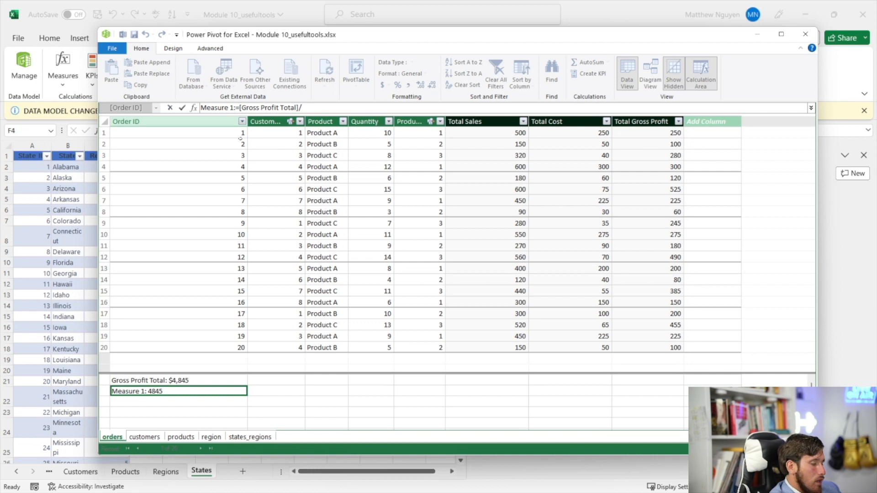
pyautogui.write('DISCO')
pyautogui.press('BackSpace')
pyautogui.press('BackSpace')
pyautogui.write('TINCTCOUNT(')
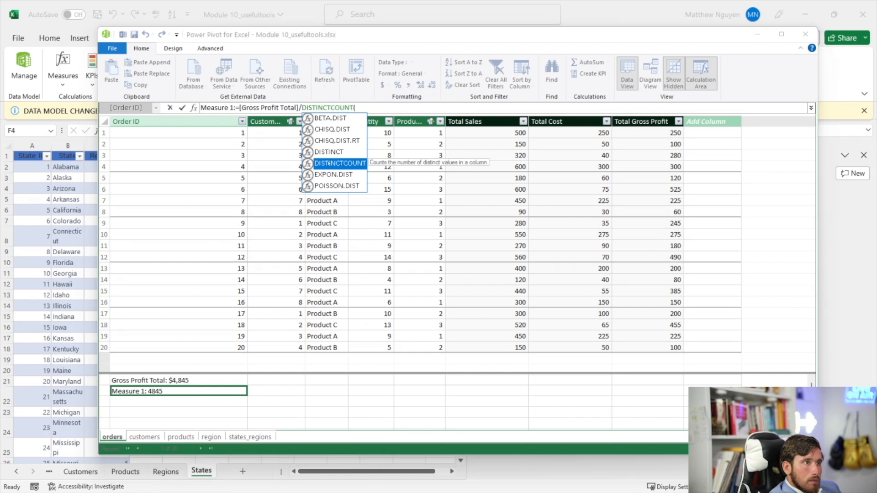
pyautogui.doubleClick(329, 163)
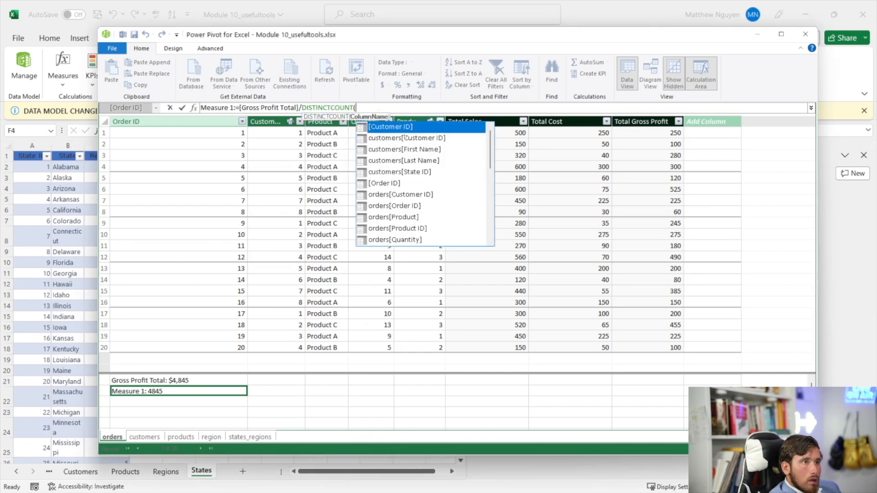
pyautogui.press('Down')
pyautogui.press('Down')
pyautogui.press('Down')
pyautogui.press('Down')
pyautogui.press('Down')
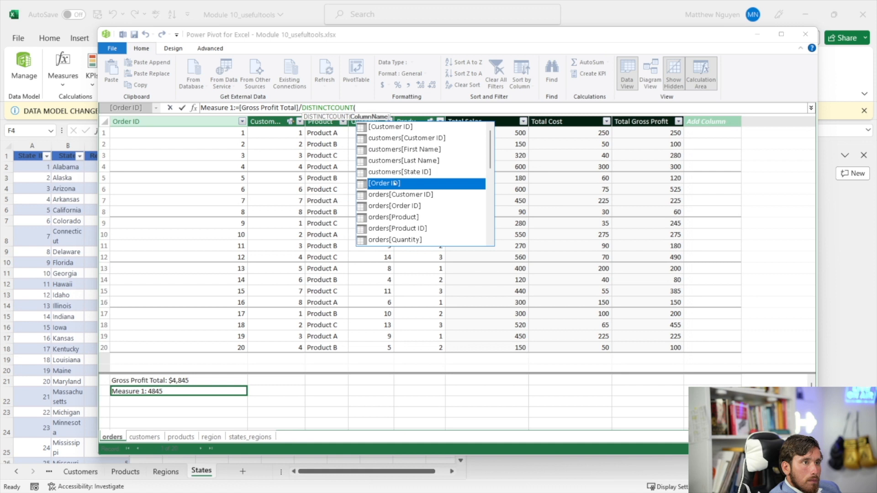
pyautogui.doubleClick(393, 183)
pyautogui.write(')')
pyautogui.press('Return')
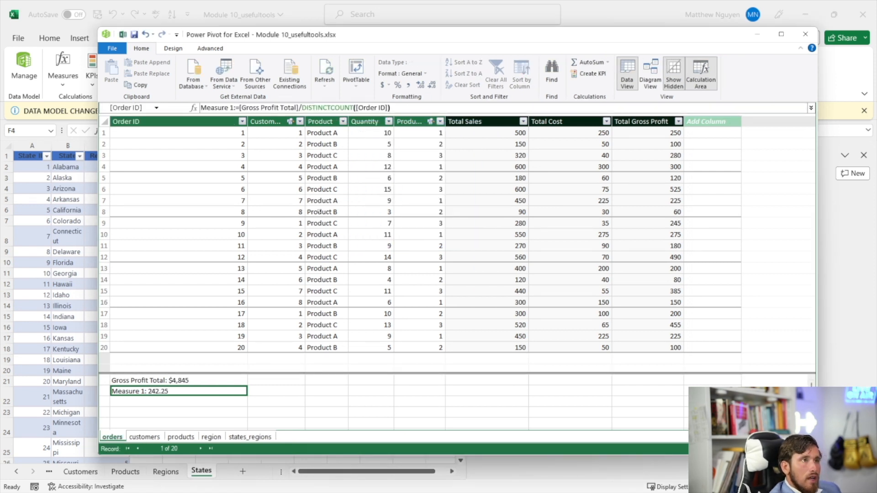
# - Format the profit-per-order measure as $ English (United States) currency and name it Avergae Gross Profit
pyautogui.click(389, 85)
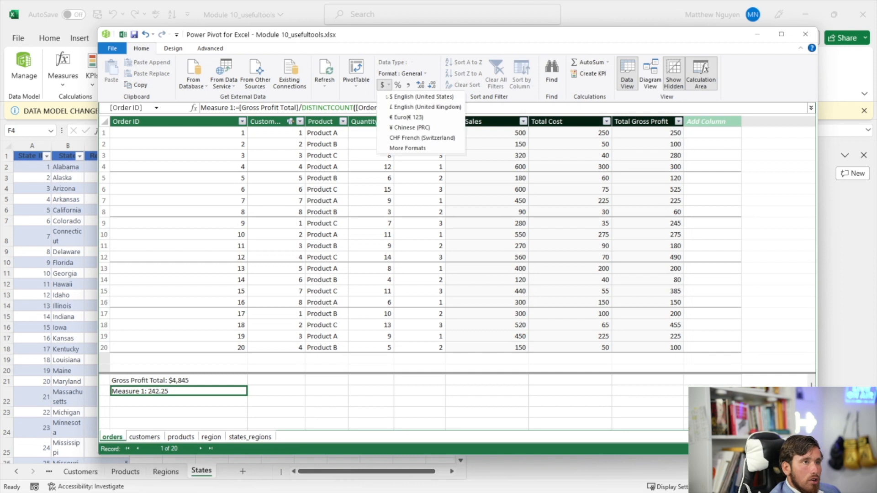
pyautogui.click(402, 96)
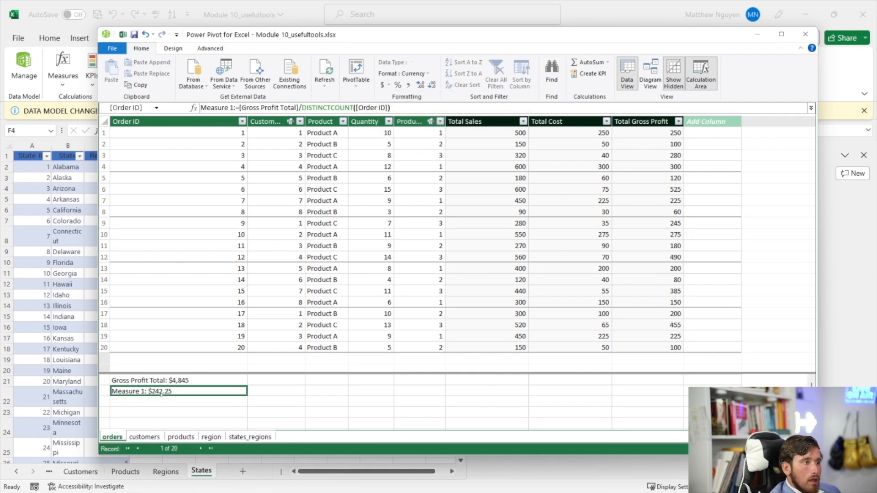
pyautogui.moveTo(234, 108); pyautogui.dragTo(186, 110)
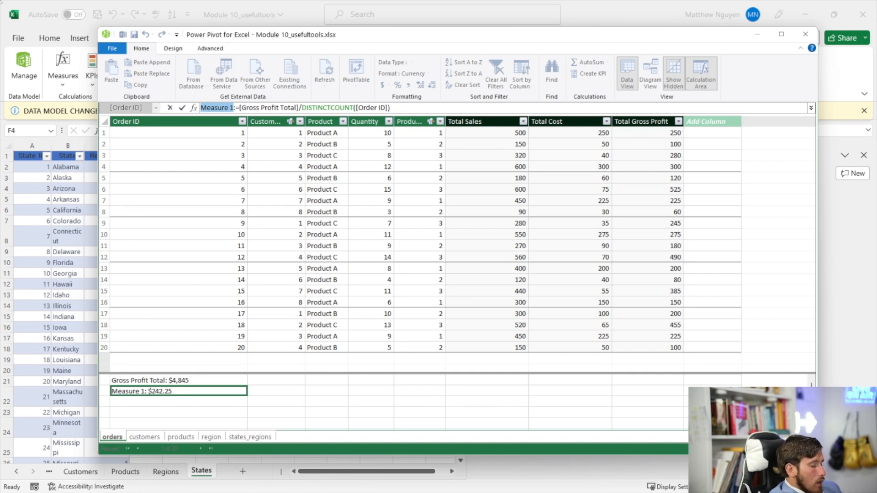
pyautogui.write('Total Gr')
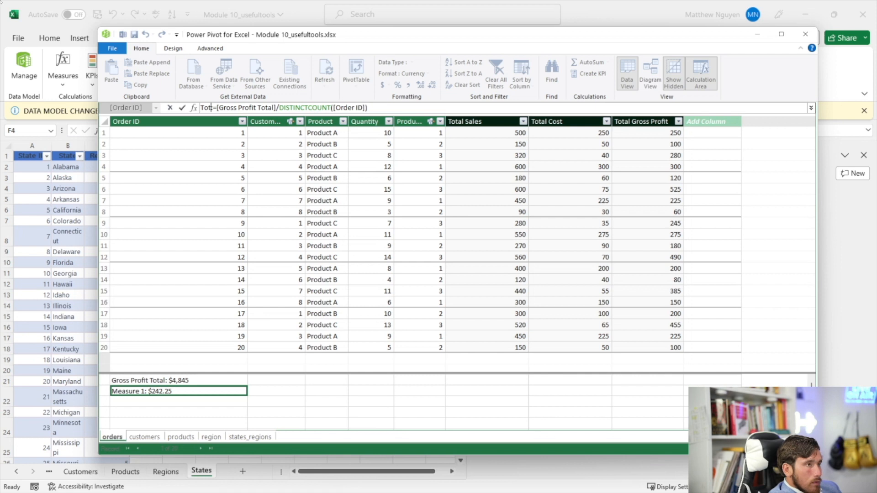
pyautogui.press('BackSpace')
pyautogui.press('BackSpace')
pyautogui.press('BackSpace')
pyautogui.press('BackSpace')
pyautogui.press('BackSpace')
pyautogui.press('BackSpace')
pyautogui.press('BackSpace')
pyautogui.press('BackSpace')
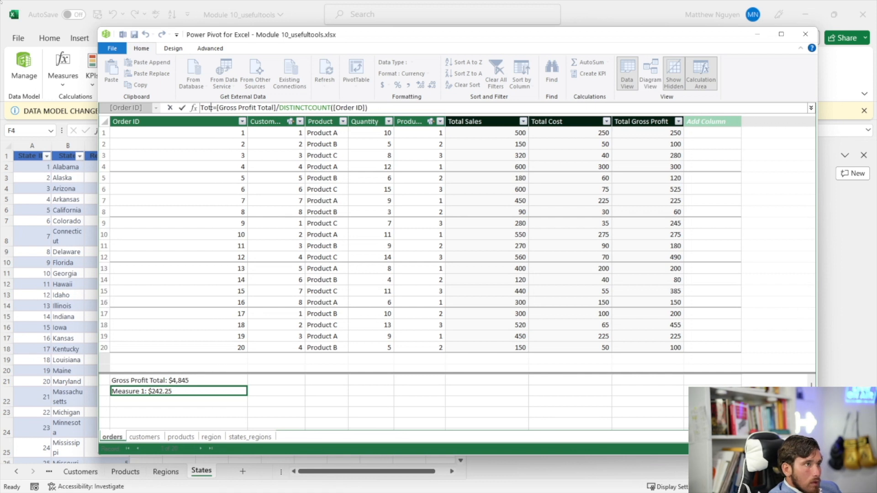
pyautogui.write('Avergae Gross Profi')
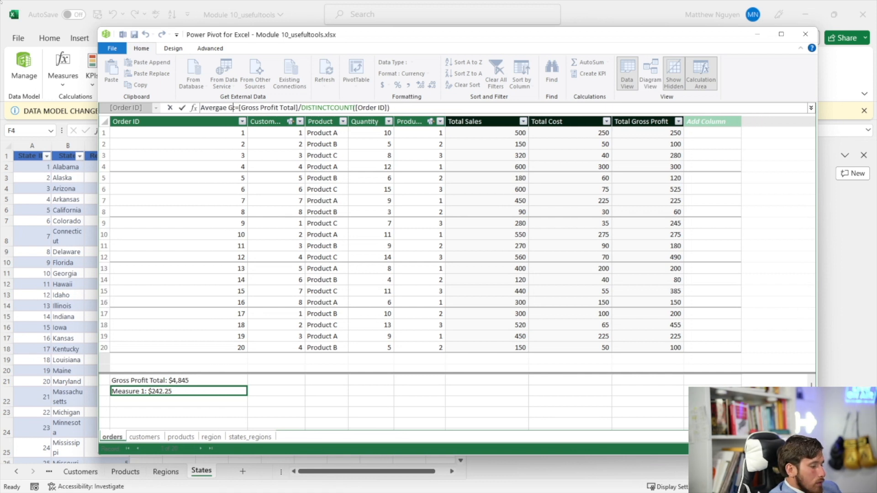
pyautogui.write('t')
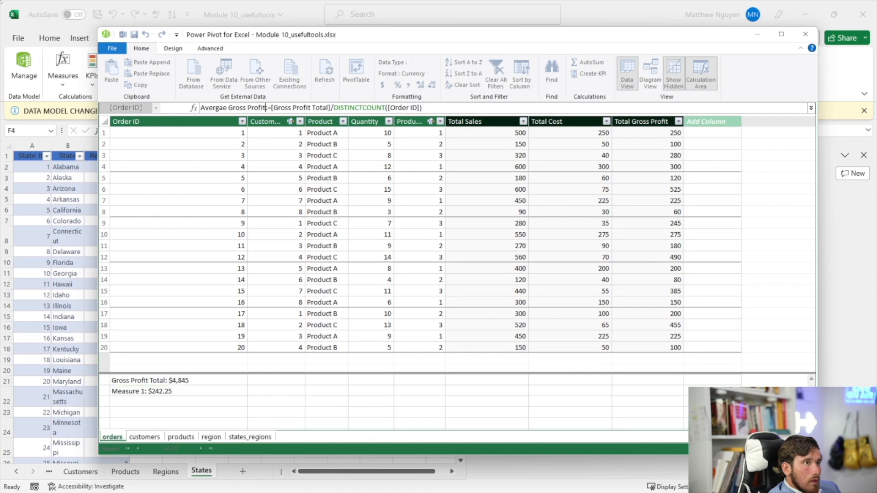
pyautogui.press('Return')
# - Add a third measure below the Order ID column with the formula =DISTINCTCOUNT([Order ID]) and name it Total Orders
pyautogui.click(176, 401)
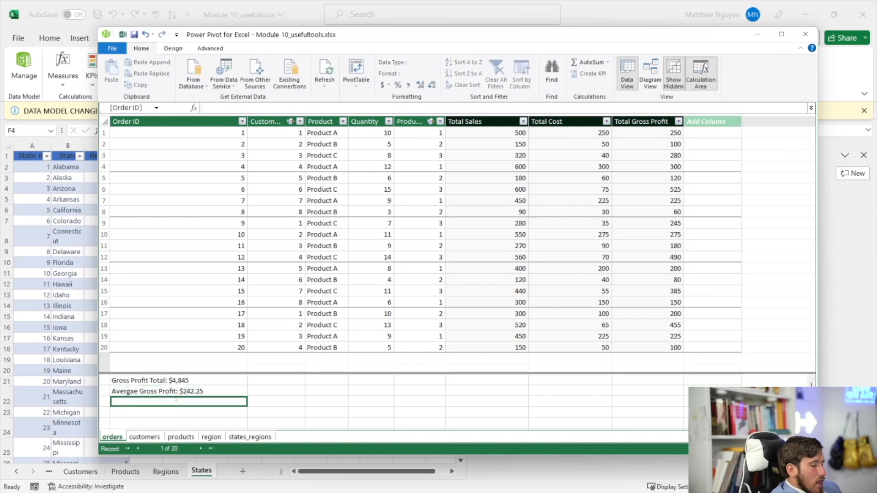
pyautogui.write('=')
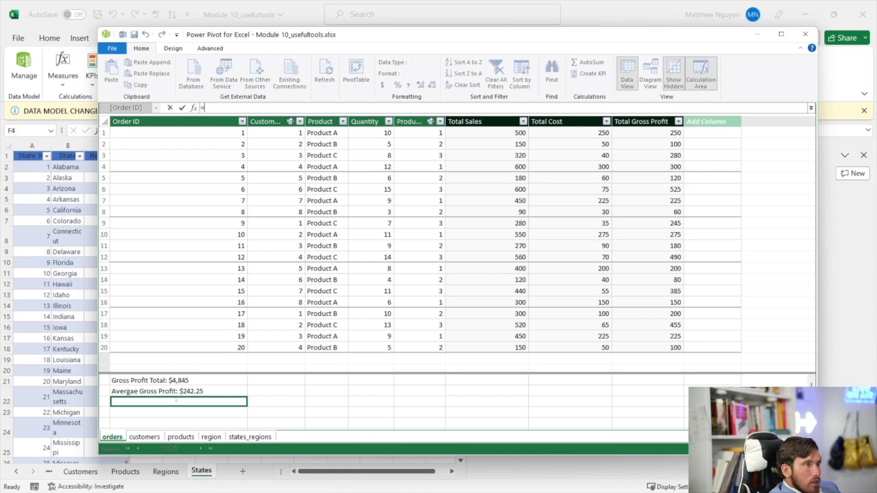
pyautogui.write('DISTINCTCOUNT(')
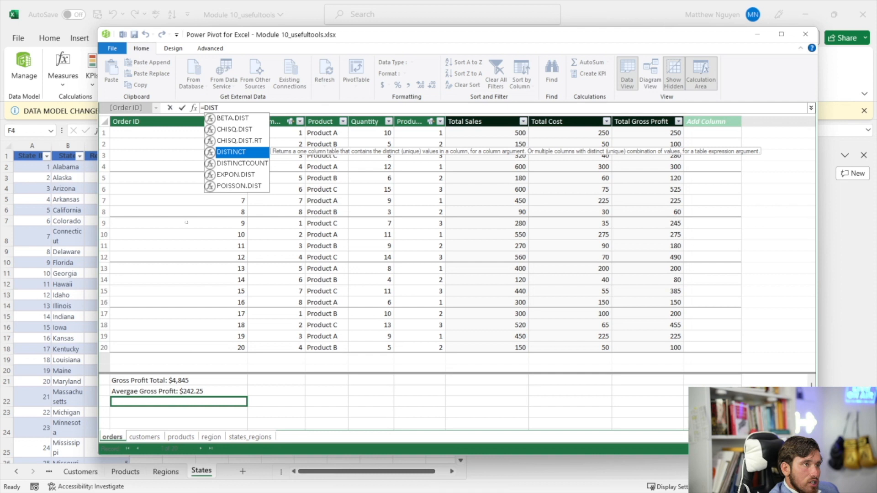
pyautogui.doubleClick(240, 163)
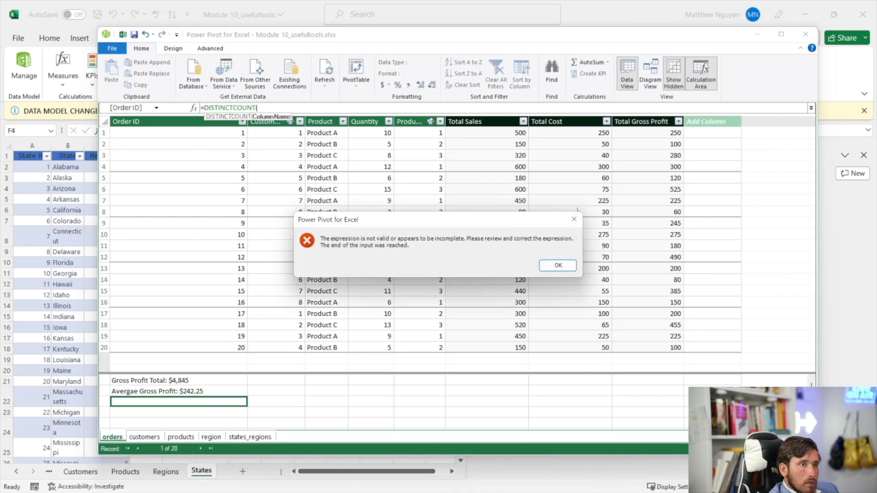
pyautogui.click(574, 219)
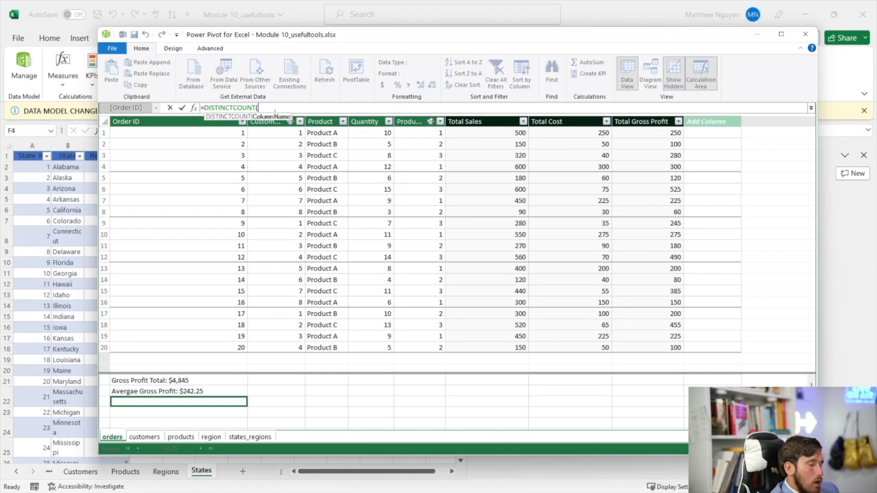
pyautogui.write('[O')
pyautogui.press('Tab')
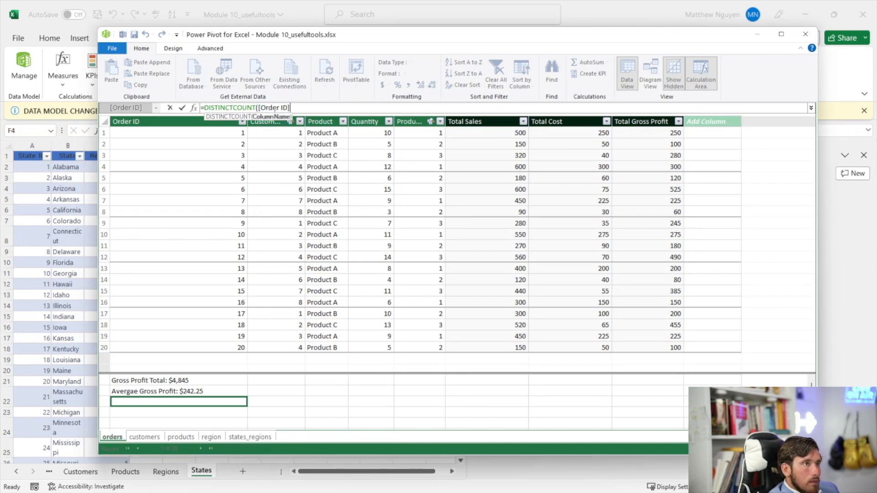
pyautogui.write(')')
pyautogui.press('Return')
pyautogui.moveTo(234, 108); pyautogui.dragTo(201, 108)
pyautogui.write('Total Orders')
pyautogui.press('Return')
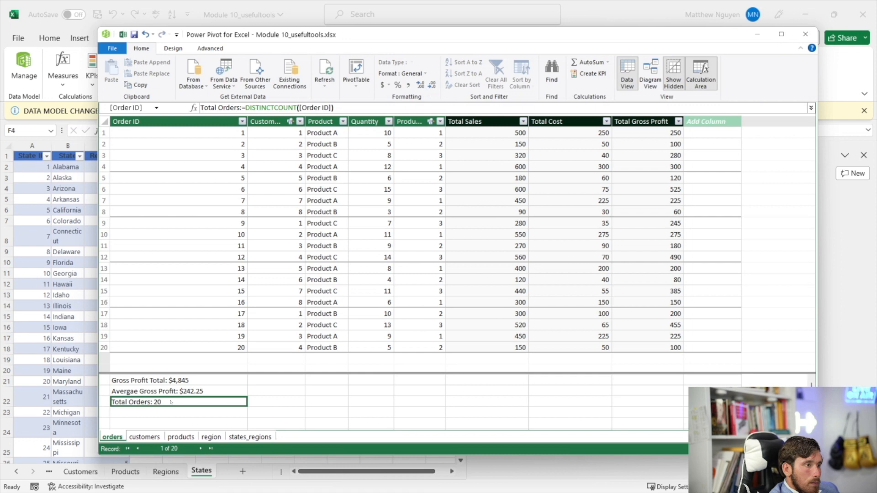
# - Replace the DISTINCTCOUNT divisor in the Avergae Gross Profit measure so its formula reads =[Gross Profit Total]/[Total Orders]
pyautogui.press('Up')
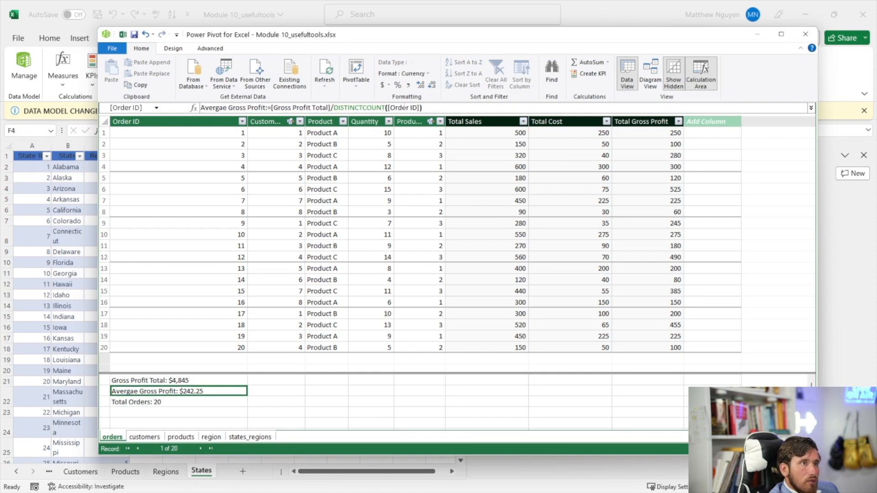
pyautogui.moveTo(421, 108); pyautogui.dragTo(334, 108)
pyautogui.press('BackSpace')
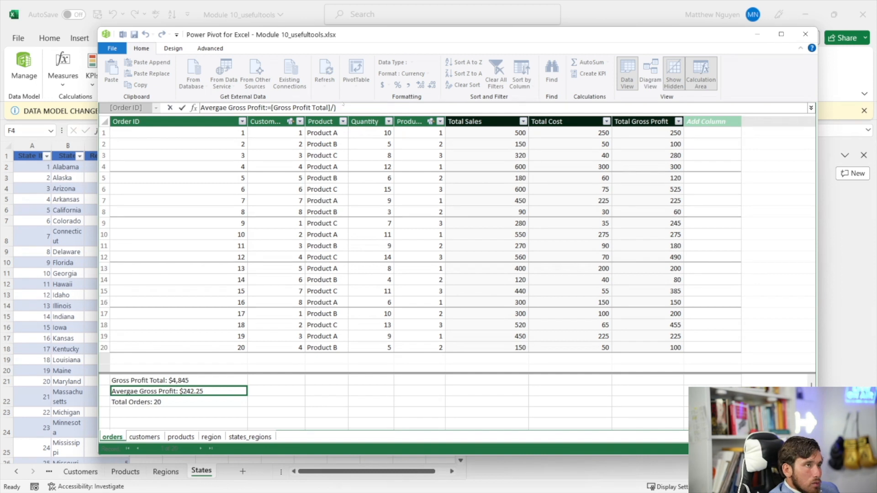
pyautogui.write('total')
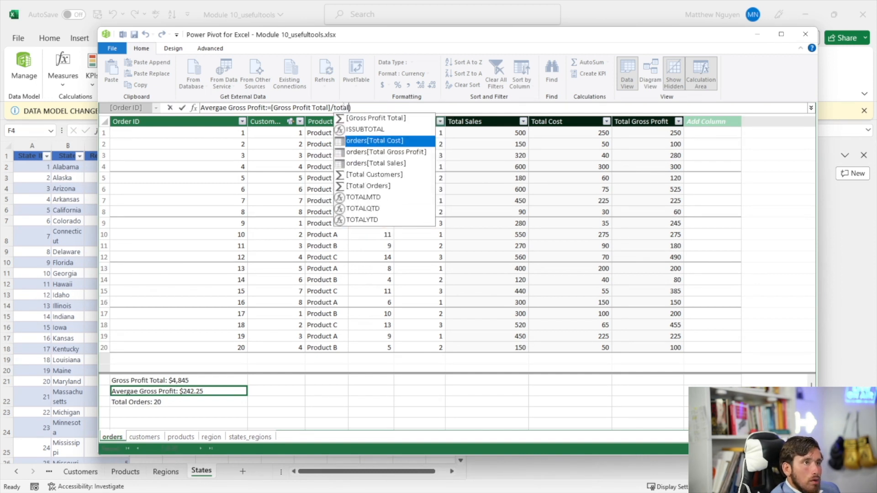
pyautogui.click(359, 186)
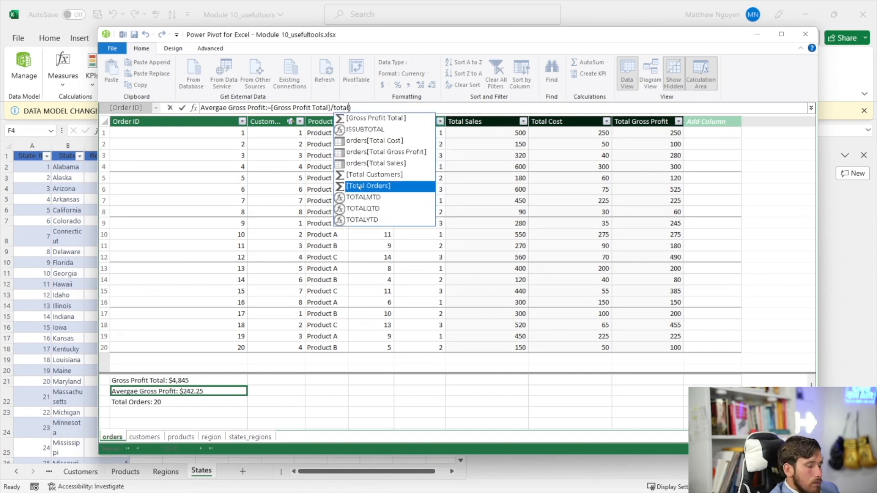
pyautogui.doubleClick(359, 186)
pyautogui.press('Return')
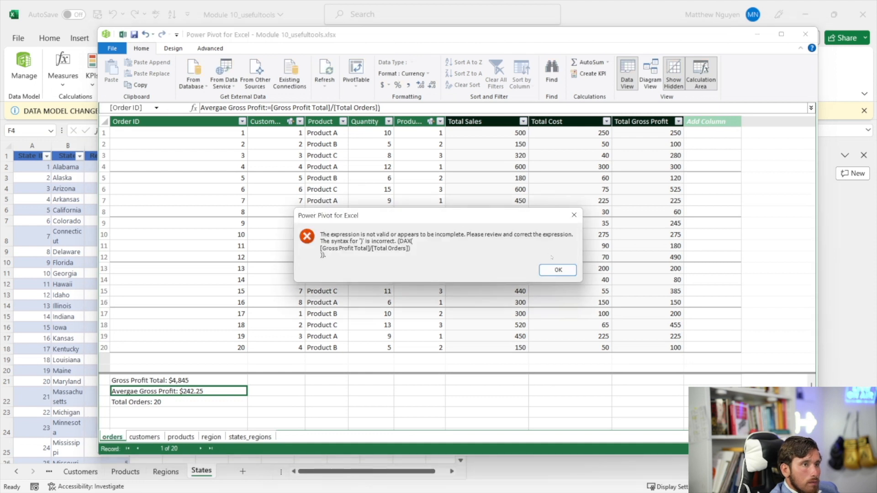
pyautogui.click(558, 267)
pyautogui.click(382, 108)
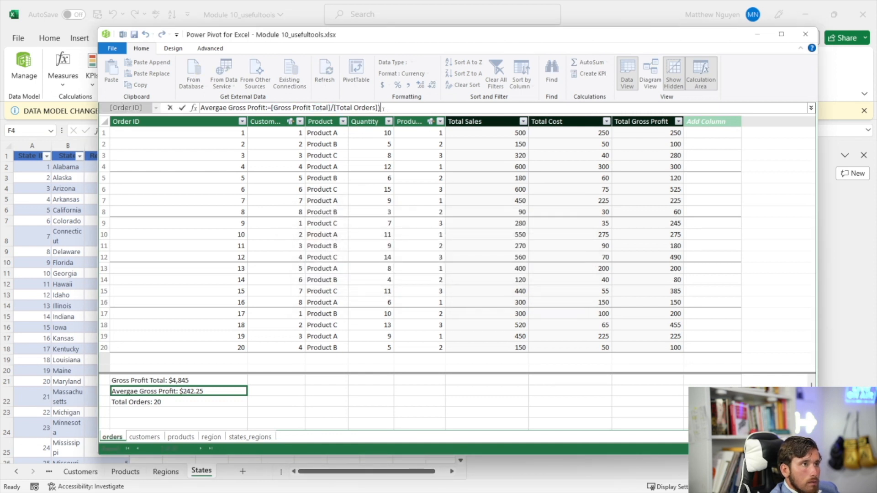
pyautogui.press('Return')
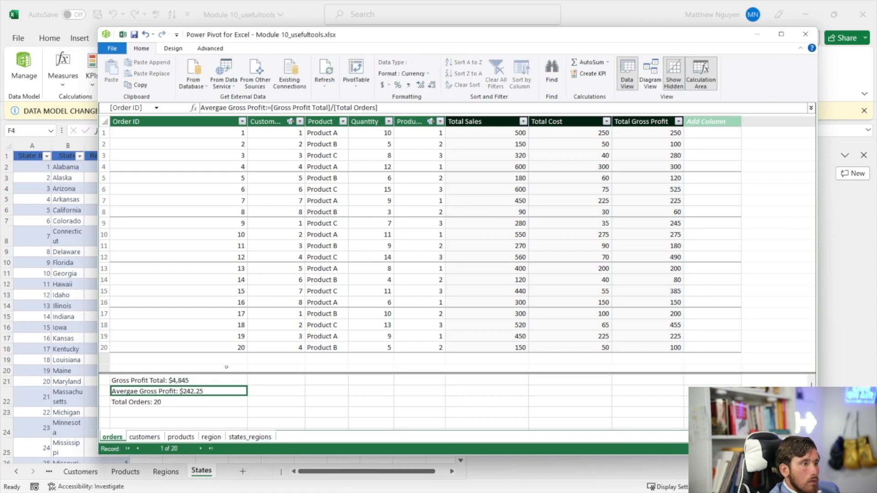
# - Add a new measure below the existing ones in the orders table with the formula =[Gross Profit Total]/customers[Total Customers]
pyautogui.click(168, 412)
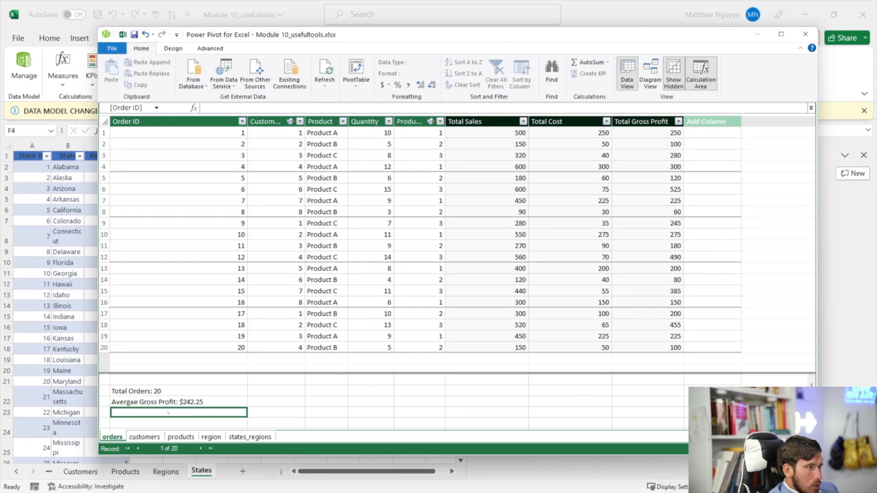
pyautogui.write('=total')
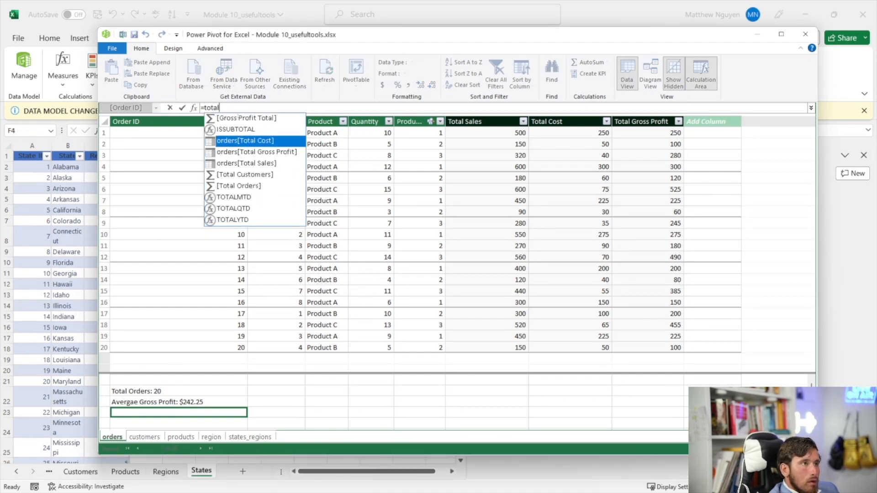
pyautogui.click(238, 118)
pyautogui.doubleClick(238, 118)
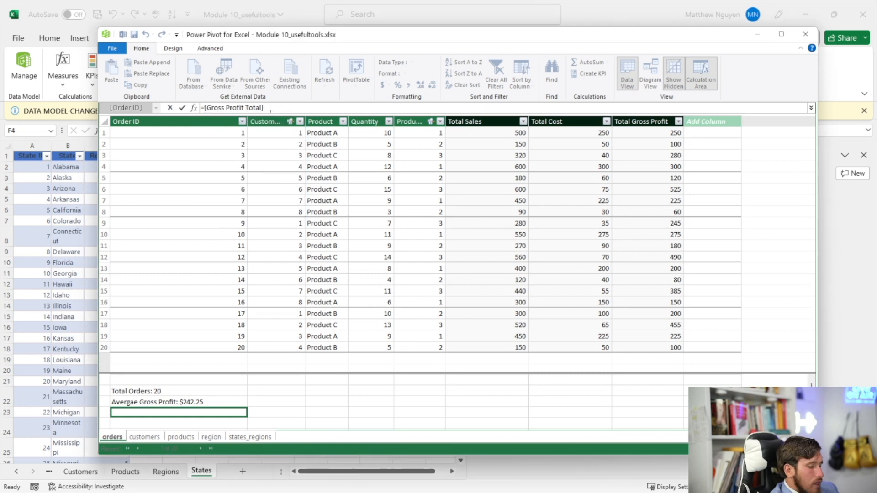
pyautogui.write('/')
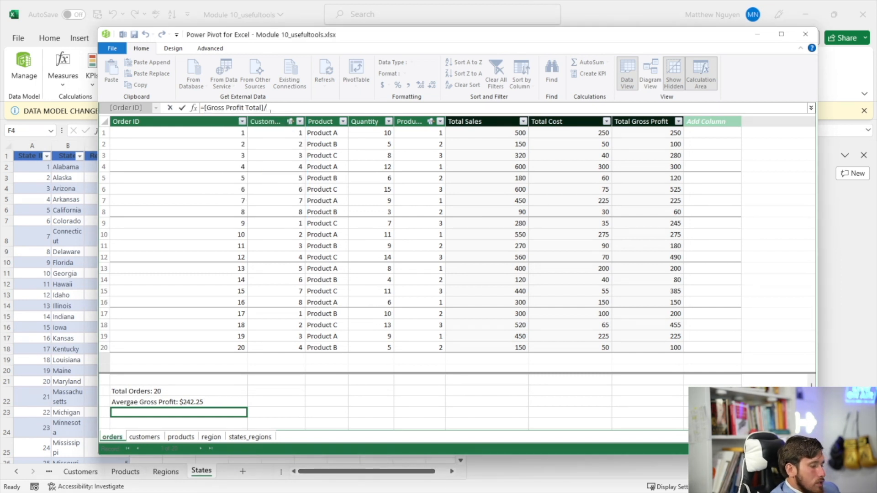
pyautogui.write('custom')
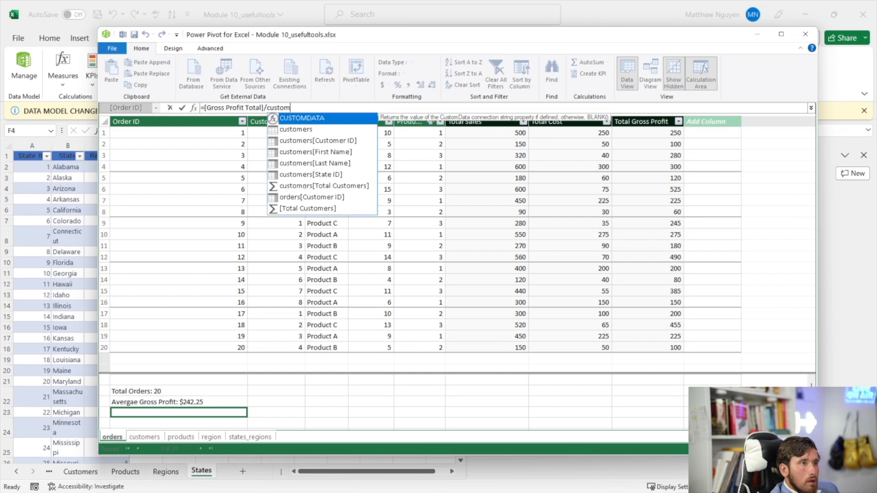
pyautogui.doubleClick(305, 186)
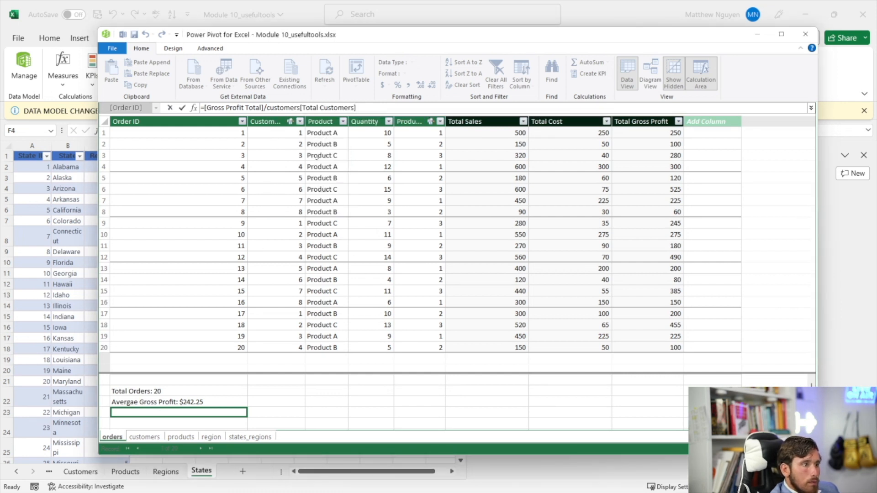
pyautogui.press('Return')
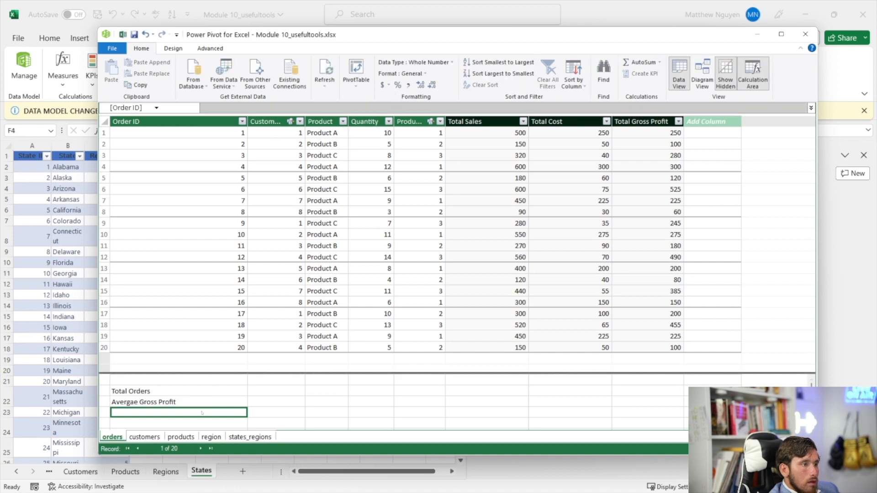
# - Rename the new customer-based profit measure as Average Gross Profit Per Customer
pyautogui.moveTo(234, 108); pyautogui.dragTo(206, 108)
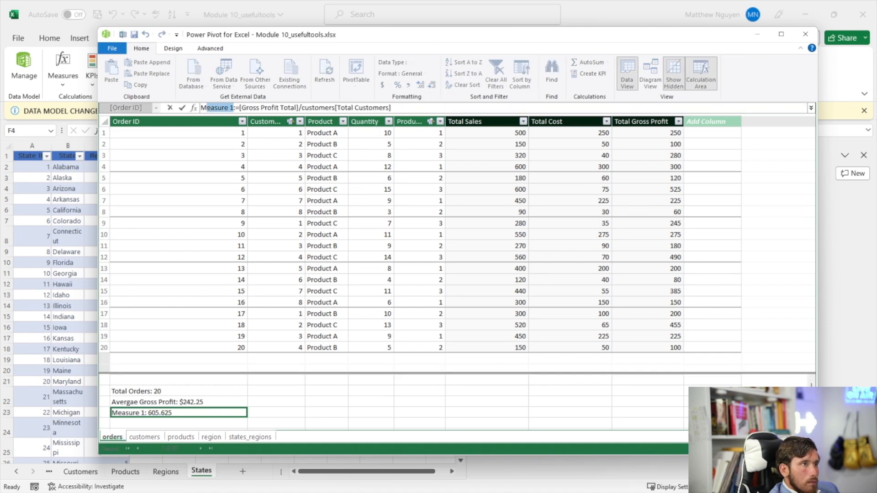
pyautogui.write('Average Gr')
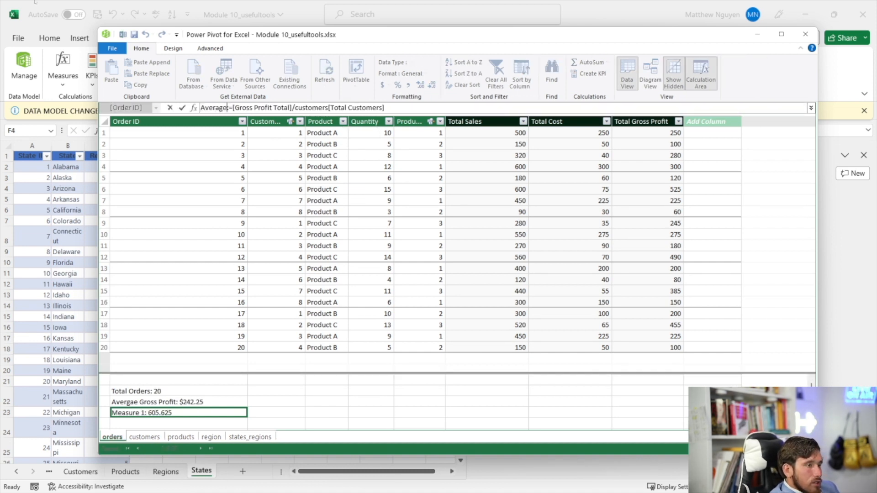
pyautogui.write('oss')
pyautogui.write(' Profit Per')
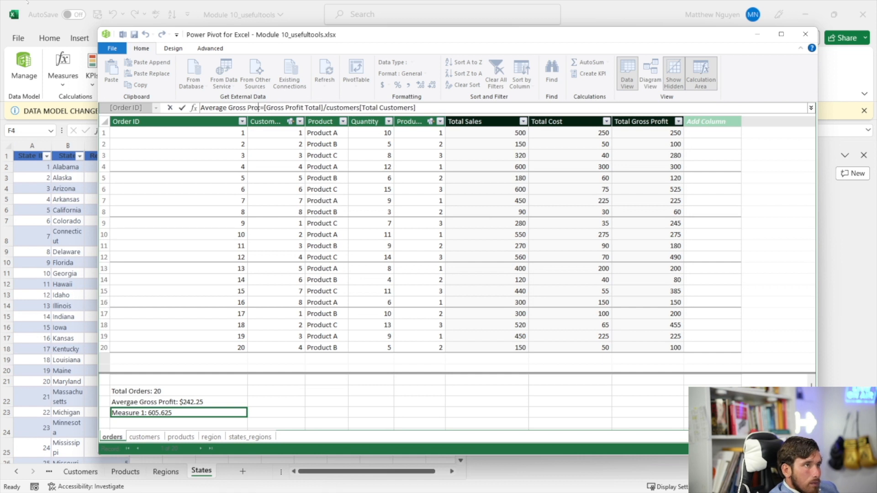
pyautogui.write(' Custo')
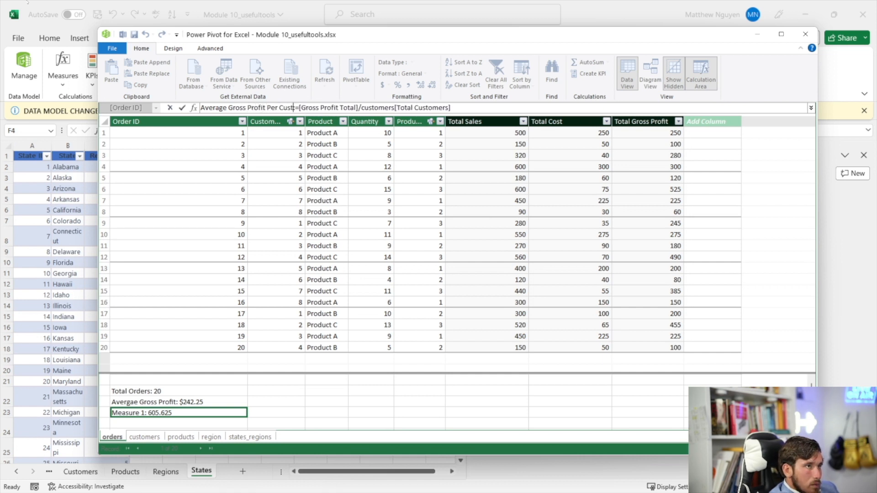
pyautogui.write('mer')
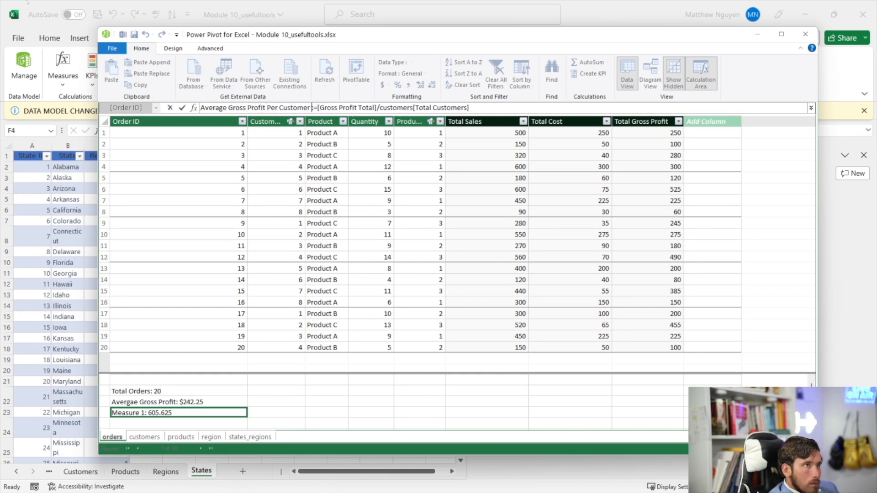
pyautogui.press('Return')
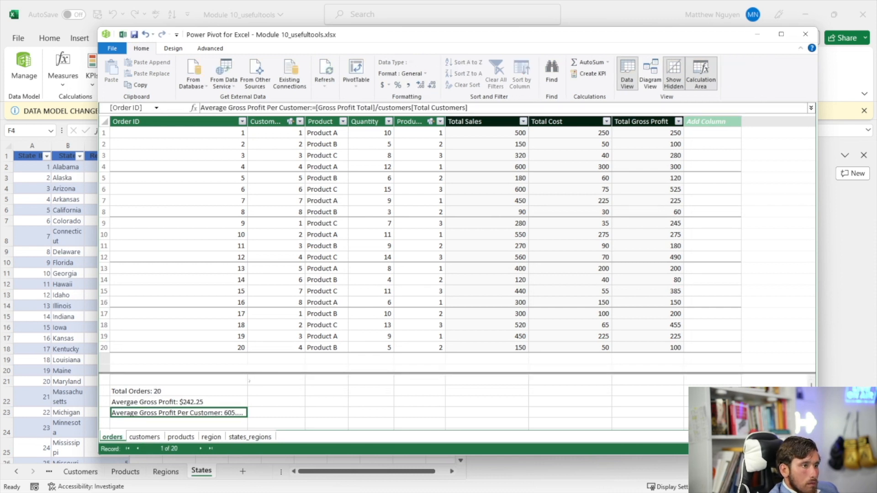
# - Widen the Order ID column and format the Average Gross Profit Per Customer measure as $ English (United States) currency
pyautogui.click(249, 380)
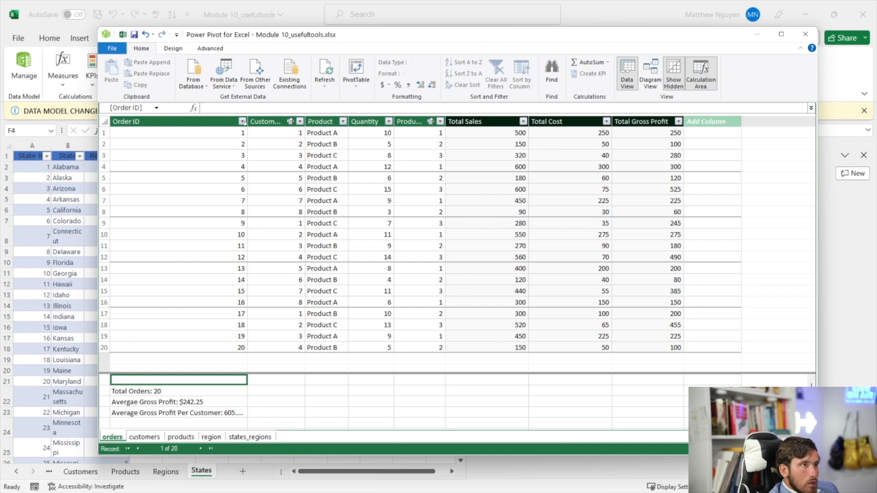
pyautogui.moveTo(248, 122); pyautogui.dragTo(300, 126)
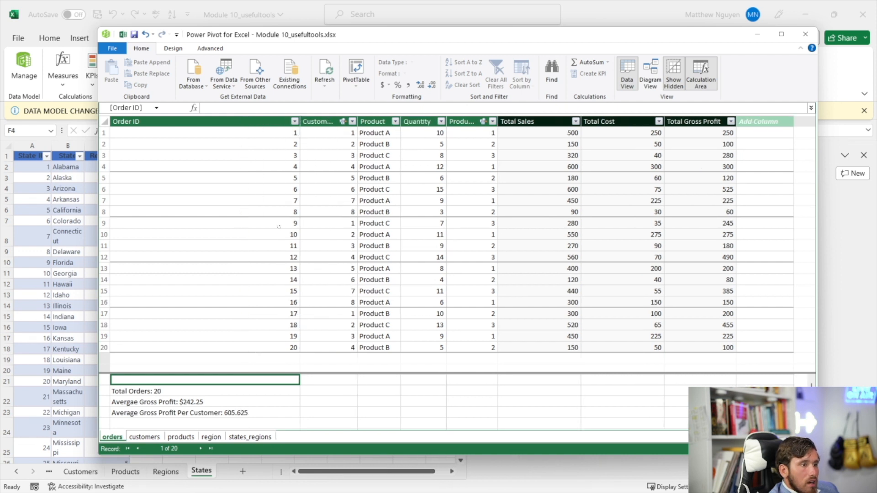
pyautogui.click(250, 411)
pyautogui.click(383, 85)
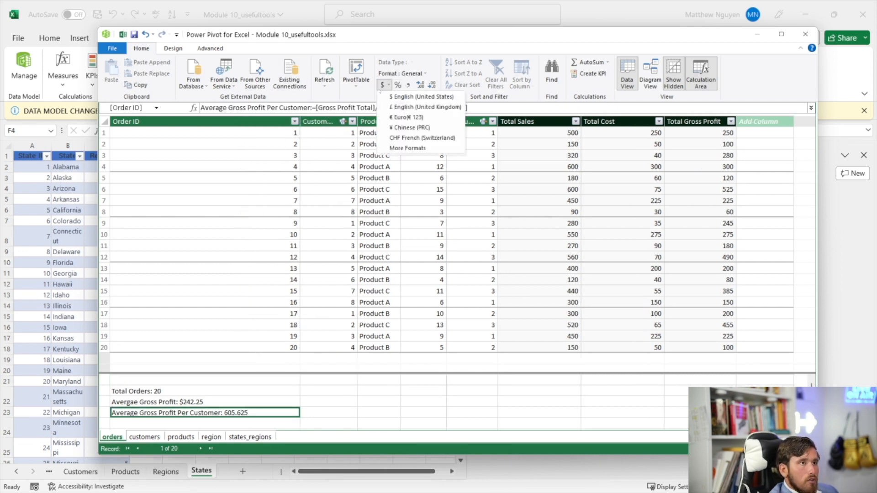
pyautogui.click(421, 96)
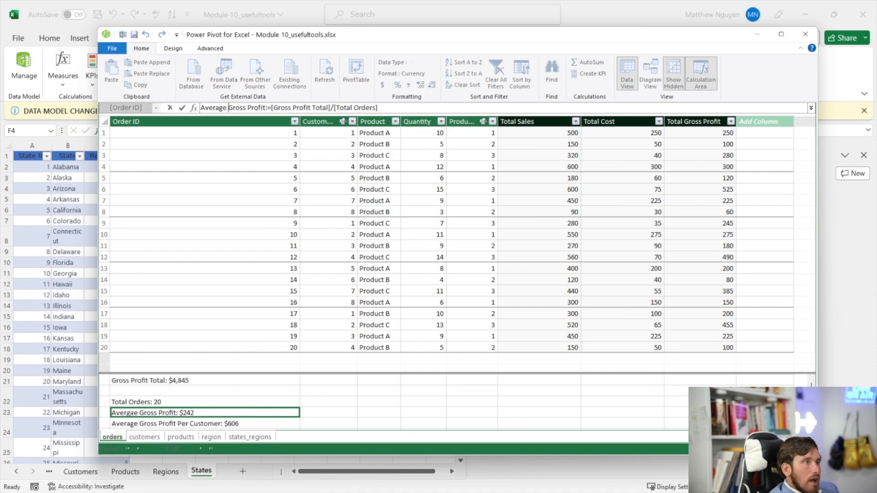
# - Rename the misspelled Avergae Gross Profit measure as Average Gross Profit per Order, and close the Power Pivot window
pyautogui.write('per Or')
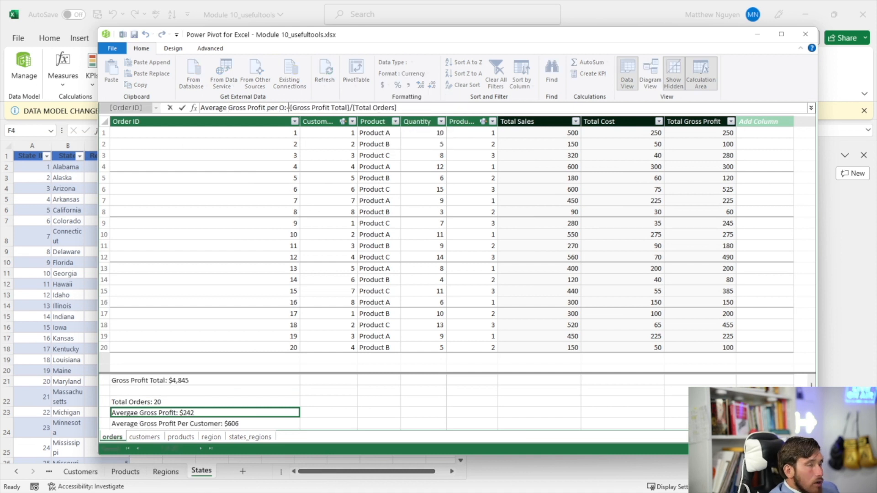
pyautogui.write('der')
pyautogui.press('Return')
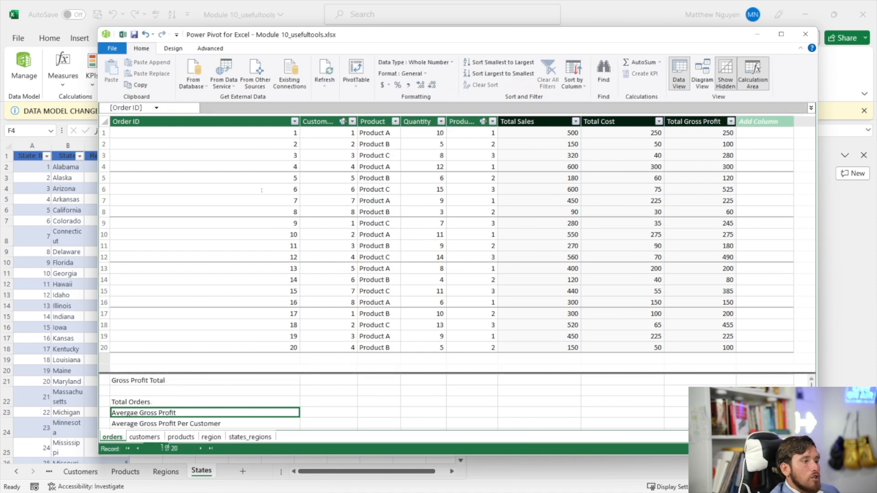
pyautogui.scroll(-1, 248, 382)
pyautogui.scroll(1, 248, 383)
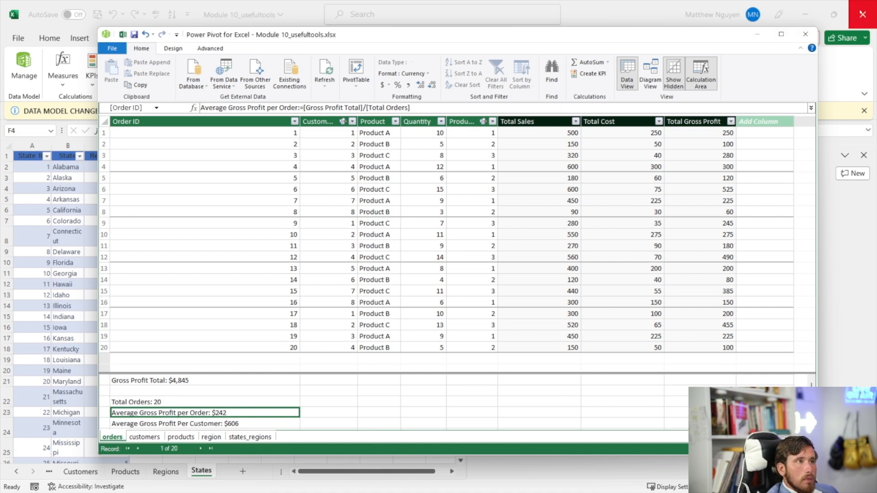
pyautogui.click(806, 33)
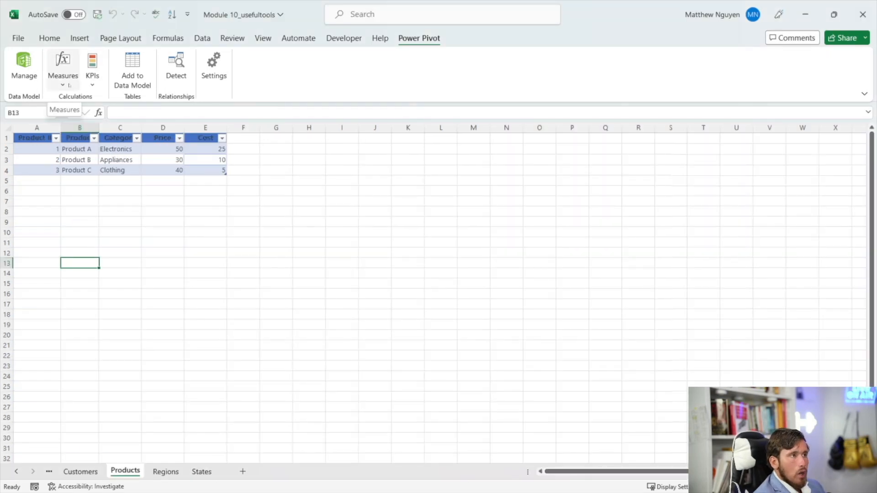
pyautogui.click(68, 86)
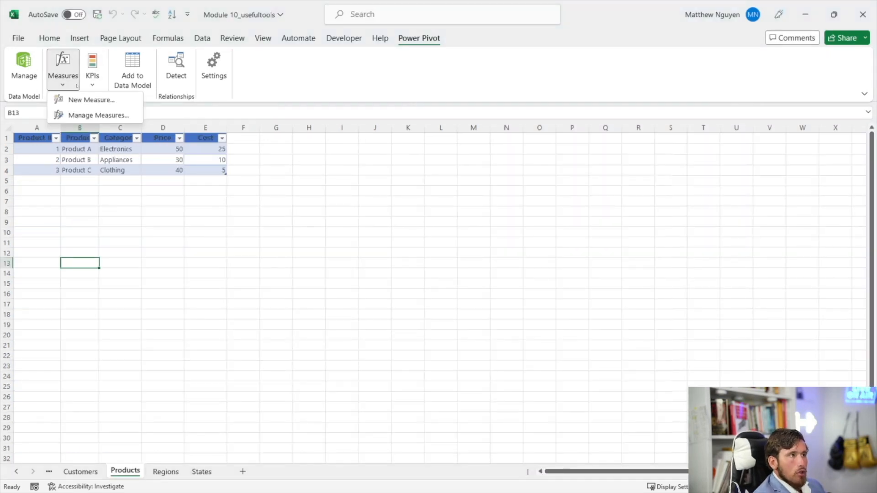
pyautogui.click(72, 97)
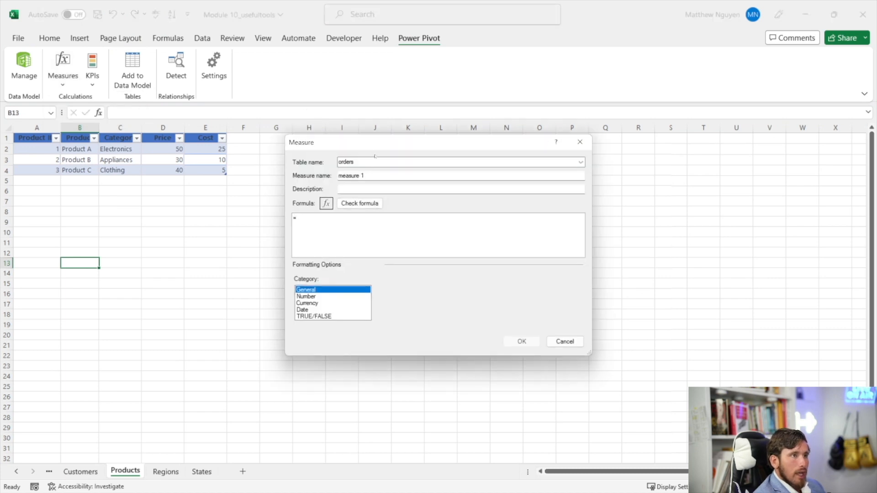
pyautogui.click(580, 162)
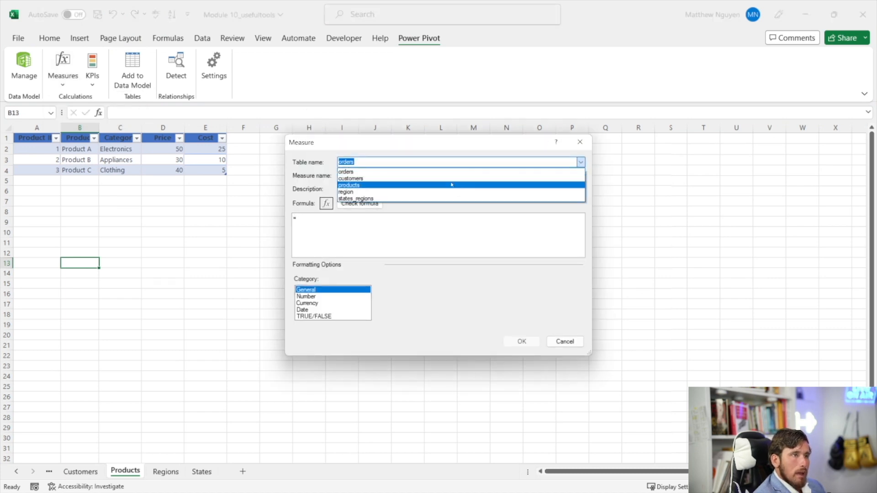
pyautogui.click(455, 185)
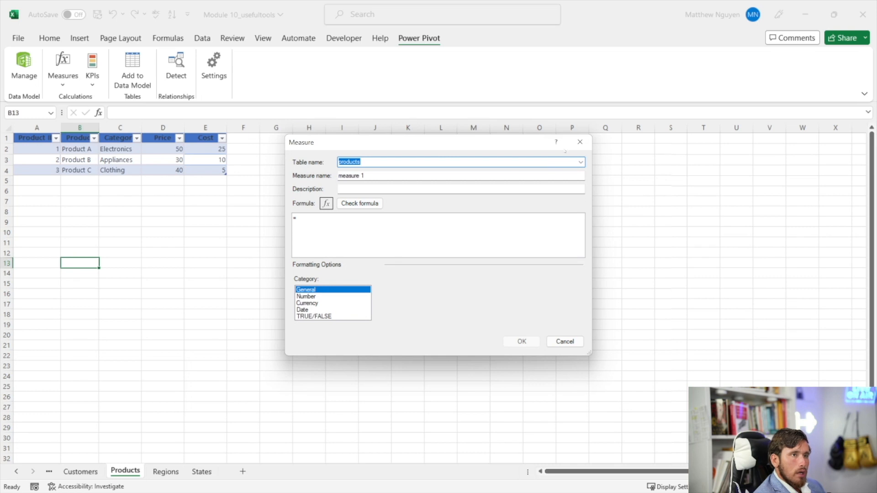
pyautogui.click(337, 241)
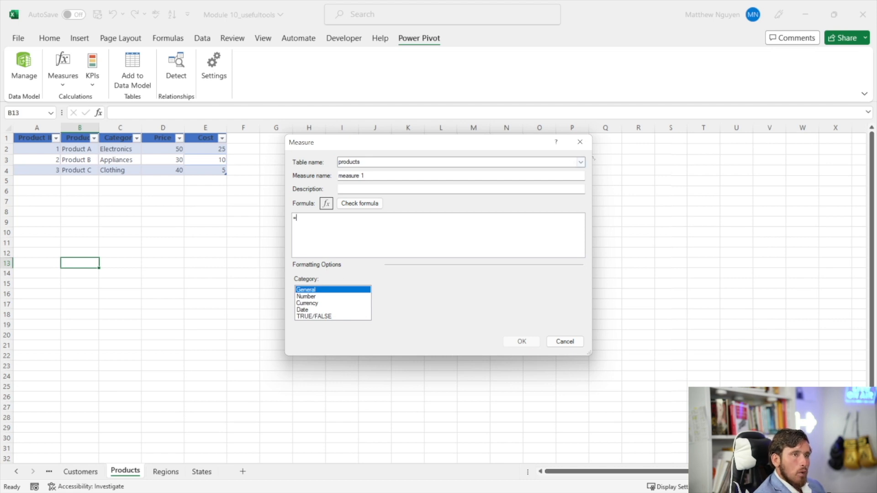
pyautogui.click(512, 162)
pyautogui.click(580, 162)
pyautogui.click(364, 223)
pyautogui.click(366, 225)
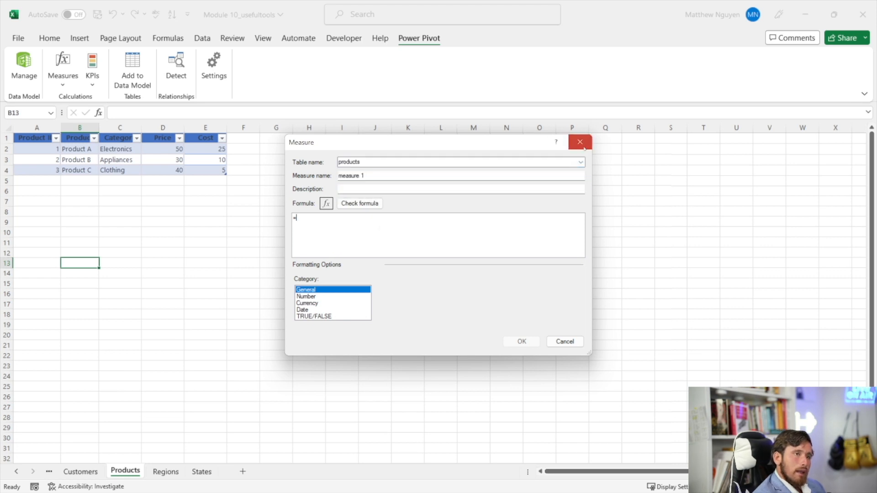
pyautogui.click(583, 146)
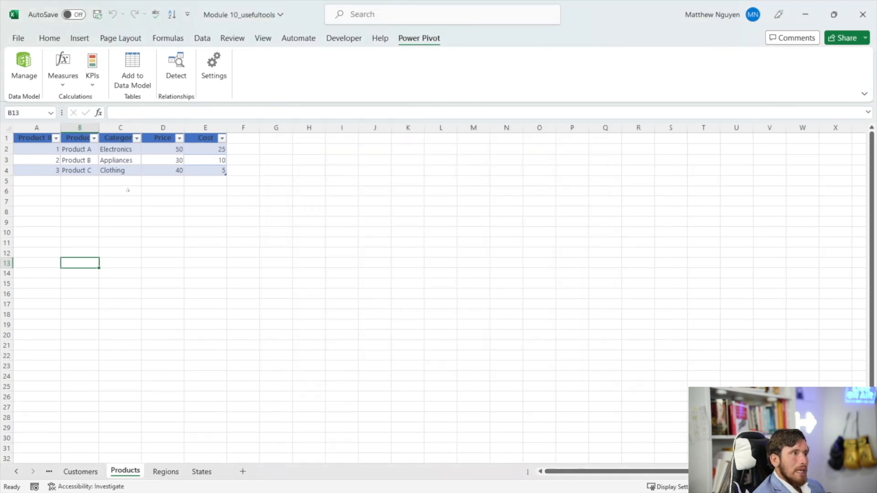
# - Insert a PivotTable from the workbook's Data Model on a new worksheet
pyautogui.click(208, 211)
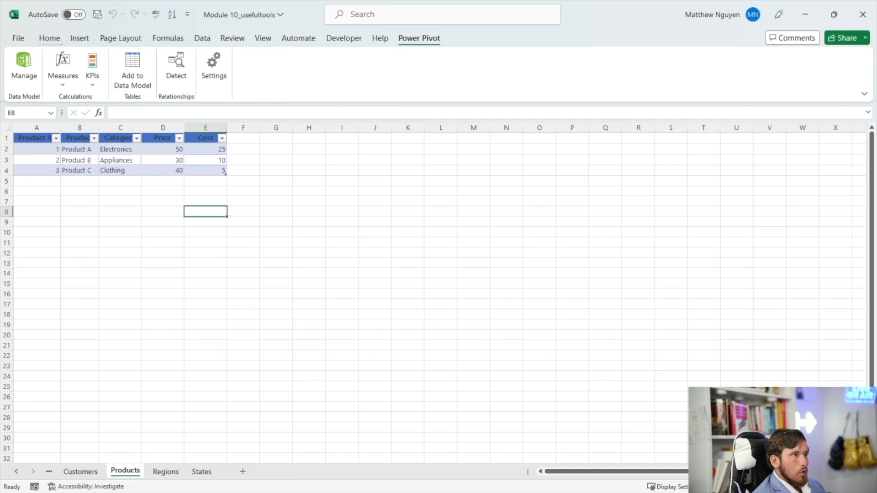
pyautogui.click(57, 39)
pyautogui.click(79, 38)
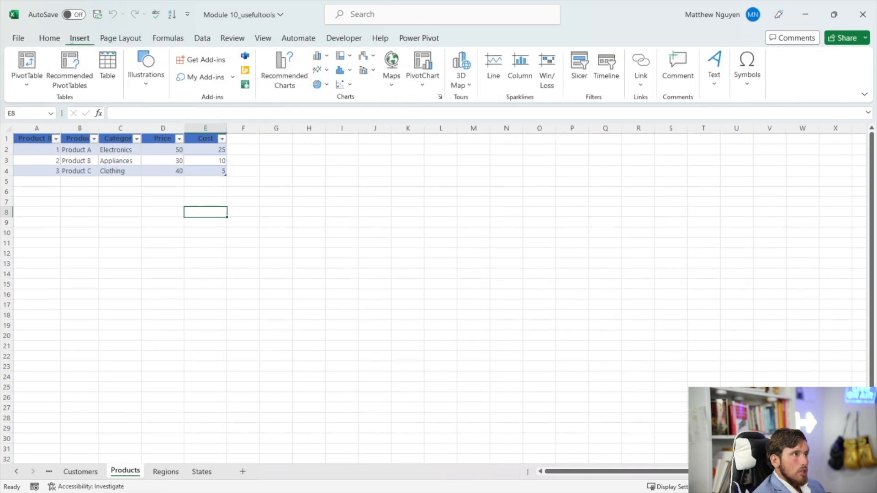
pyautogui.click(34, 79)
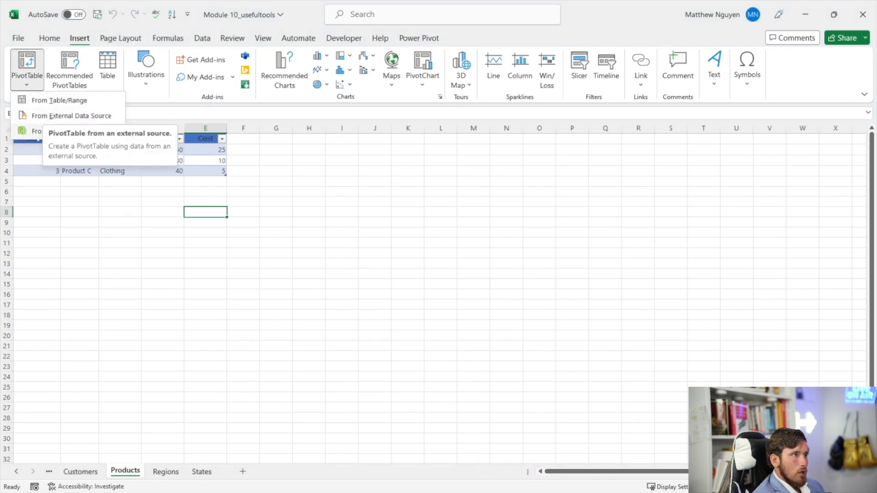
pyautogui.click(37, 132)
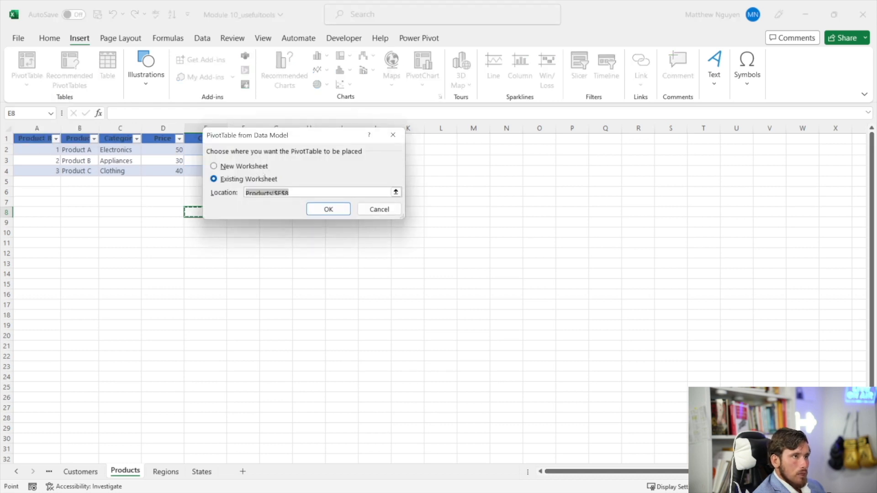
pyautogui.click(246, 166)
pyautogui.click(329, 209)
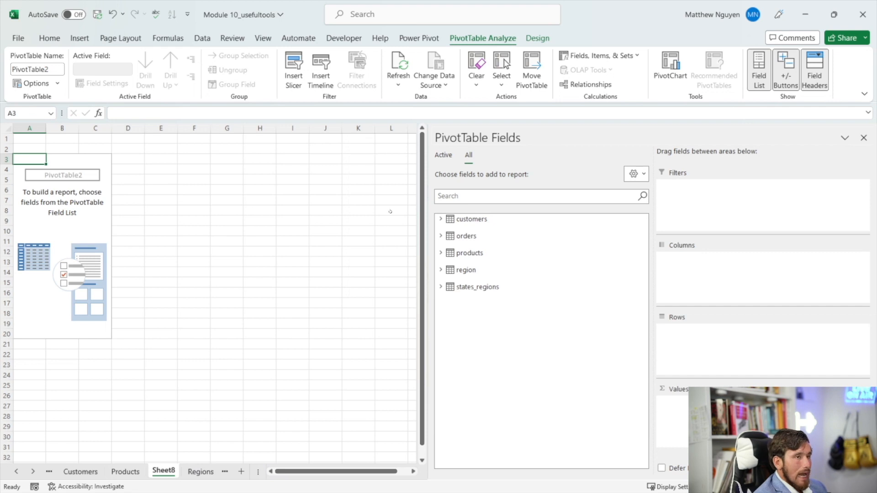
# - Expand the customers and orders tables in turn to examine their fields and measures available for the PivotTable
pyautogui.click(442, 221)
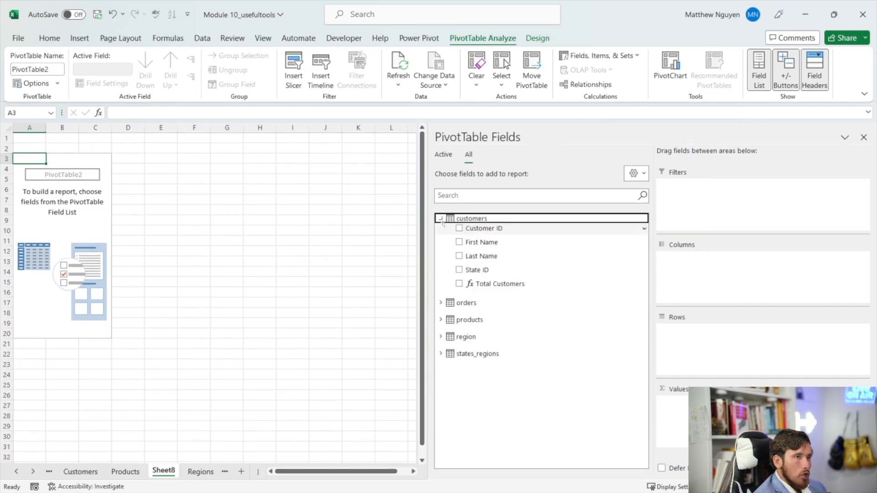
pyautogui.click(441, 219)
pyautogui.click(441, 236)
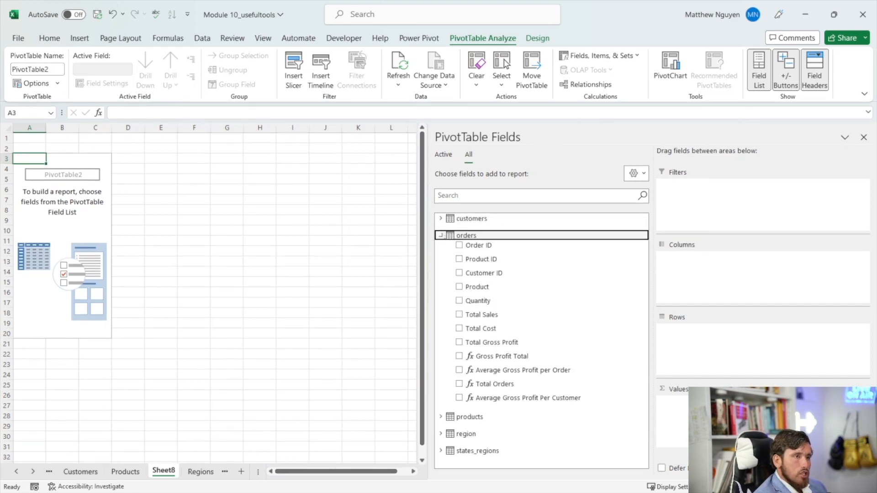
# - Collapse the orders table's field list, expand the customers table and place Customer ID in the PivotTable's Rows
pyautogui.click(441, 235)
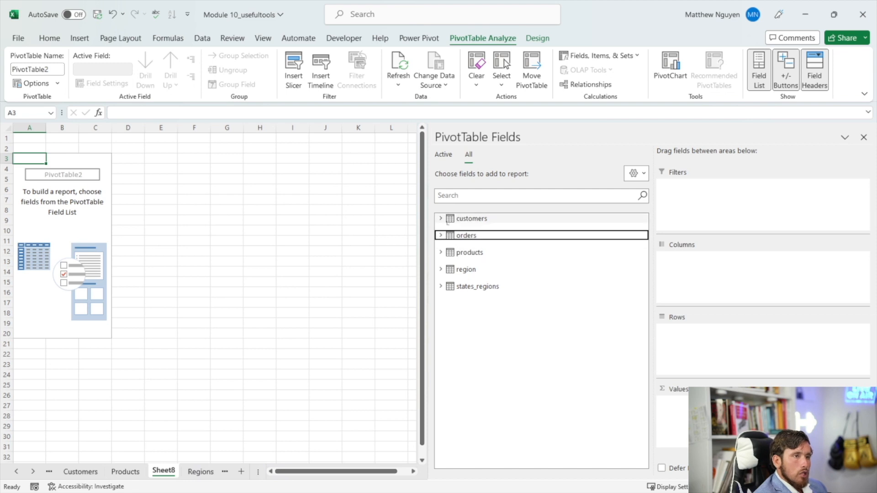
pyautogui.click(443, 220)
pyautogui.click(493, 229)
pyautogui.moveTo(494, 229); pyautogui.dragTo(681, 332)
pyautogui.moveTo(54, 179); pyautogui.dragTo(50, 221)
# - Expand the orders table and add its Total Sales field to the PivotTable's Values
pyautogui.click(442, 302)
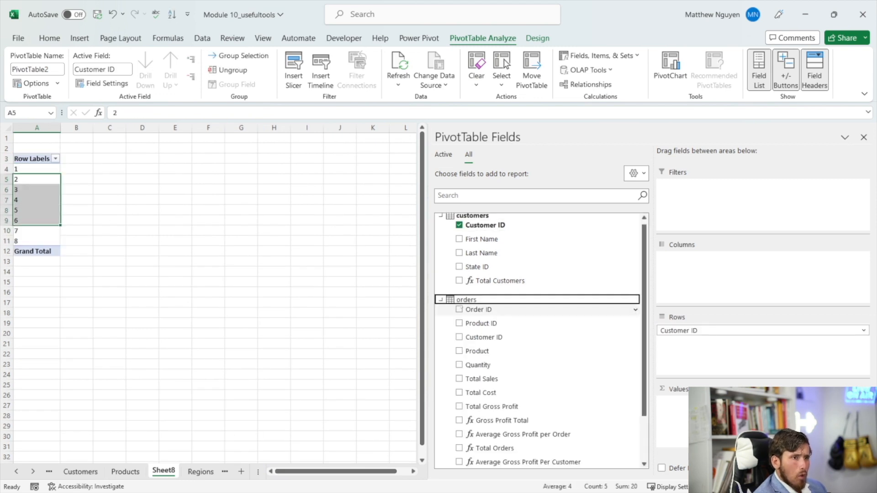
pyautogui.scroll(-1, 473, 309)
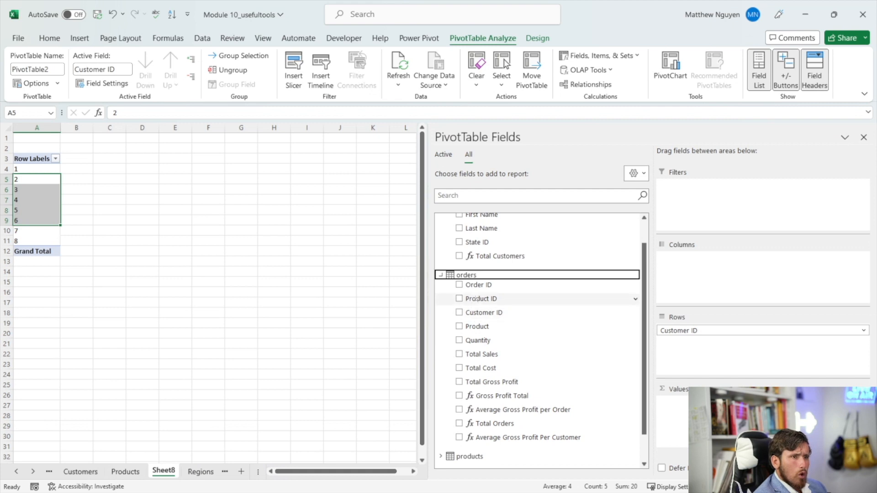
pyautogui.scroll(1, 474, 340)
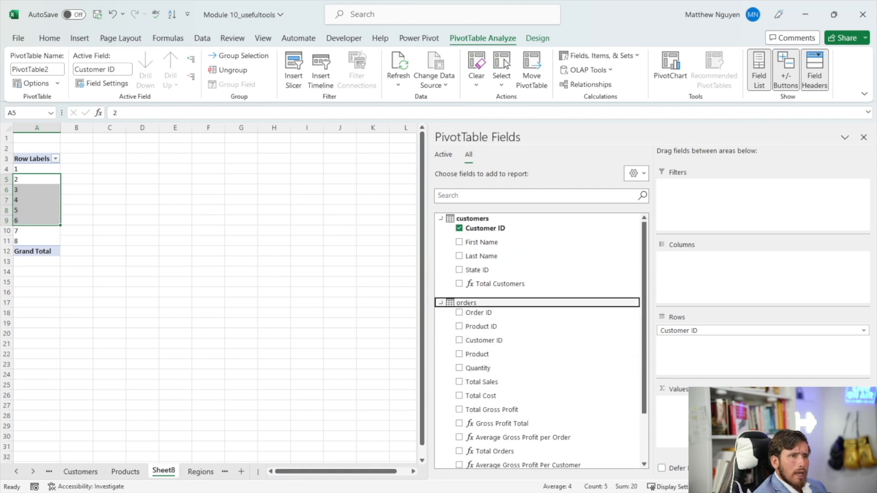
pyautogui.scroll(-1, 460, 335)
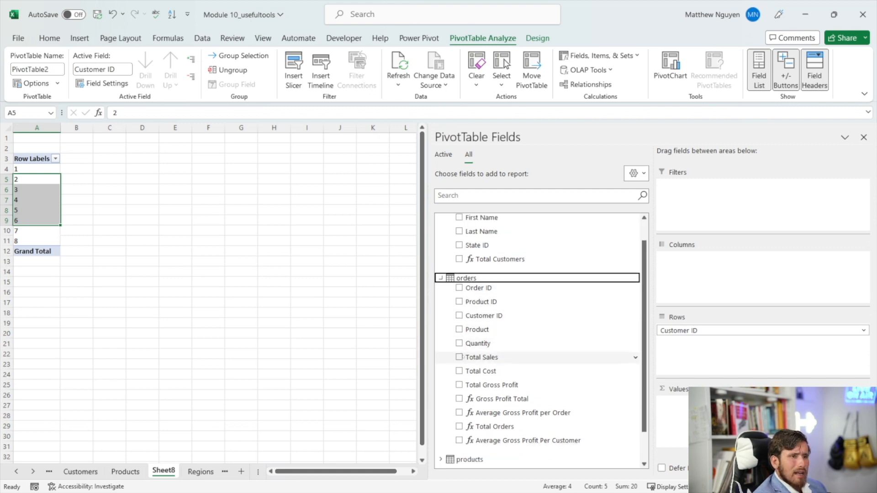
pyautogui.moveTo(471, 358); pyautogui.dragTo(668, 404)
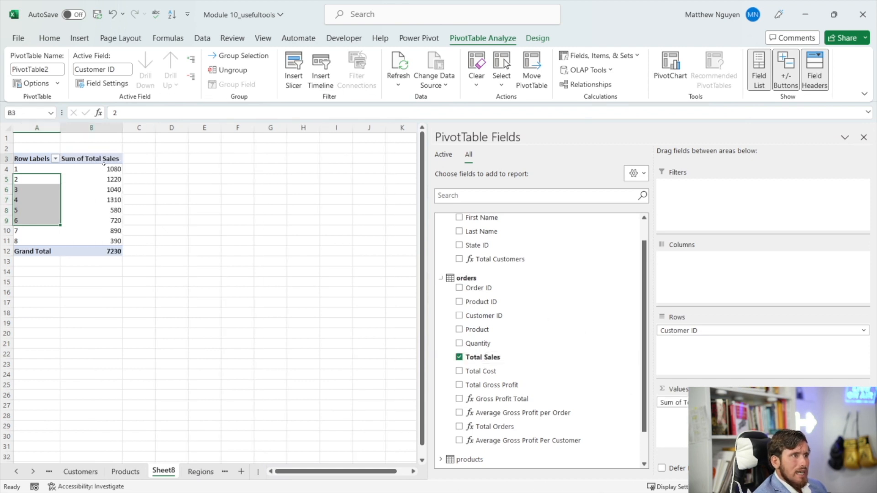
pyautogui.click(104, 163)
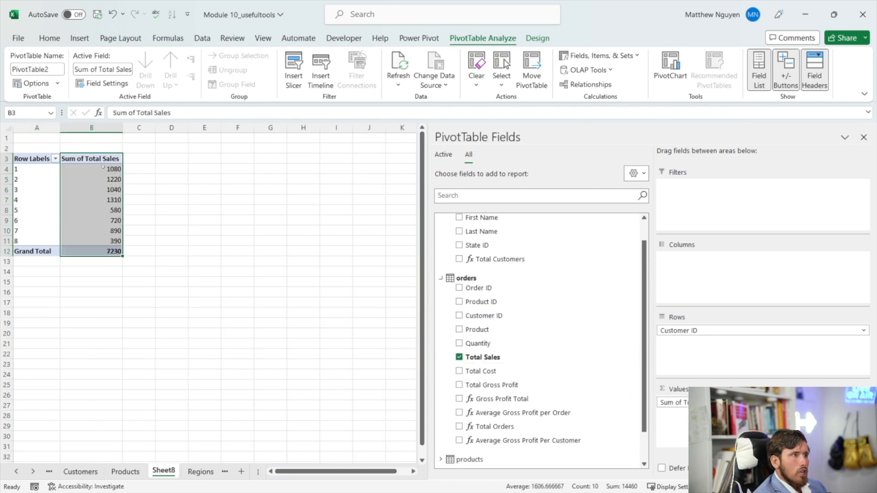
pyautogui.click(103, 165)
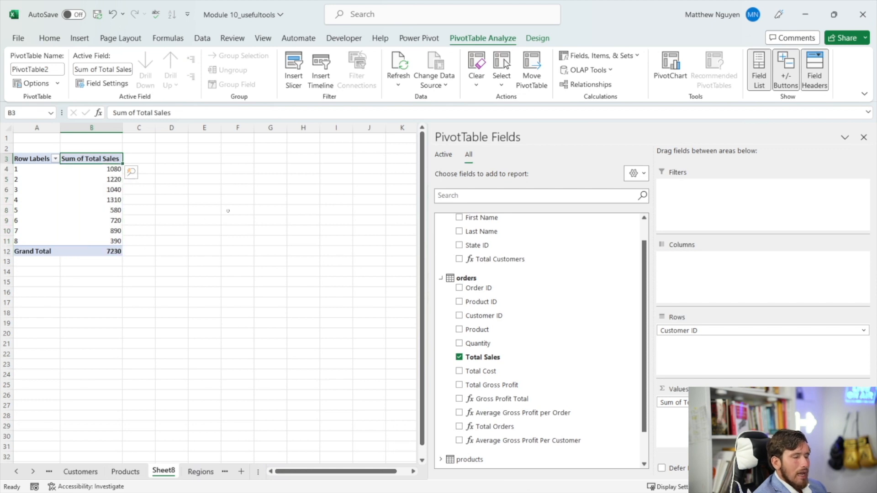
pyautogui.moveTo(27, 170); pyautogui.dragTo(31, 240)
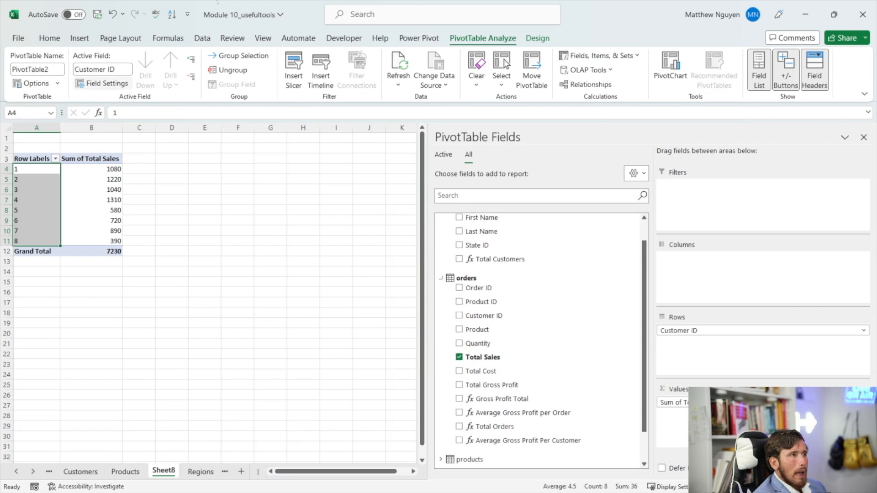
pyautogui.click(417, 40)
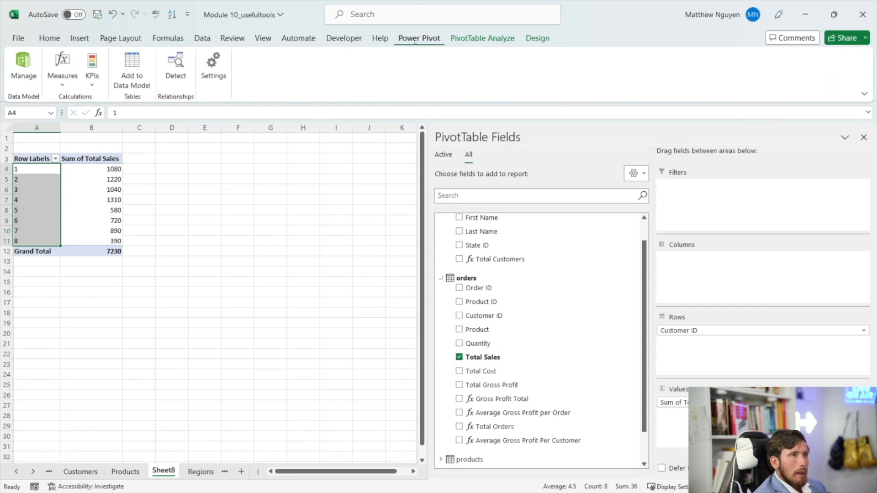
pyautogui.click(133, 68)
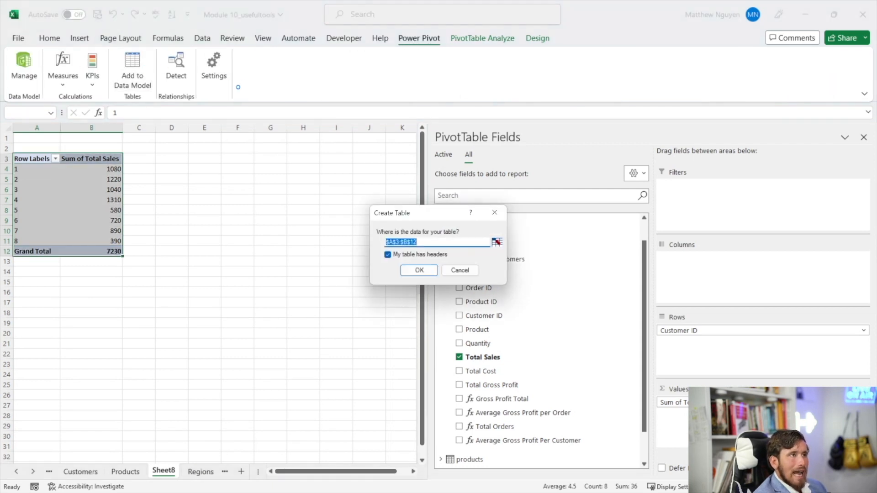
pyautogui.click(459, 270)
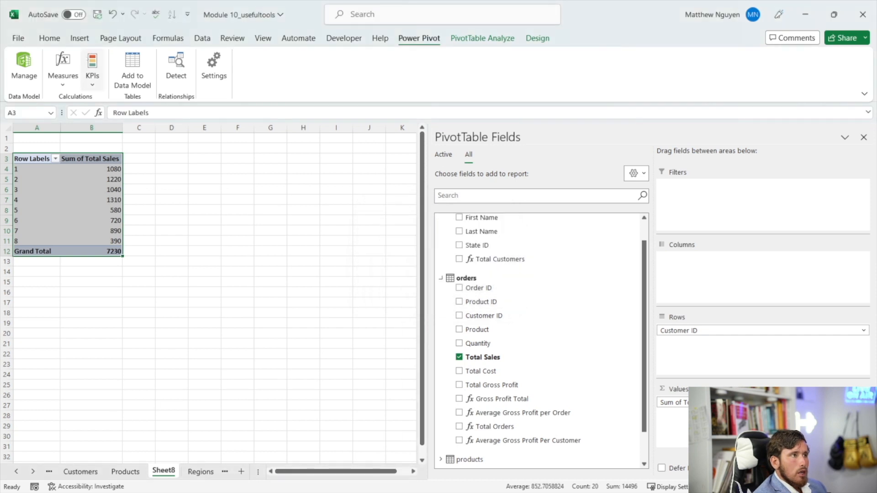
# - In the Power Pivot data model's customers table, add a calculated column with the formula =[First Name]&" "&[Last Name]
pyautogui.click(24, 64)
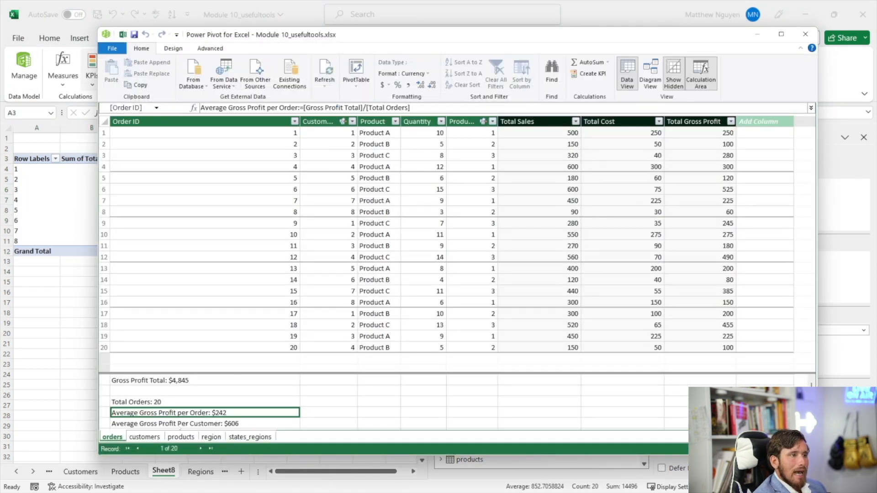
pyautogui.click(144, 437)
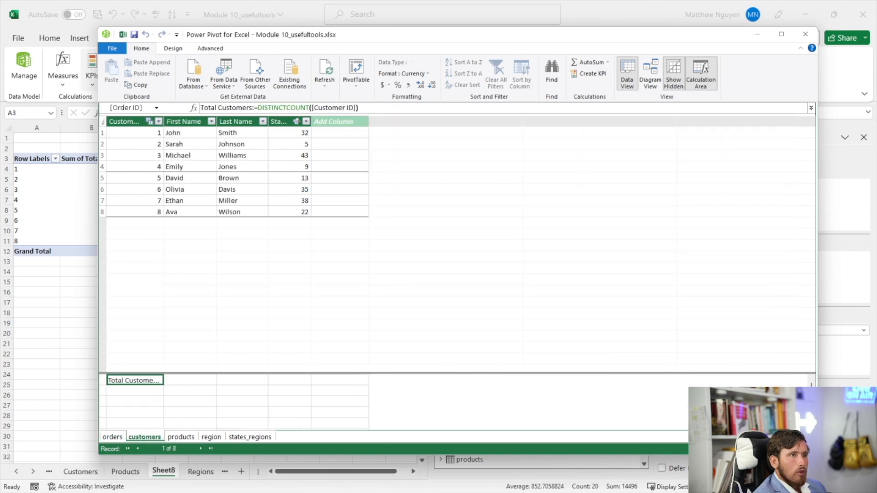
pyautogui.click(326, 122)
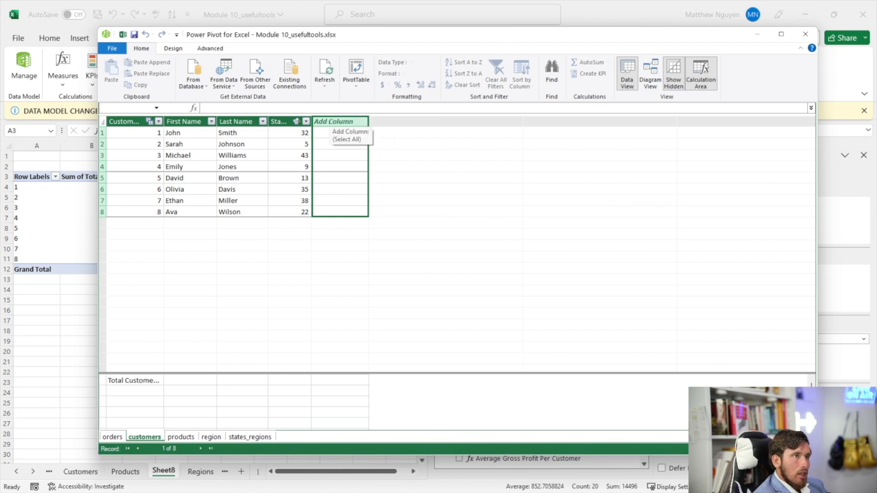
pyautogui.click(328, 132)
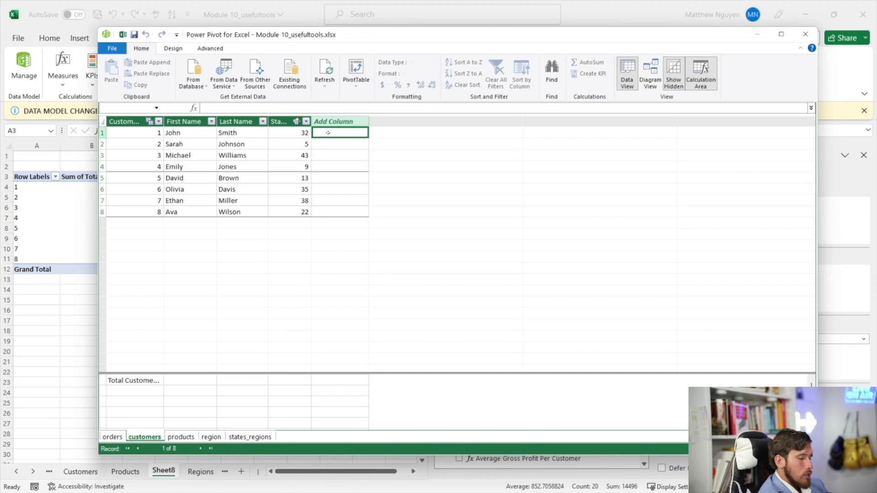
pyautogui.write('=firstn')
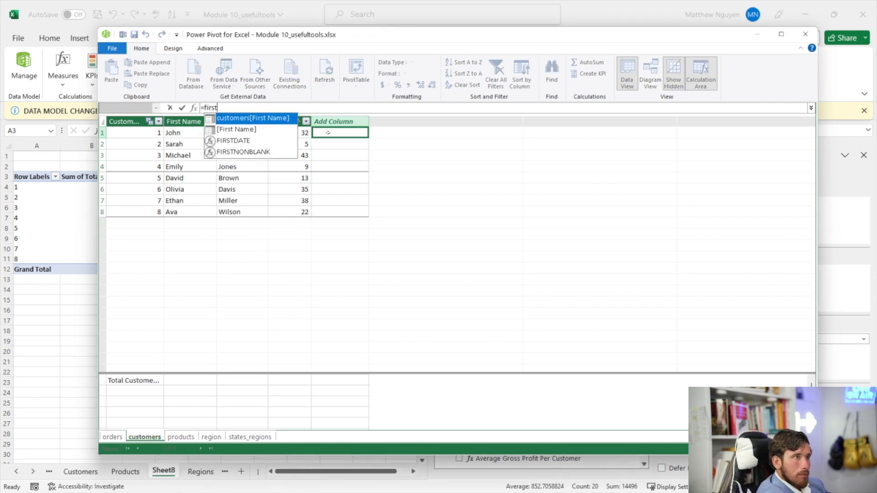
pyautogui.press('Escape')
pyautogui.write('n')
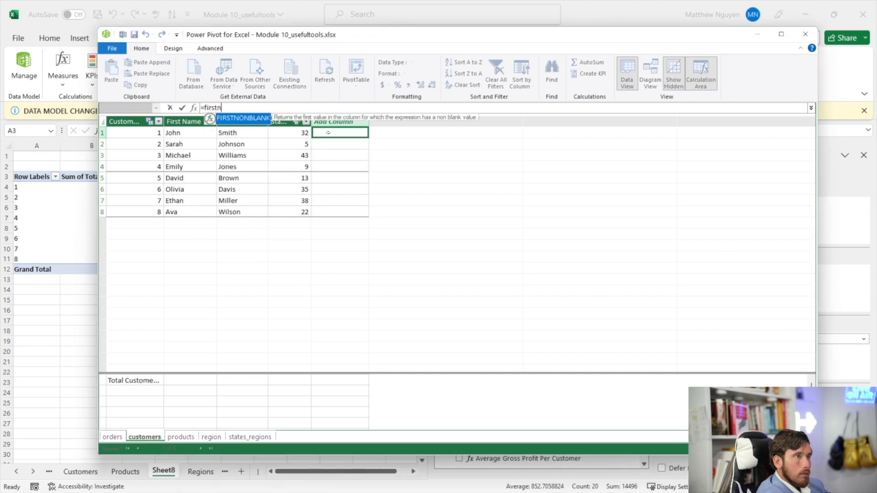
pyautogui.press('BackSpace')
pyautogui.press('Down')
pyautogui.press('Tab')
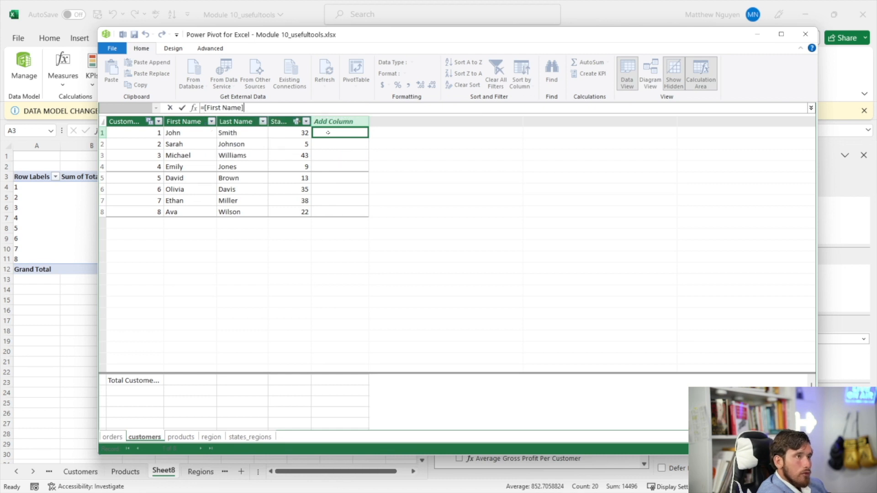
pyautogui.write('&" ')
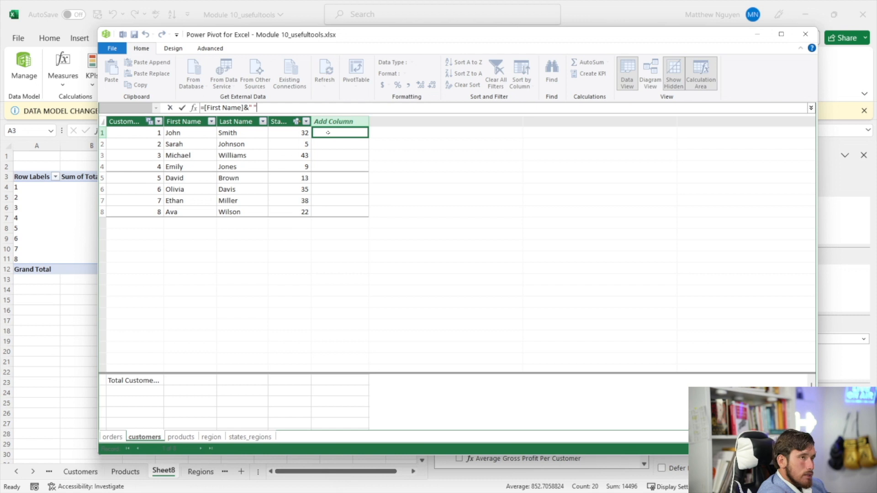
pyautogui.write('"&')
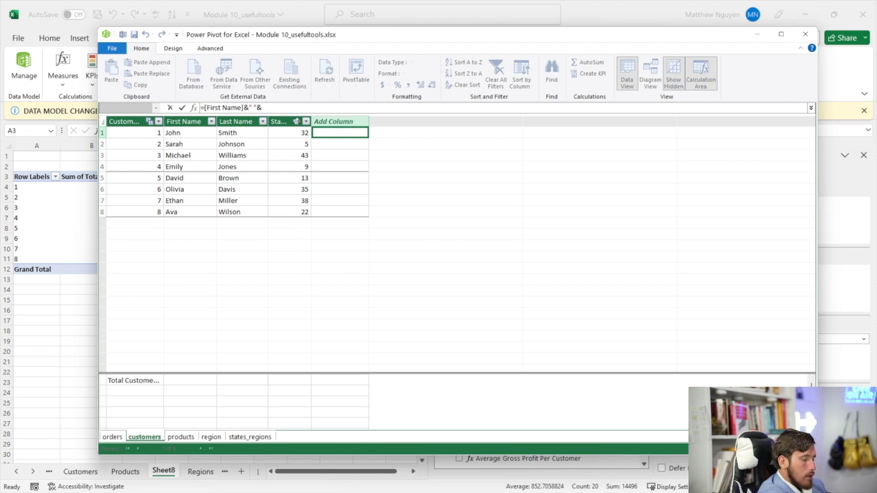
pyautogui.write('las')
pyautogui.doubleClick(329, 133)
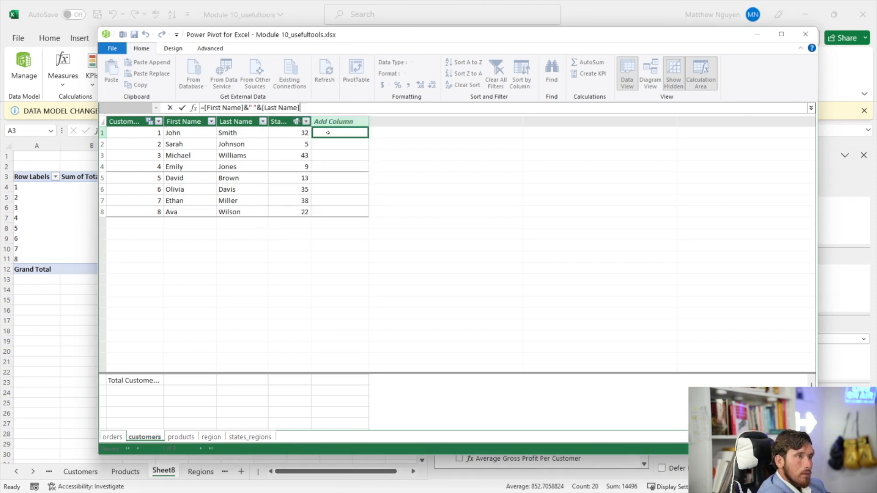
pyautogui.press('Return')
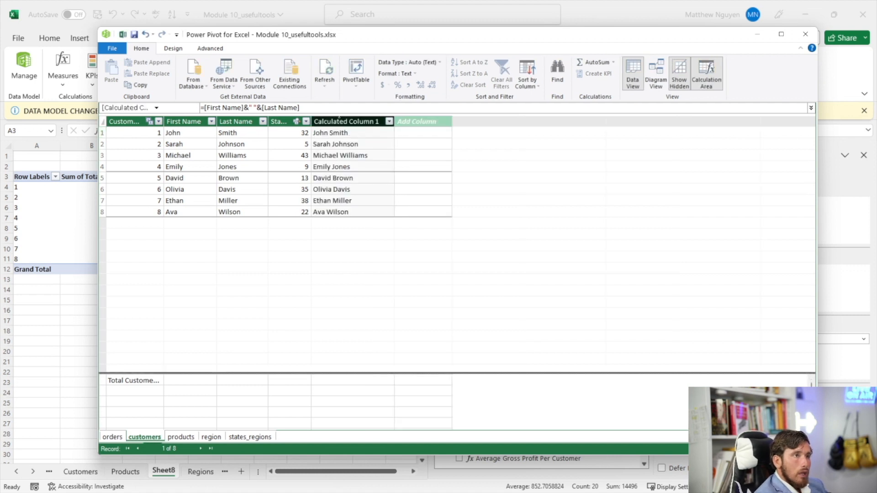
# - Rename the customers table's new calculated column as Full Name
pyautogui.click(339, 120)
pyautogui.click(340, 144)
pyautogui.click(349, 134)
pyautogui.click(362, 123)
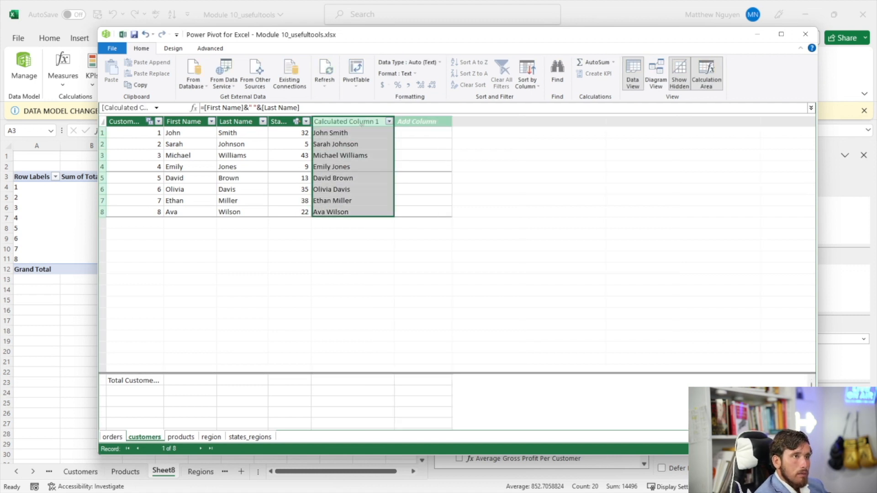
pyautogui.doubleClick(329, 120)
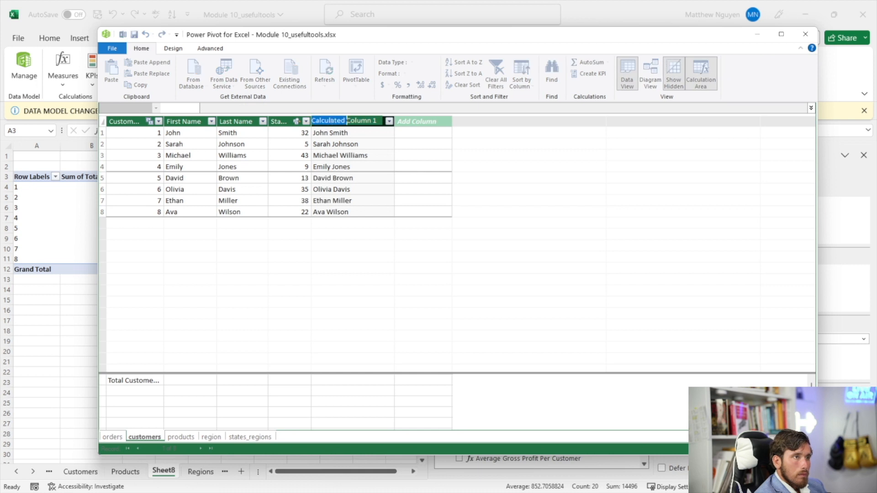
pyautogui.press('BackSpace')
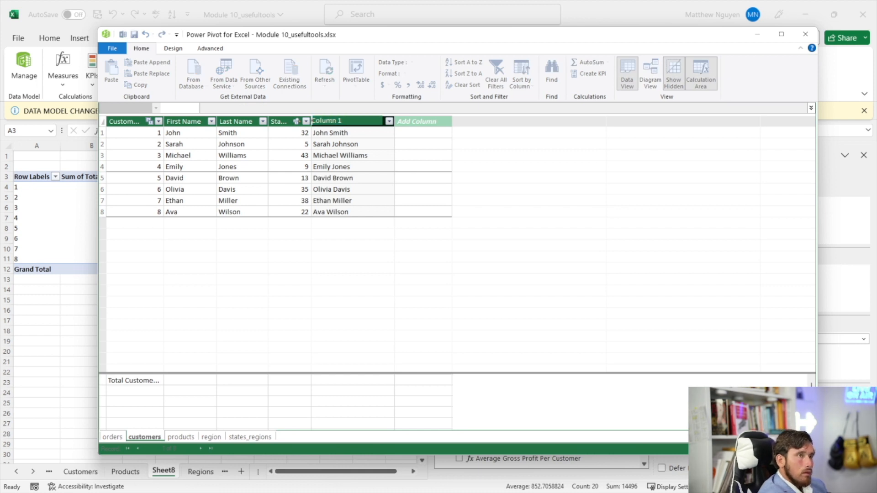
pyautogui.press('BackSpace')
pyautogui.press('BackSpace')
pyautogui.press('BackSpace')
pyautogui.press('BackSpace')
pyautogui.press('BackSpace')
pyautogui.press('BackSpace')
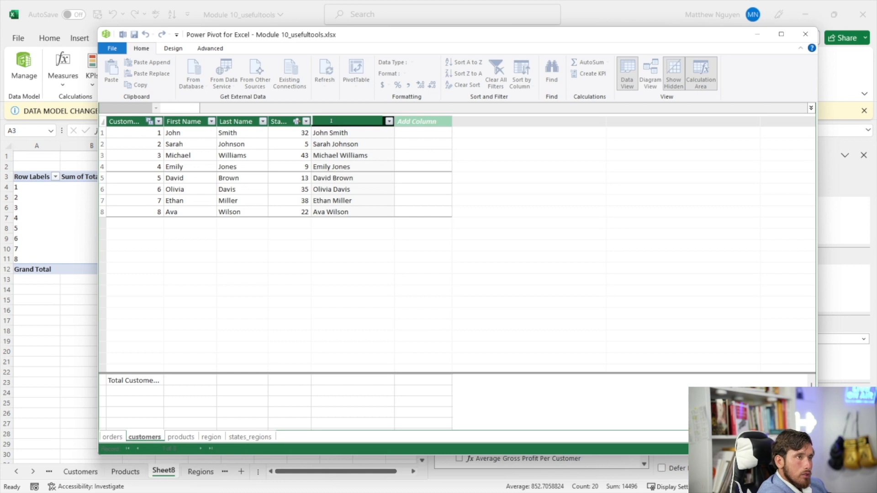
pyautogui.write('Full Name')
pyautogui.press('Return')
# - Check the orders, products and customers tables in the data model, and close the Power Pivot window
pyautogui.click(112, 437)
pyautogui.click(181, 437)
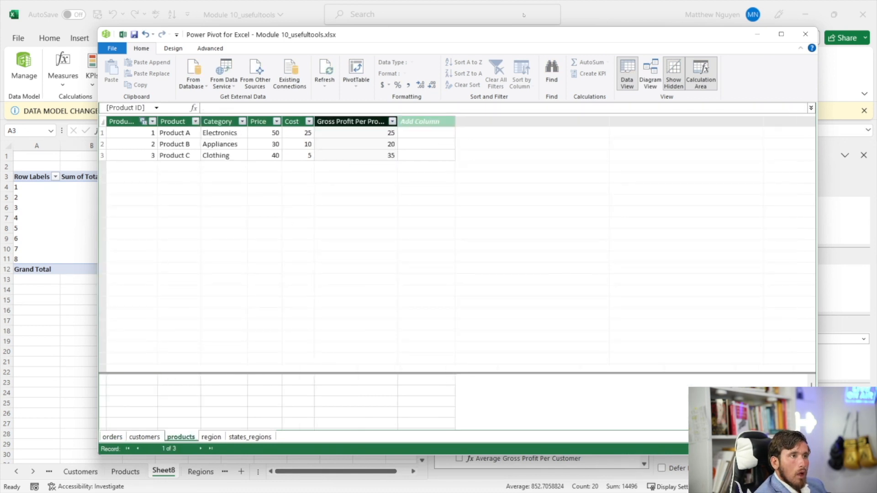
pyautogui.click(144, 437)
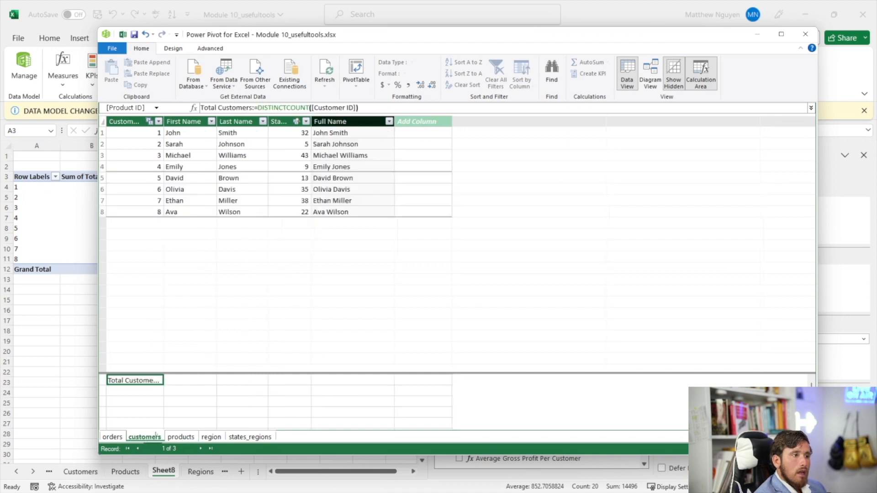
pyautogui.click(806, 35)
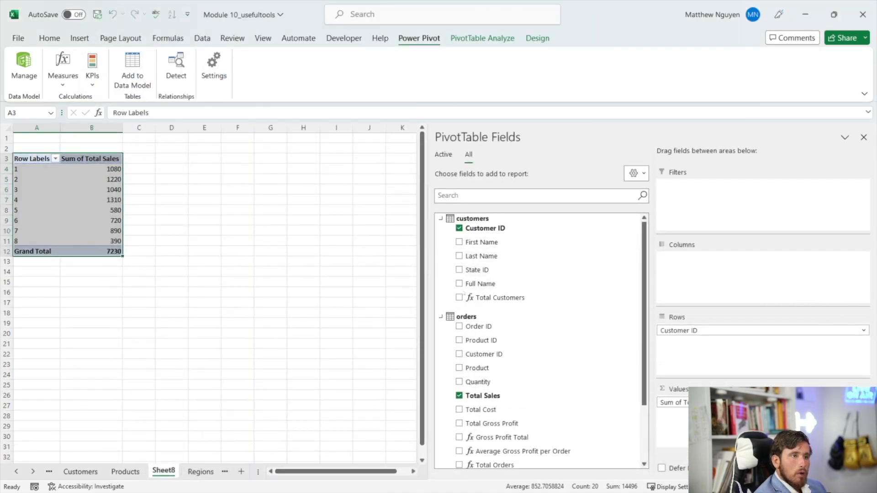
# - Remove Customer ID and Total Sales from the PivotTable and place the customers table's Full Name field in Rows
pyautogui.click(486, 284)
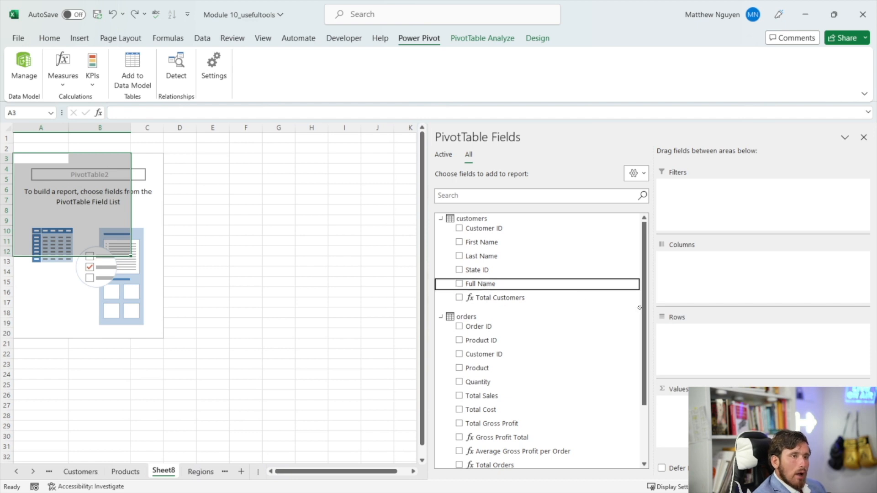
pyautogui.moveTo(40, 169); pyautogui.dragTo(42, 189)
pyautogui.click(42, 187)
pyautogui.click(348, 311)
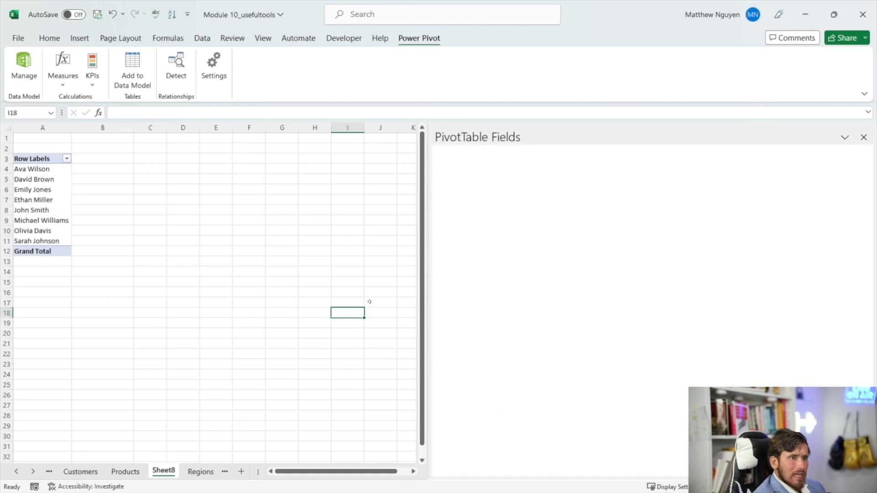
pyautogui.click(36, 179)
# - Add the Total Orders and Gross Profit Total measures from the orders table to the PivotTable's Values
pyautogui.scroll(-2, 552, 392)
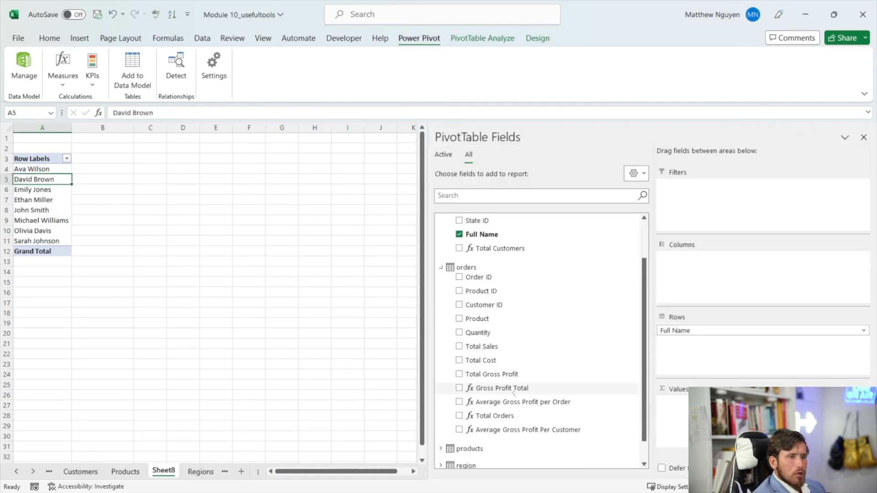
pyautogui.click(485, 415)
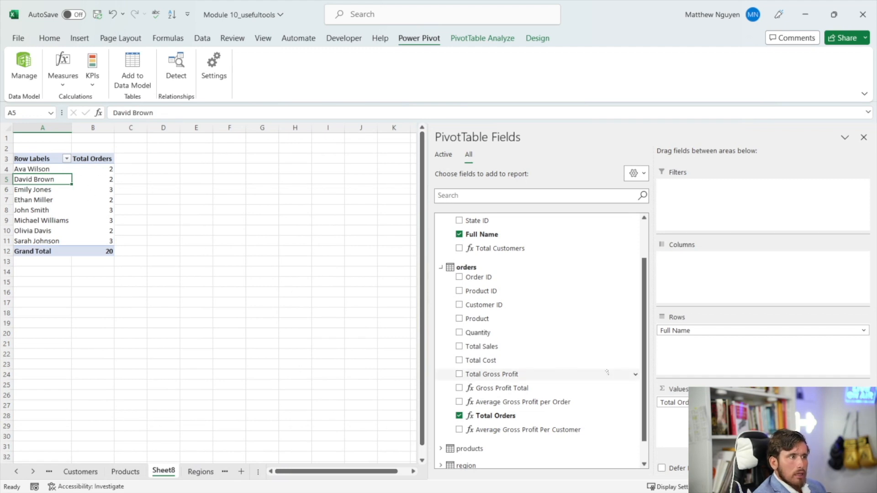
pyautogui.moveTo(485, 388); pyautogui.dragTo(672, 415)
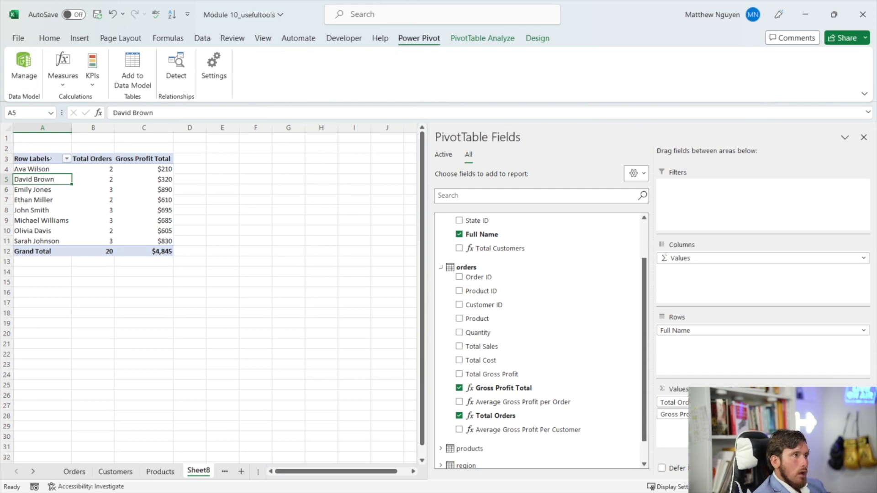
# - Change the PivotTable's Row Labels header in cell A3 to Customer Name
pyautogui.press('Up')
pyautogui.press('Up')
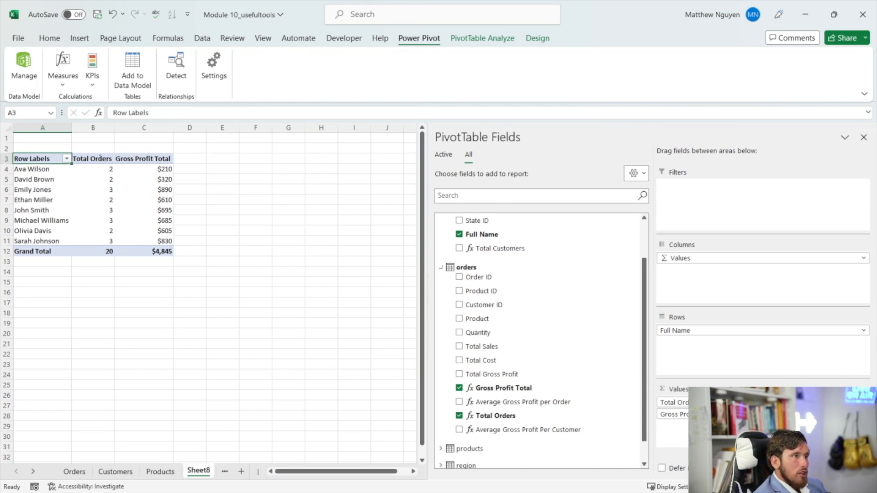
pyautogui.moveTo(152, 112); pyautogui.dragTo(87, 113)
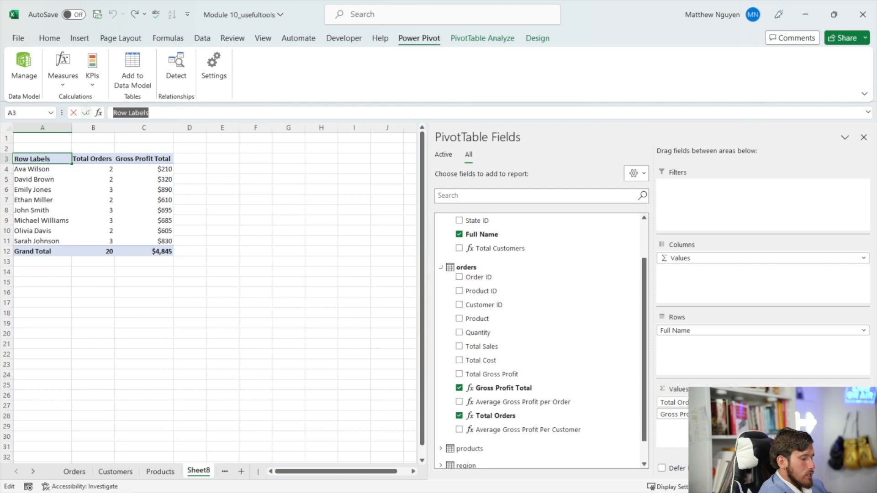
pyautogui.write('Customer Nam')
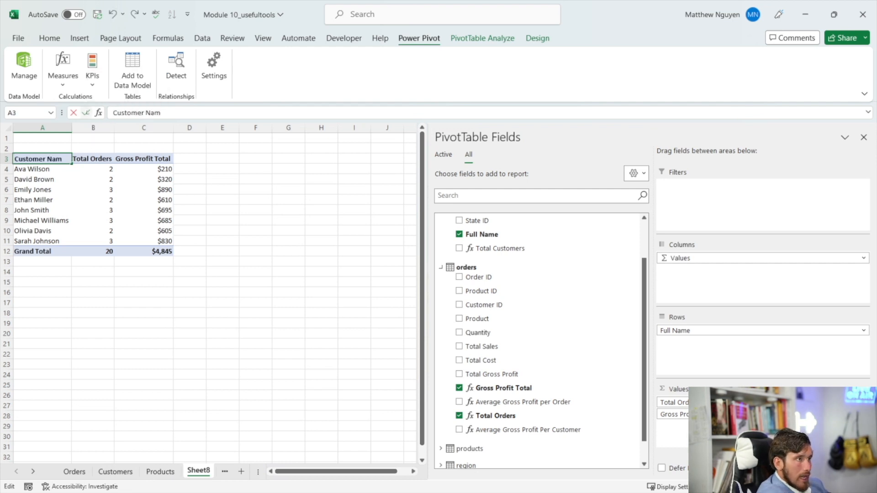
pyautogui.write('e')
pyautogui.press('Return')
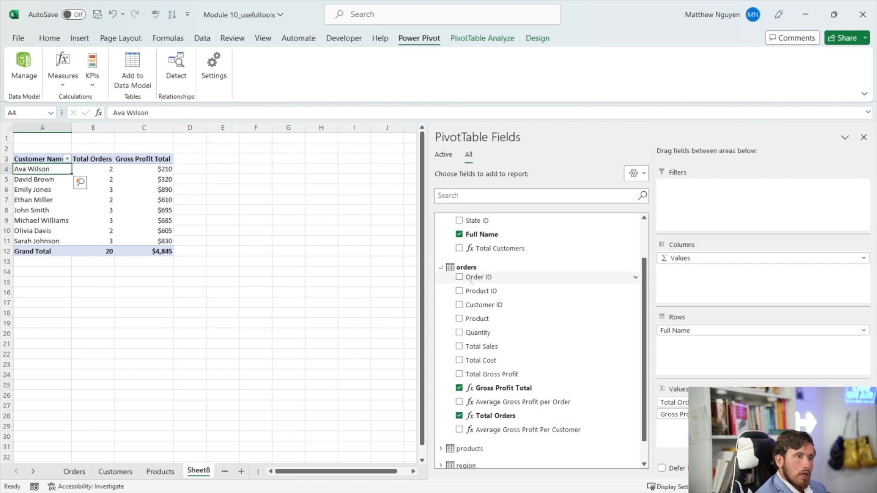
# - Place the region table's Region field above Full Name in the PivotTable's Rows
pyautogui.scroll(-1, 462, 361)
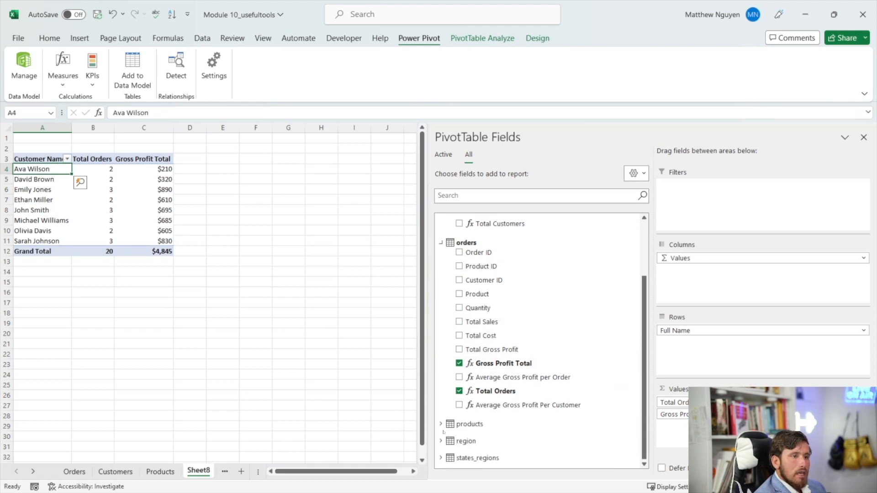
pyautogui.click(441, 441)
pyautogui.scroll(-1, 462, 430)
pyautogui.moveTo(469, 439); pyautogui.dragTo(680, 330)
# - Show subtotals for the Region field in the PivotTable, and check the orders and gross profit totals by region
pyautogui.moveTo(37, 168); pyautogui.dragTo(84, 198)
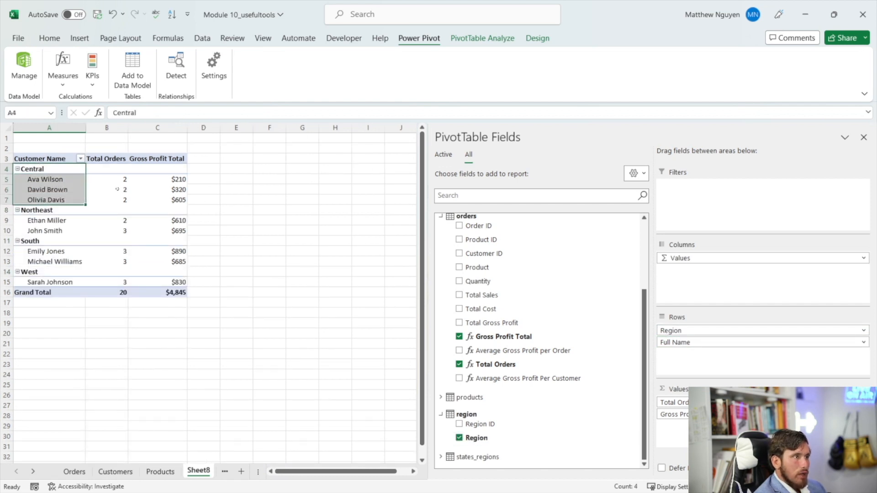
pyautogui.moveTo(183, 180); pyautogui.dragTo(182, 200)
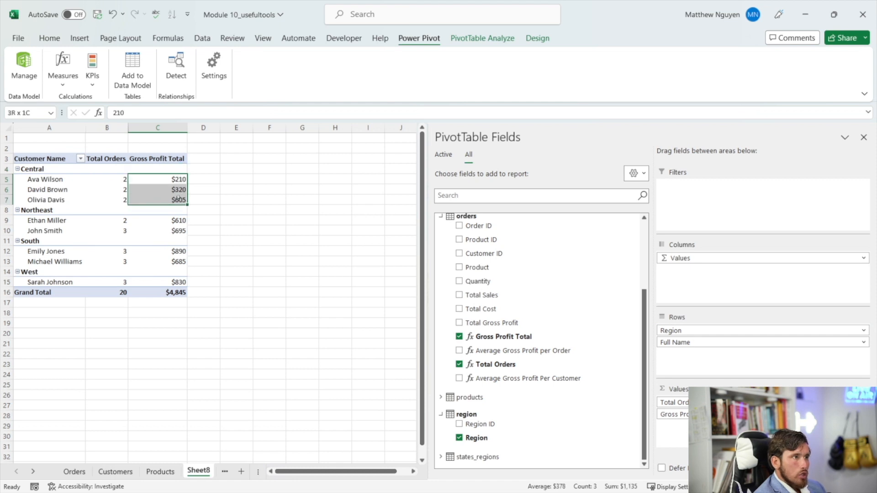
pyautogui.click(44, 170)
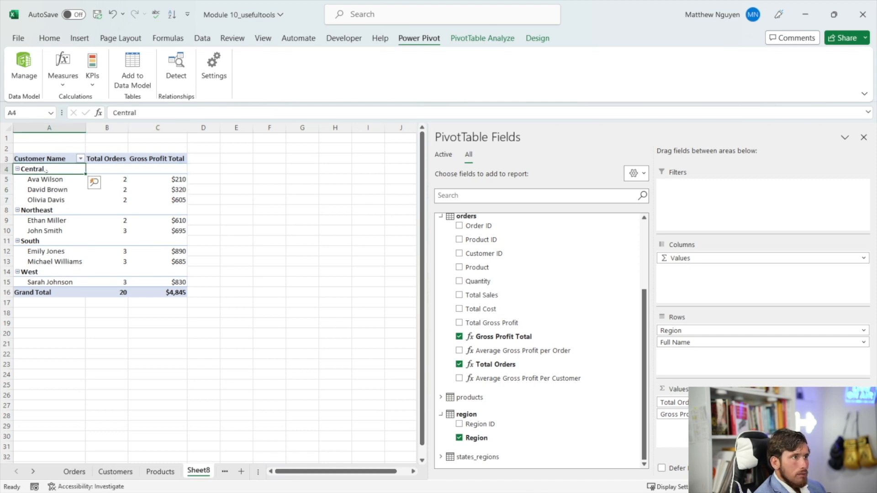
pyautogui.rightClick(45, 171)
pyautogui.click(92, 237)
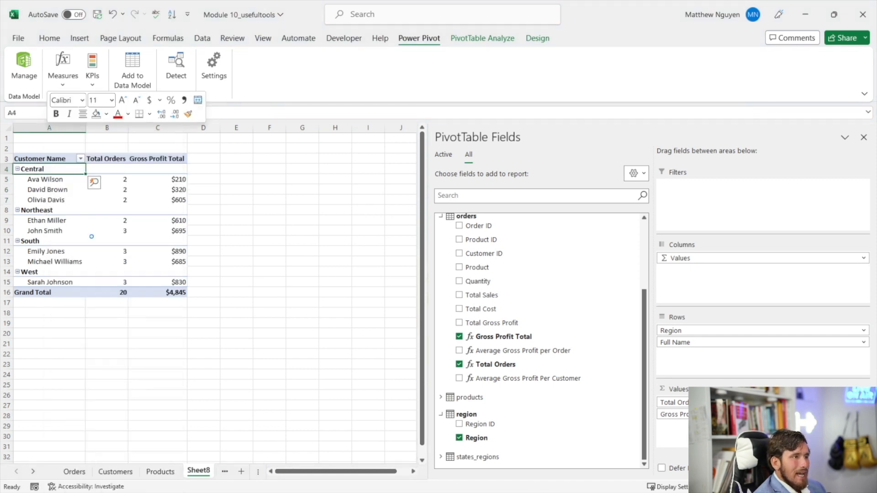
pyautogui.moveTo(60, 211); pyautogui.dragTo(176, 211)
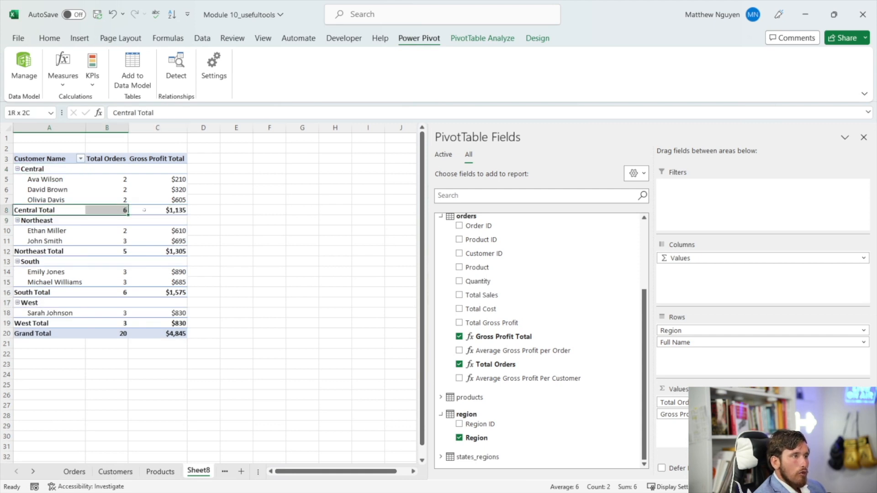
pyautogui.moveTo(53, 252); pyautogui.dragTo(175, 252)
pyautogui.moveTo(50, 313); pyautogui.dragTo(176, 313)
pyautogui.moveTo(87, 323); pyautogui.dragTo(176, 323)
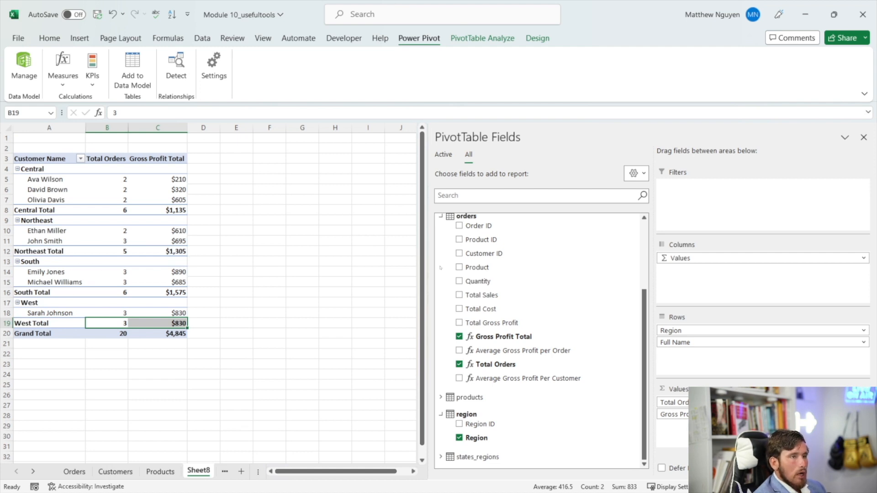
# - Review the products table's fields in the field list, and collapse the products, region and orders tables
pyautogui.scroll(3, 483, 317)
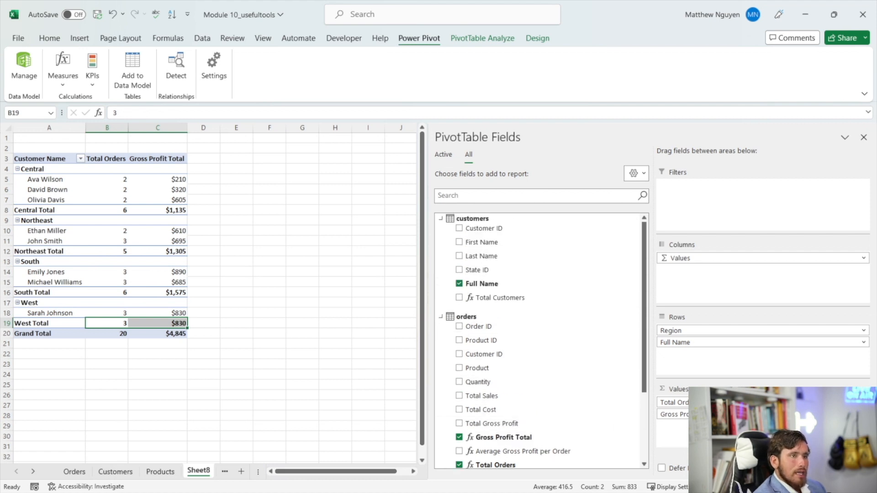
pyautogui.scroll(-3, 475, 379)
pyautogui.click(459, 396)
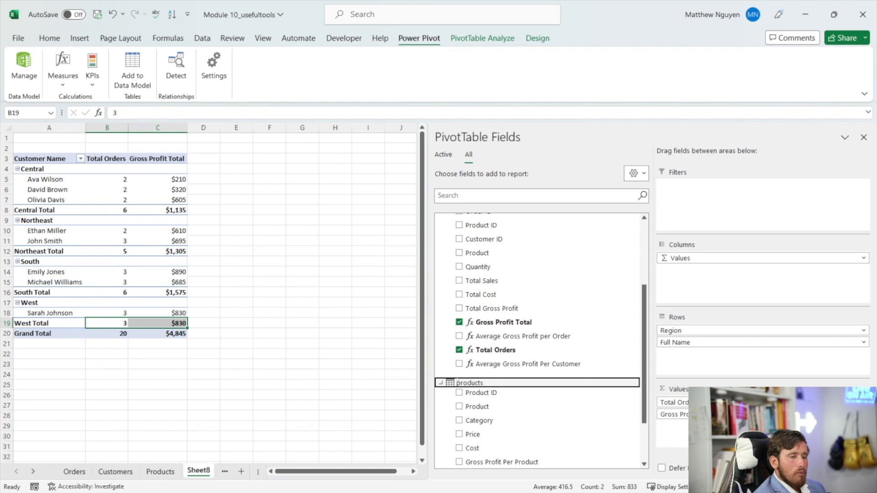
pyautogui.scroll(-1, 457, 380)
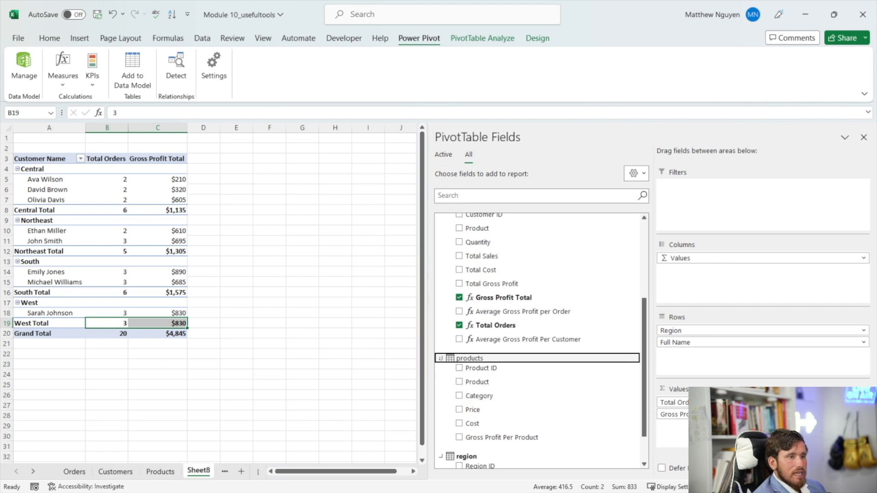
pyautogui.click(441, 359)
pyautogui.click(441, 414)
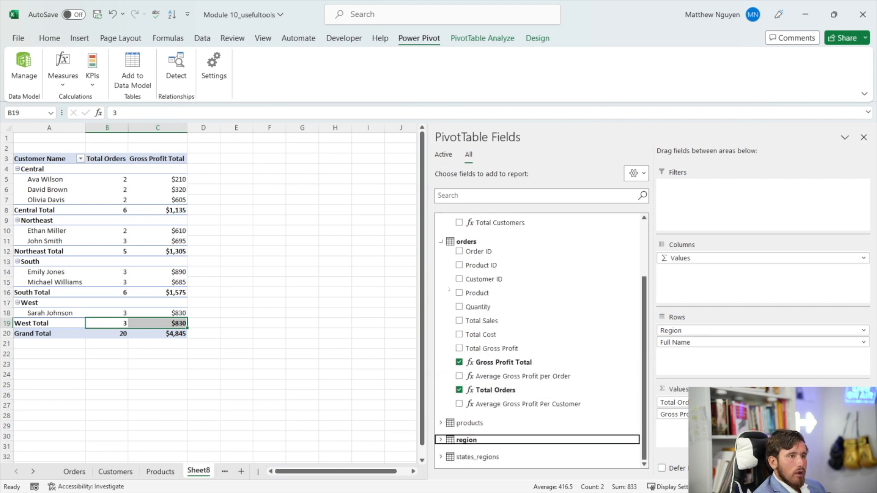
pyautogui.click(441, 241)
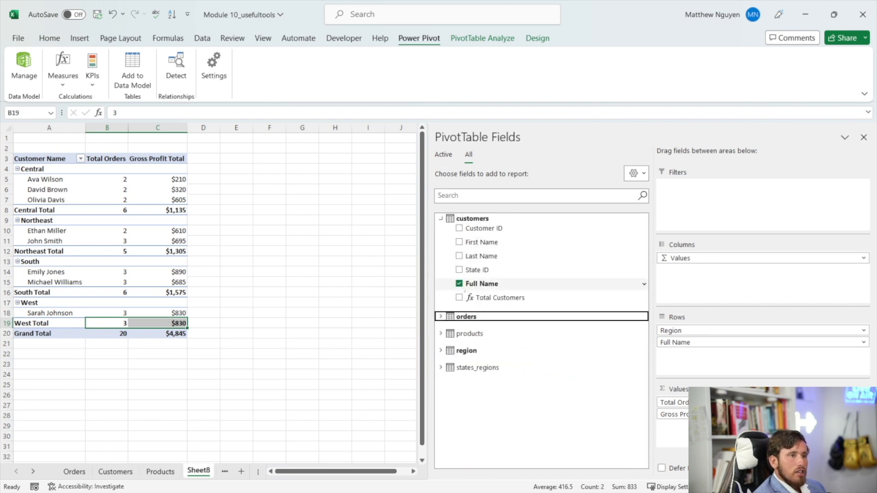
# - Empty the PivotTable by removing the Full Name, Region, Total Orders and Gross Profit Total fields
pyautogui.click(459, 283)
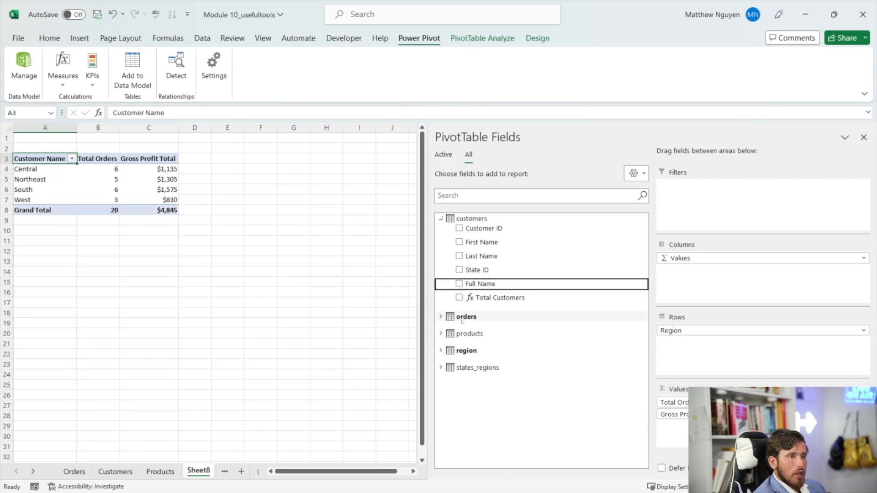
pyautogui.click(441, 317)
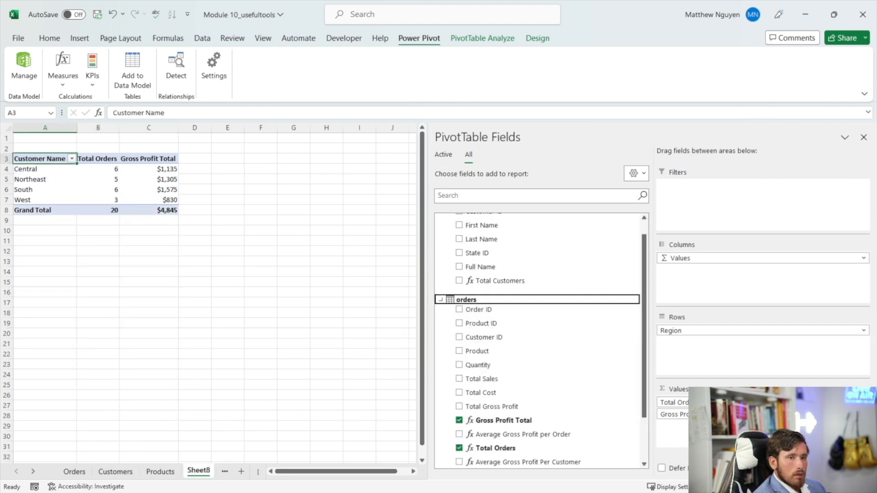
pyautogui.click(674, 403)
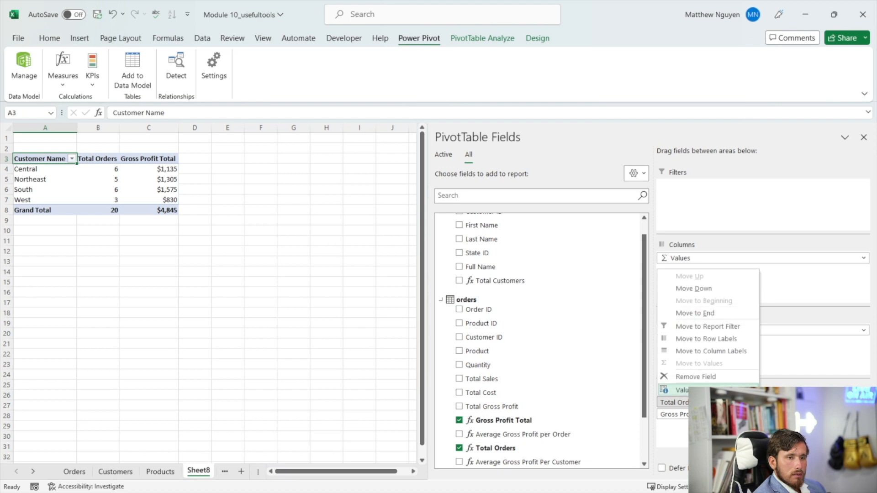
pyautogui.click(685, 374)
pyautogui.click(673, 403)
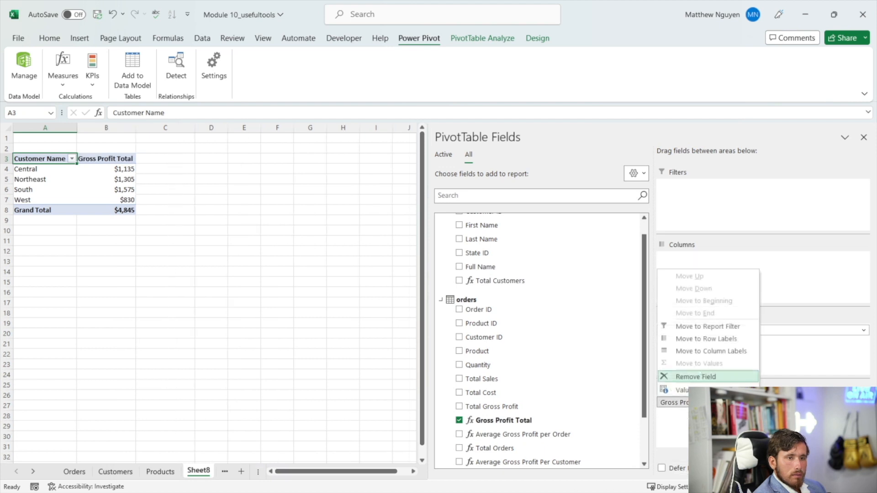
pyautogui.click(692, 376)
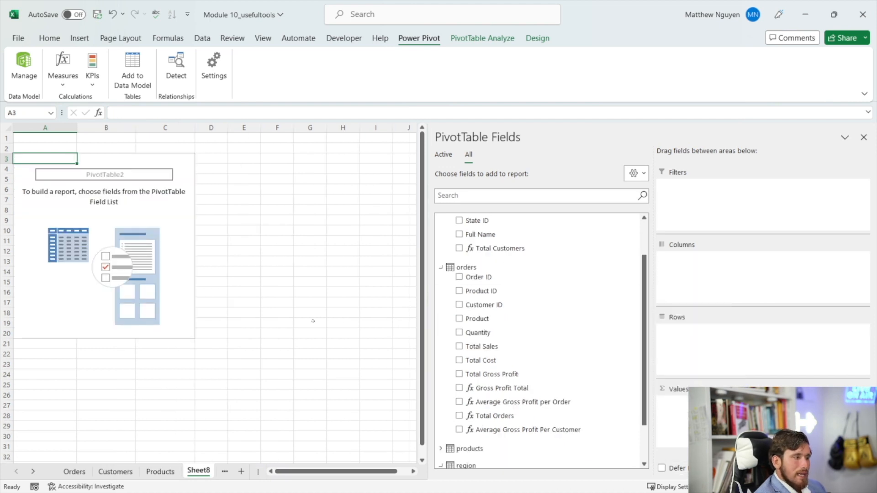
# - Try a layout with the orders table's Product field and the Region field in Rows, and remove both fields
pyautogui.scroll(2, 476, 266)
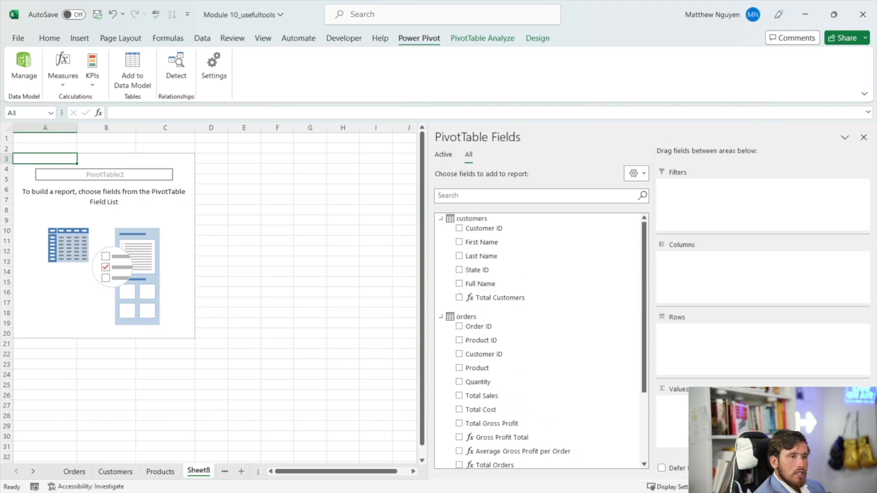
pyautogui.scroll(-1, 444, 296)
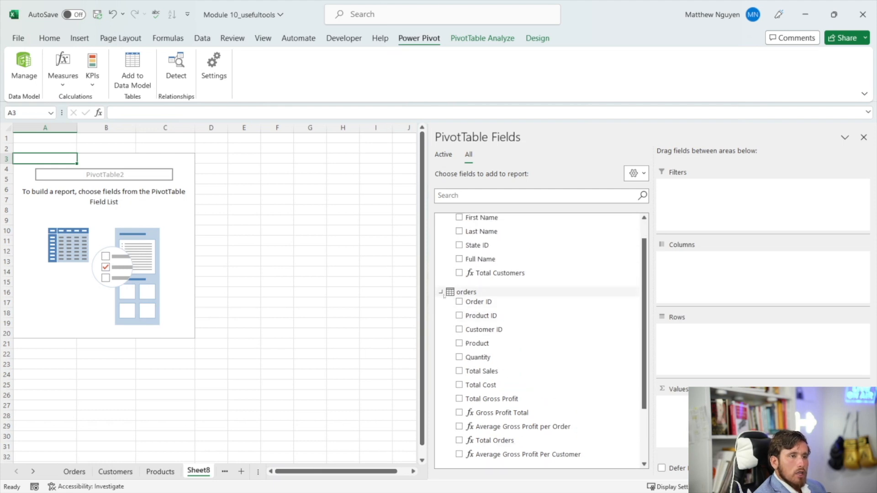
pyautogui.click(467, 343)
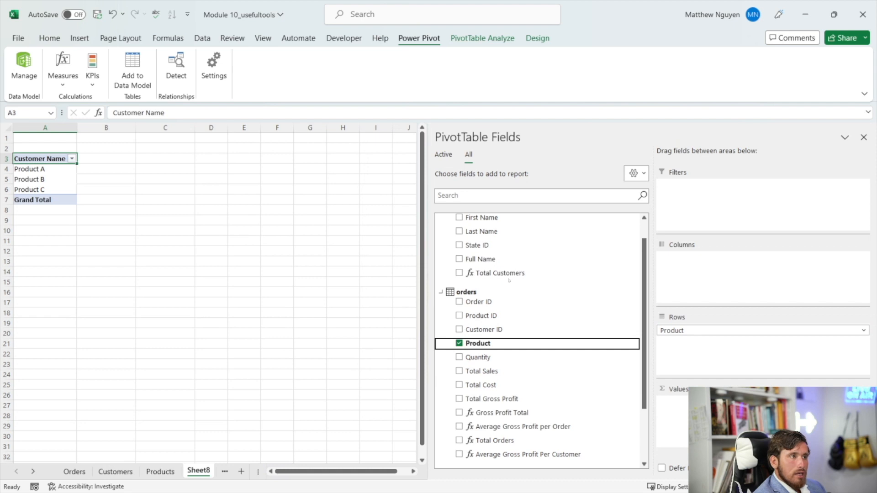
pyautogui.scroll(-3, 482, 385)
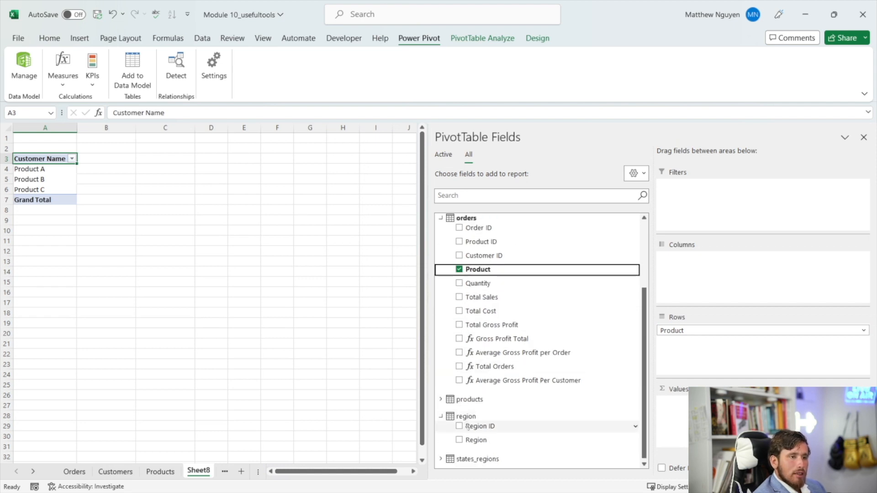
pyautogui.moveTo(478, 440); pyautogui.dragTo(673, 339)
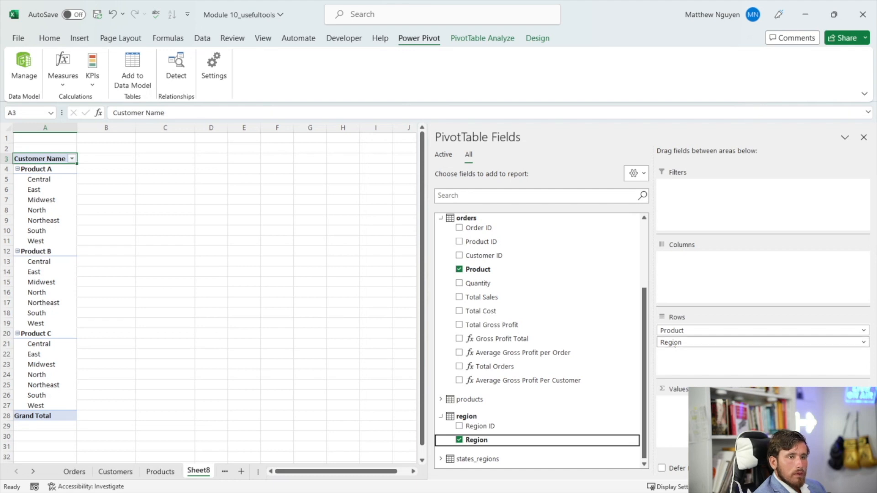
pyautogui.moveTo(478, 443); pyautogui.dragTo(479, 444)
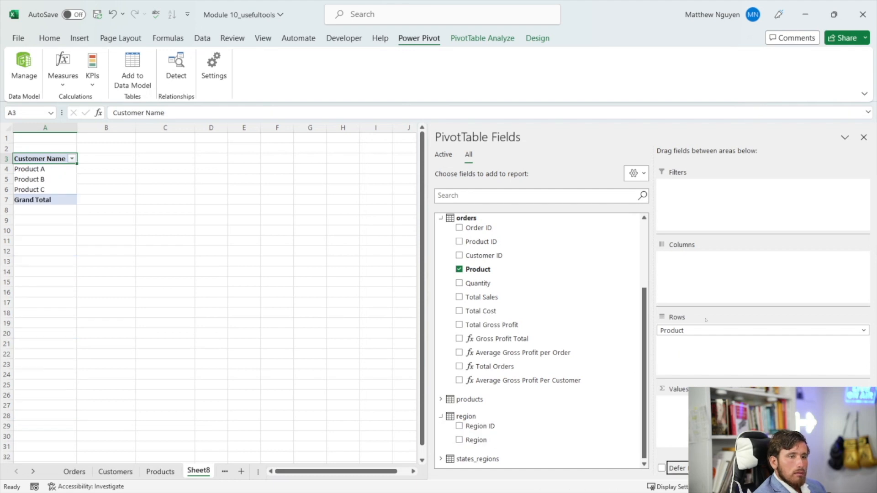
pyautogui.moveTo(682, 331); pyautogui.dragTo(553, 345)
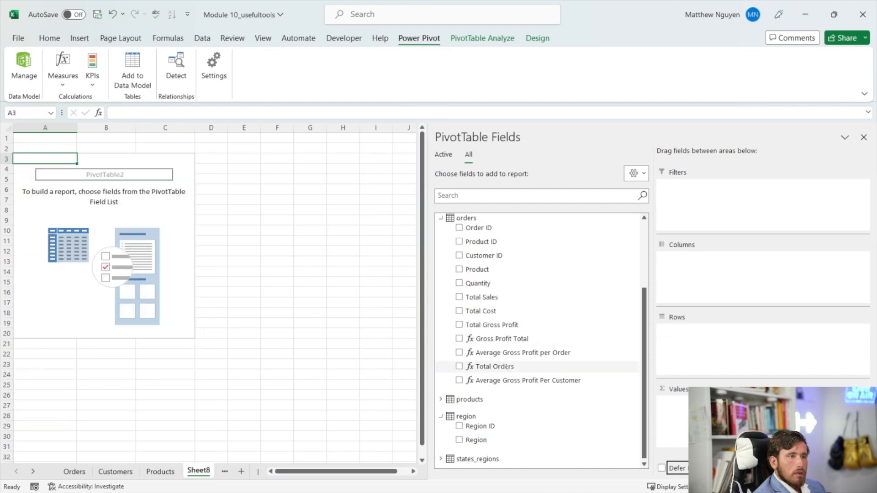
# - Place the Region field in Rows with the states_regions table's State field below it
pyautogui.scroll(-1, 521, 367)
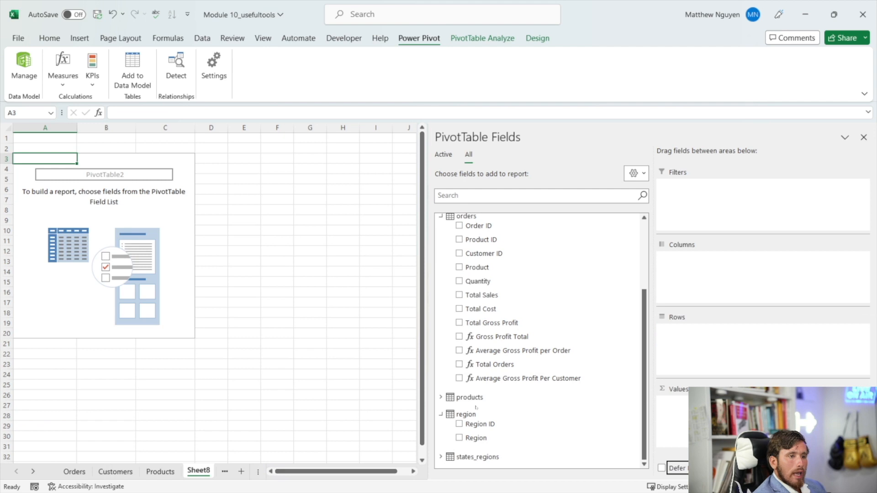
pyautogui.click(475, 440)
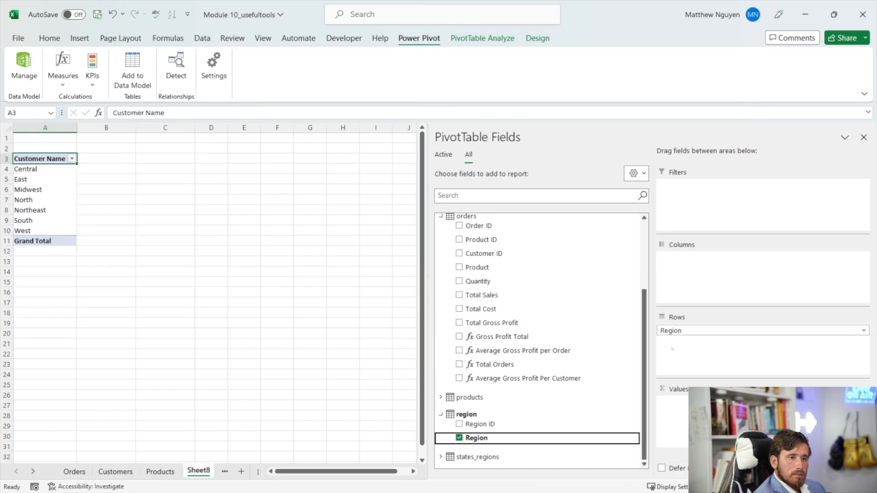
pyautogui.click(475, 457)
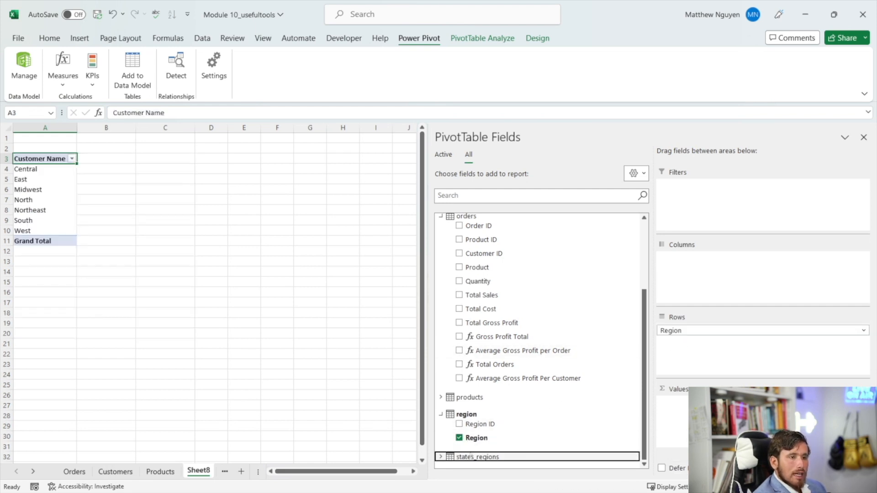
pyautogui.moveTo(467, 448); pyautogui.dragTo(695, 340)
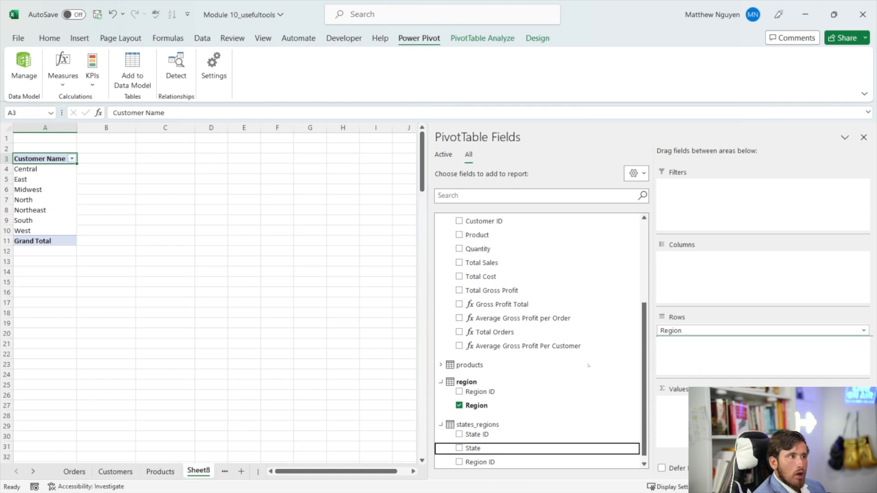
# - Add the Gross Profit Total measure from the orders table to the PivotTable's Values
pyautogui.scroll(-20, 214, 297)
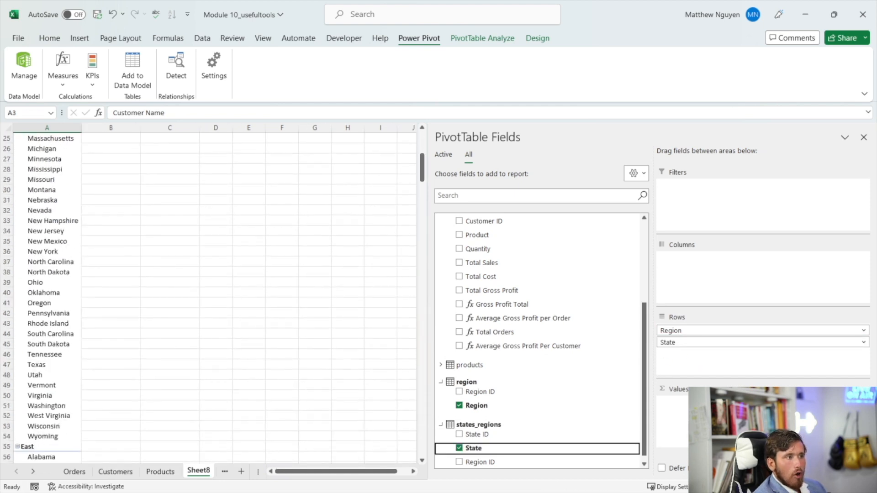
pyautogui.scroll(-4, 214, 297)
pyautogui.scroll(20, 215, 297)
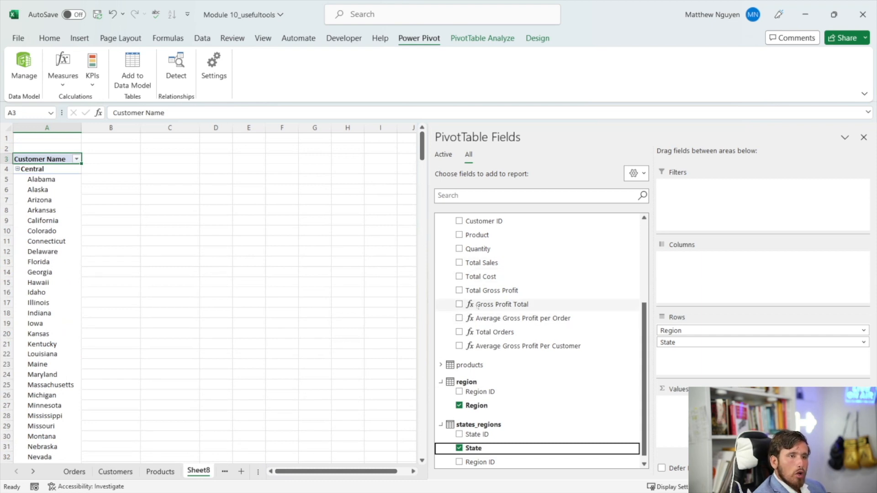
pyautogui.moveTo(479, 306); pyautogui.dragTo(528, 304)
pyautogui.moveTo(685, 399); pyautogui.dragTo(684, 403)
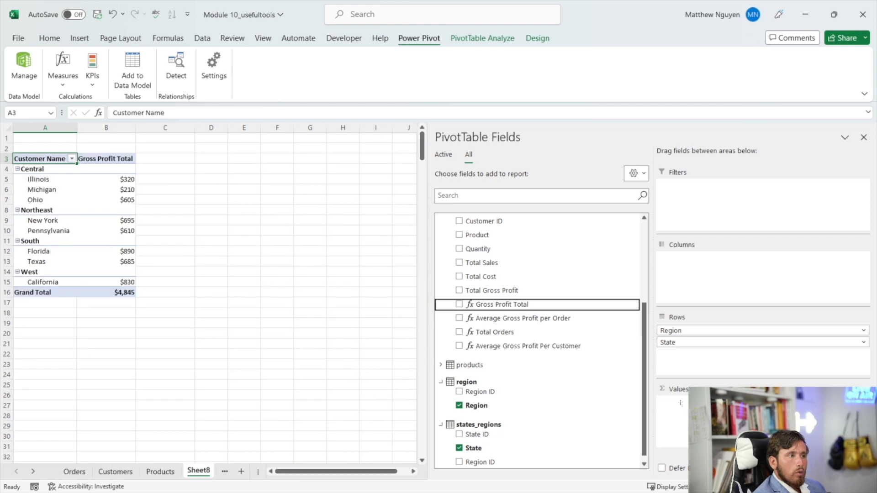
# - Add the Average Gross Profit per Order measure to the PivotTable's Values beneath Gross Profit Total
pyautogui.moveTo(59, 188); pyautogui.dragTo(132, 262)
pyautogui.moveTo(135, 260); pyautogui.dragTo(142, 259)
pyautogui.moveTo(60, 188); pyautogui.dragTo(73, 187)
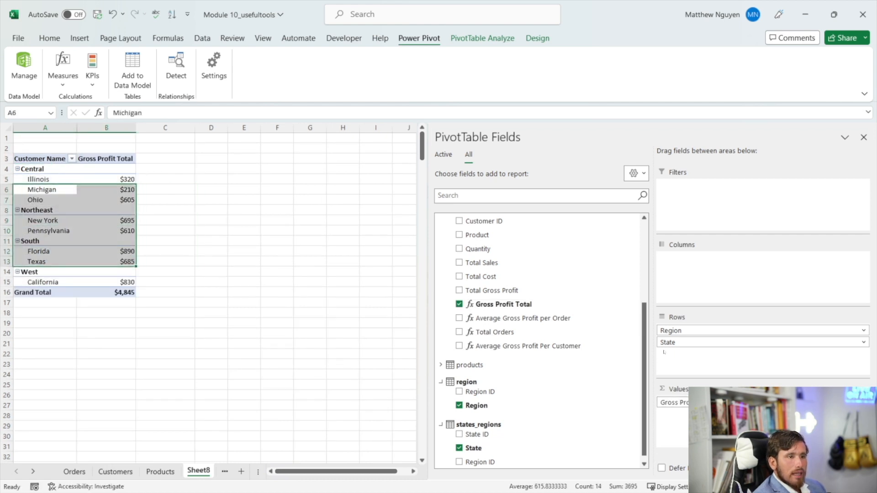
pyautogui.moveTo(506, 319); pyautogui.dragTo(559, 319)
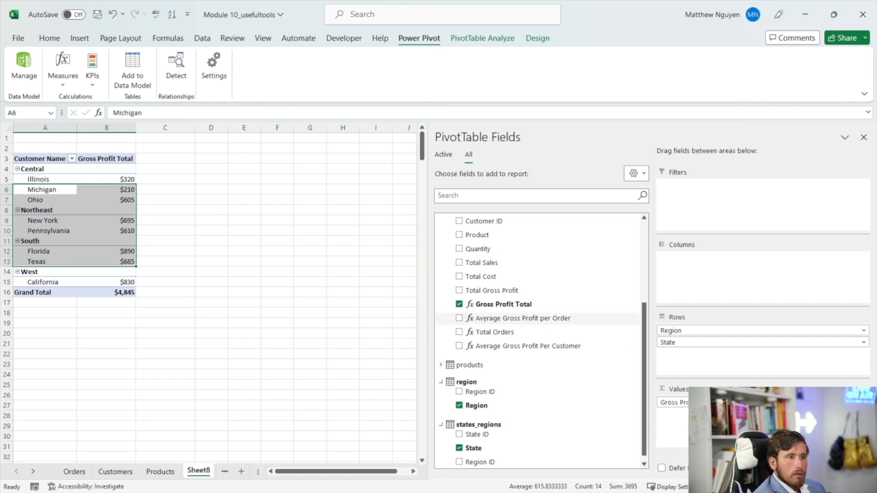
pyautogui.moveTo(482, 319); pyautogui.dragTo(675, 404)
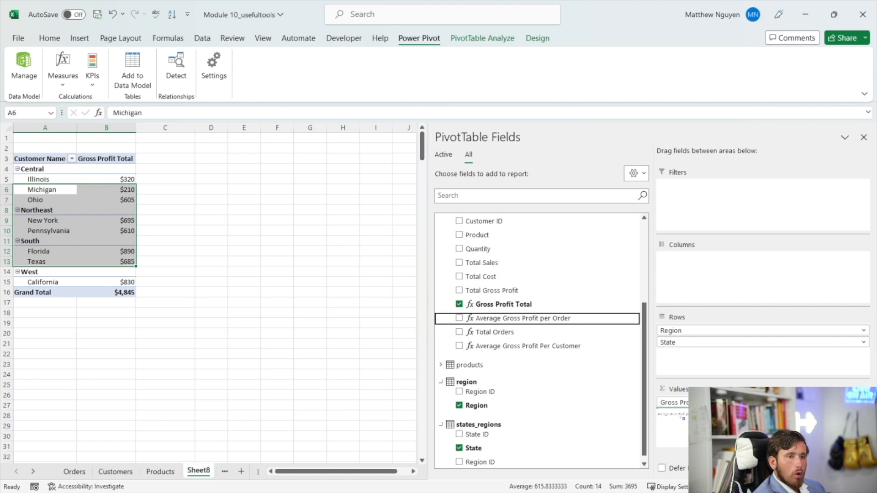
pyautogui.click(187, 159)
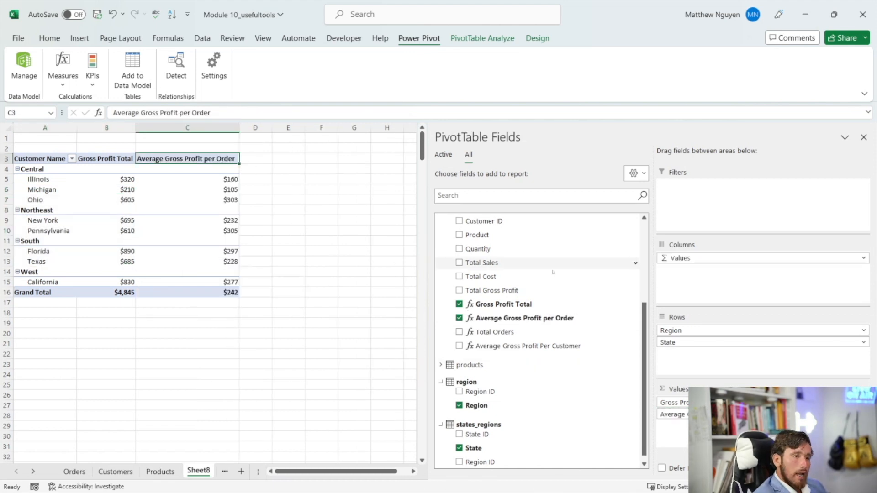
# - Empty the PivotTable by removing the Region, State, Average Gross Profit per Order and Gross Profit Total fields
pyautogui.click(460, 405)
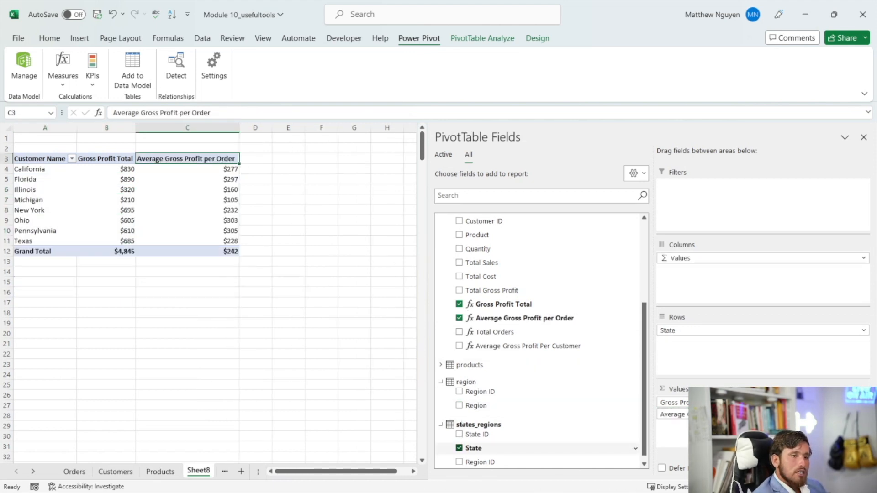
pyautogui.click(460, 448)
pyautogui.click(459, 318)
pyautogui.click(459, 305)
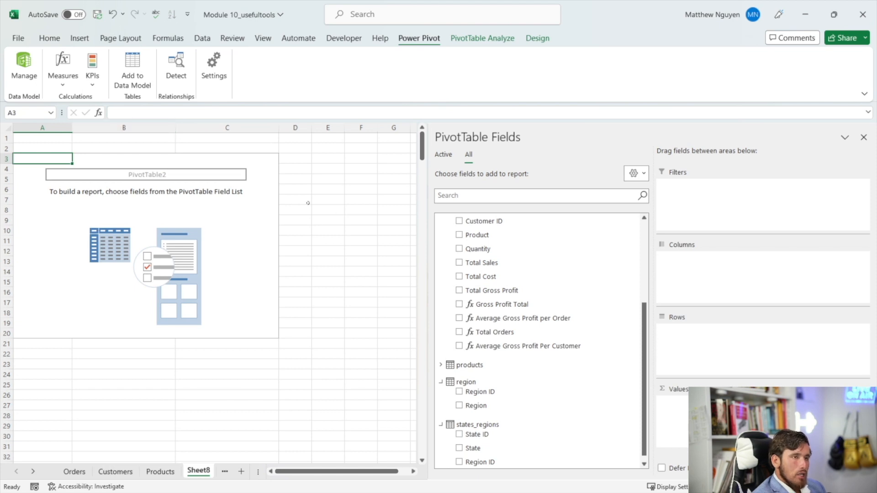
# - Place the region table's Region field in Rows and the Gross Profit Total measure in Values
pyautogui.scroll(3, 480, 320)
pyautogui.scroll(-2, 479, 339)
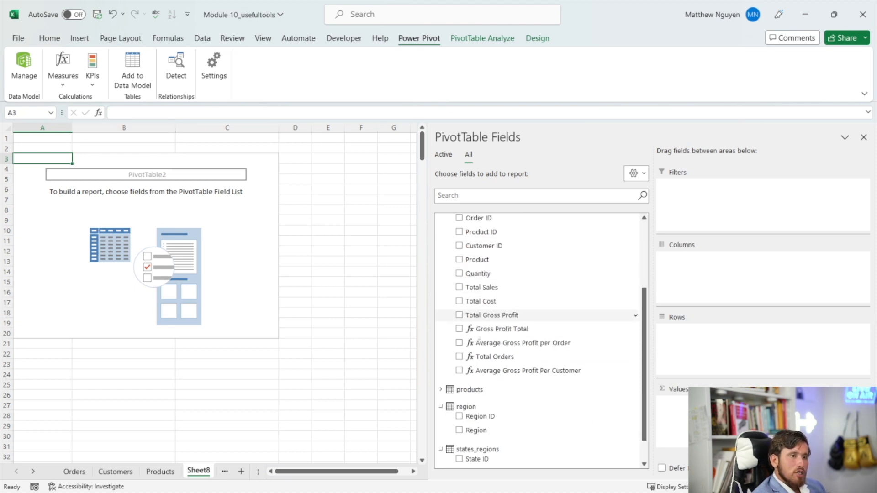
pyautogui.scroll(-2, 479, 340)
pyautogui.moveTo(476, 405); pyautogui.dragTo(675, 343)
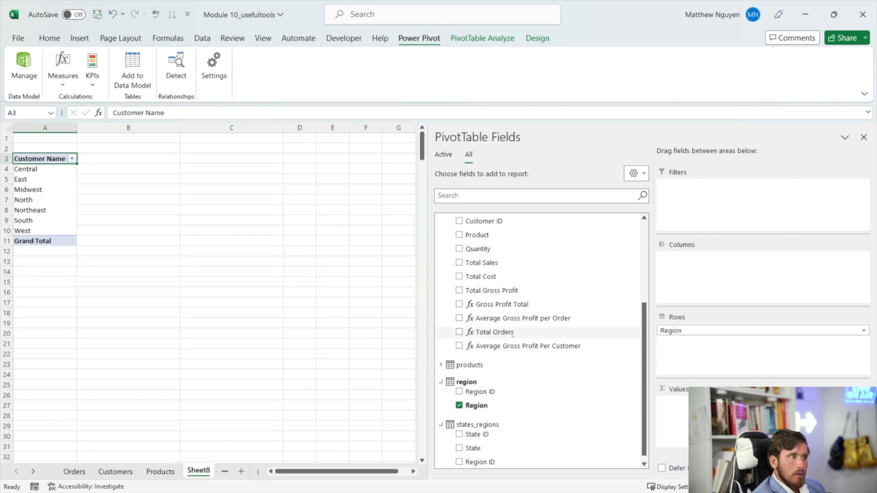
pyautogui.click(495, 301)
pyautogui.moveTo(495, 301); pyautogui.dragTo(674, 403)
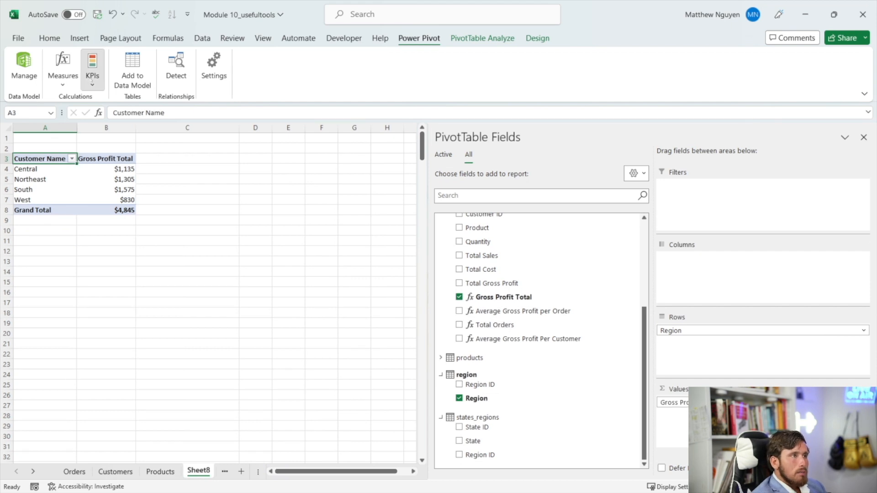
# - Start a new KPI based on Gross Profit Total with an absolute target value of 1200
pyautogui.click(92, 76)
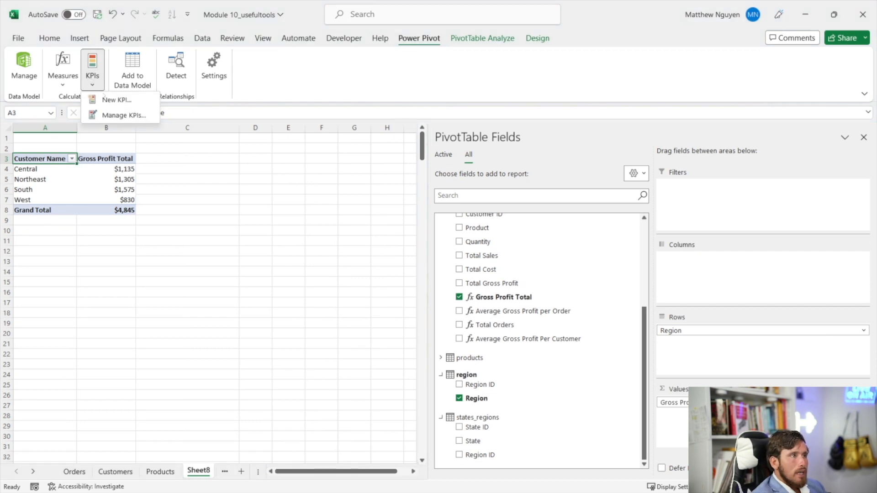
pyautogui.click(116, 99)
pyautogui.click(371, 129)
pyautogui.click(373, 168)
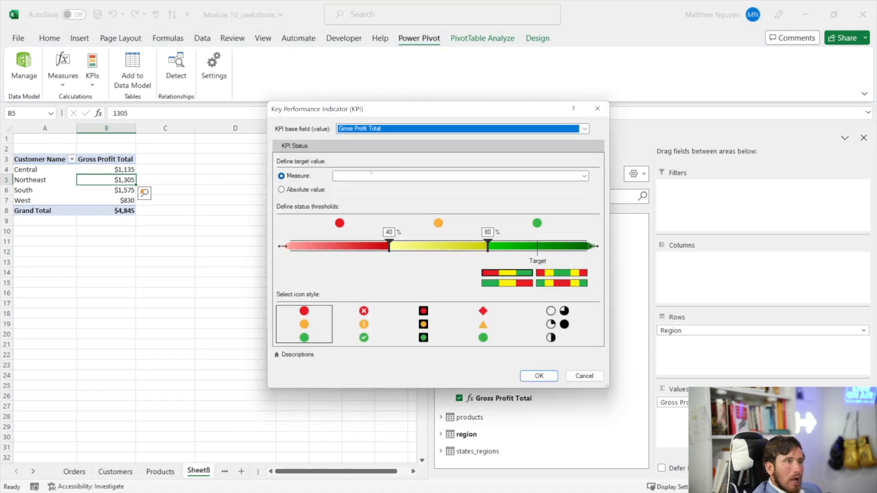
pyautogui.click(298, 189)
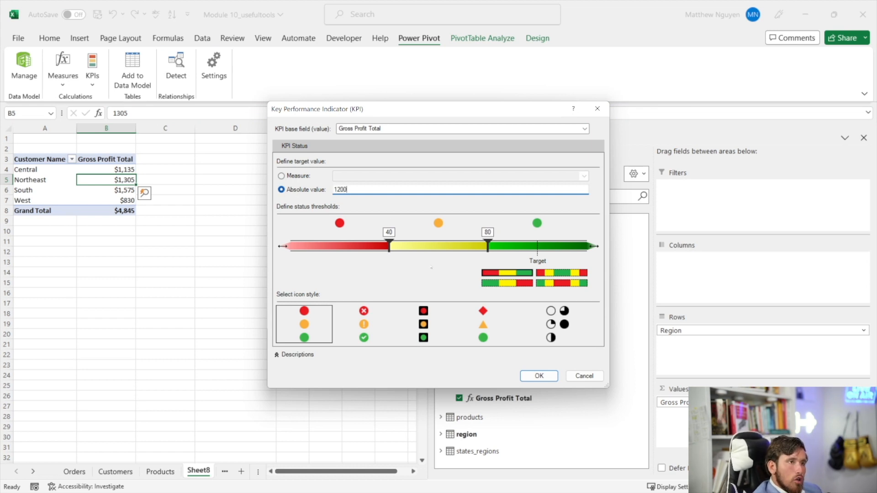
pyautogui.click(391, 214)
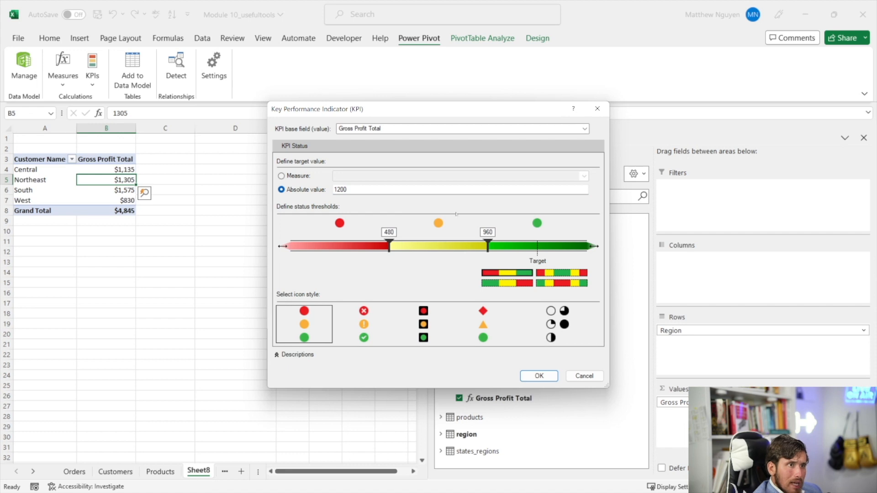
# - Set the KPI's status thresholds to about 945 and 1200, and create the KPI
pyautogui.moveTo(488, 246)
pyautogui.mouseDown()
pyautogui.moveTo(478, 247)
pyautogui.moveTo(537, 246)
pyautogui.mouseUp()
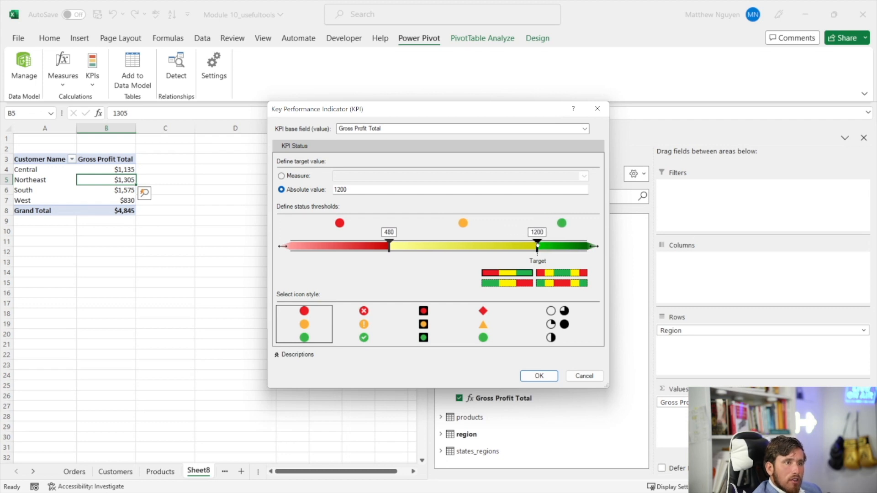
pyautogui.moveTo(391, 248); pyautogui.dragTo(484, 246)
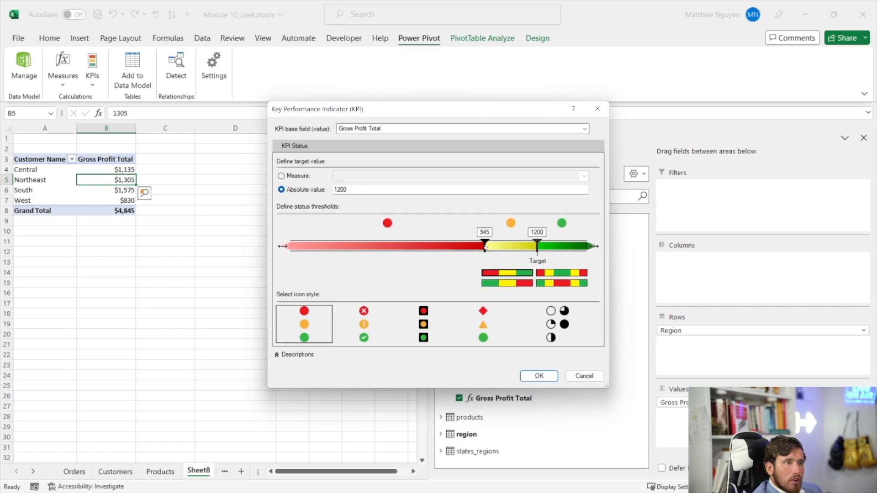
pyautogui.click(539, 376)
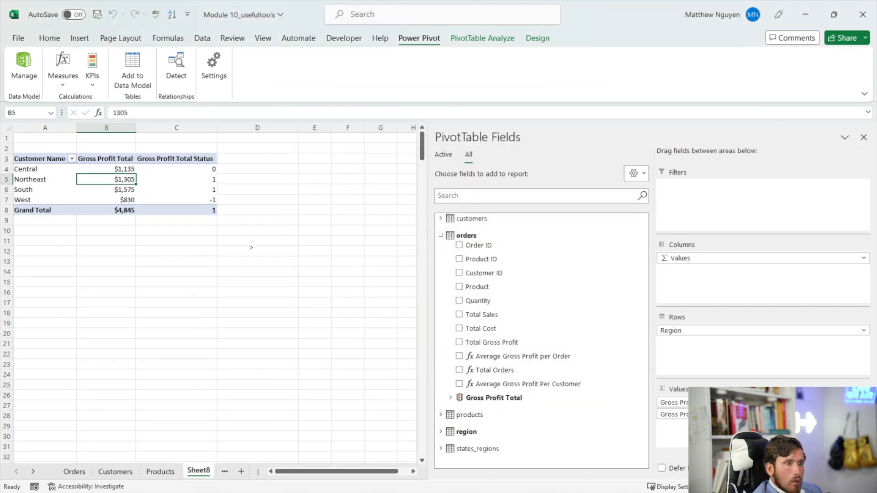
# - Remove the Gross Profit Total KPI's Value and Status fields from the PivotTable and add both again
pyautogui.click(173, 154)
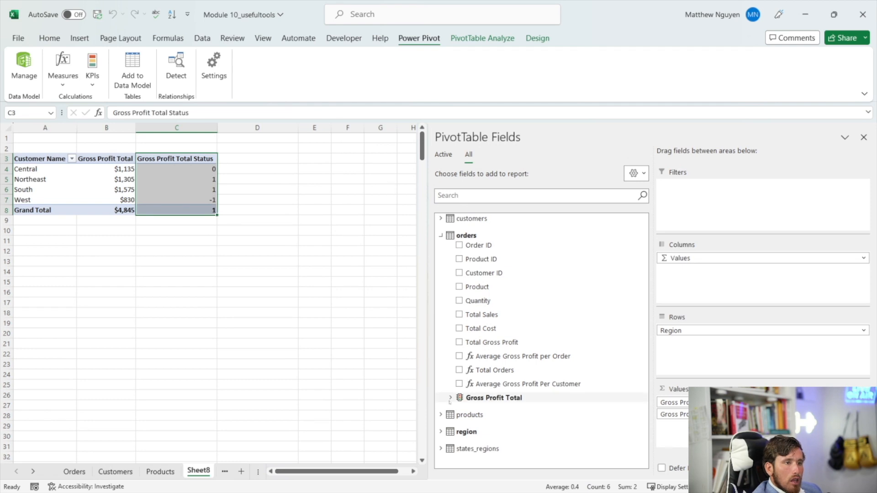
pyautogui.click(441, 235)
pyautogui.click(441, 236)
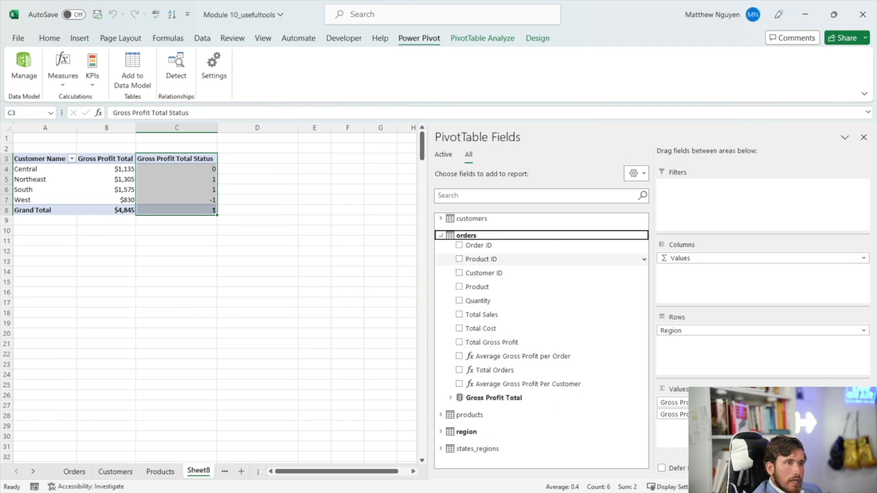
pyautogui.click(450, 398)
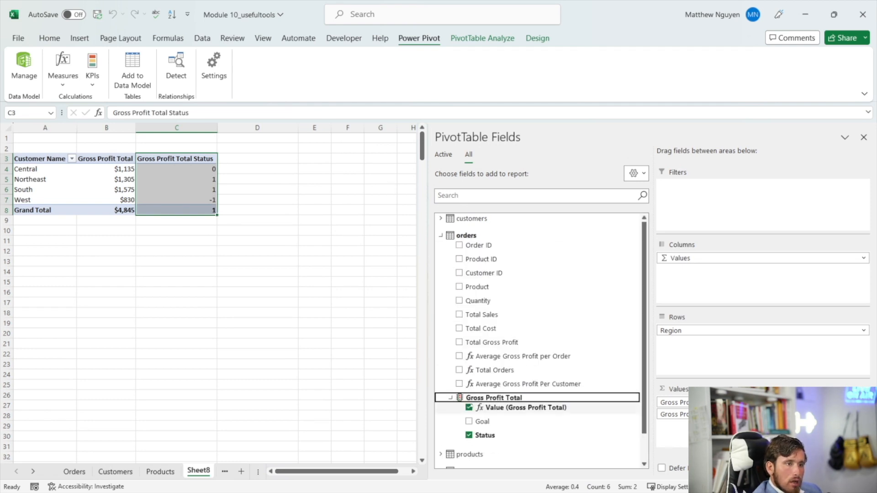
pyautogui.scroll(-1, 452, 393)
pyautogui.click(469, 384)
pyautogui.click(469, 411)
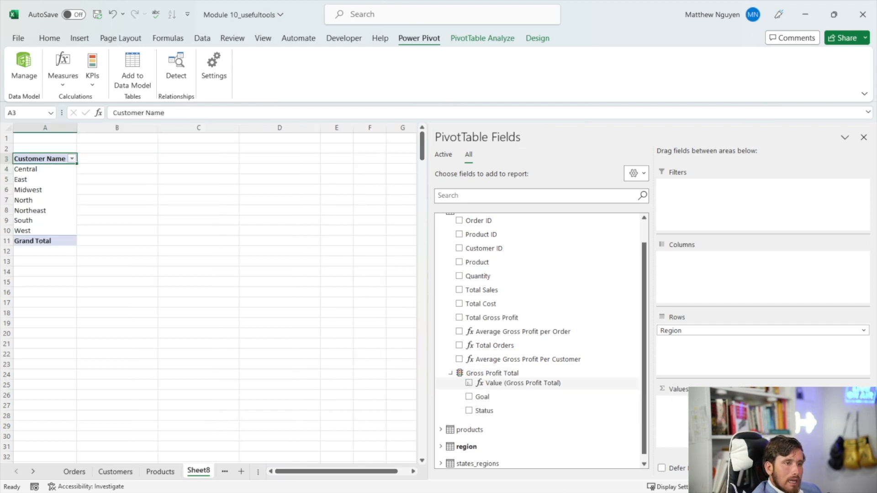
pyautogui.click(469, 383)
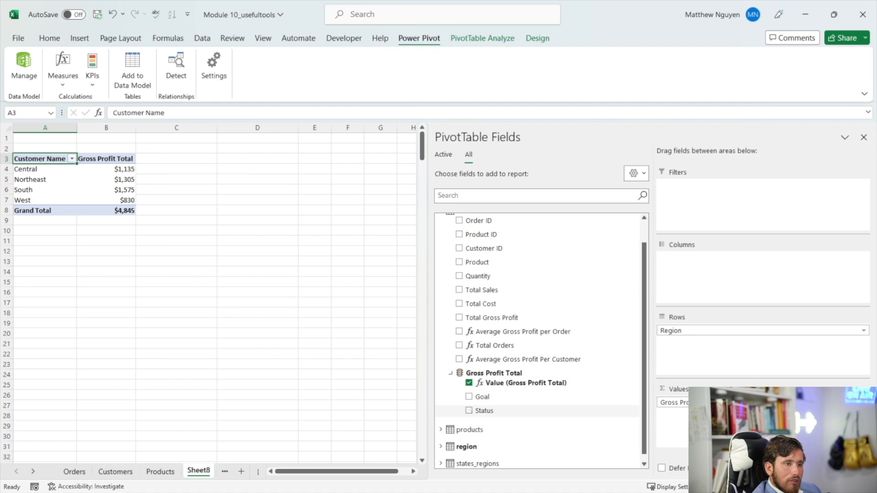
pyautogui.click(470, 411)
# - Examine the KPI status icons for each region and the Gross Profit Total entry in the Manage KPIs list
pyautogui.moveTo(111, 171); pyautogui.dragTo(181, 212)
pyautogui.moveTo(113, 172); pyautogui.dragTo(166, 205)
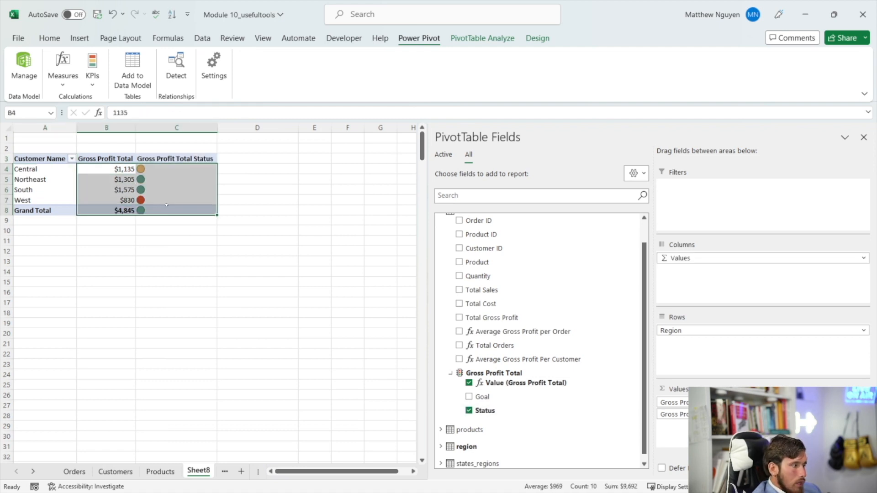
pyautogui.moveTo(139, 169); pyautogui.dragTo(140, 210)
pyautogui.click(93, 75)
pyautogui.click(112, 106)
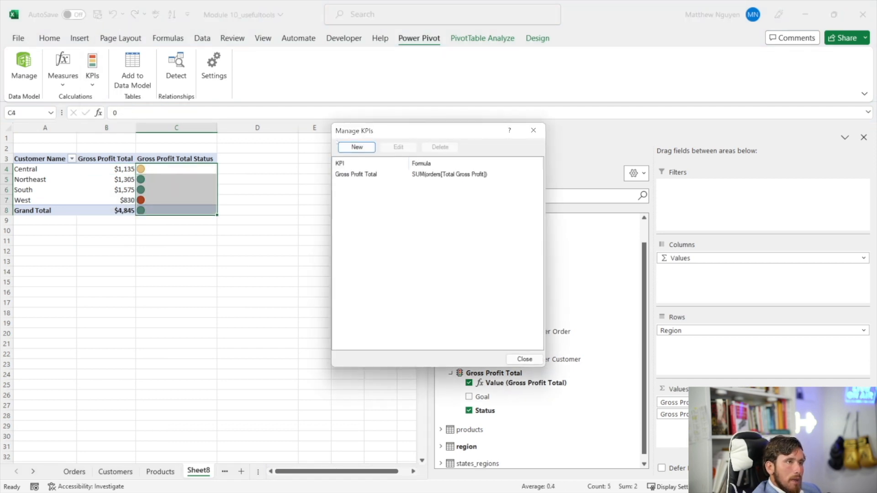
pyautogui.click(369, 175)
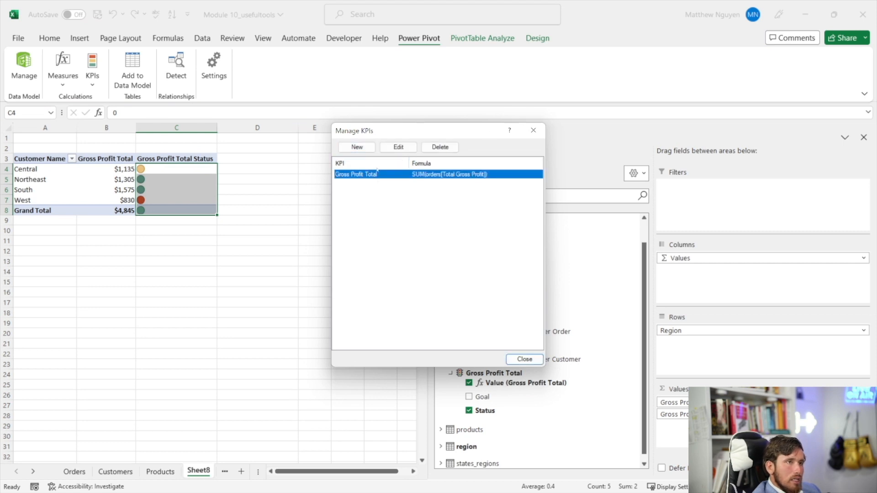
pyautogui.click(534, 131)
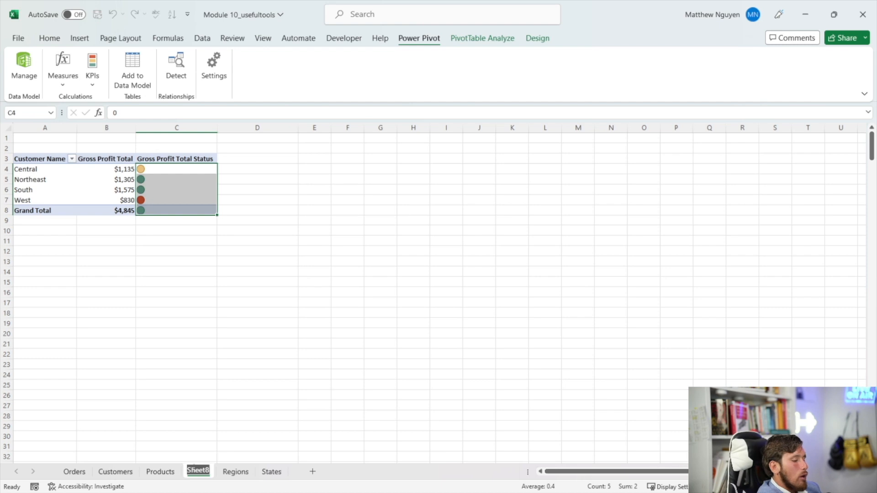
# - Rename the PivotTable's worksheet as Power Pivot
pyautogui.write('P')
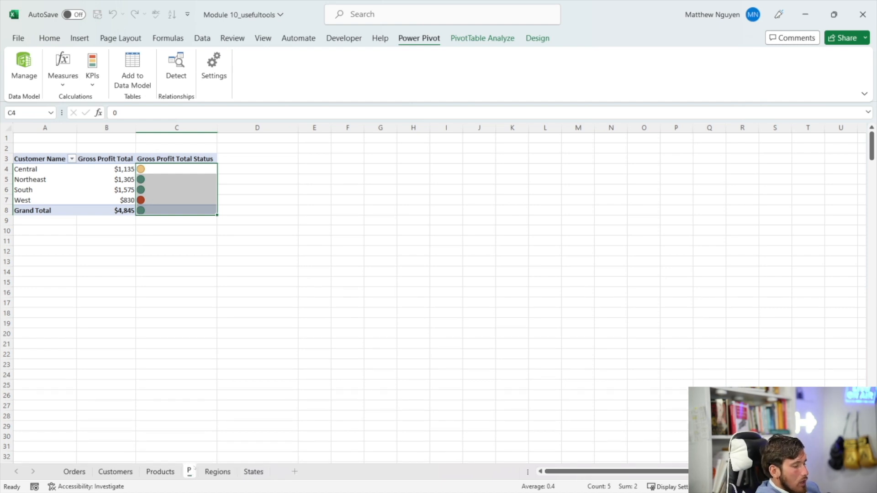
pyautogui.write('ower Pivot')
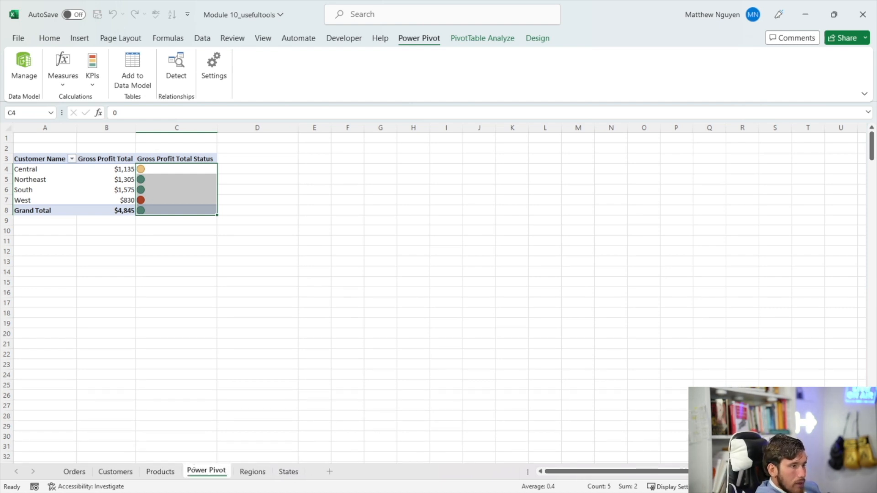
pyautogui.click(292, 393)
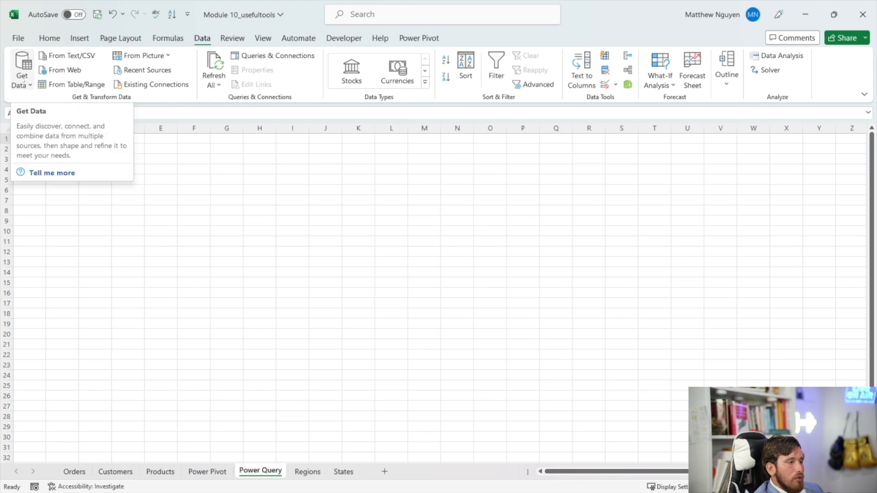
pyautogui.click(22, 75)
pyautogui.moveTo(69, 106)
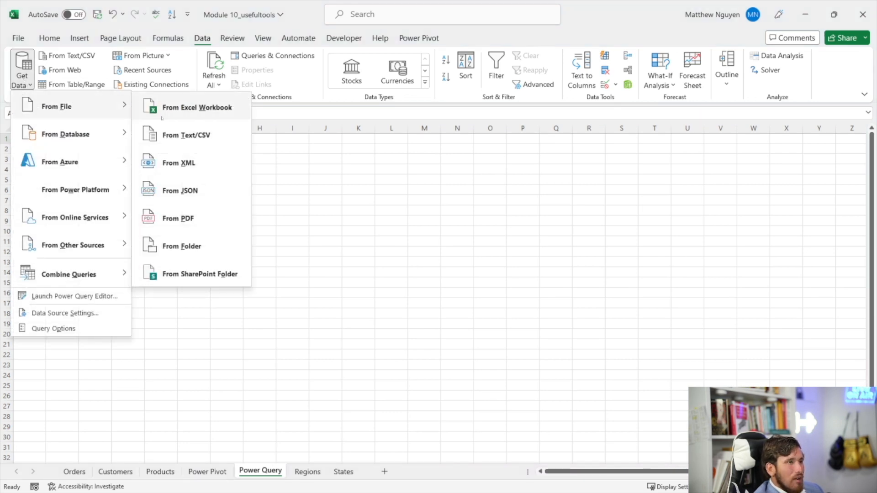
pyautogui.moveTo(82, 134)
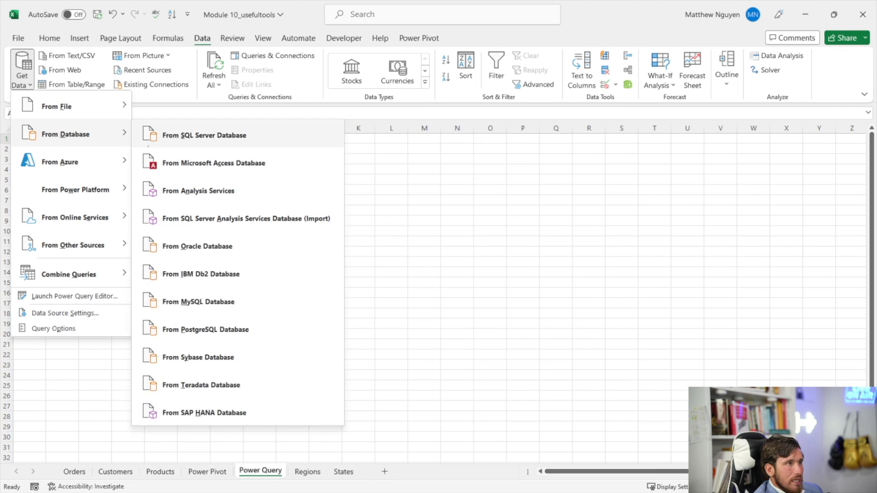
pyautogui.moveTo(108, 168)
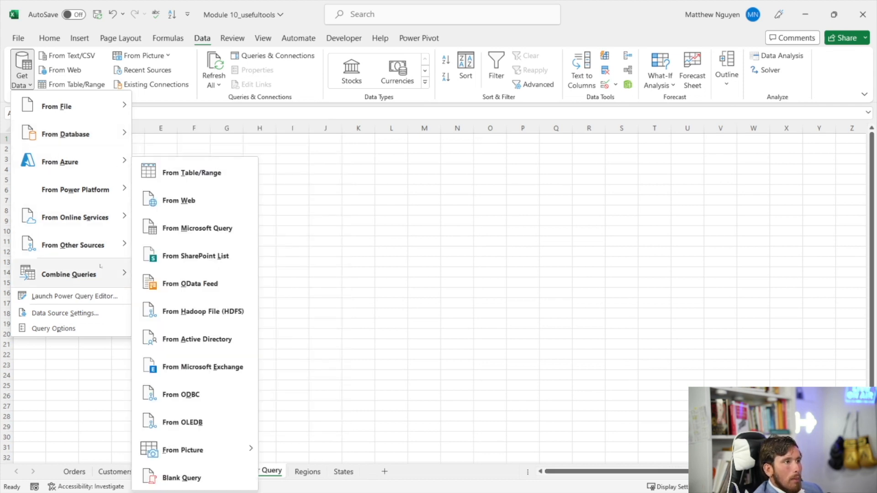
pyautogui.moveTo(110, 107)
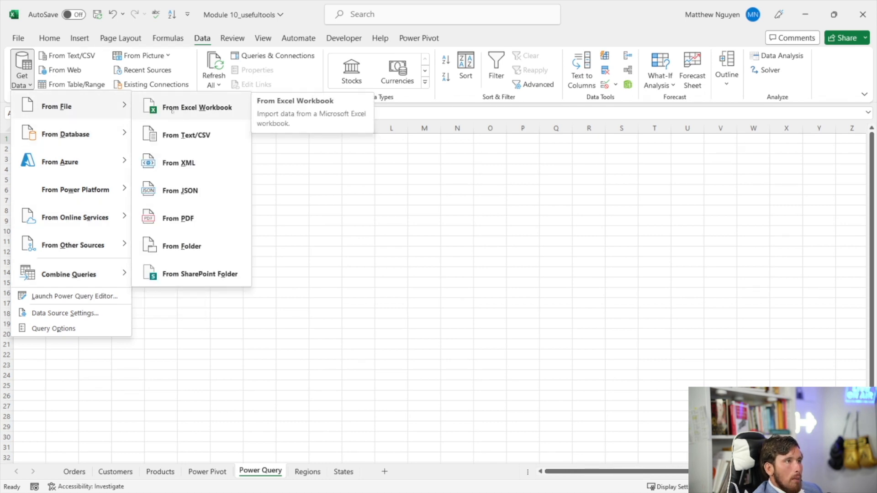
pyautogui.click(173, 110)
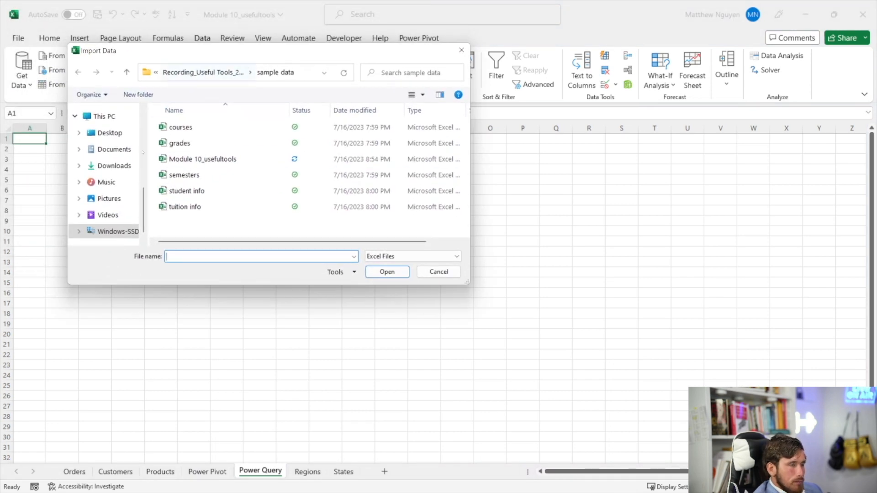
pyautogui.click(79, 199)
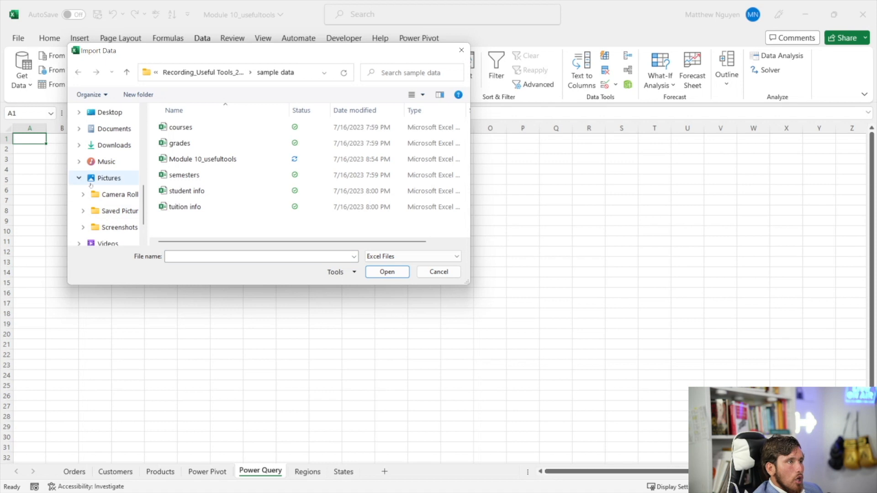
pyautogui.scroll(2, 93, 178)
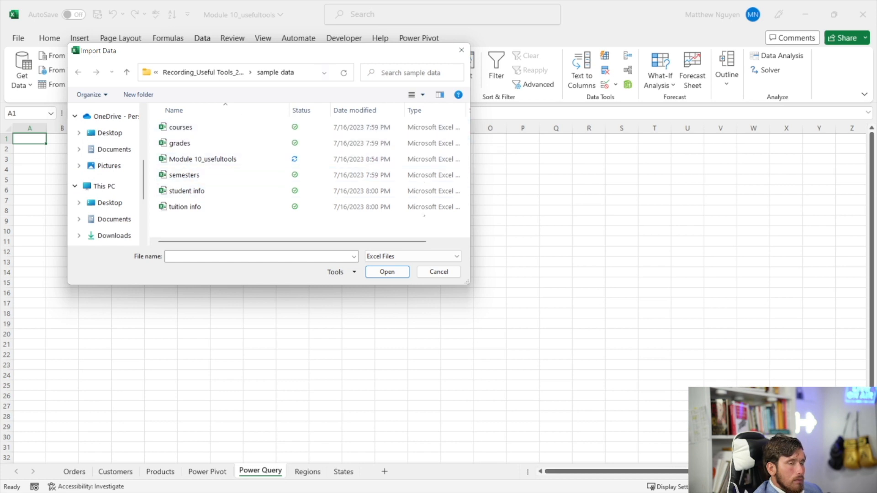
pyautogui.click(439, 272)
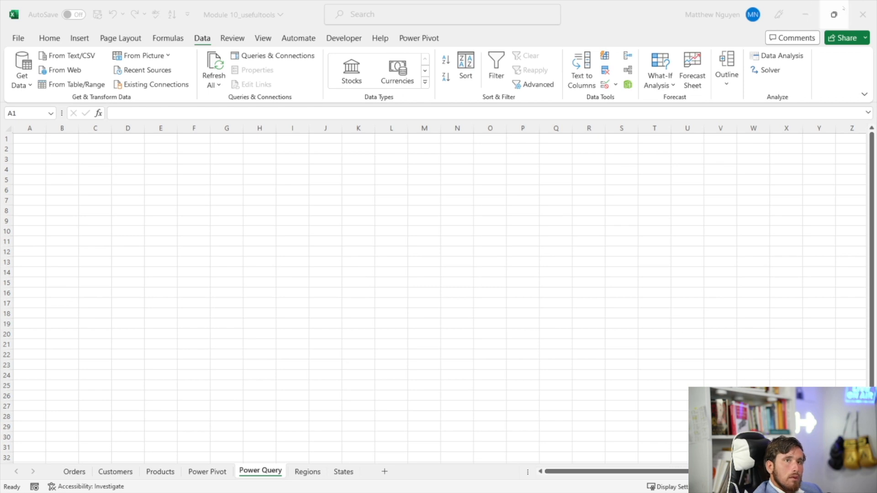
# - Close the Module 10_usefultools workbook and save its changes
pyautogui.click(834, 14)
pyautogui.click(845, 26)
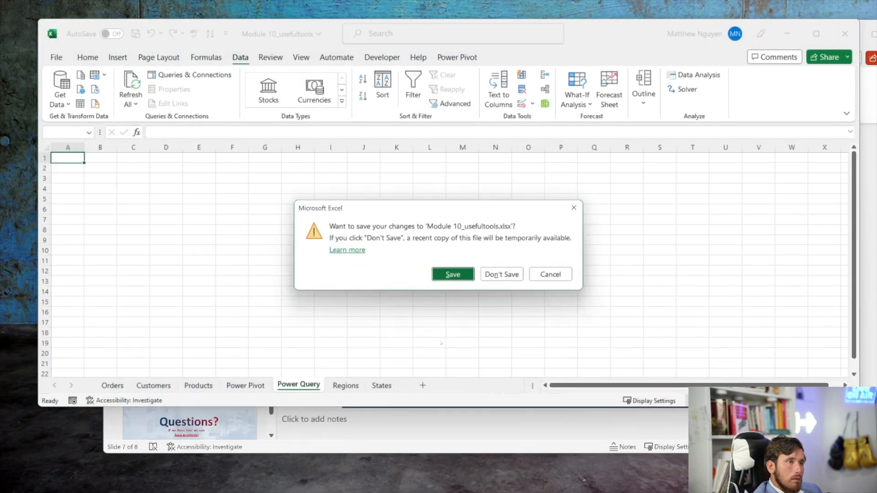
pyautogui.click(463, 275)
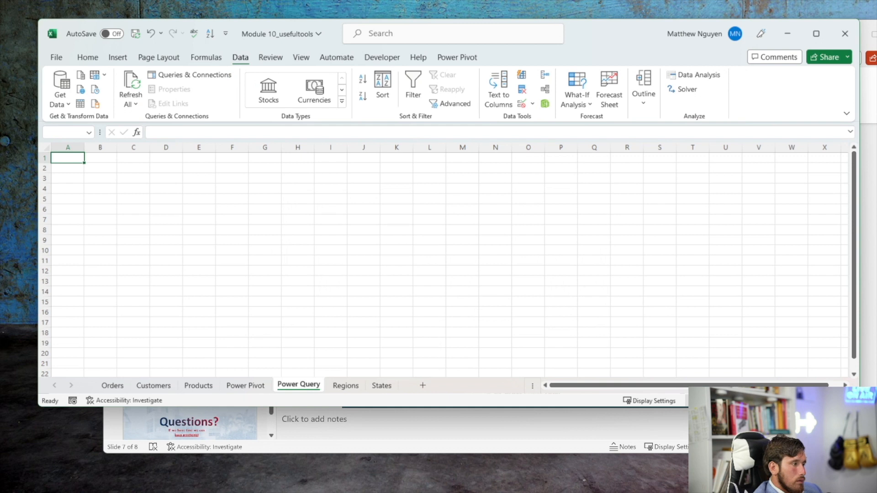
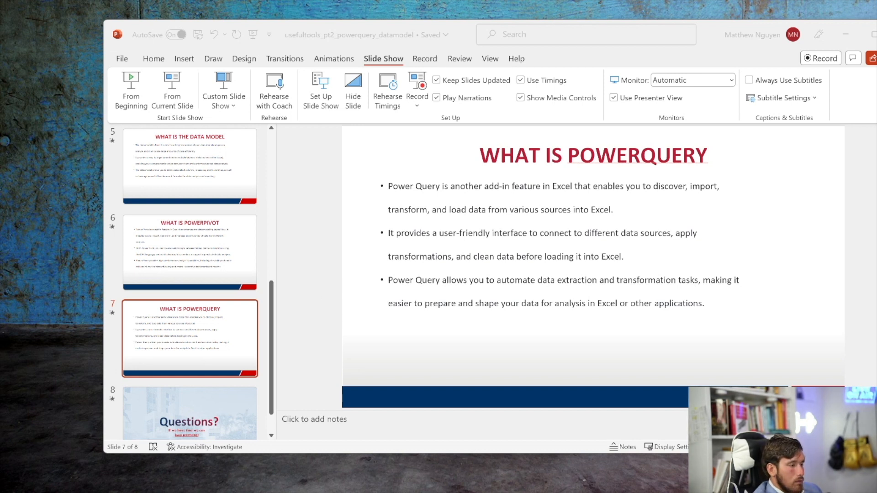
# - Switch back to the Module 10_usefultools workbook in Excel and maximize its window
pyautogui.hotkey('alt', 'Tab')
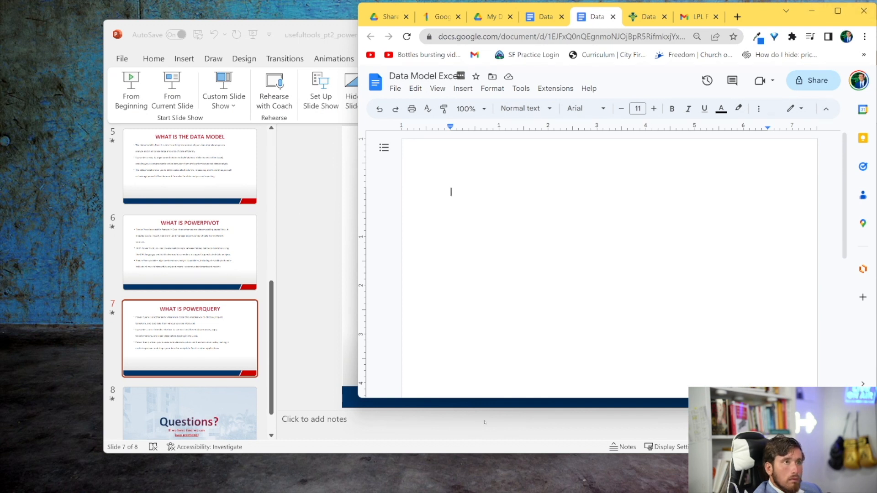
pyautogui.hotkey('alt', 'Tab')
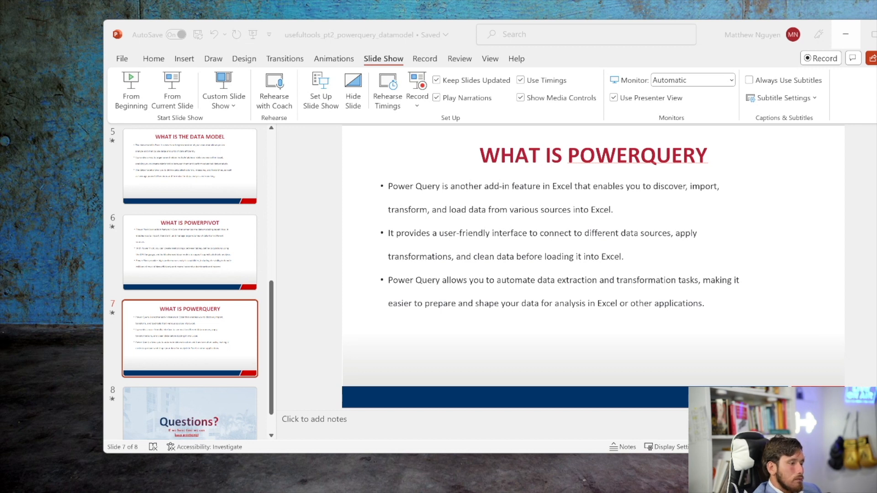
pyautogui.hotkey('alt', 'Tab')
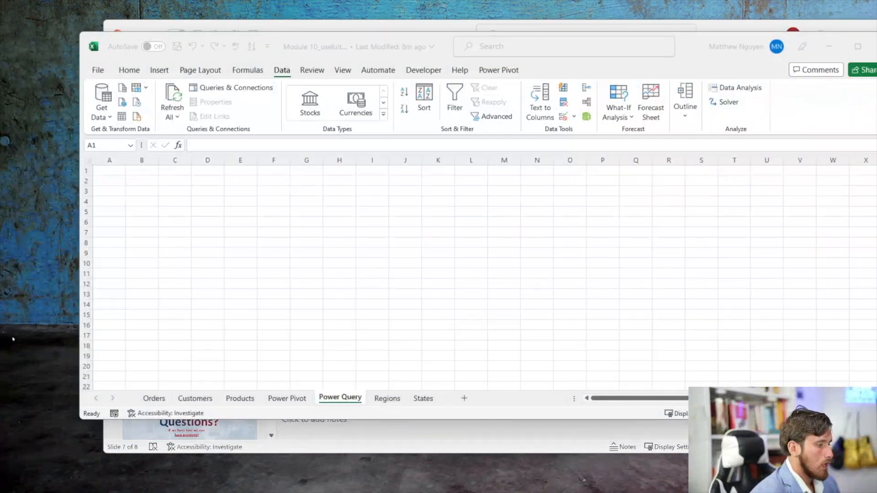
pyautogui.moveTo(684, 49); pyautogui.dragTo(611, 45)
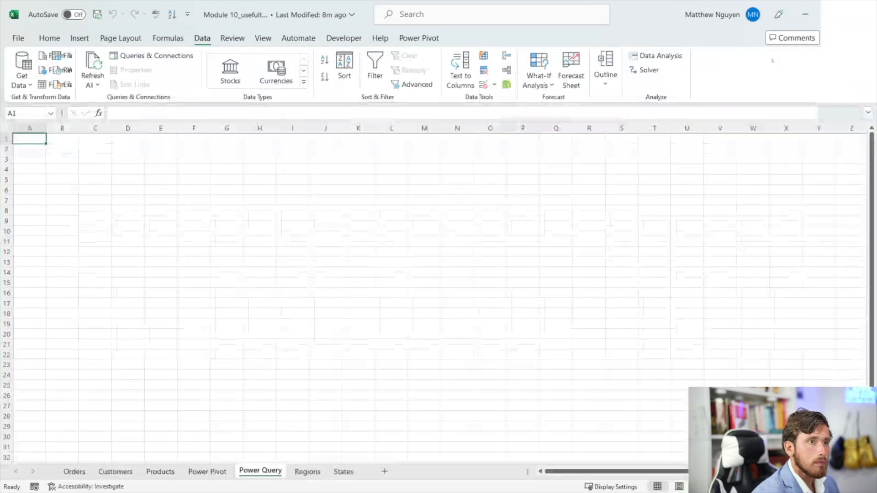
pyautogui.click(816, 41)
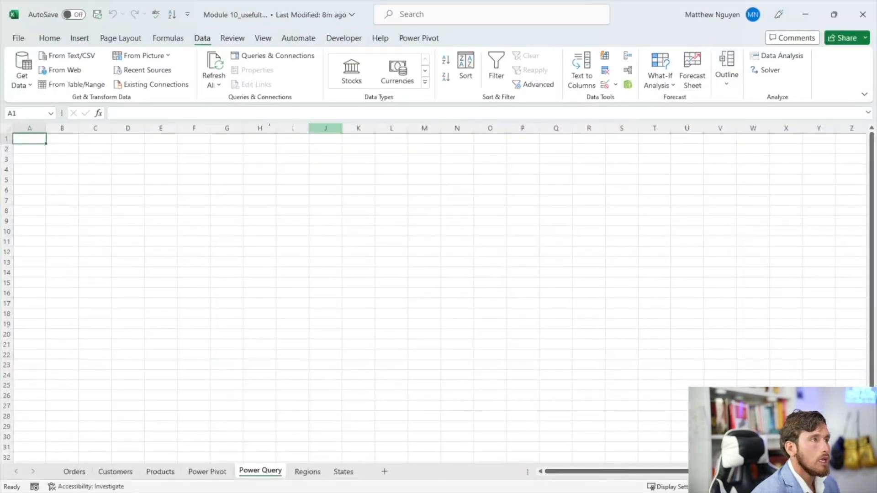
# - Get data from the sample data folder inside Recording_Useful Tools_2pts on the Desktop
pyautogui.click(19, 81)
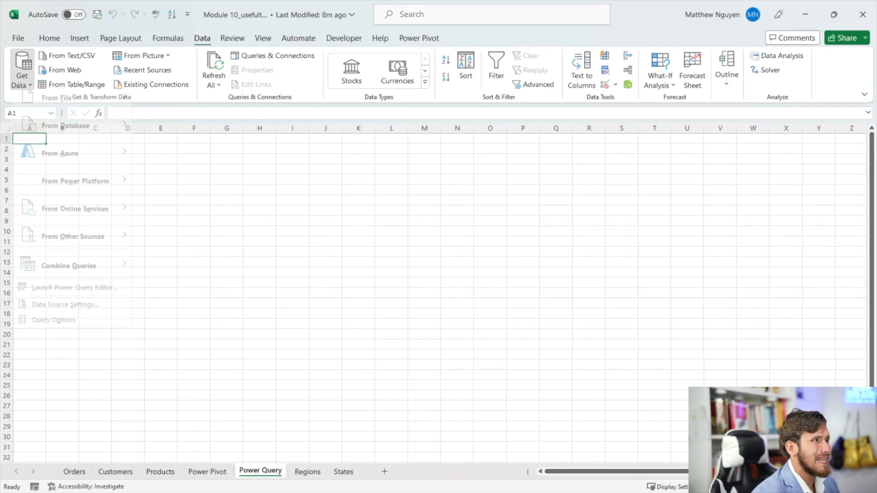
pyautogui.moveTo(73, 106)
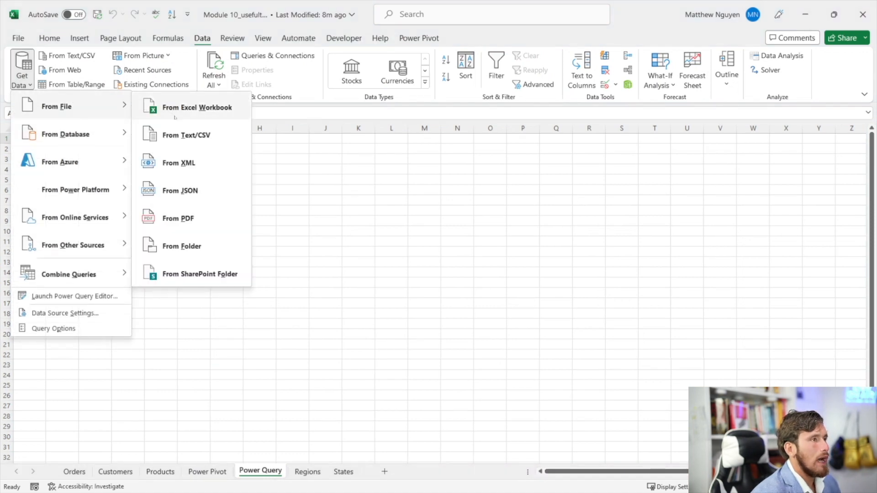
pyautogui.click(182, 246)
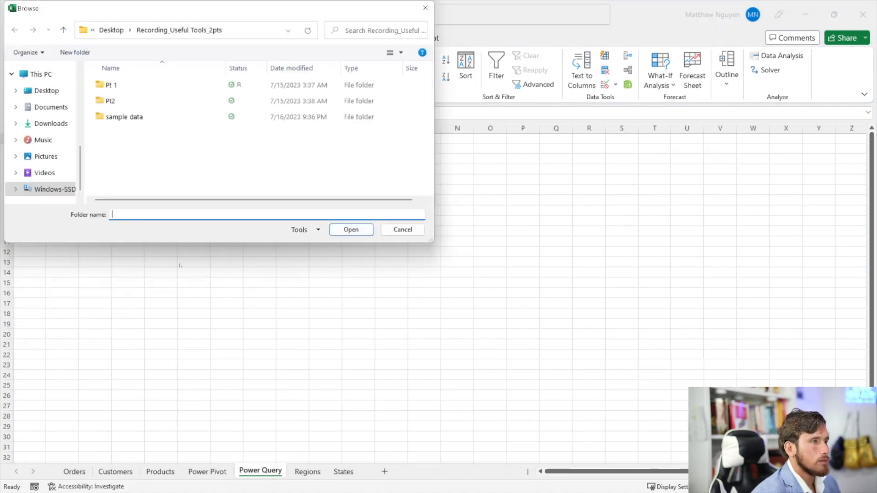
pyautogui.scroll(1, 48, 115)
pyautogui.scroll(5, 48, 115)
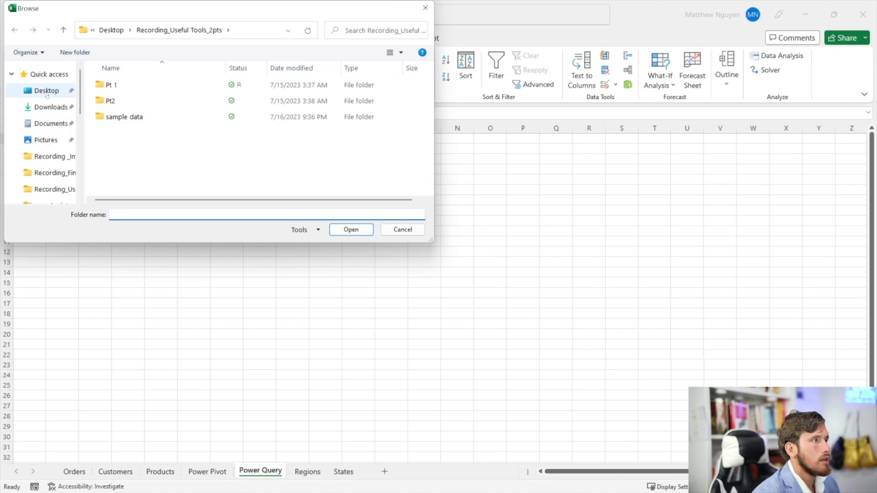
pyautogui.click(46, 91)
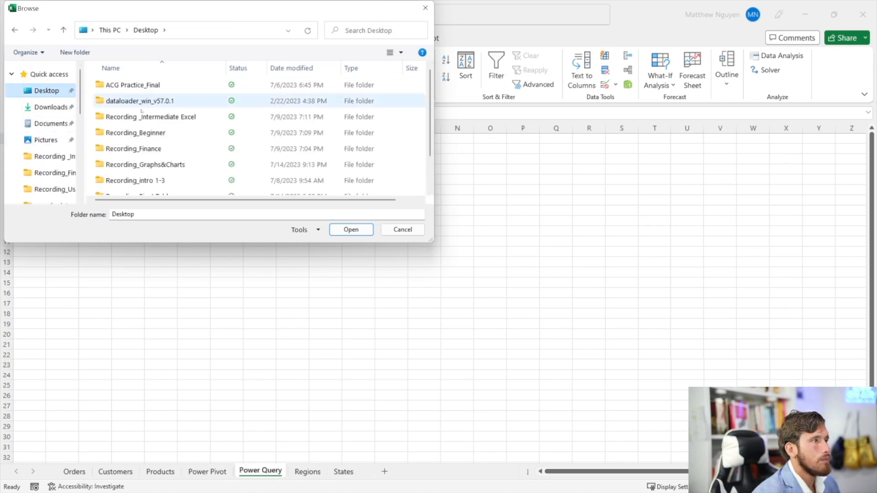
pyautogui.scroll(-1, 153, 156)
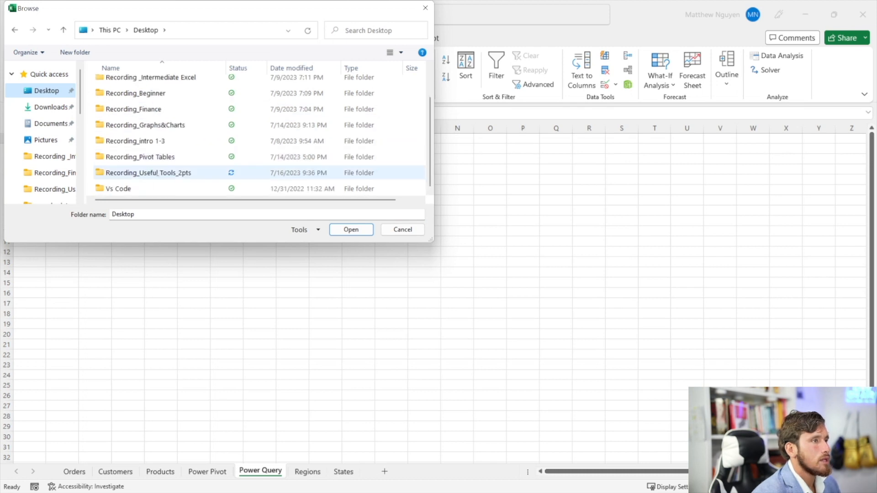
pyautogui.doubleClick(151, 173)
pyautogui.doubleClick(123, 85)
pyautogui.press('Return')
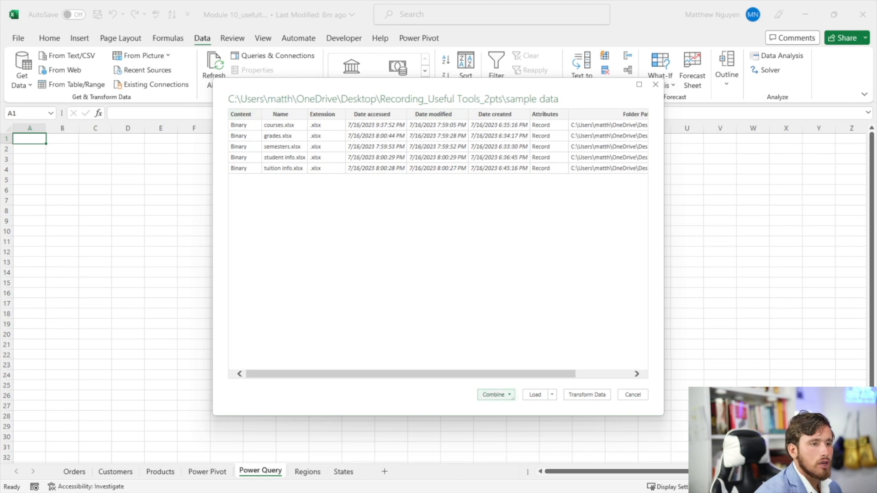
# - Open the sample data folder's file list in the Power Query Editor for transformation without combining the files
pyautogui.click(509, 395)
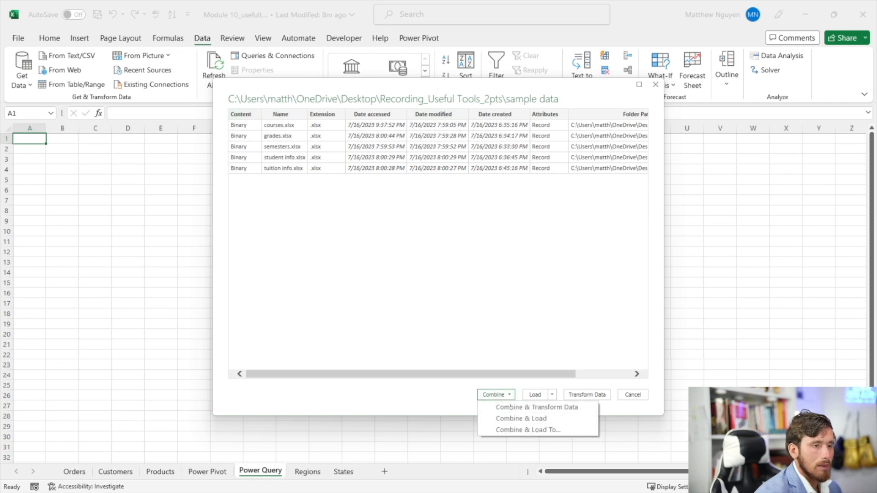
pyautogui.click(492, 355)
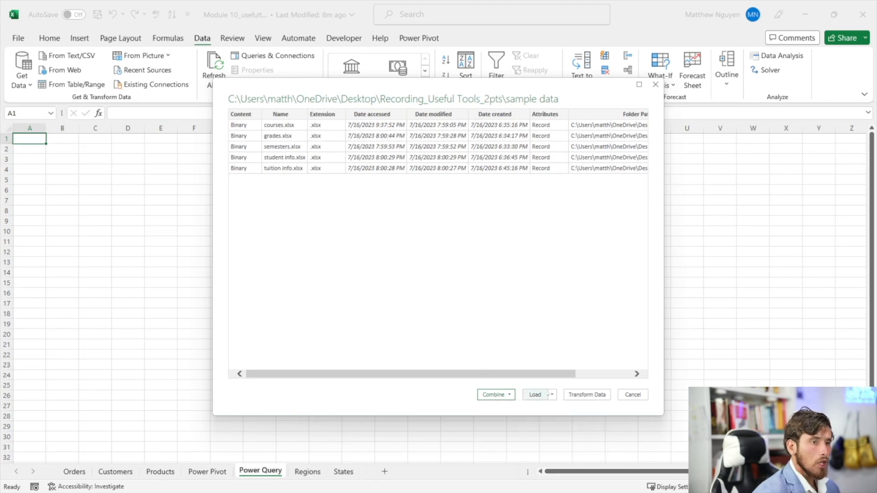
pyautogui.click(552, 395)
pyautogui.click(552, 369)
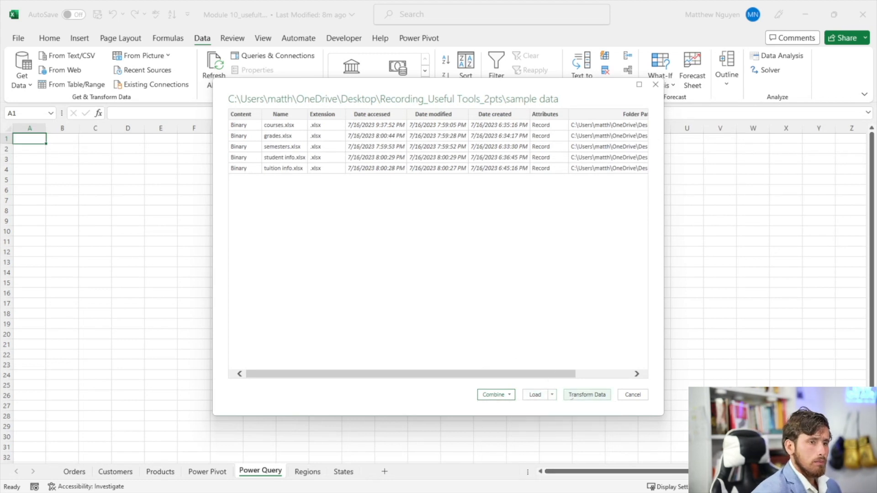
pyautogui.click(571, 395)
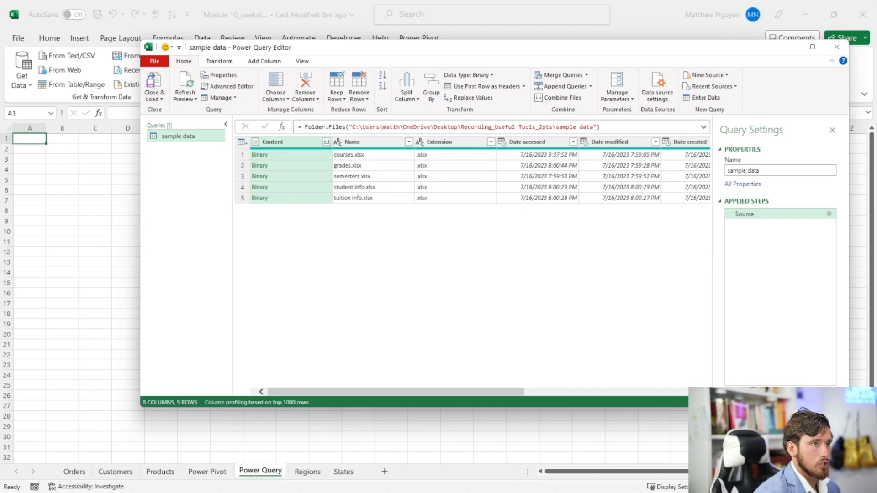
pyautogui.click(326, 142)
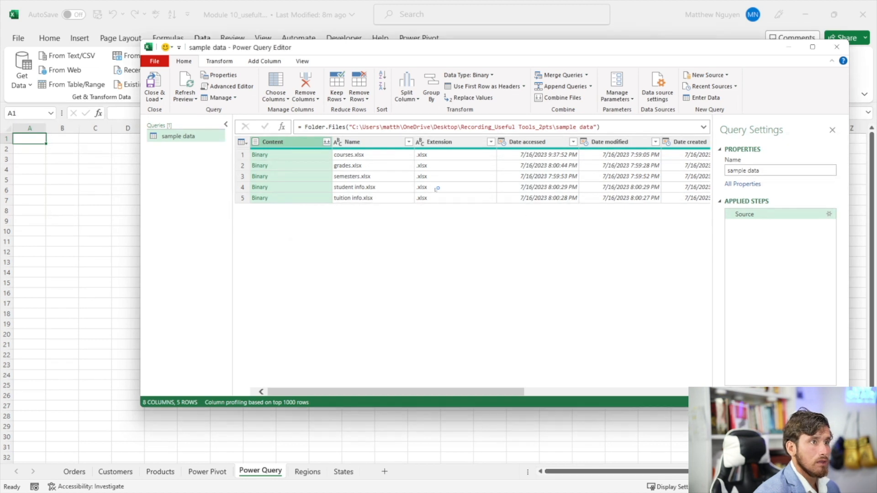
pyautogui.click(327, 142)
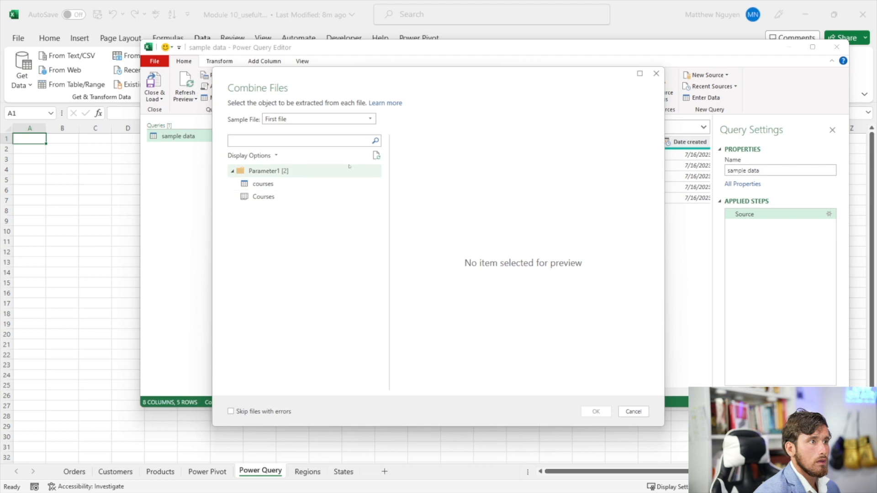
pyautogui.click(656, 74)
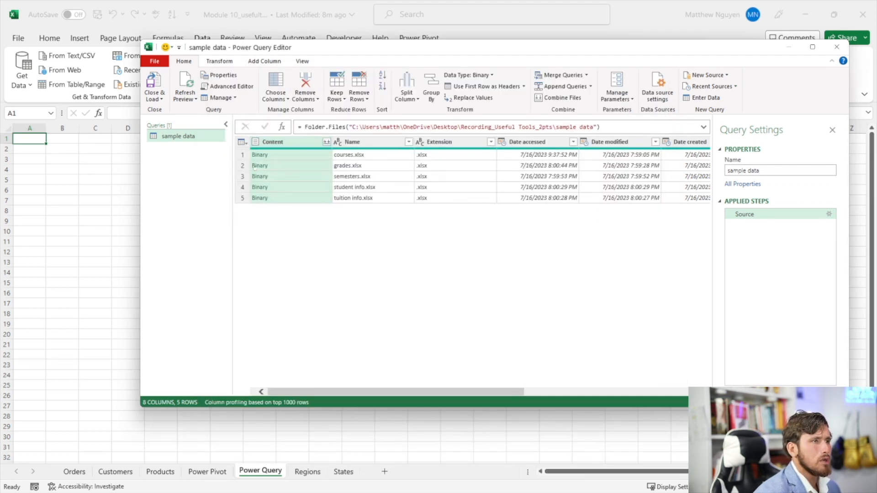
# - Add the courses.xlsx binary as a new query and drill into the table of its Courses sheet
pyautogui.rightClick(255, 155)
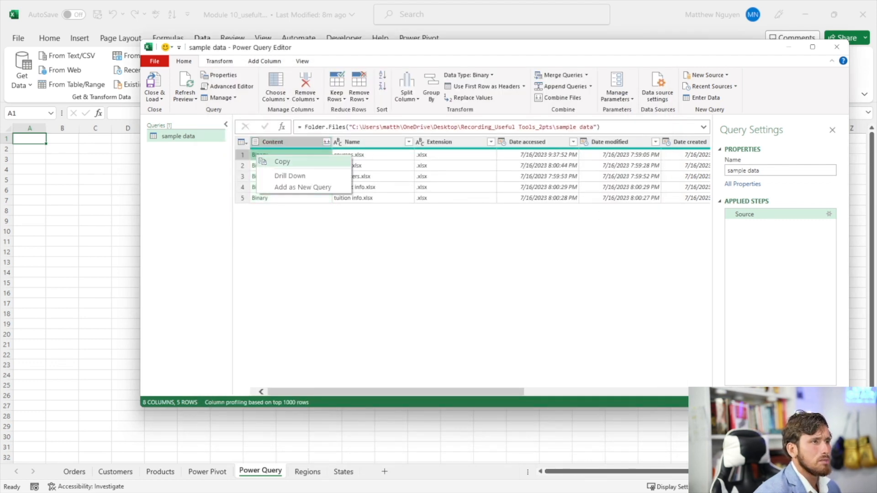
pyautogui.click(280, 188)
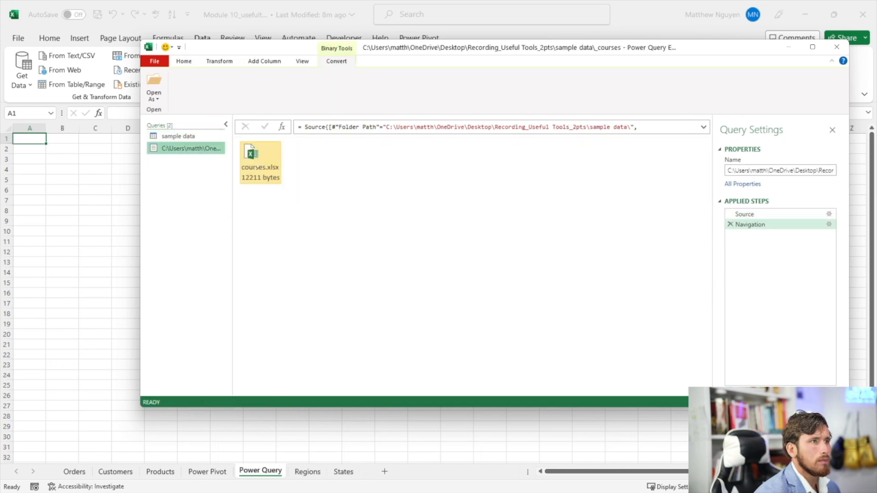
pyautogui.doubleClick(270, 166)
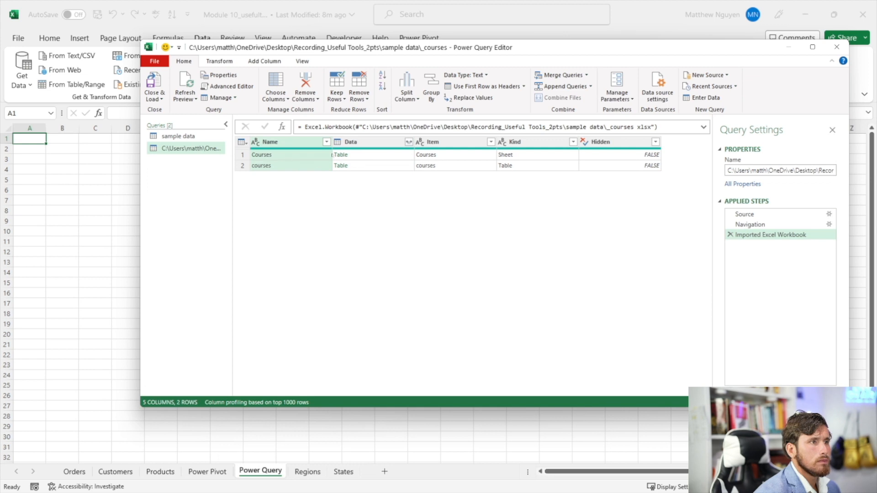
pyautogui.click(348, 143)
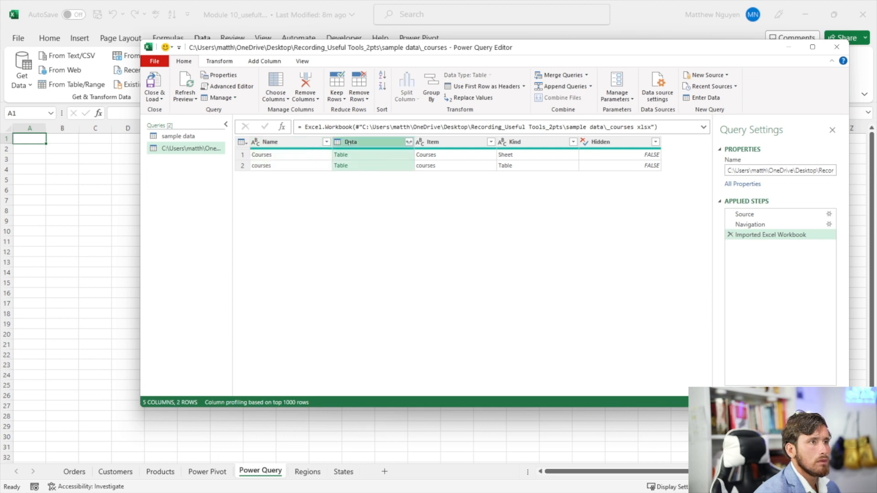
pyautogui.click(349, 156)
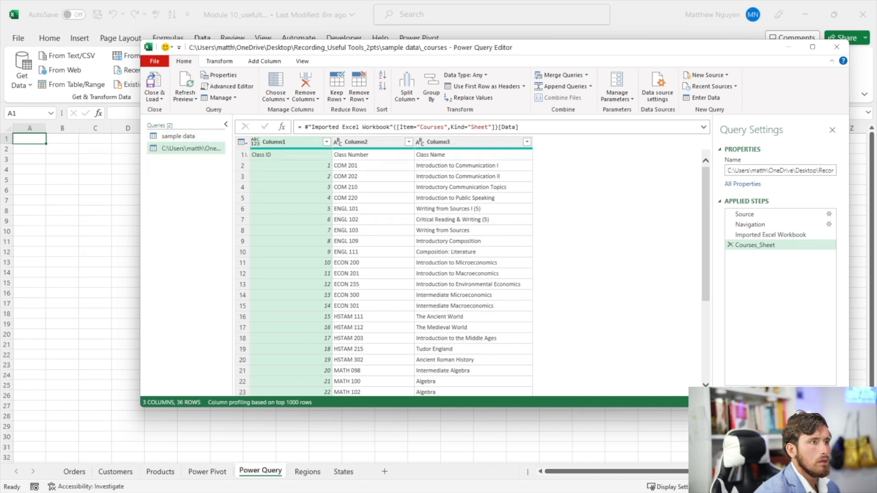
# - Delete the query that was created from the courses.xlsx file
pyautogui.click(204, 140)
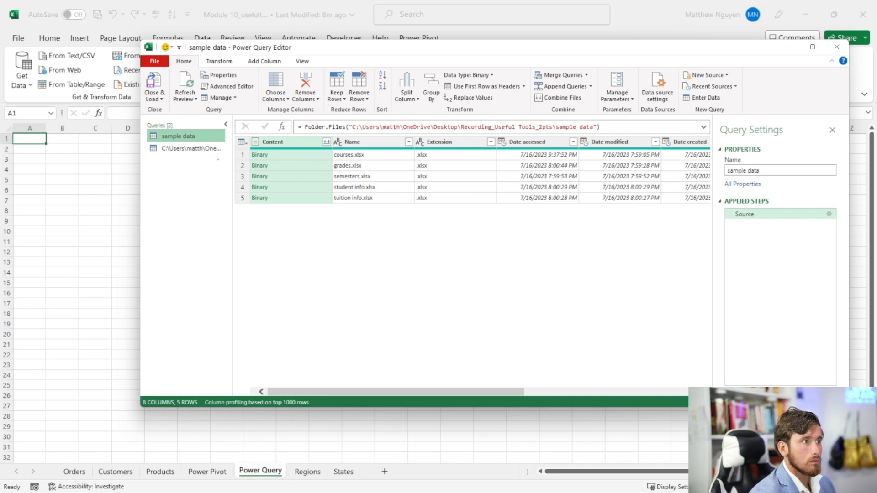
pyautogui.rightClick(214, 149)
pyautogui.click(249, 177)
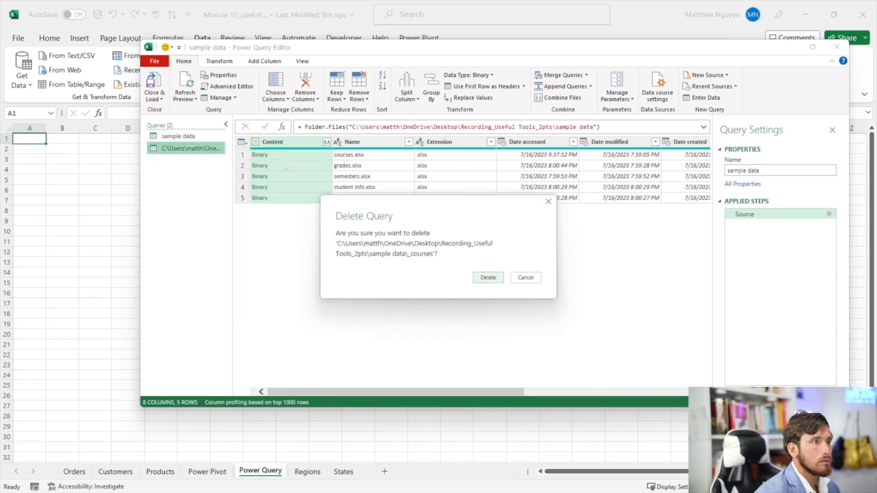
pyautogui.click(488, 279)
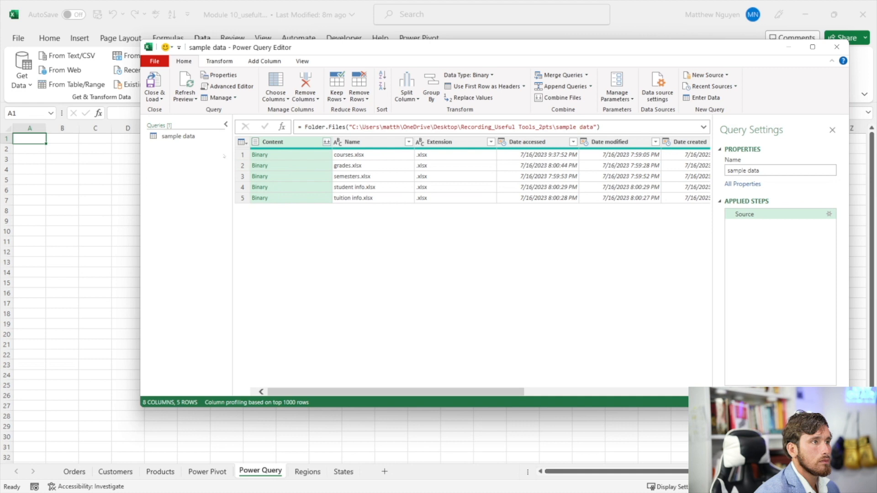
# - Add the courses.xlsx binary as a new query and drill into the data of its courses table instead of the sheet
pyautogui.click(179, 136)
pyautogui.rightClick(259, 155)
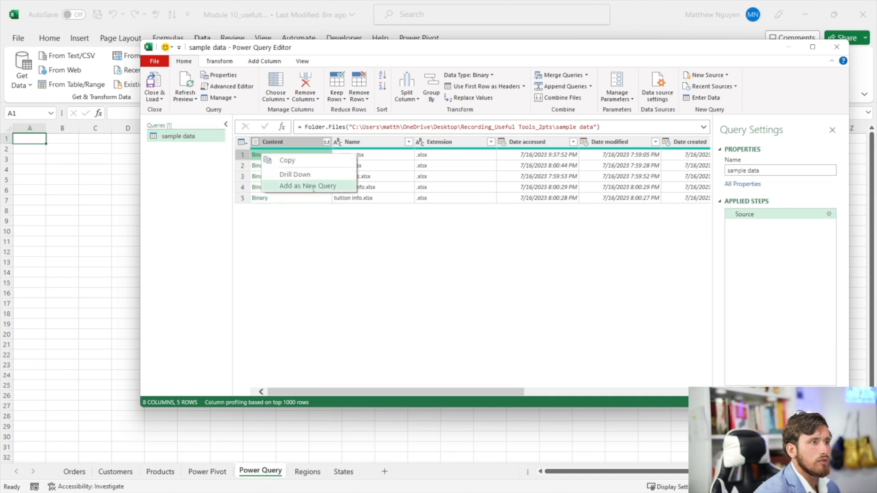
pyautogui.click(307, 186)
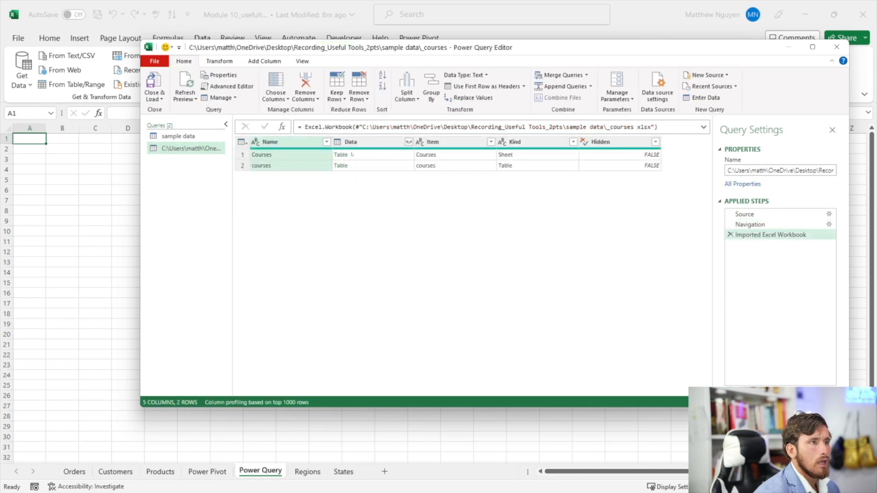
pyautogui.click(269, 166)
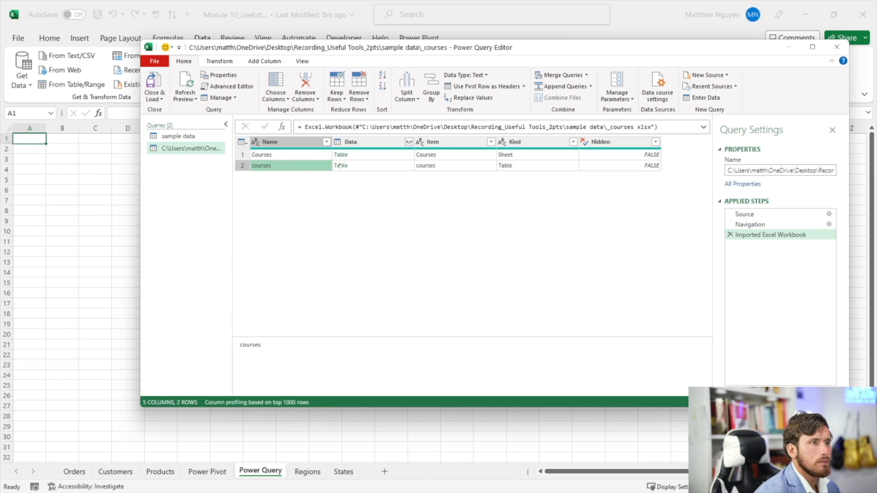
pyautogui.click(353, 163)
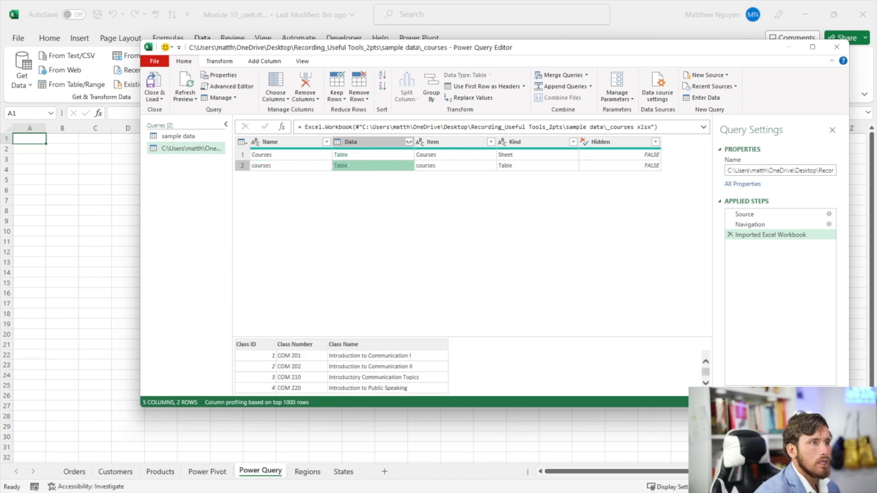
pyautogui.click(346, 165)
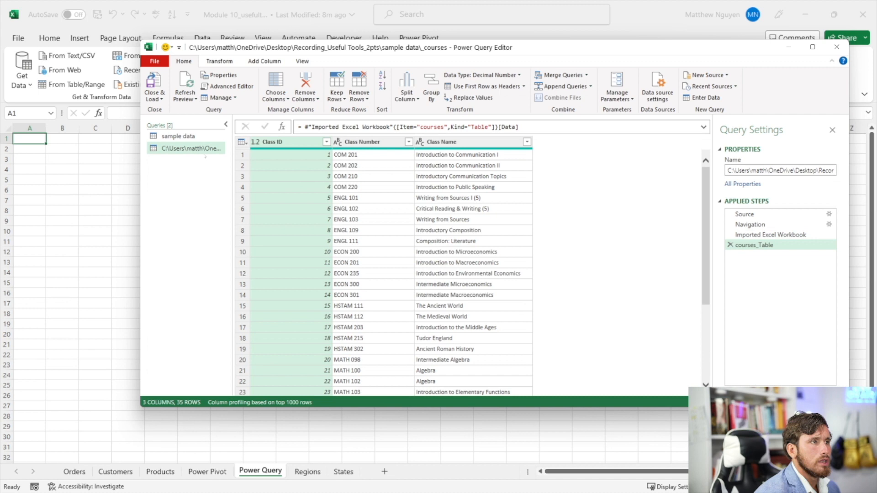
# - Rename the new courses.xlsx query as courses
pyautogui.rightClick(197, 150)
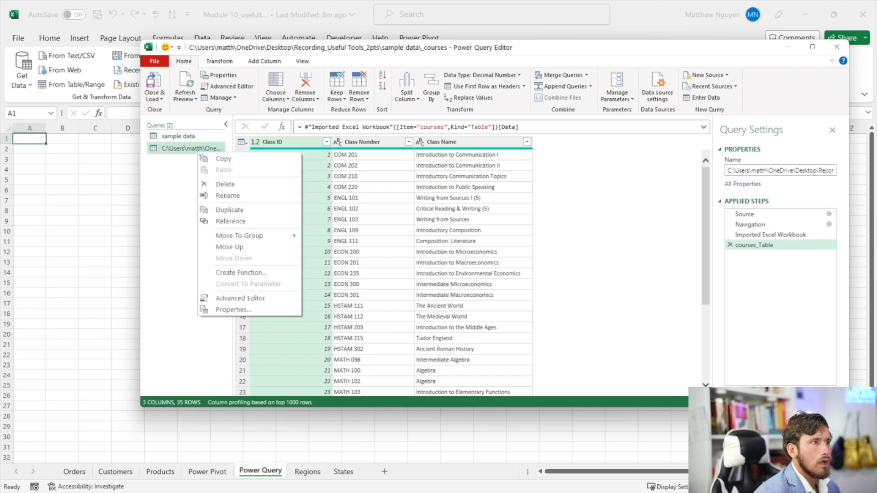
pyautogui.click(228, 195)
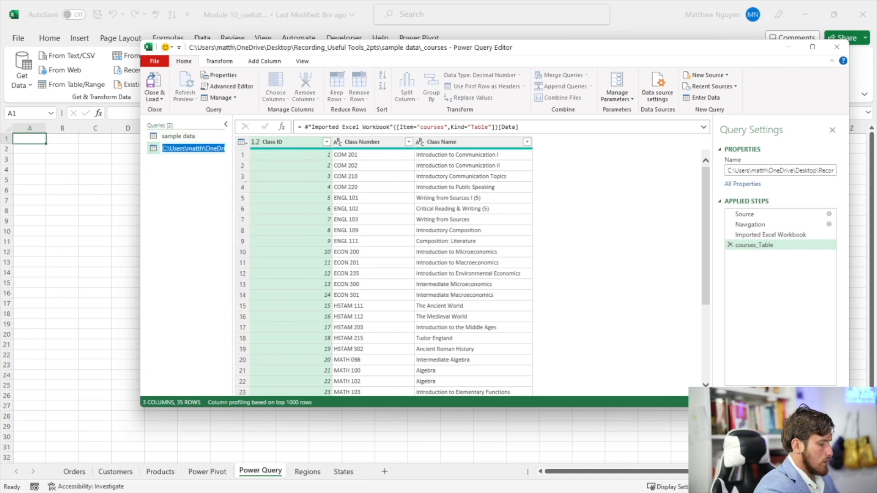
pyautogui.write('courses')
pyautogui.press('Return')
# - Add the grades.xlsx binary from the sample data query as a new query and drill into its grades table
pyautogui.click(178, 136)
pyautogui.rightClick(262, 165)
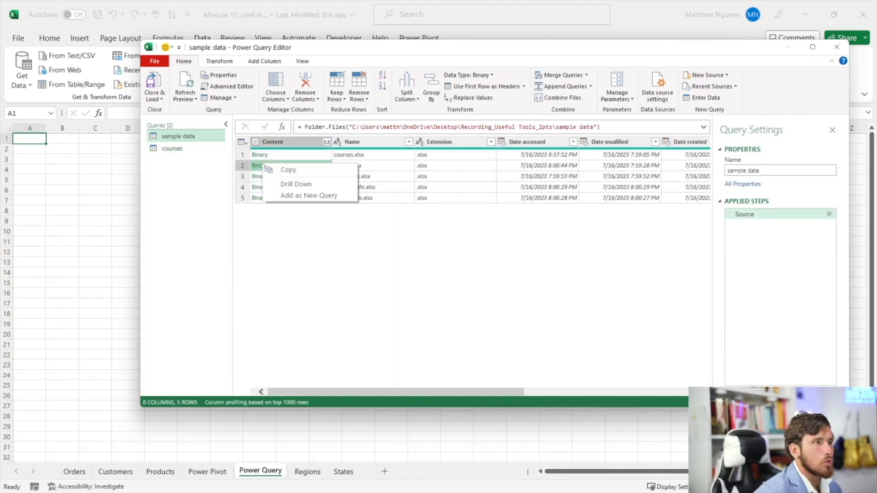
pyautogui.click(309, 195)
pyautogui.click(265, 163)
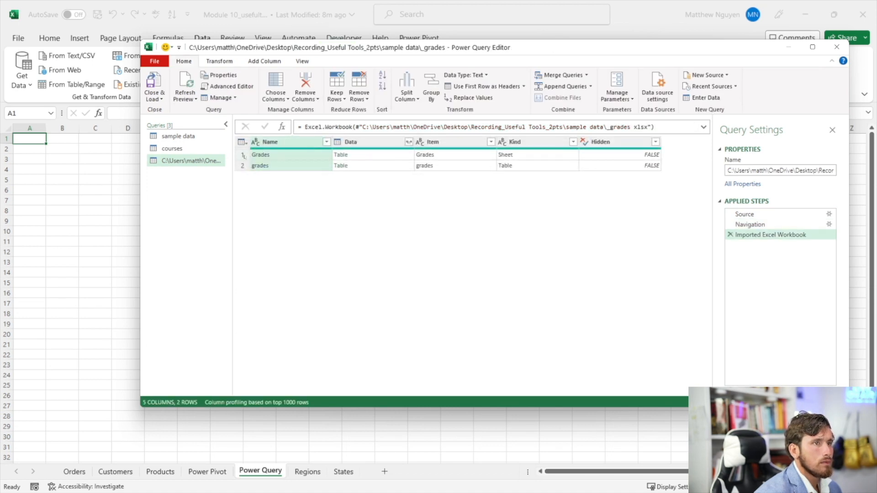
pyautogui.click(243, 166)
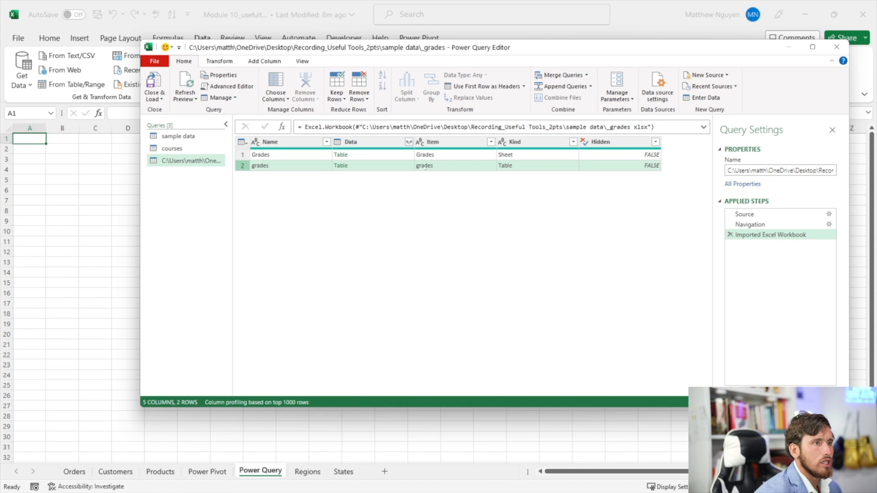
pyautogui.click(299, 166)
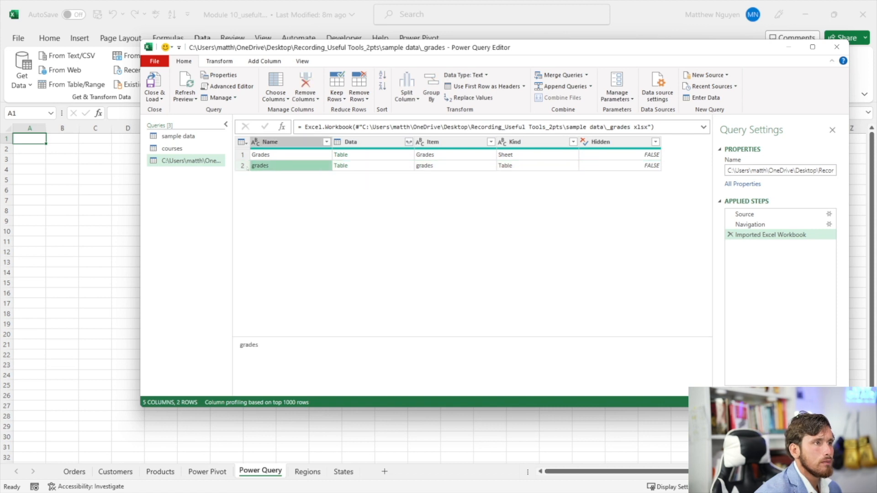
pyautogui.click(341, 166)
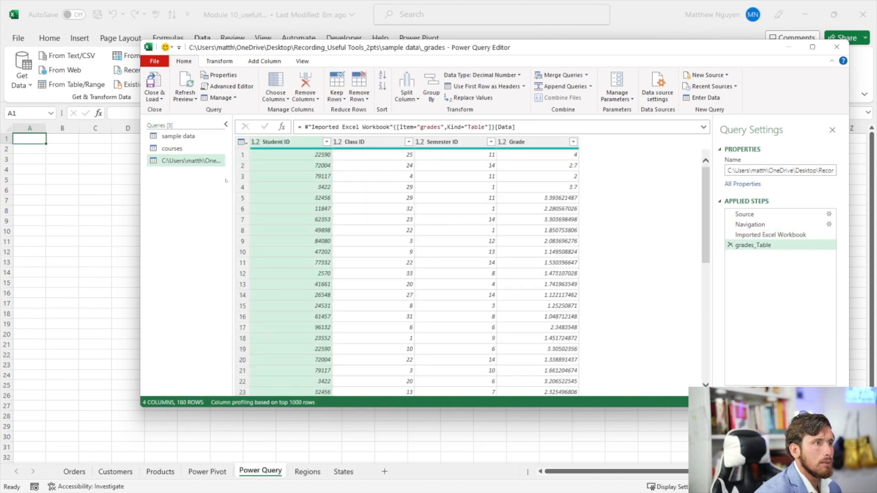
# - Abandon renaming the grades query and close the Power Query Editor, discarding the queries
pyautogui.rightClick(158, 161)
pyautogui.click(213, 205)
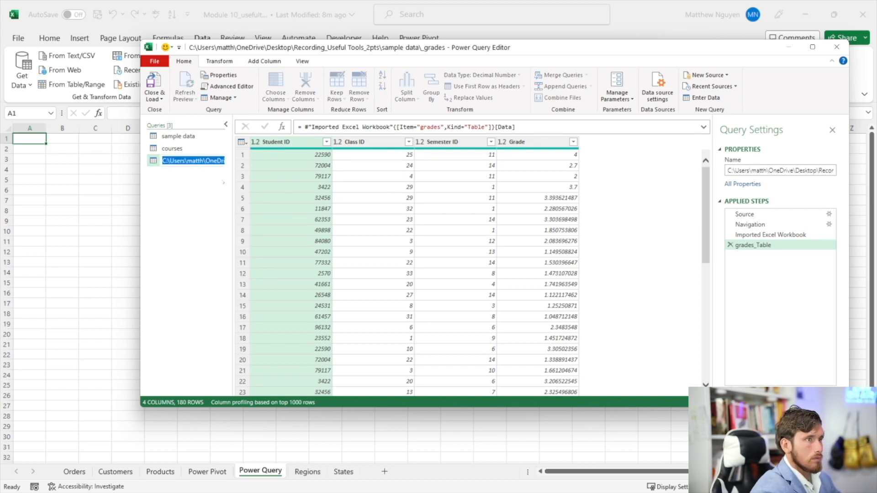
pyautogui.click(224, 182)
pyautogui.click(838, 47)
pyautogui.click(488, 267)
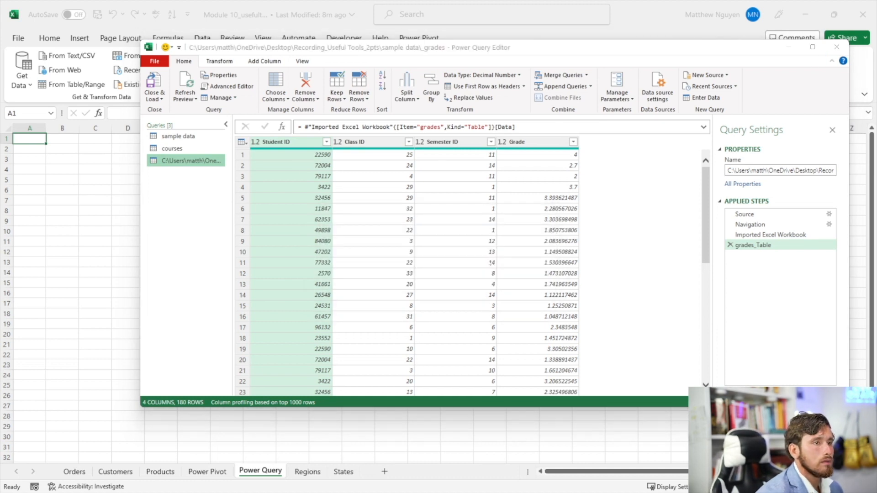
# - Import the courses table from the courses.xlsx workbook in the sample data folder and load it into a worksheet
pyautogui.click(22, 74)
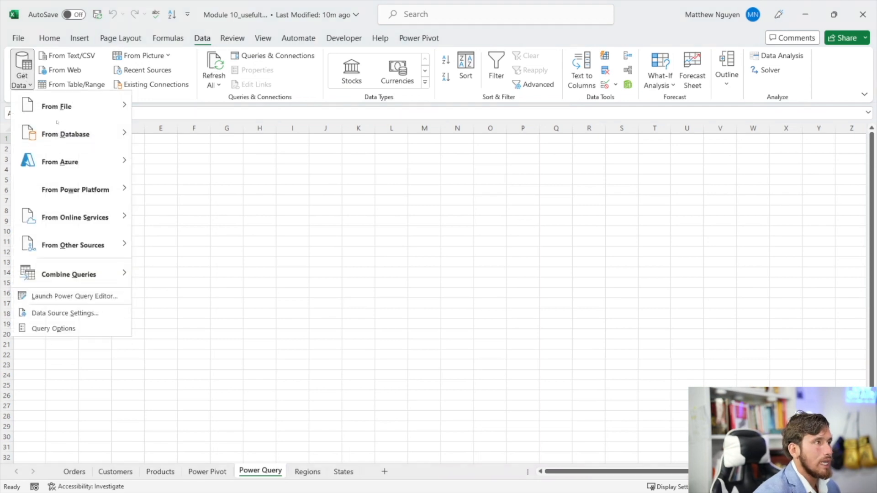
pyautogui.moveTo(68, 106)
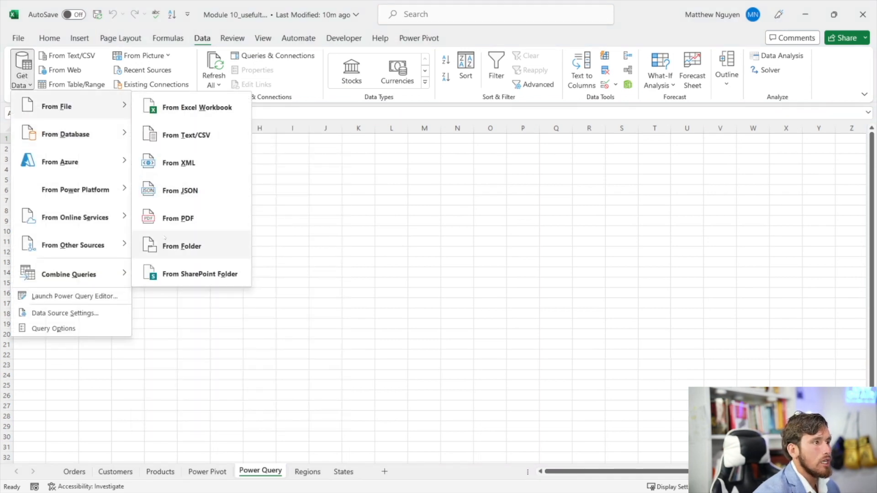
pyautogui.click(164, 107)
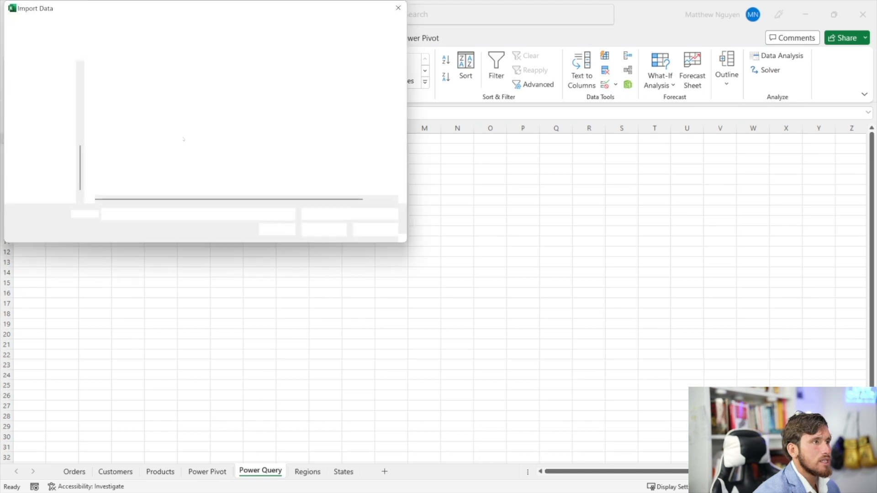
pyautogui.doubleClick(126, 117)
pyautogui.doubleClick(124, 86)
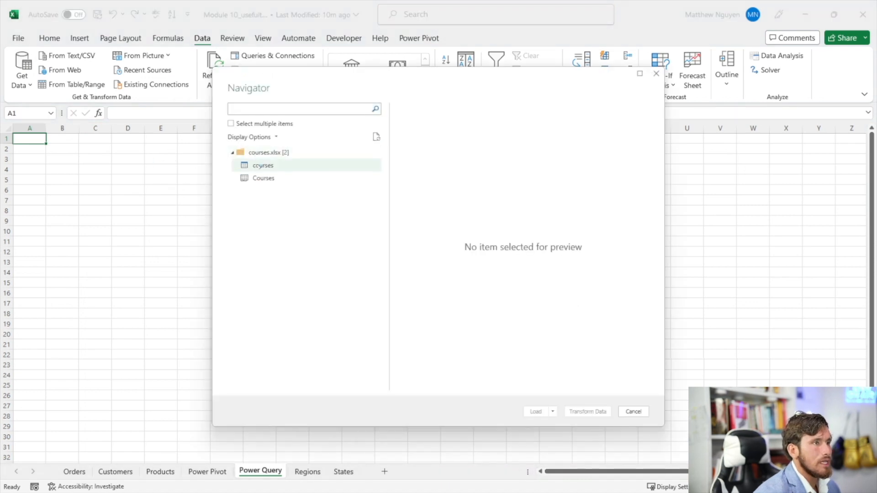
pyautogui.click(263, 165)
pyautogui.click(535, 412)
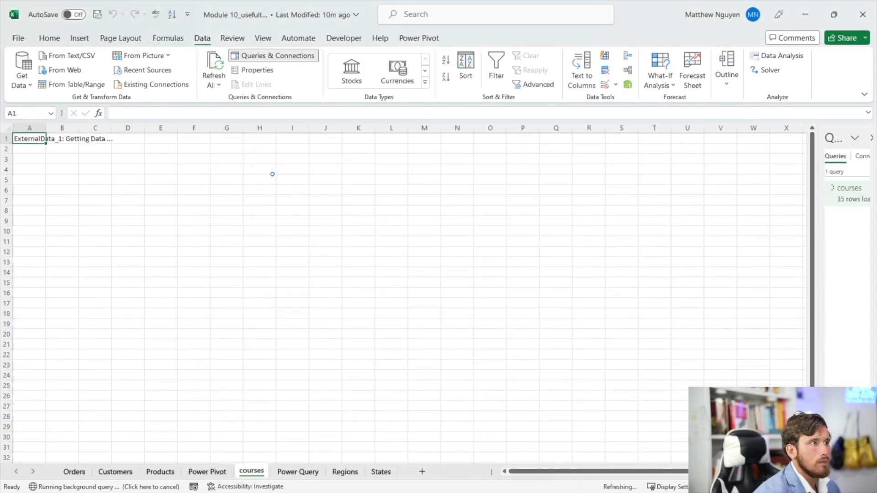
# - Enter Hello as the class name of COM 201 in cell C2 of the loaded courses table
pyautogui.click(164, 150)
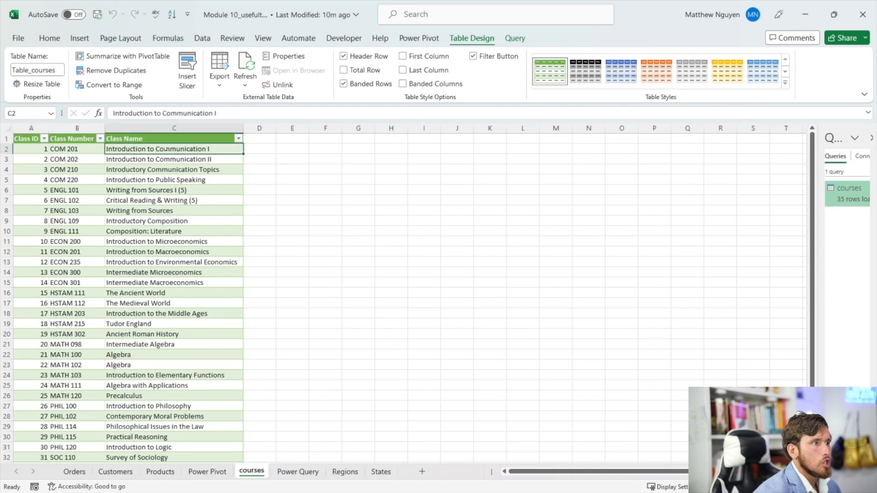
pyautogui.write('Hello')
pyautogui.press('Return')
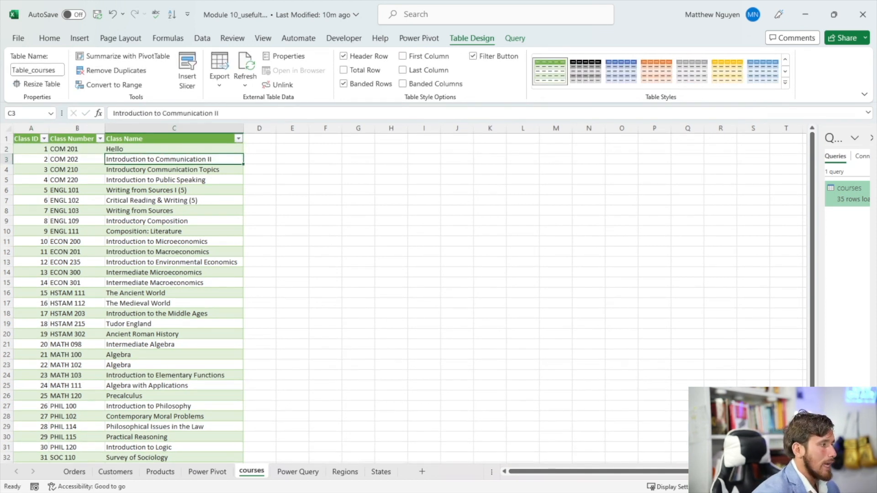
pyautogui.hotkey('alt', 'Tab')
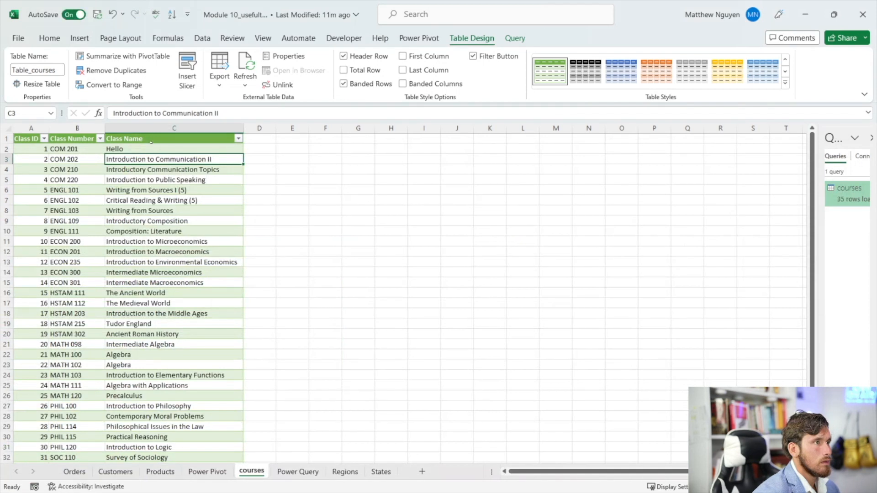
pyautogui.hotkey('alt', 'Tab')
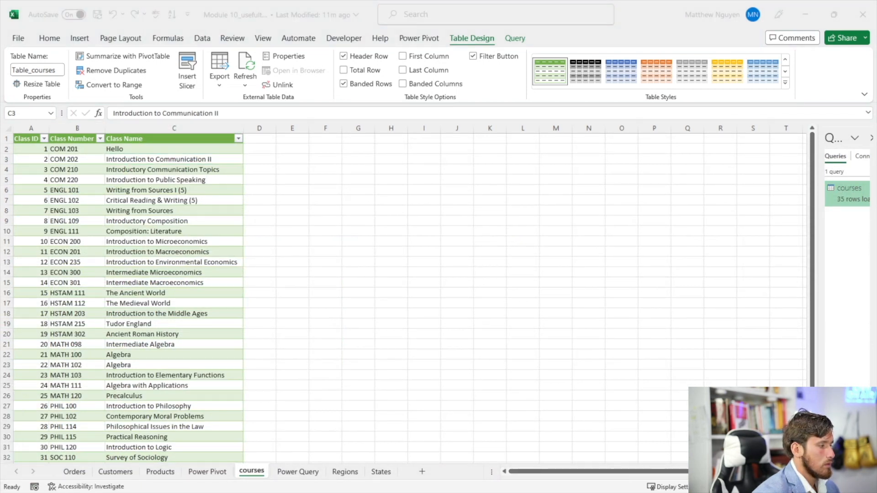
pyautogui.hotkey('alt', 'Tab')
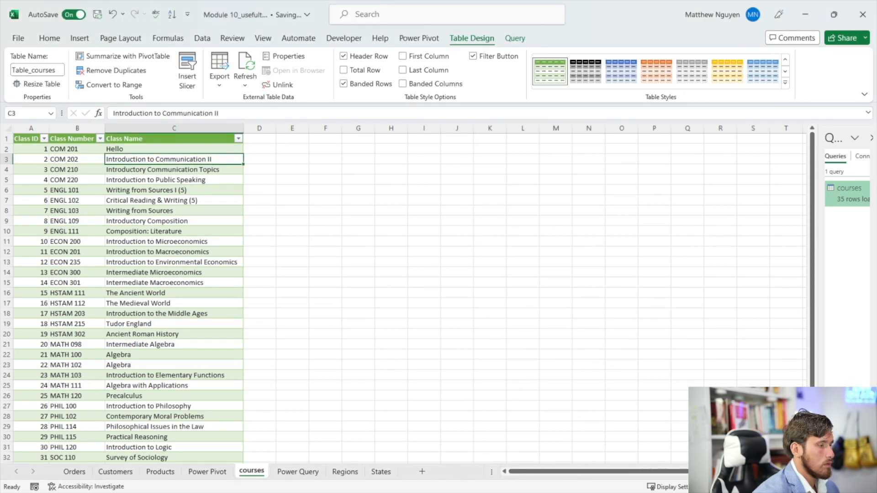
pyautogui.hotkey('alt', 'Tab')
pyautogui.moveTo(319, 155); pyautogui.dragTo(242, 130)
pyautogui.click(819, 114)
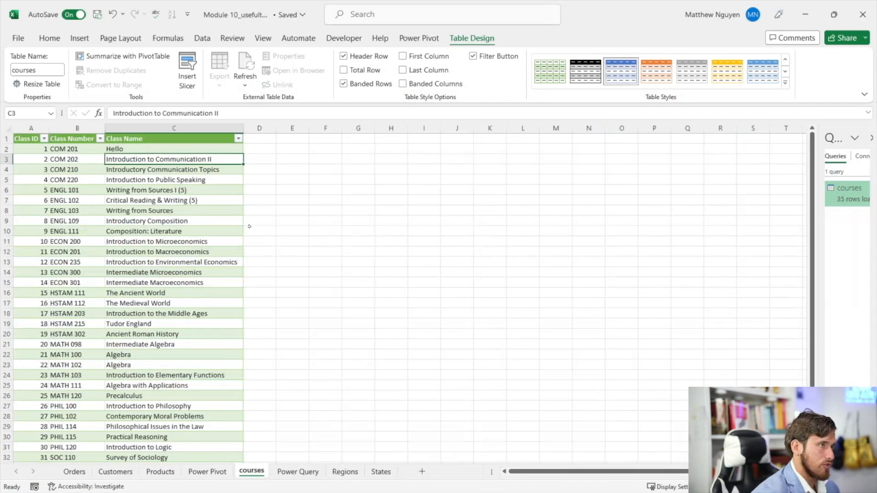
# - Undo the Hello entry in cell C2 of the courses table
pyautogui.hotkey('ctrl', 'z')
pyautogui.hotkey('ctrl', 'z')
pyautogui.hotkey('ctrl', 'z')
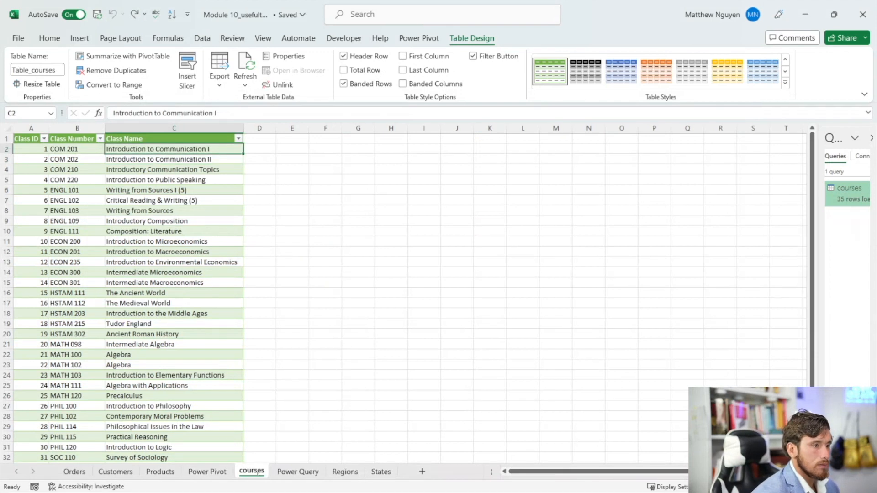
# - Move the courses sheet to the end, after the States sheet
pyautogui.moveTo(398, 473); pyautogui.dragTo(398, 473)
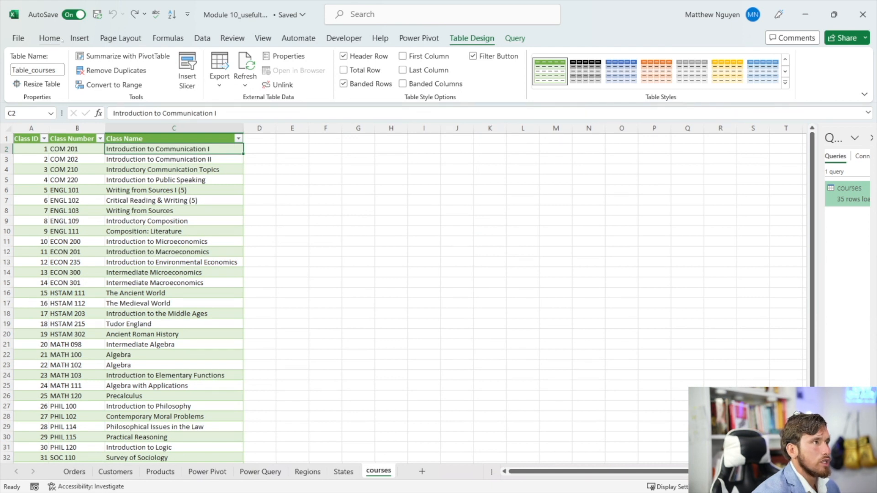
# - Import the grades table from the grades.xlsx workbook in the sample data folder and load it into a worksheet
pyautogui.click(201, 38)
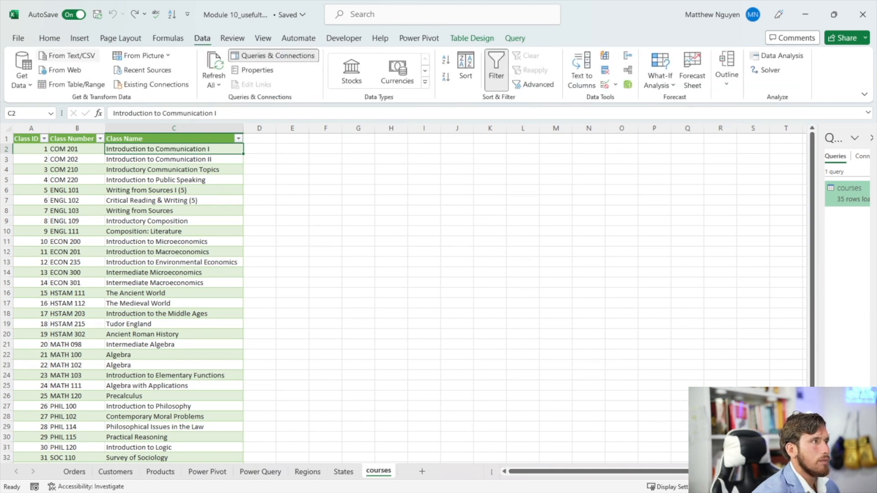
pyautogui.click(22, 75)
pyautogui.moveTo(74, 106)
pyautogui.click(196, 108)
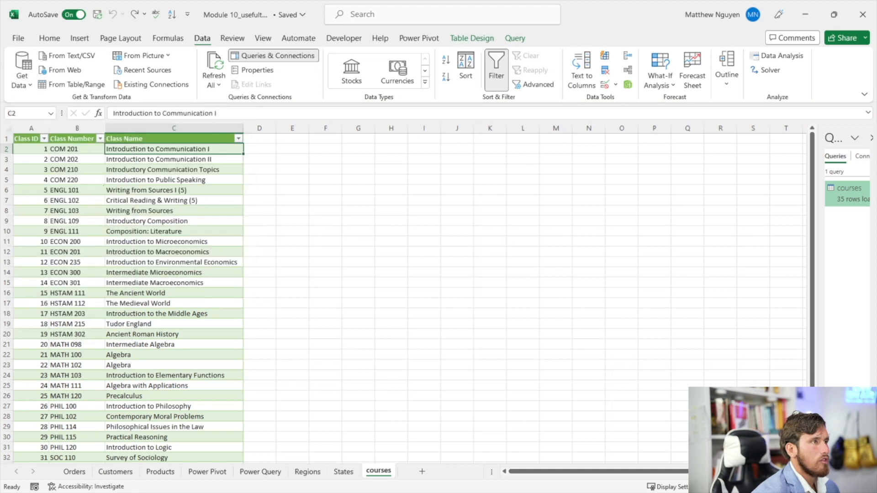
pyautogui.click(136, 88)
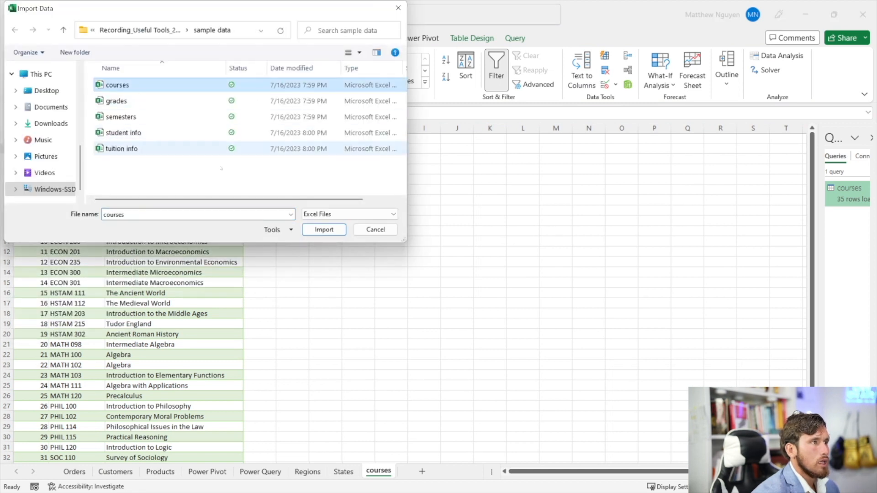
pyautogui.click(117, 100)
pyautogui.press('Return')
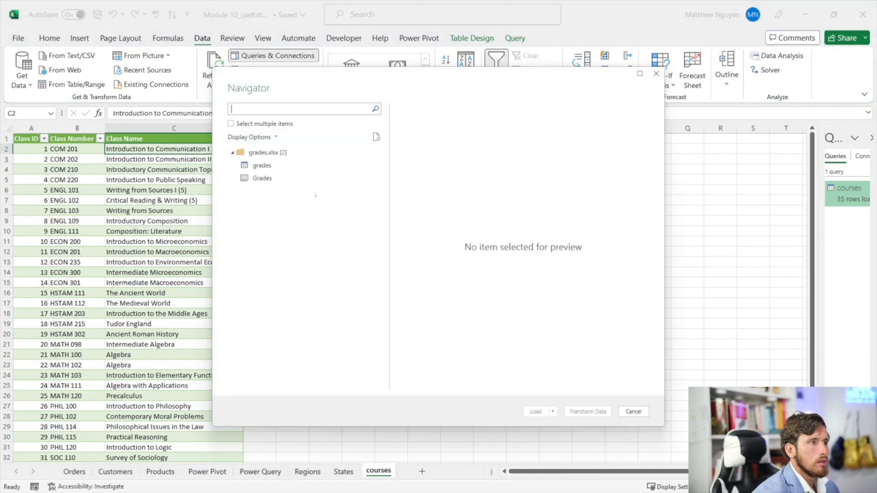
pyautogui.click(261, 166)
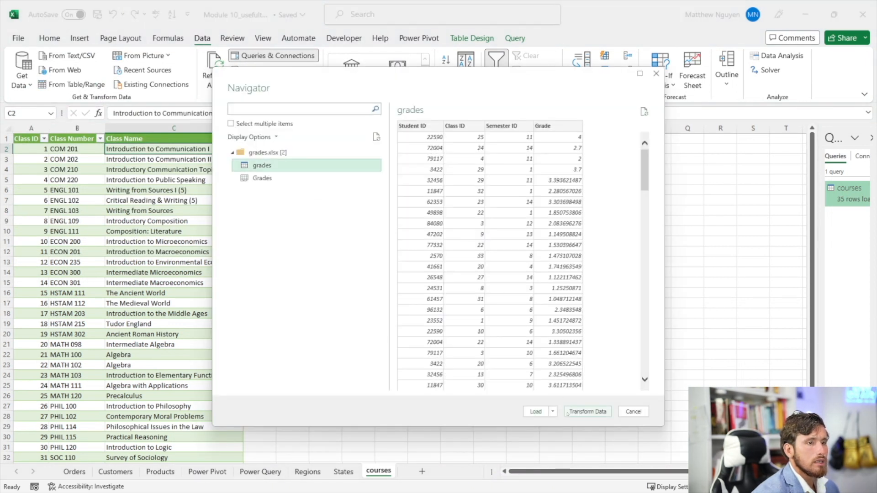
pyautogui.click(536, 411)
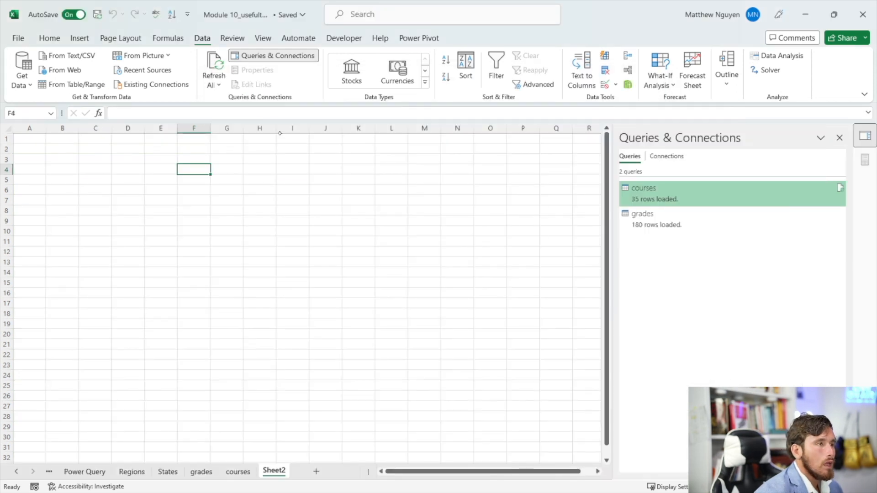
# - Get data from the semesters.xlsx workbook in the sample data folder and open its contents in the Navigator
pyautogui.click(120, 179)
pyautogui.click(22, 75)
pyautogui.moveTo(46, 109)
pyautogui.click(192, 106)
pyautogui.click(273, 119)
pyautogui.click(325, 229)
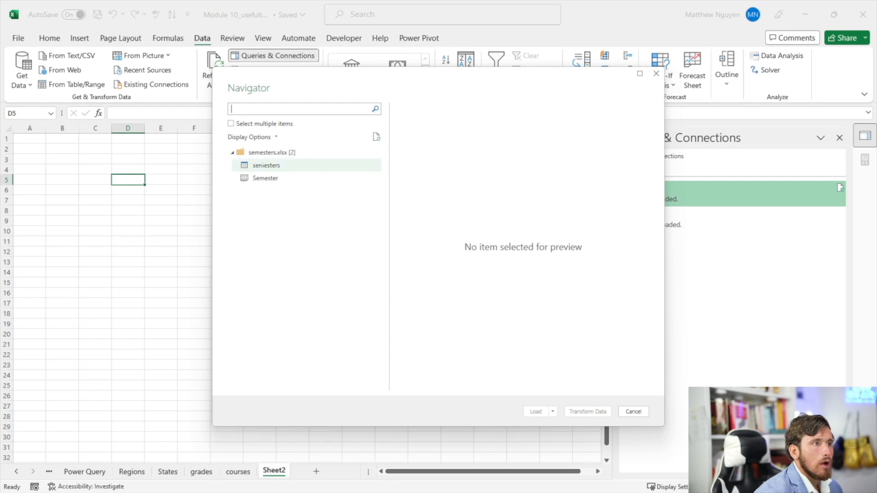
# - Open the semesters table from semesters.xlsx in the Power Query Editor for transformation
pyautogui.click(267, 166)
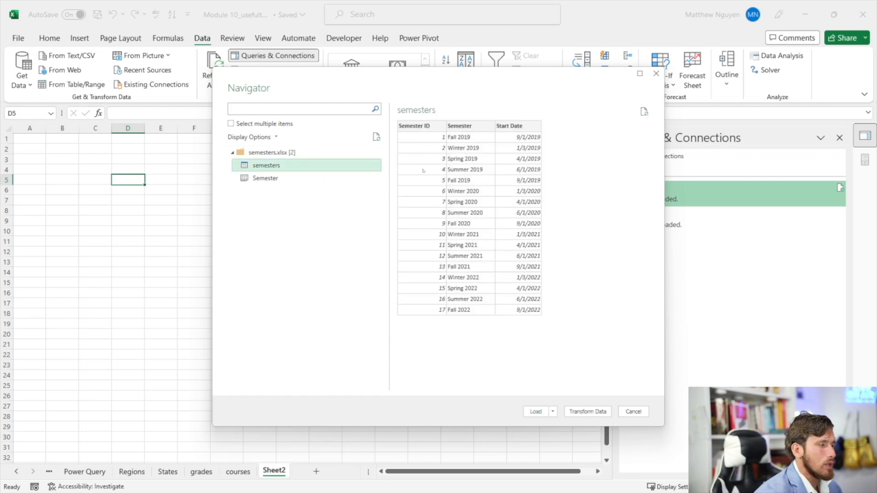
pyautogui.click(577, 411)
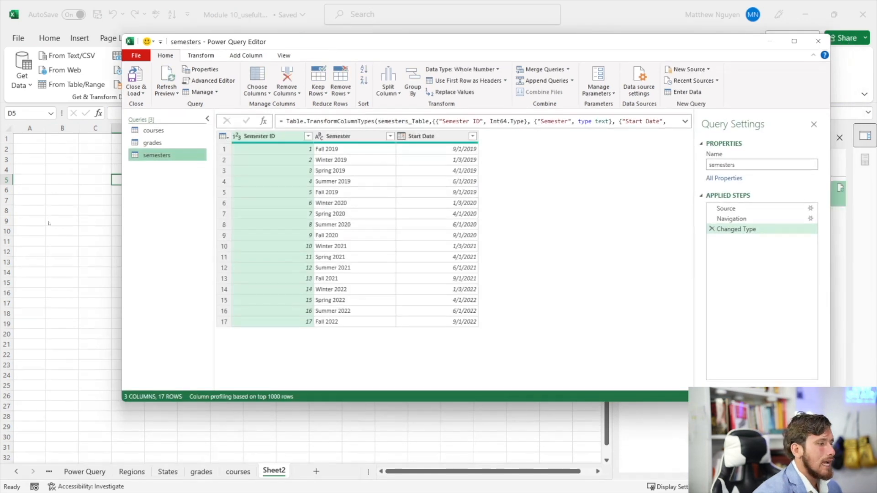
pyautogui.click(136, 75)
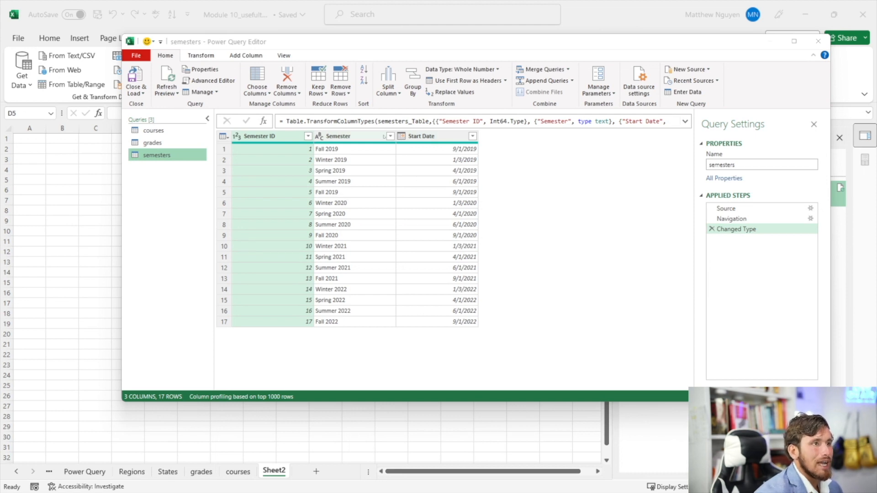
# - Split the Semester column by the space delimiter at its left-most occurrence
pyautogui.click(383, 137)
pyautogui.click(275, 137)
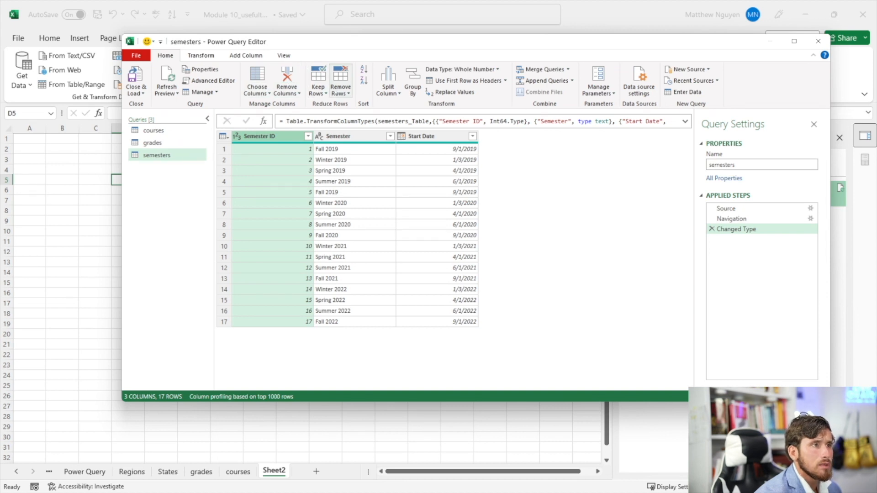
pyautogui.click(388, 87)
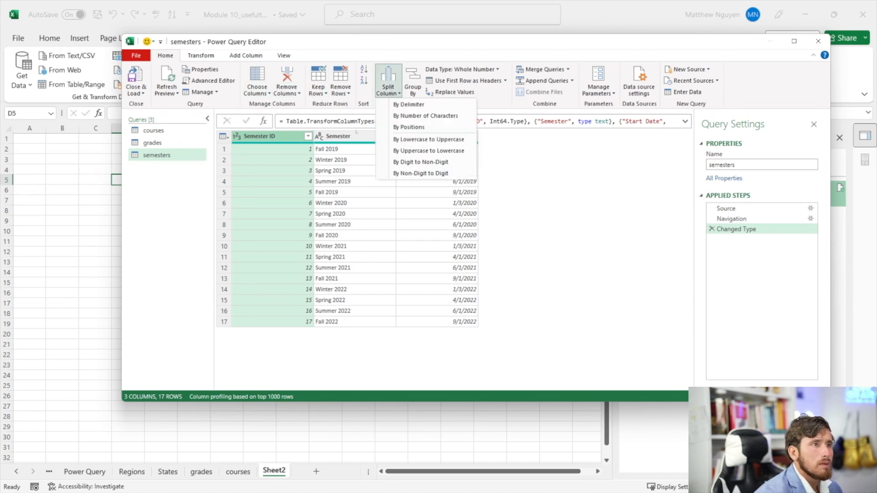
pyautogui.click(345, 136)
pyautogui.click(357, 136)
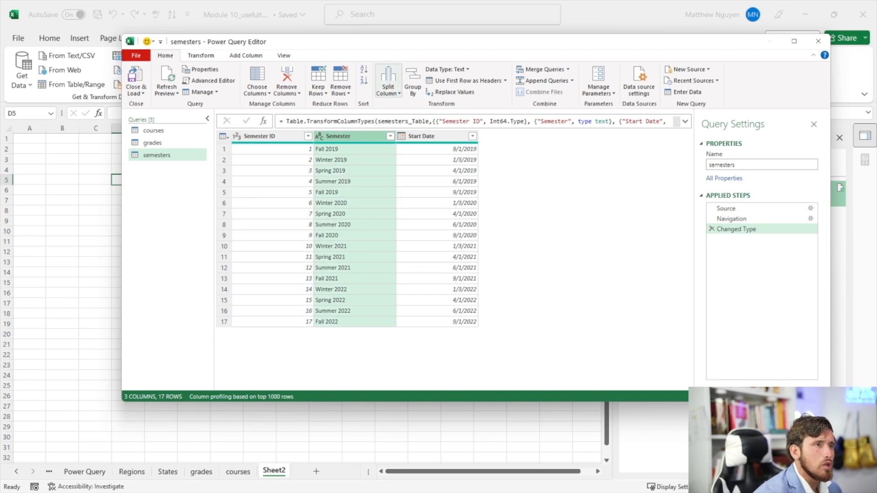
pyautogui.click(388, 84)
pyautogui.click(409, 104)
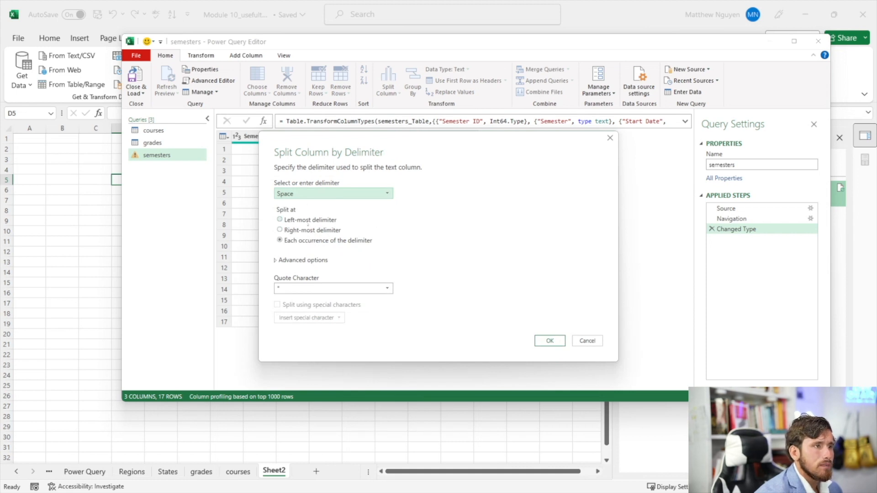
pyautogui.click(307, 220)
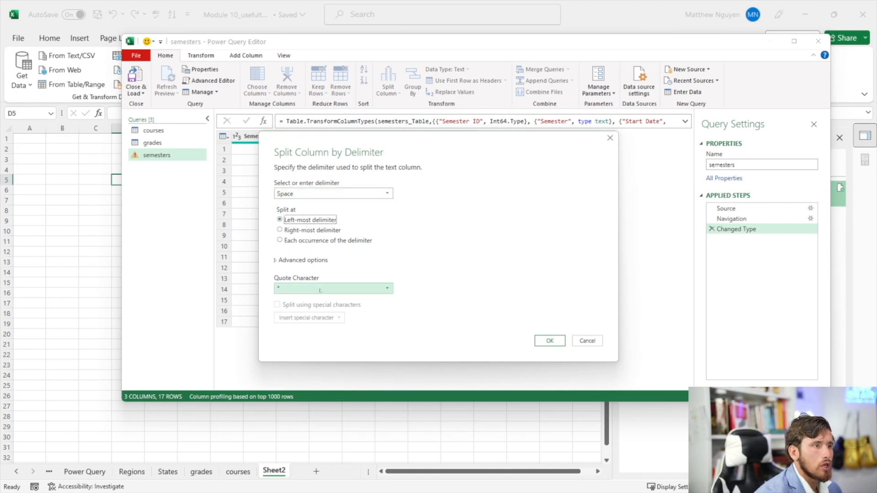
pyautogui.click(550, 341)
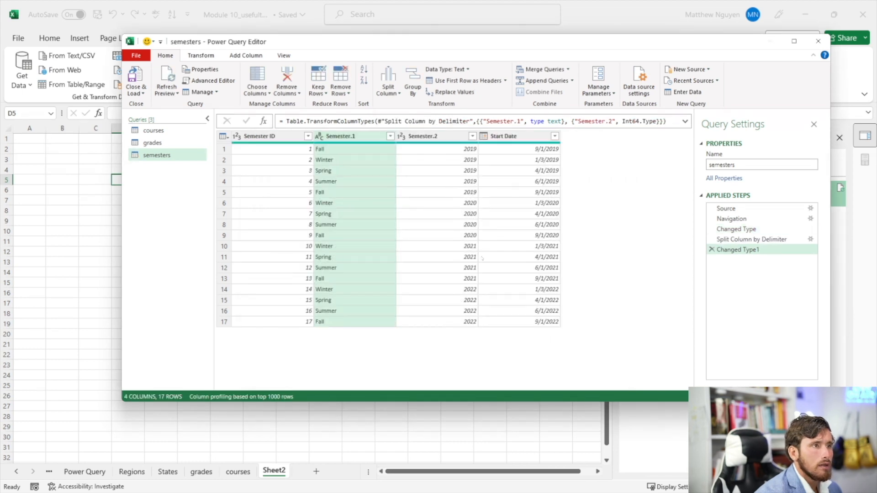
# - Rename the split column holding the years as Year and the one holding the seasons as Semester
pyautogui.click(424, 137)
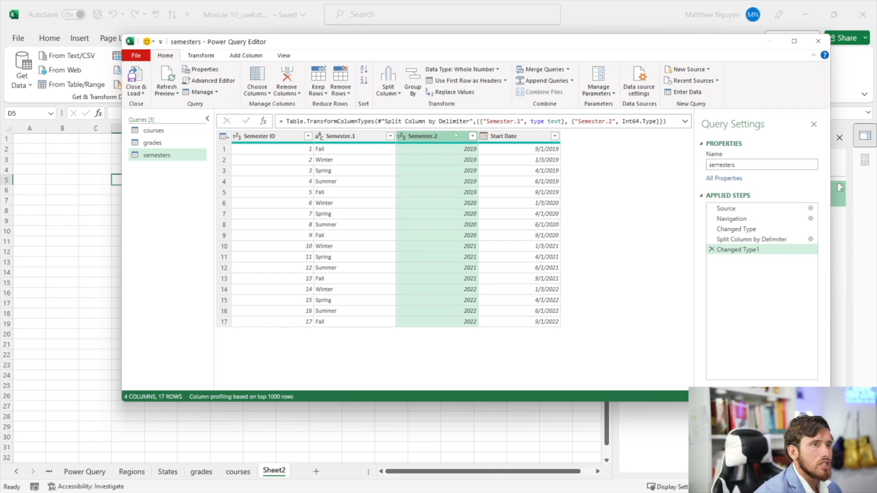
pyautogui.doubleClick(456, 136)
pyautogui.write('Year')
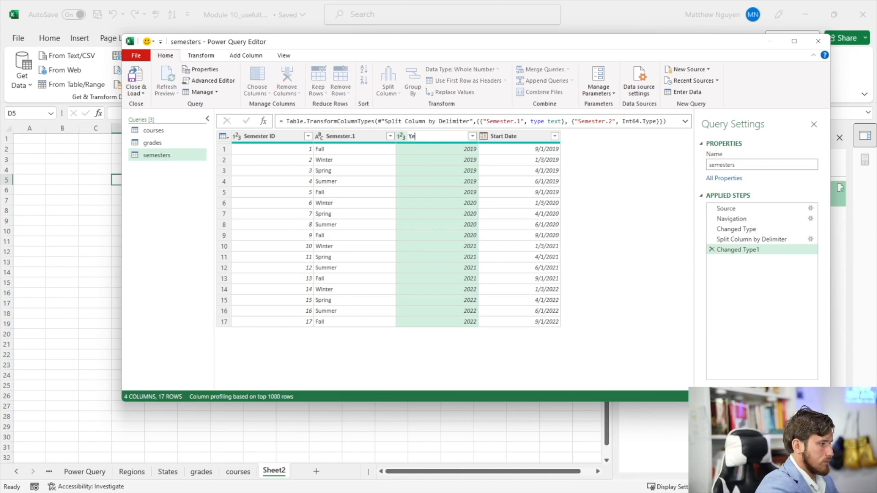
pyautogui.press('Return')
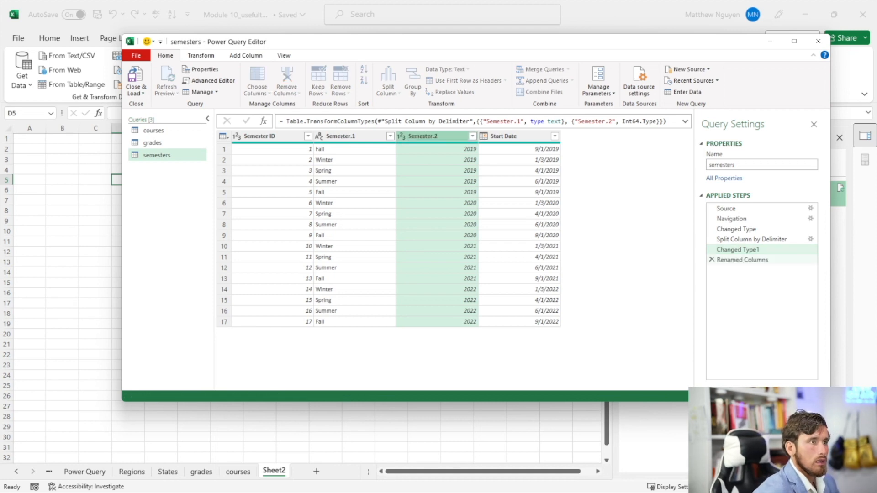
pyautogui.click(342, 137)
pyautogui.press('BackSpace')
pyautogui.press('BackSpace')
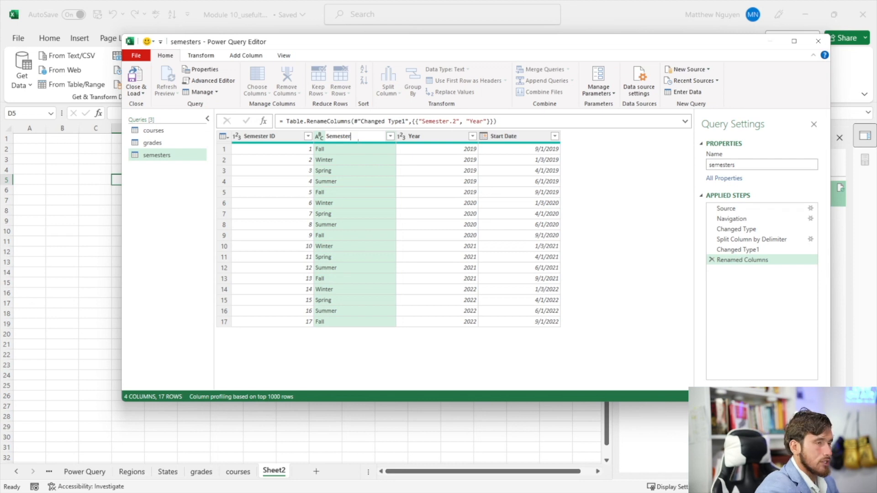
pyautogui.press('Return')
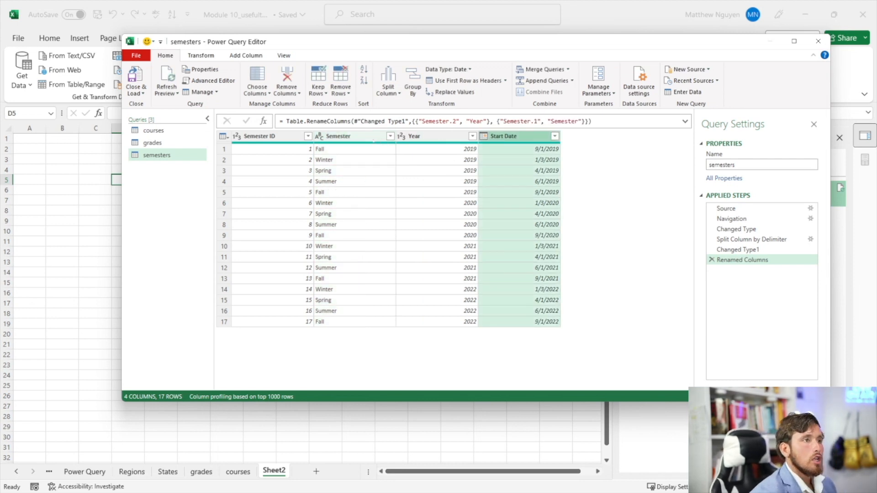
# - Delete the applied steps for the column renaming, the type change and the delimiter split
pyautogui.click(421, 137)
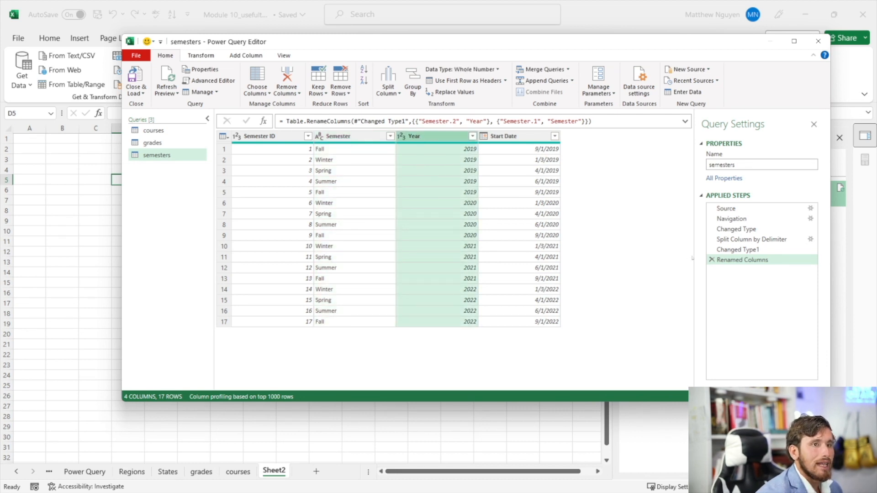
pyautogui.click(712, 260)
pyautogui.click(711, 250)
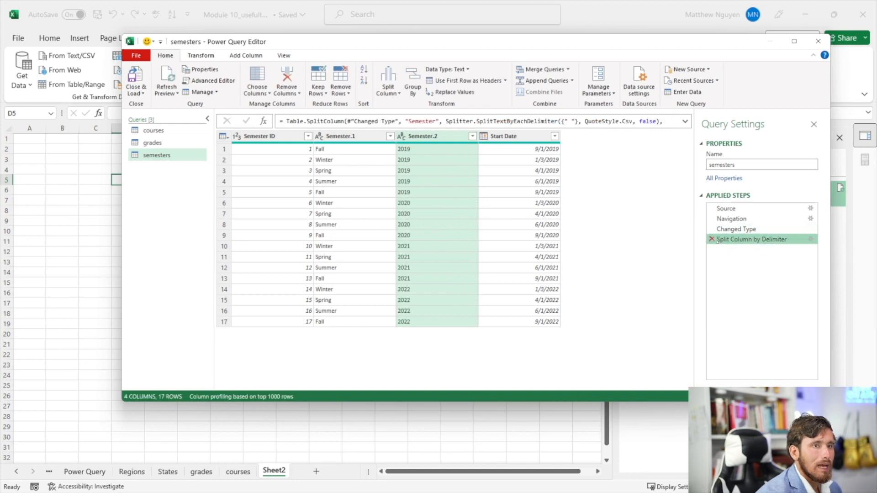
pyautogui.click(712, 239)
# - Duplicate the Semester column and move the copy between Semester and Start Date
pyautogui.rightClick(338, 136)
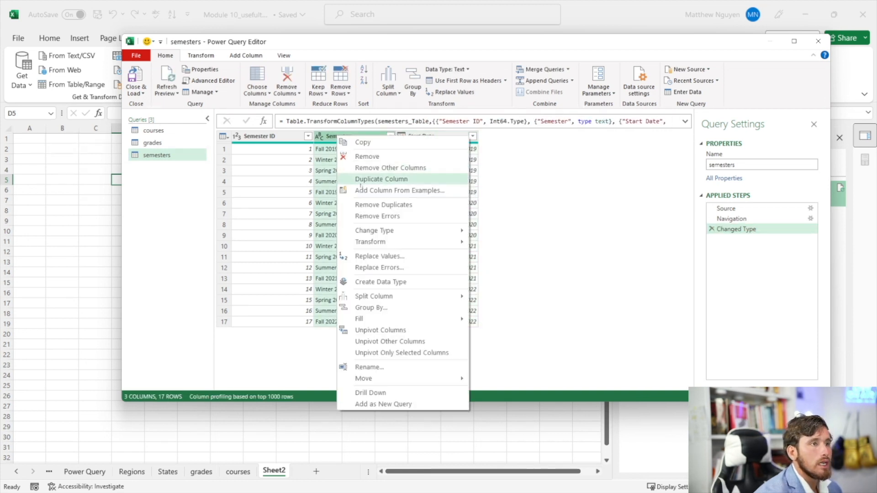
pyautogui.click(371, 179)
pyautogui.moveTo(485, 139); pyautogui.dragTo(435, 137)
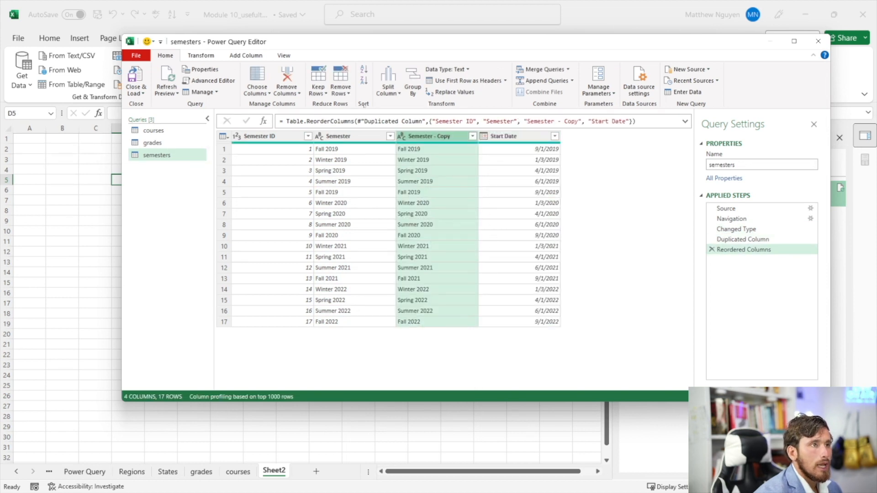
# - Split the Semester - Copy column by the space delimiter at each occurrence
pyautogui.click(388, 85)
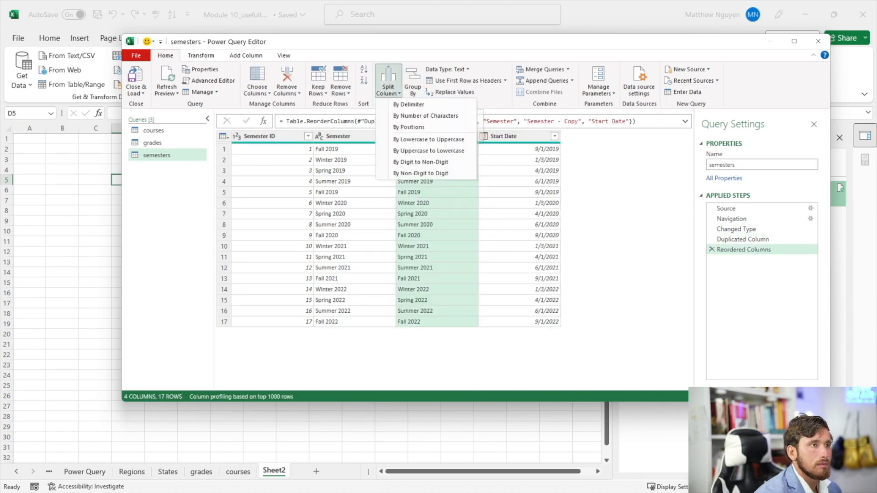
pyautogui.click(409, 105)
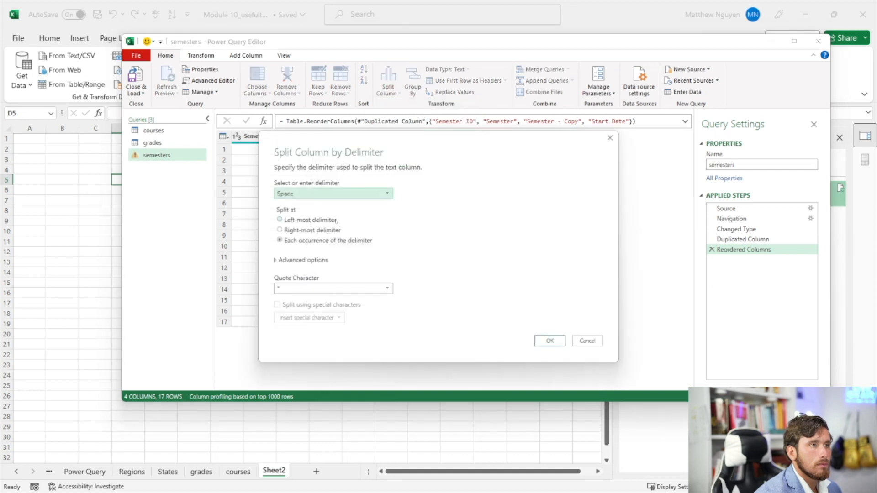
pyautogui.click(549, 340)
# - Rename the split column with the seasons as Semester Type and the one with the years as Year
pyautogui.doubleClick(432, 137)
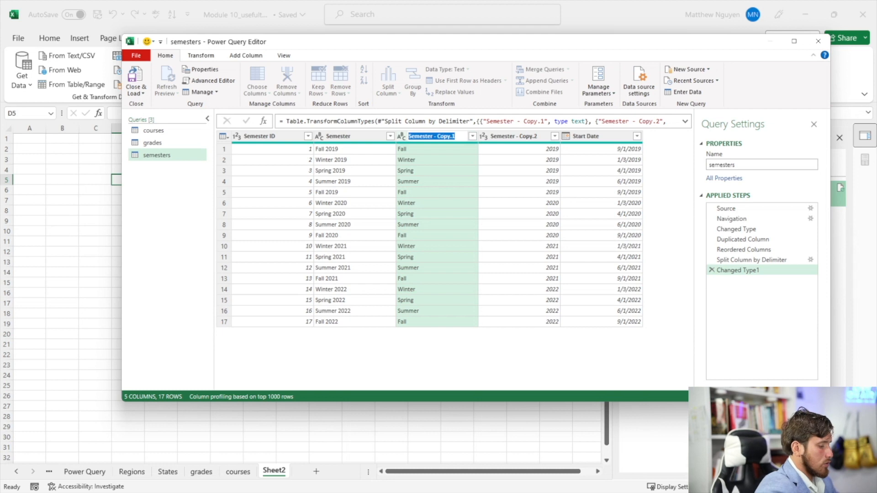
pyautogui.write('Semester')
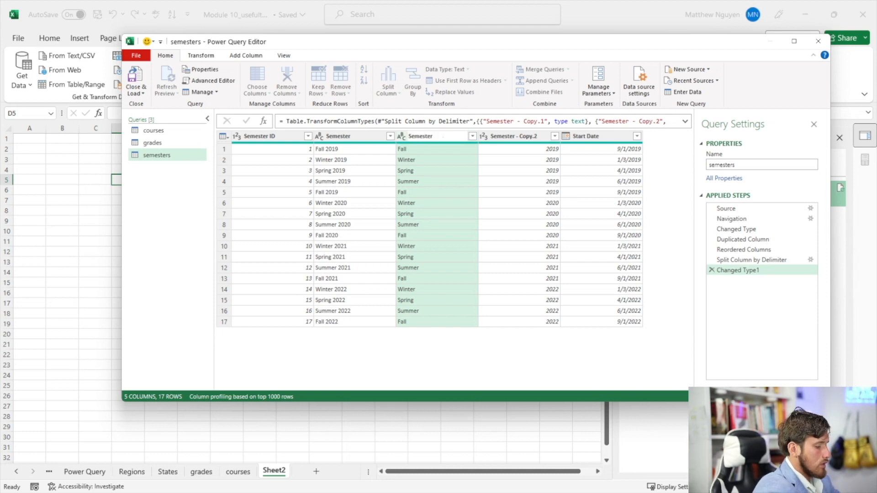
pyautogui.write(' Type')
pyautogui.press('Return')
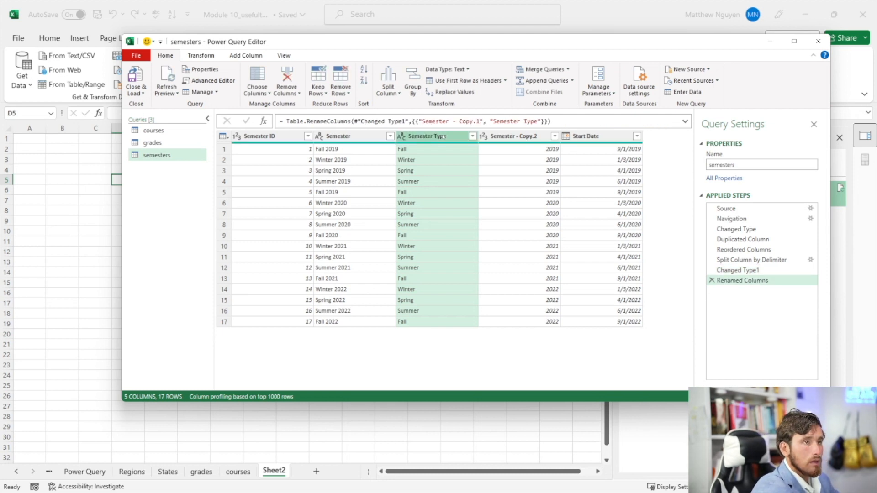
pyautogui.doubleClick(510, 136)
pyautogui.write('Year')
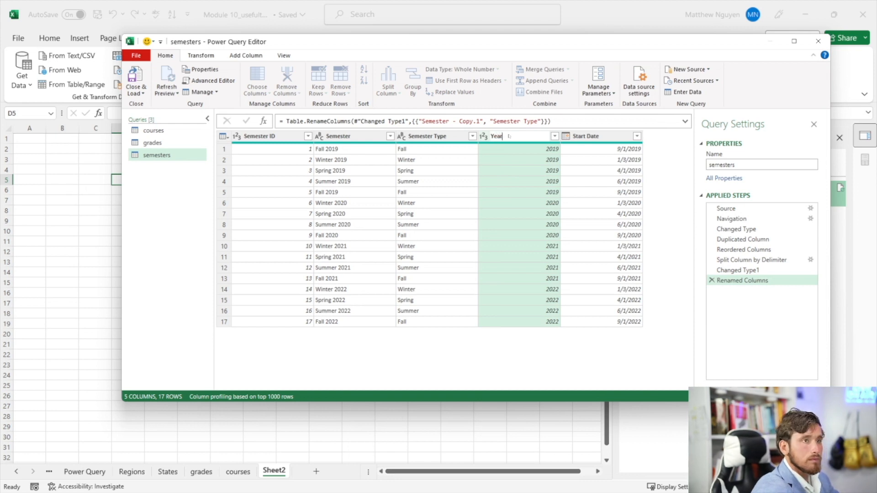
pyautogui.press('Return')
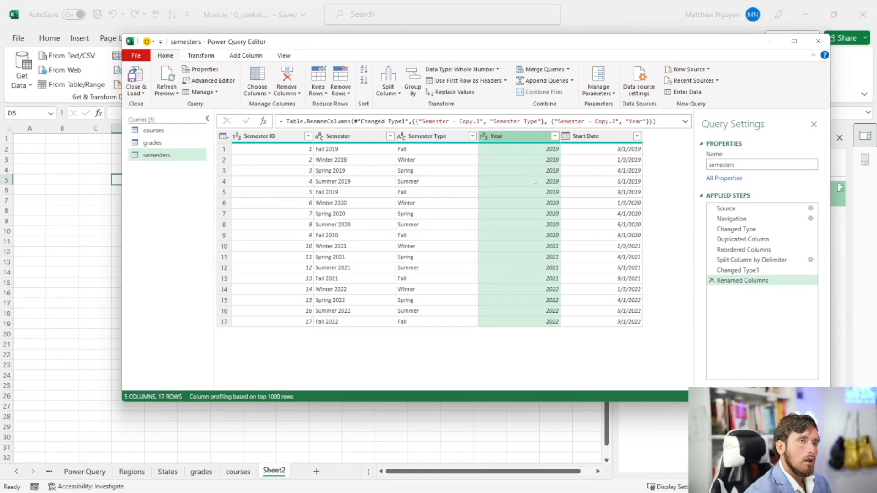
pyautogui.click(579, 136)
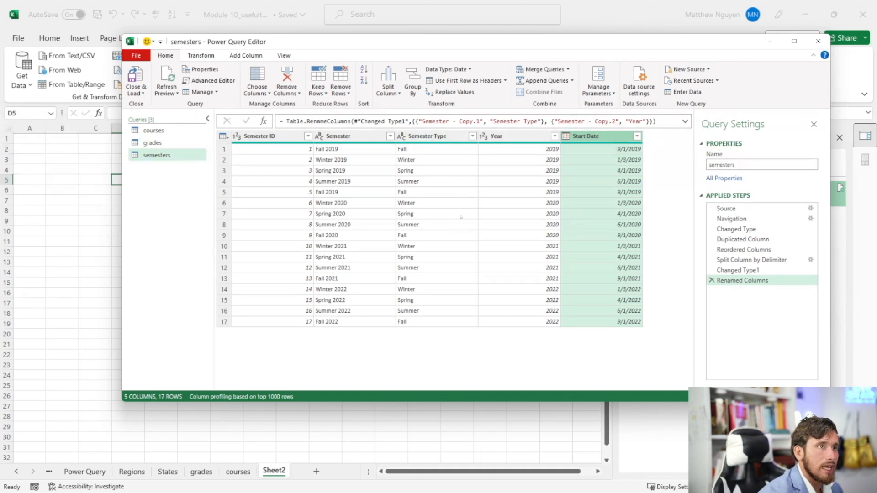
pyautogui.click(425, 181)
pyautogui.click(498, 136)
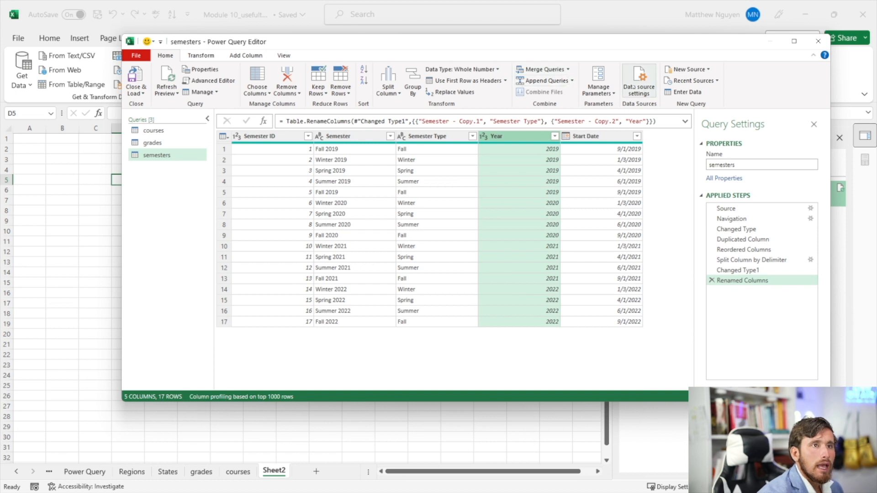
pyautogui.click(201, 55)
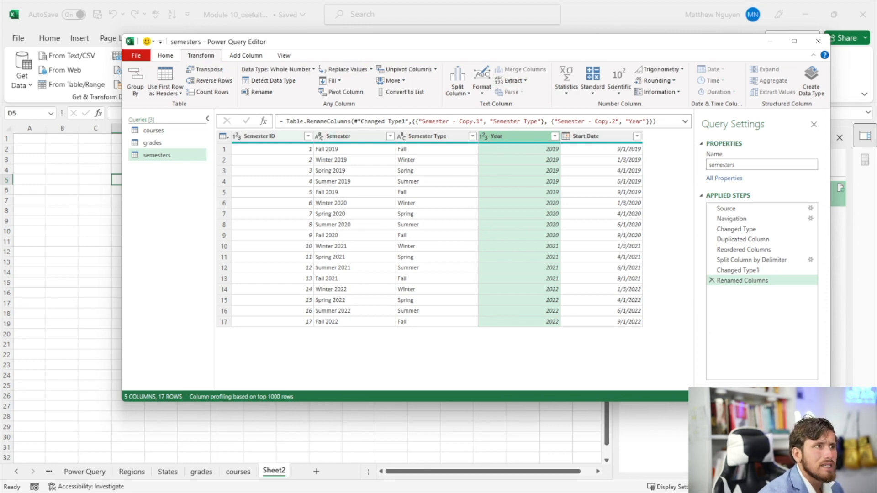
pyautogui.click(246, 56)
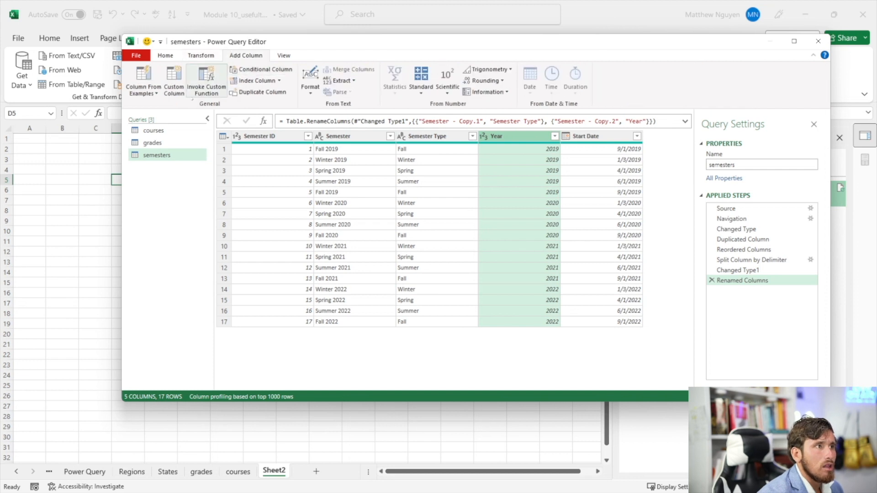
pyautogui.click(286, 56)
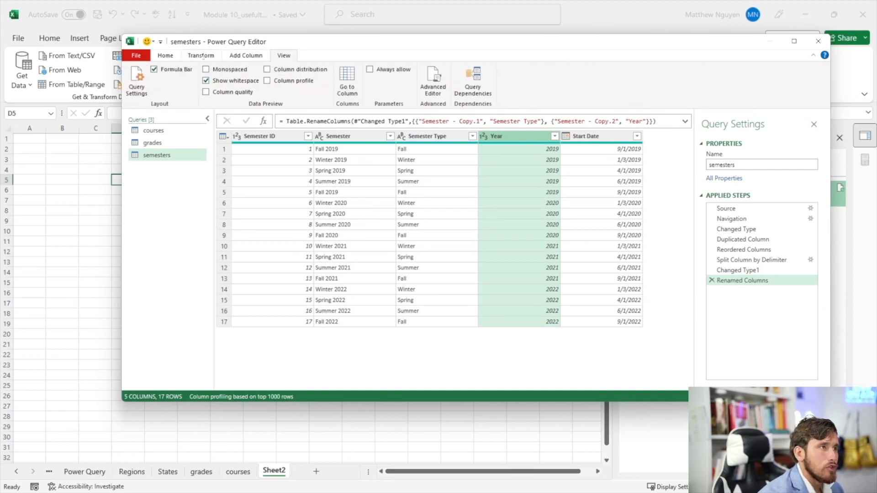
pyautogui.click(202, 56)
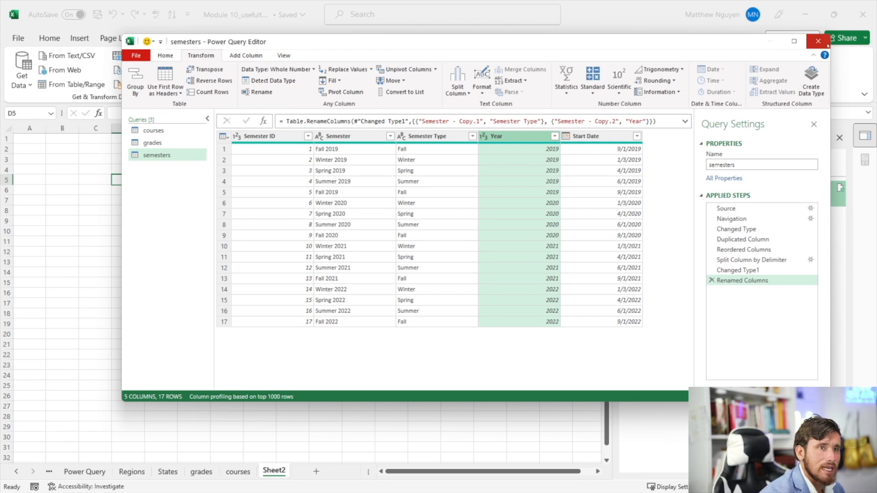
# - Close the Power Query Editor and keep the changes so the semesters query loads into the workbook
pyautogui.click(818, 41)
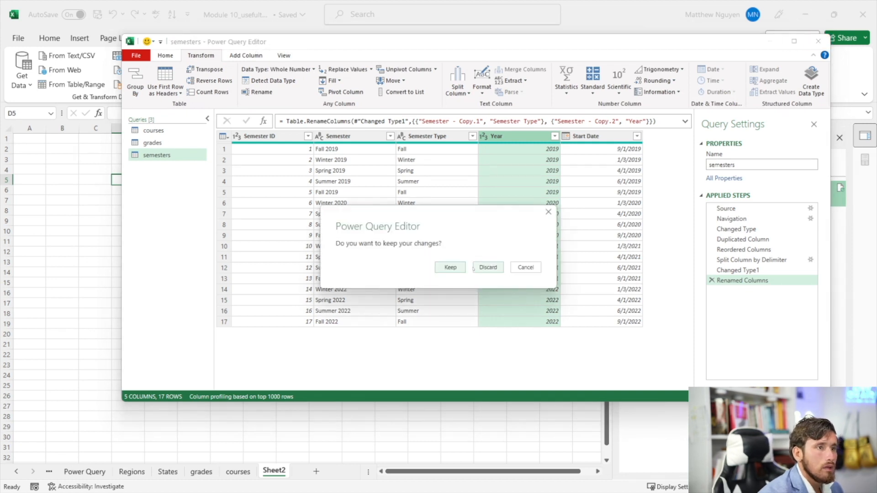
pyautogui.click(465, 265)
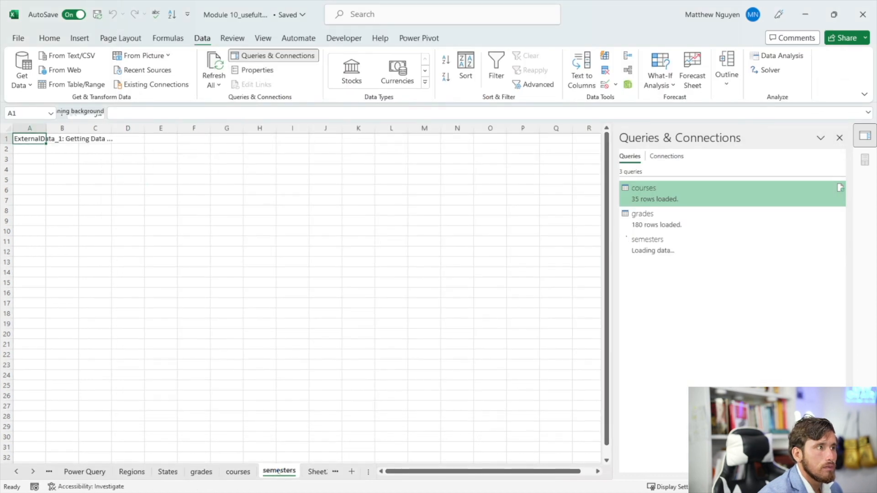
# - Switch to the empty Sheet2 worksheet, leaving its name unchanged, and select cell B4
pyautogui.click(318, 472)
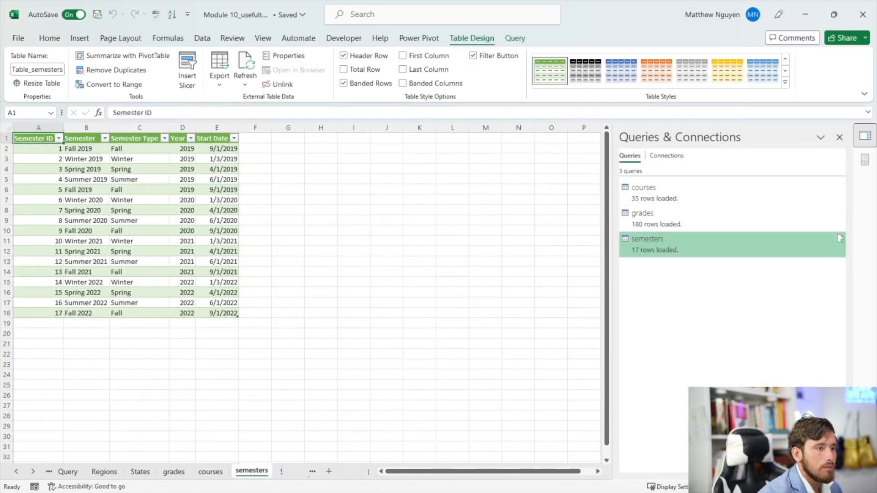
pyautogui.doubleClick(264, 471)
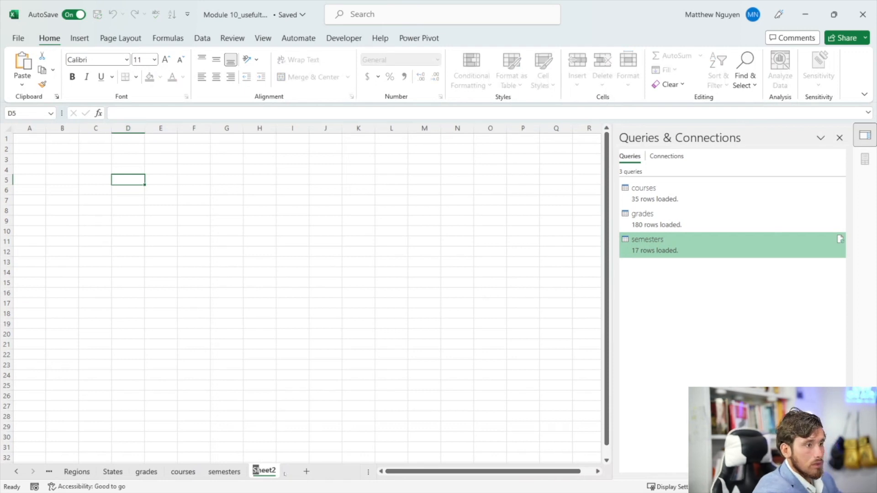
pyautogui.press('Escape')
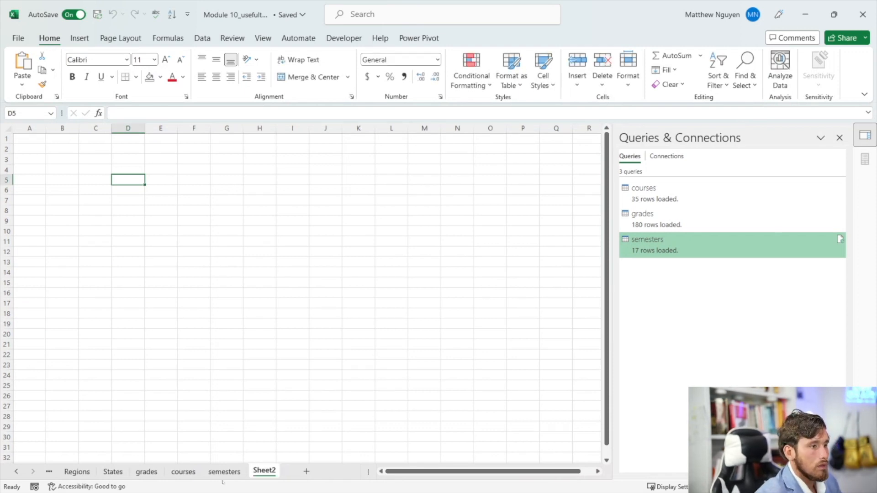
pyautogui.click(223, 472)
pyautogui.click(265, 472)
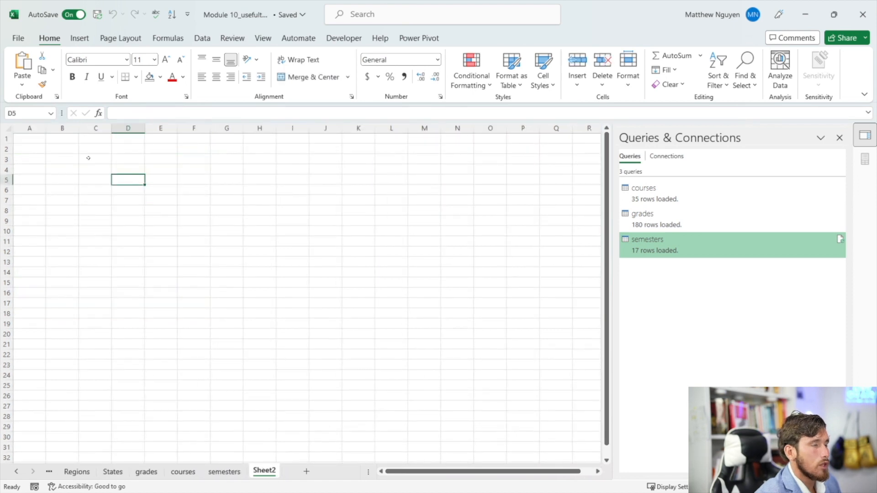
pyautogui.click(71, 169)
# - Import the studentInfo table from the student info Excel workbook and open it for transformation in the Power Query Editor
pyautogui.click(86, 38)
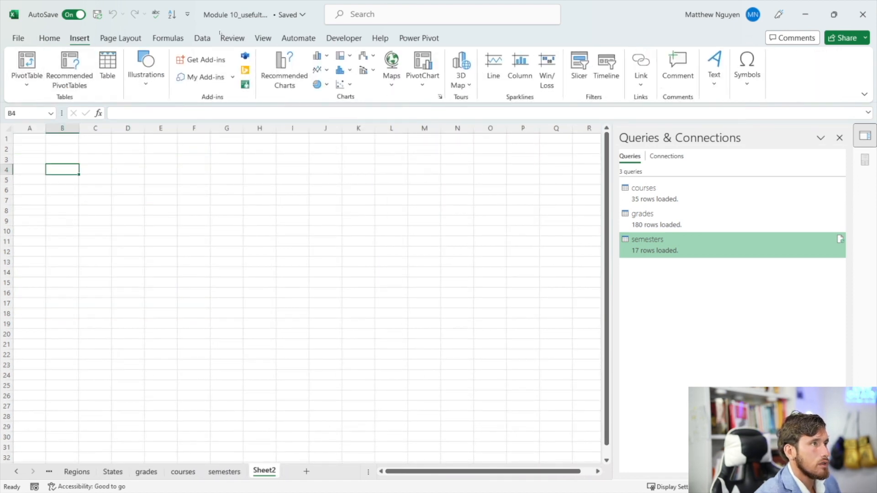
pyautogui.click(202, 38)
pyautogui.click(25, 75)
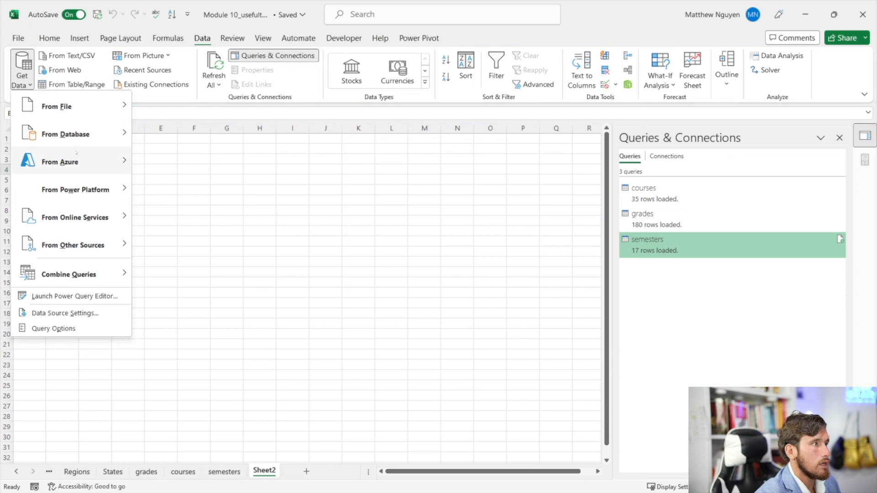
pyautogui.moveTo(89, 108)
pyautogui.click(195, 108)
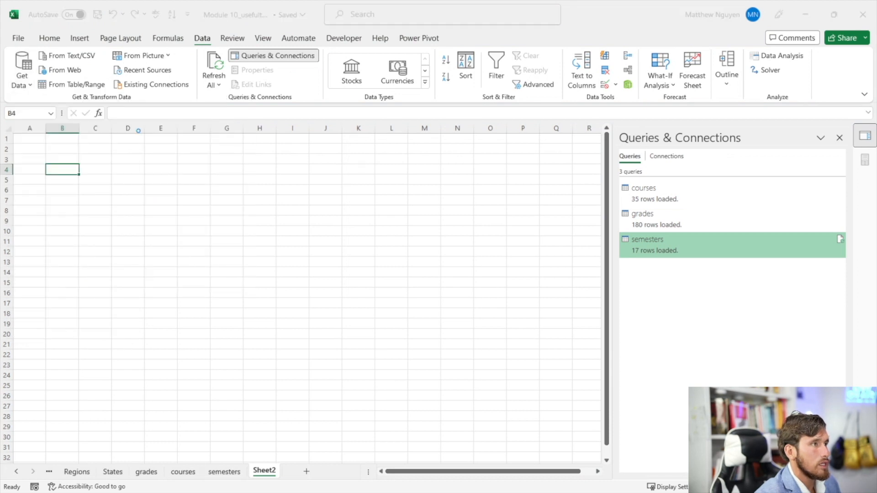
pyautogui.click(124, 134)
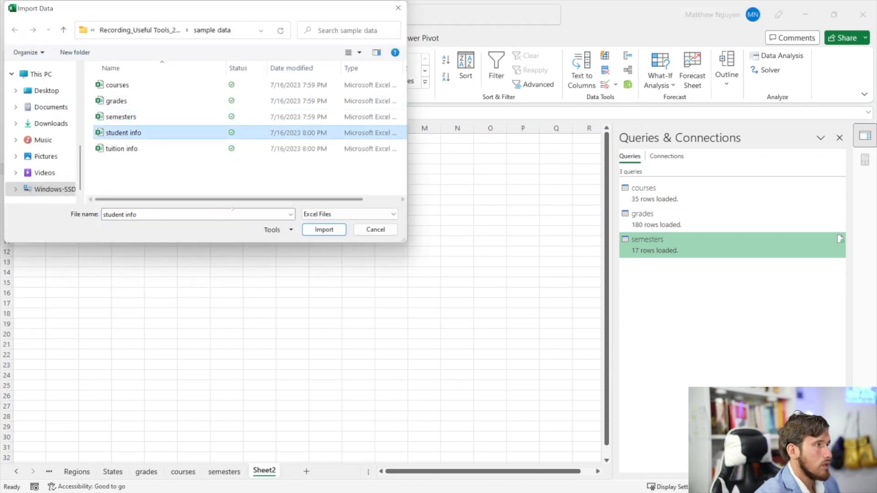
pyautogui.click(308, 231)
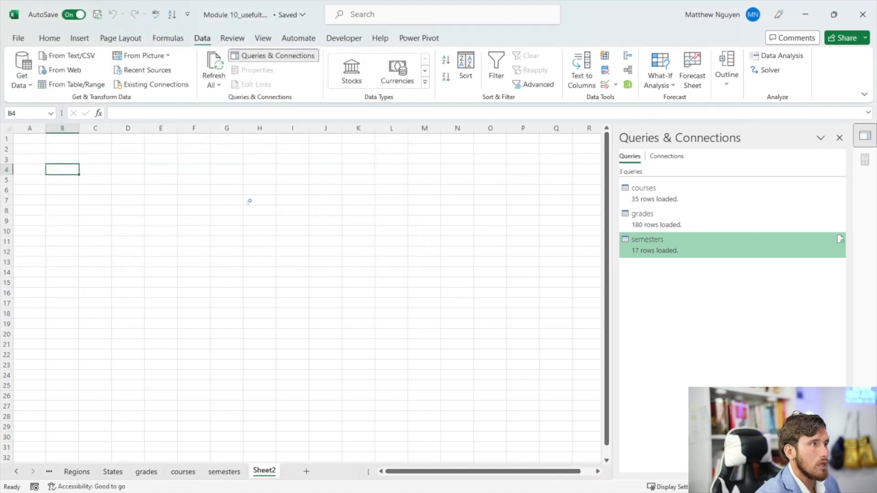
pyautogui.click(268, 165)
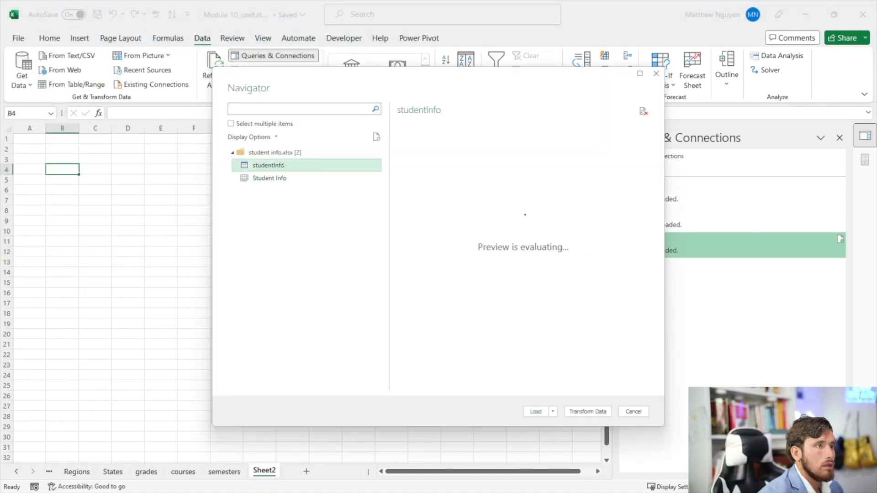
pyautogui.click(581, 413)
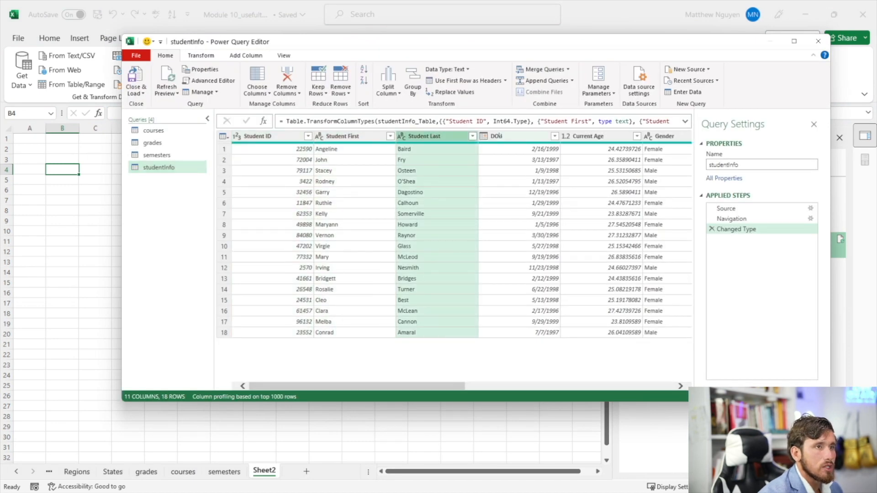
# - Add a merged column of Student First and Student Last, separated by a space and named Full Name
pyautogui.click(499, 135)
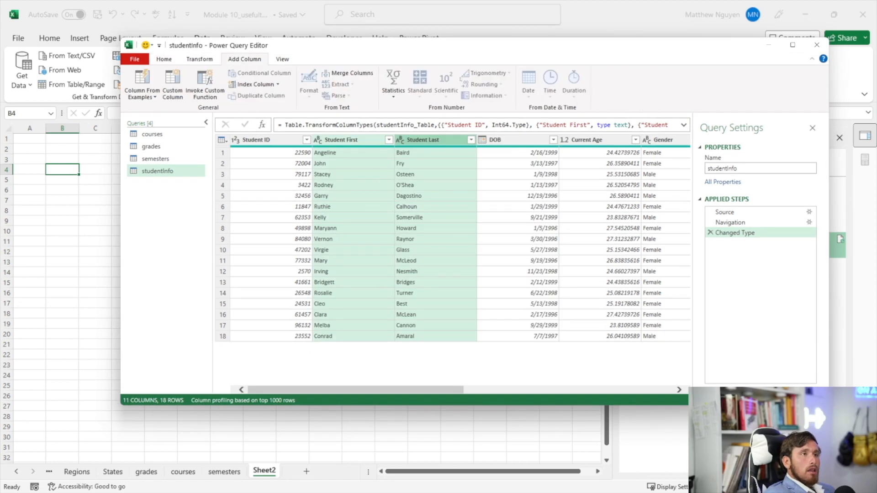
pyautogui.click(348, 73)
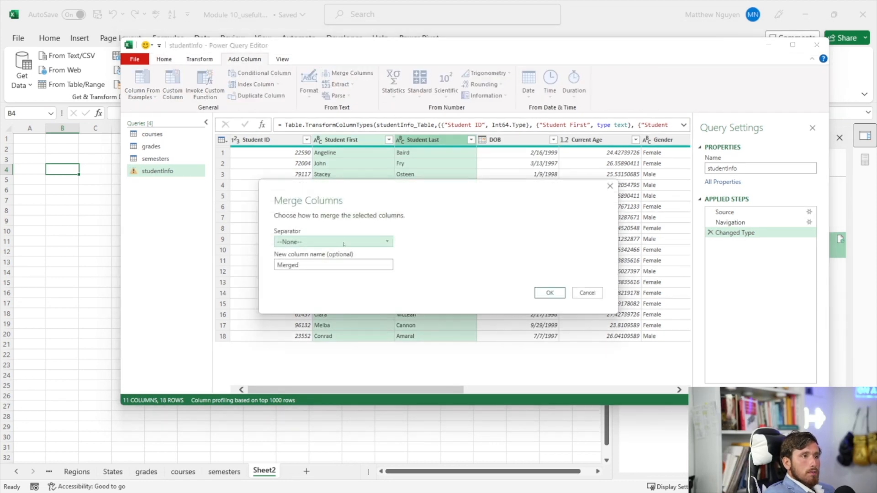
pyautogui.click(345, 244)
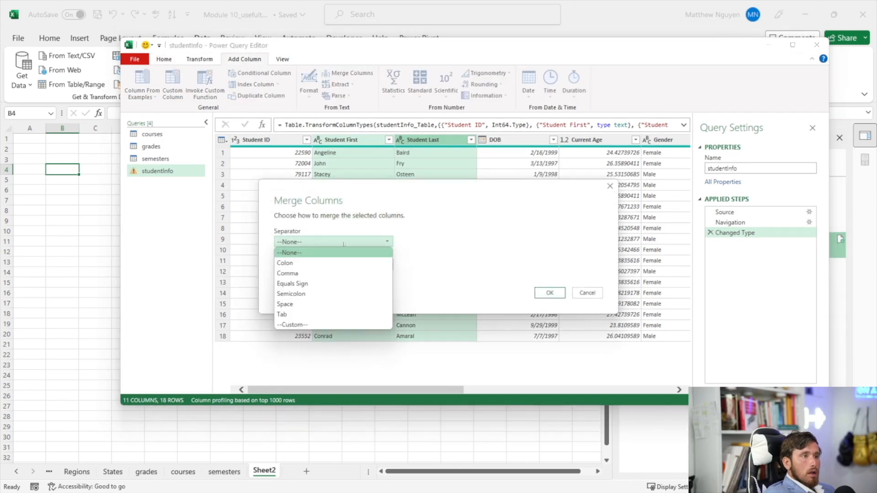
pyautogui.click(337, 305)
pyautogui.doubleClick(295, 266)
pyautogui.write('Full')
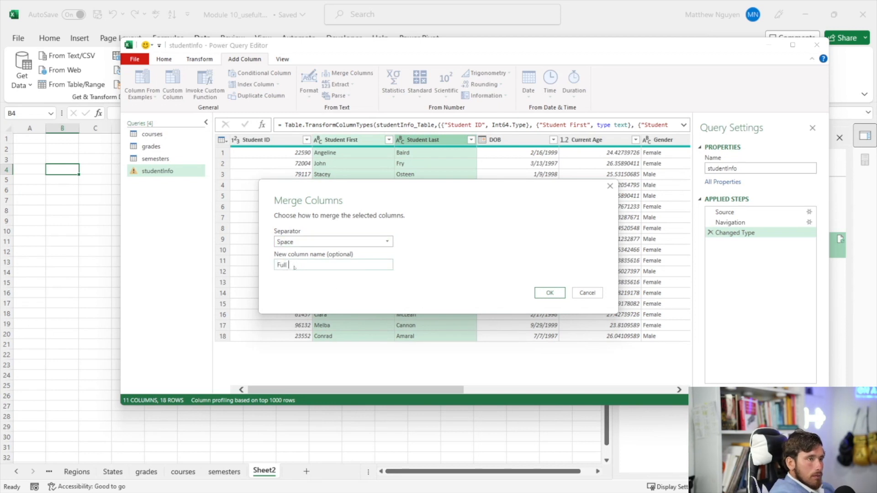
pyautogui.write(' Name')
pyautogui.press('Return')
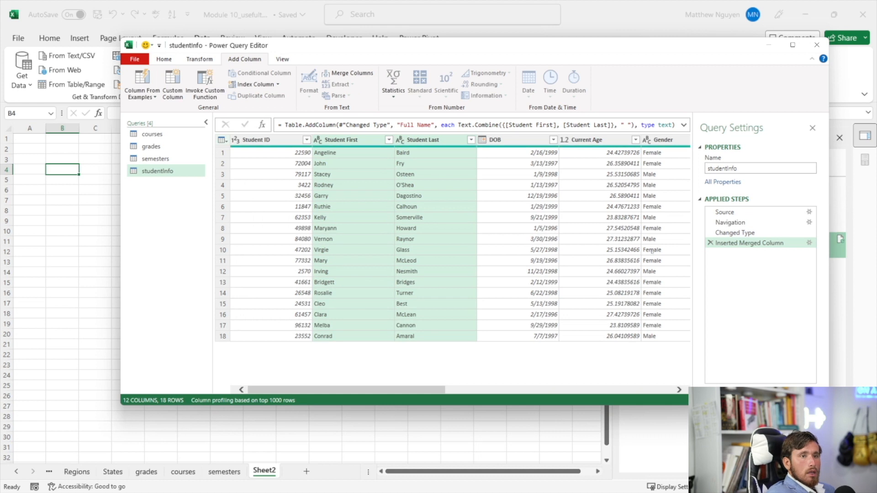
# - Move the Full Name column between Student Last and DOB
pyautogui.moveTo(411, 392); pyautogui.dragTo(643, 385)
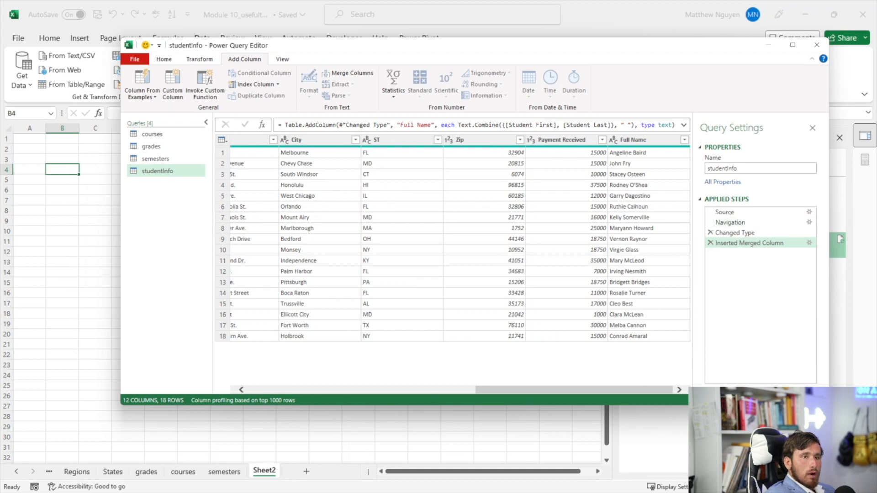
pyautogui.click(629, 141)
pyautogui.moveTo(630, 143); pyautogui.dragTo(212, 143)
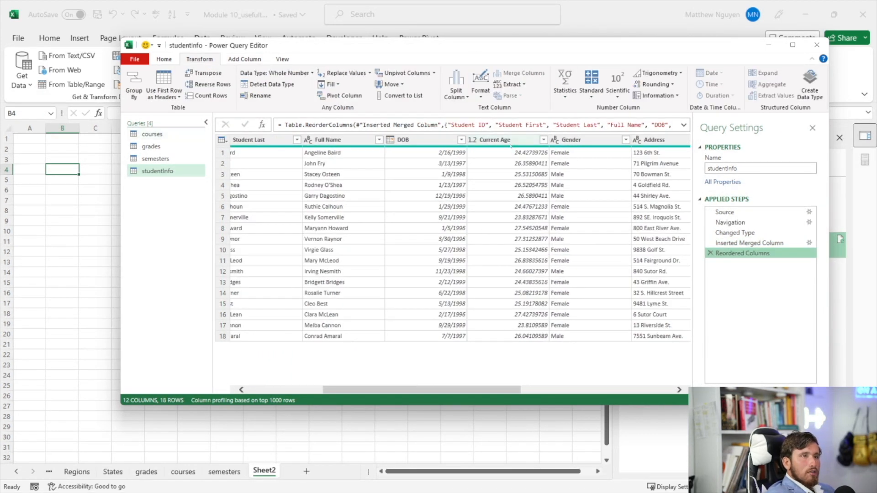
# - Try rounding the Current Age column down and delete the Rounded Down applied step
pyautogui.click(502, 140)
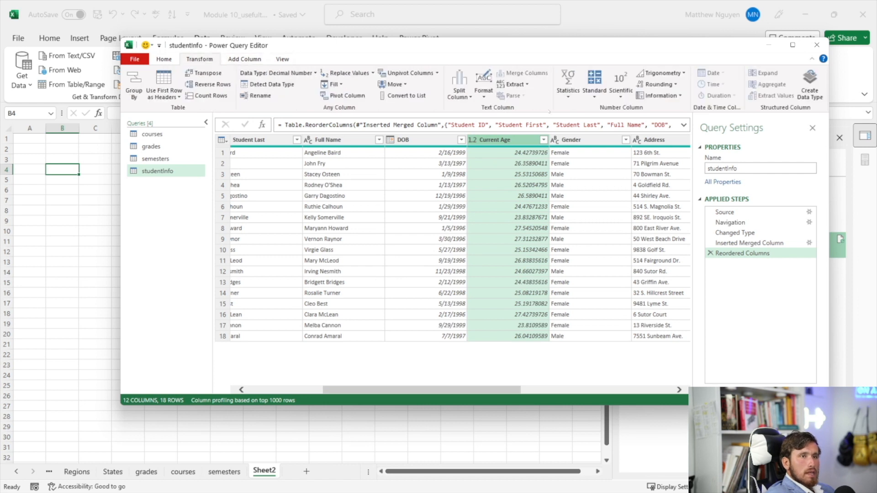
pyautogui.click(658, 84)
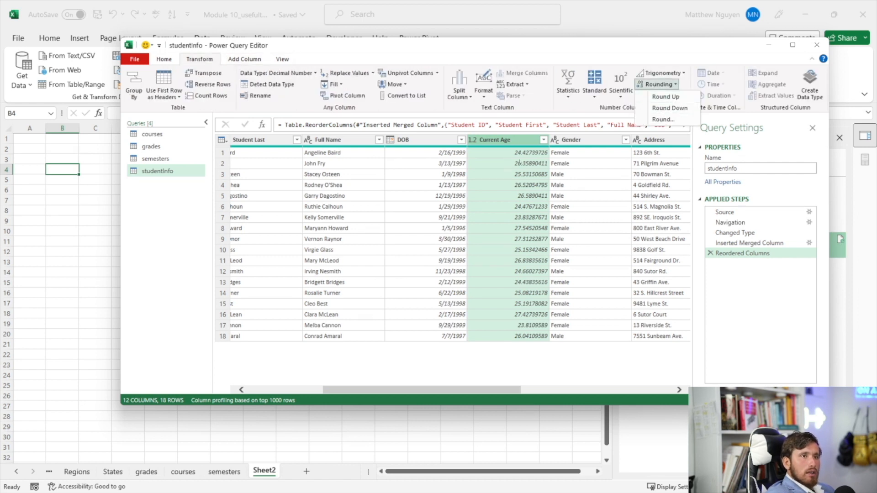
pyautogui.click(652, 108)
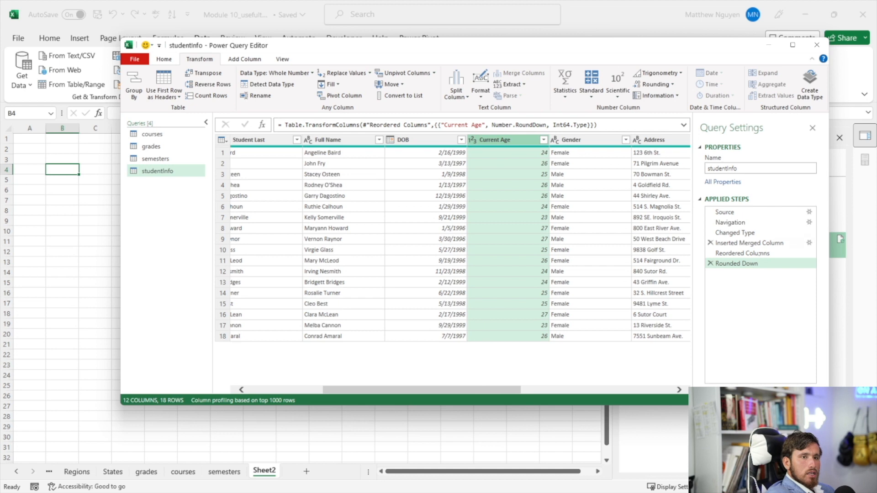
pyautogui.click(711, 264)
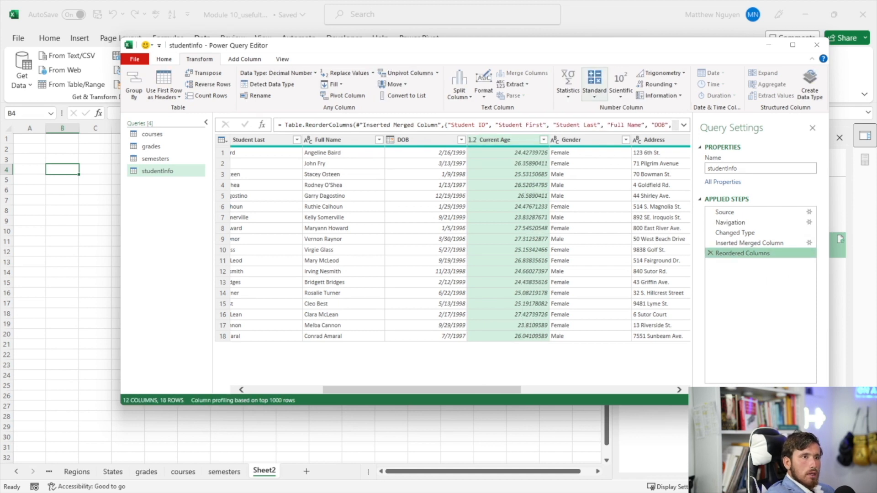
# - Round the Current Age values down to whole numbers
pyautogui.click(674, 75)
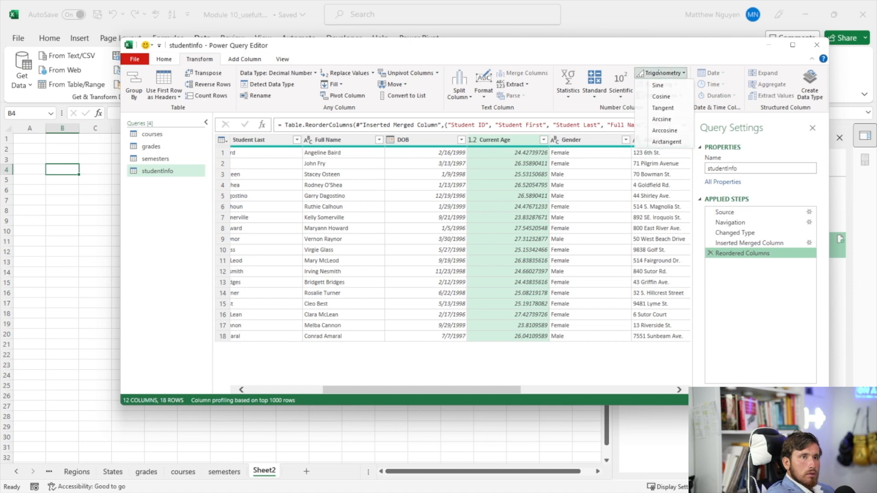
pyautogui.click(660, 73)
pyautogui.click(657, 84)
pyautogui.click(667, 108)
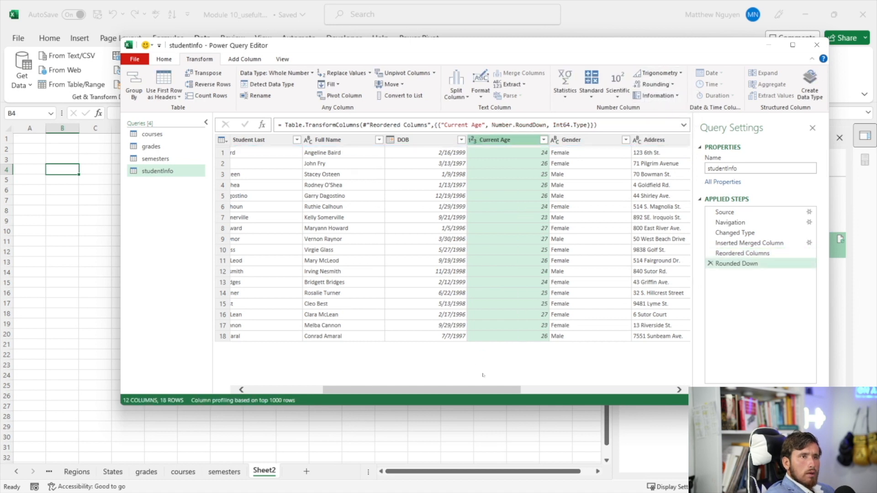
# - Change the data type of the Payment Received column to Currency
pyautogui.moveTo(489, 389); pyautogui.dragTo(647, 348)
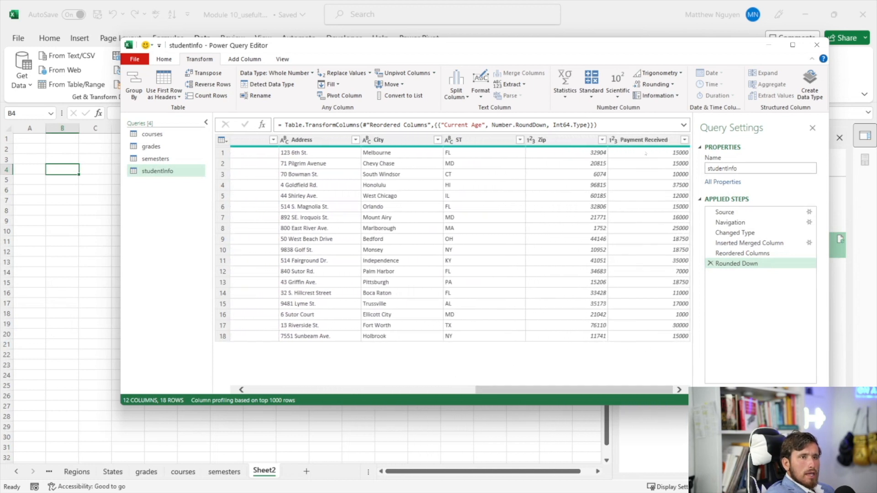
pyautogui.click(644, 140)
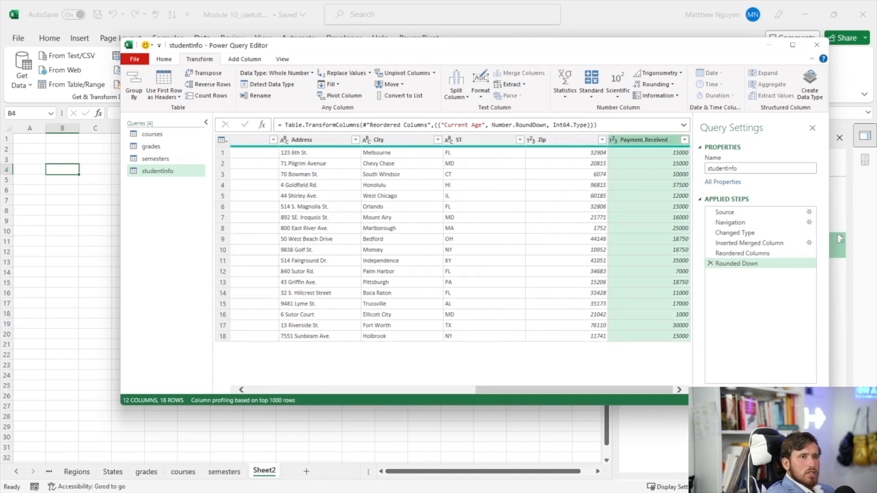
pyautogui.click(171, 62)
pyautogui.click(199, 58)
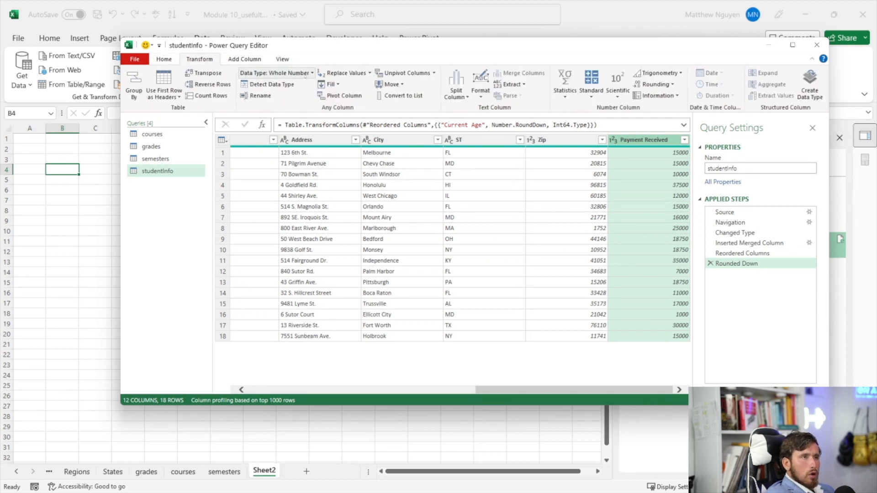
pyautogui.click(276, 73)
pyautogui.click(262, 95)
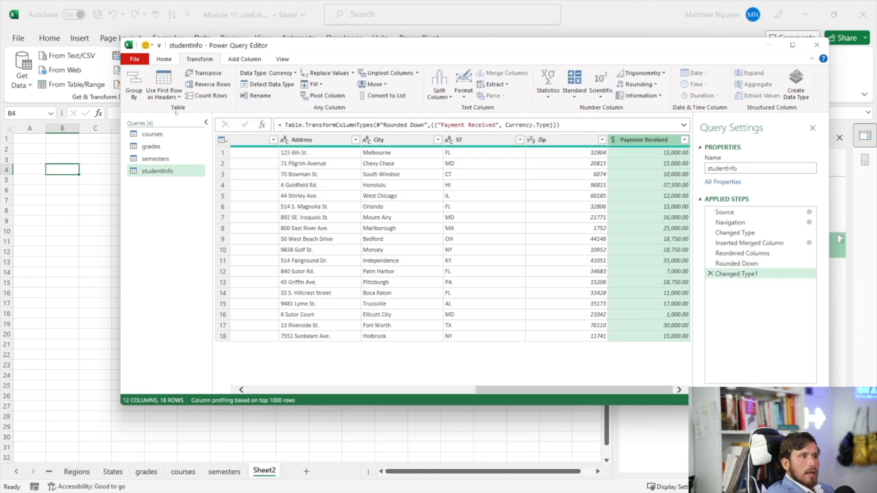
# - Close the Power Query Editor and load the studentInfo query into the workbook
pyautogui.click(164, 59)
pyautogui.click(134, 97)
pyautogui.click(153, 108)
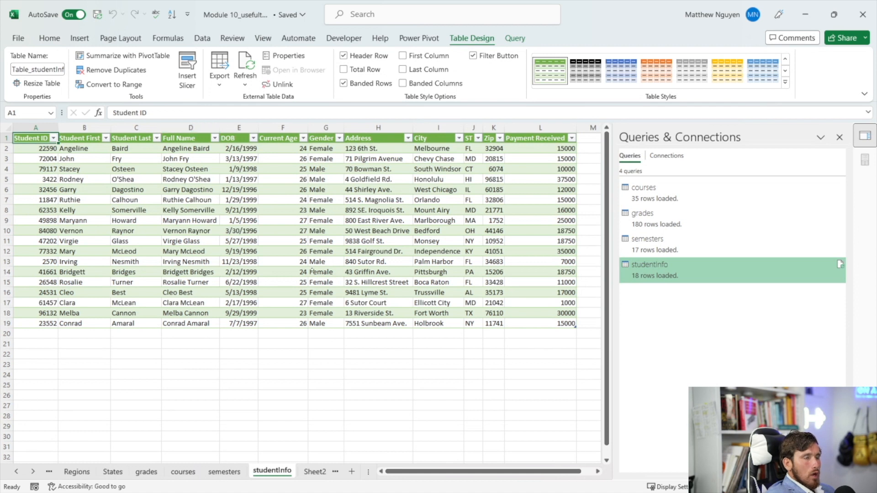
# - From Sheet2, import the tution table of the tuition info Excel workbook and open it for transformation in the Power Query Editor
pyautogui.click(315, 472)
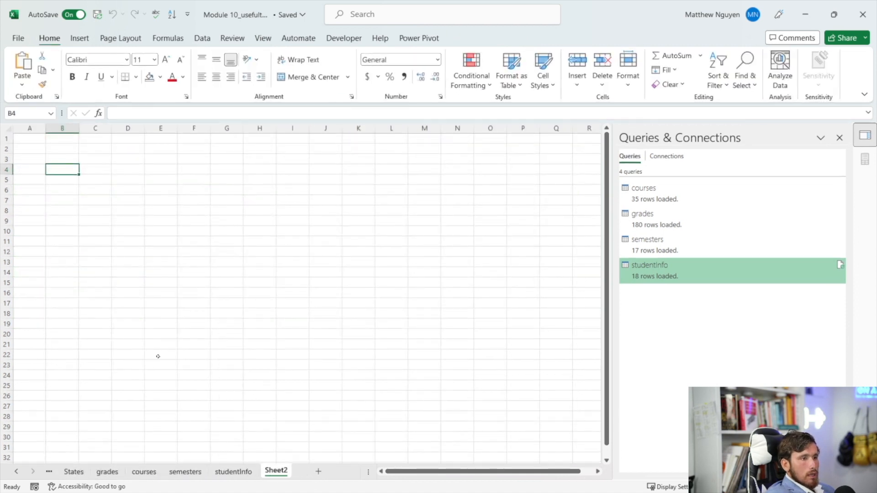
pyautogui.click(76, 39)
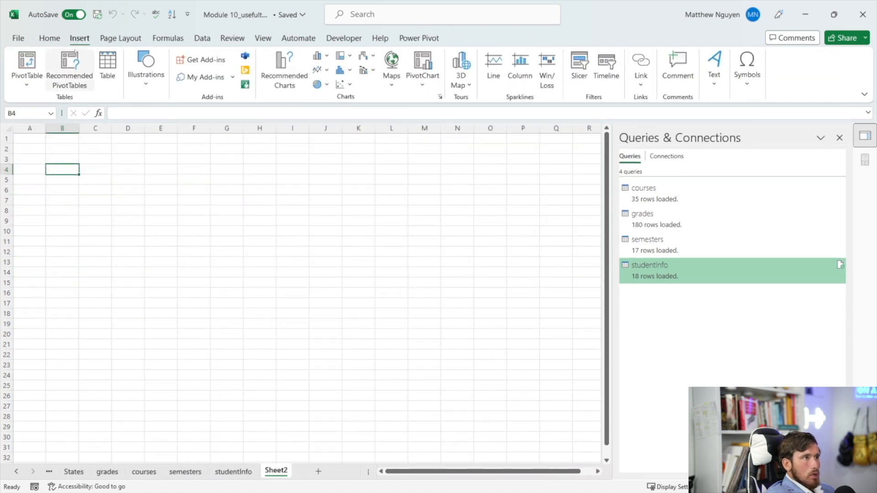
pyautogui.click(202, 39)
pyautogui.click(19, 82)
pyautogui.moveTo(82, 116)
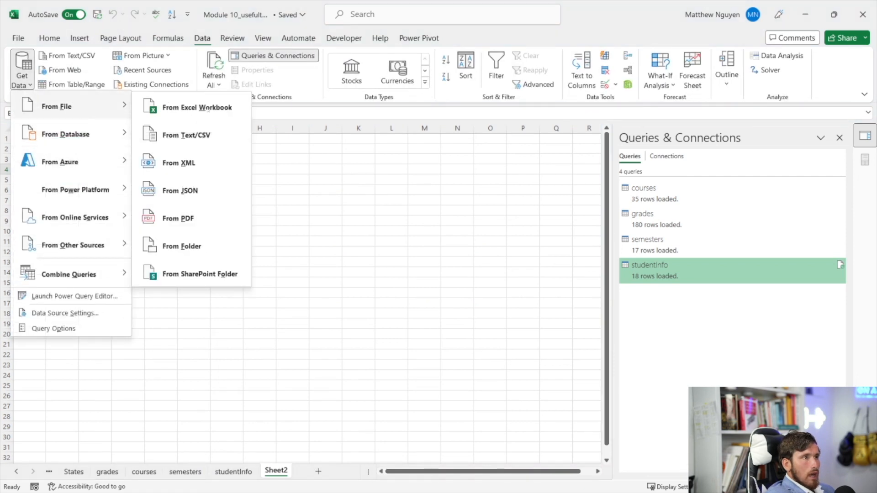
pyautogui.click(187, 110)
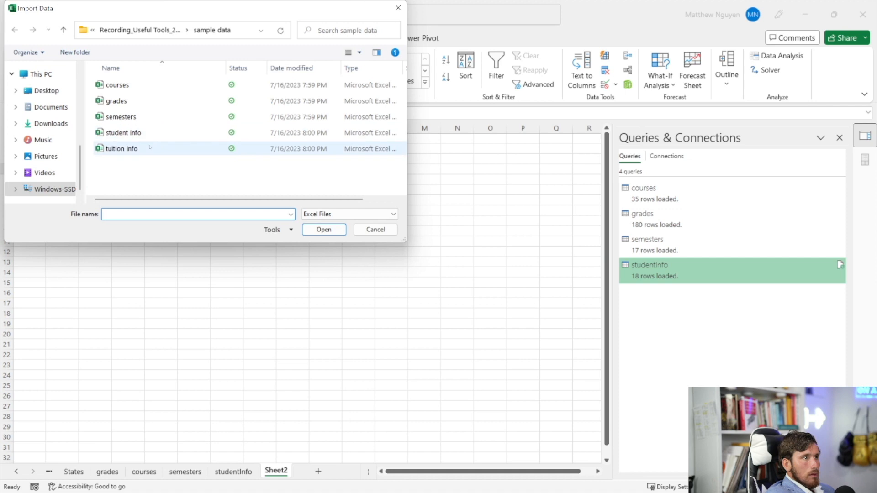
pyautogui.click(150, 146)
pyautogui.click(320, 230)
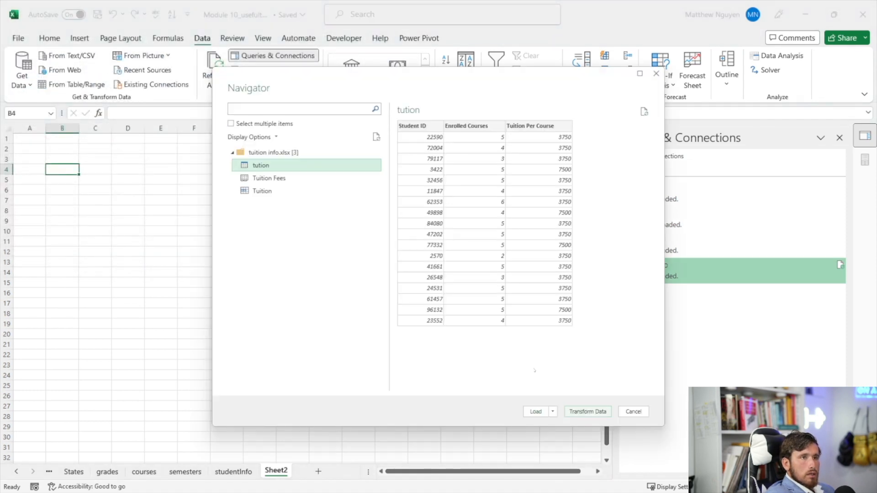
pyautogui.click(584, 411)
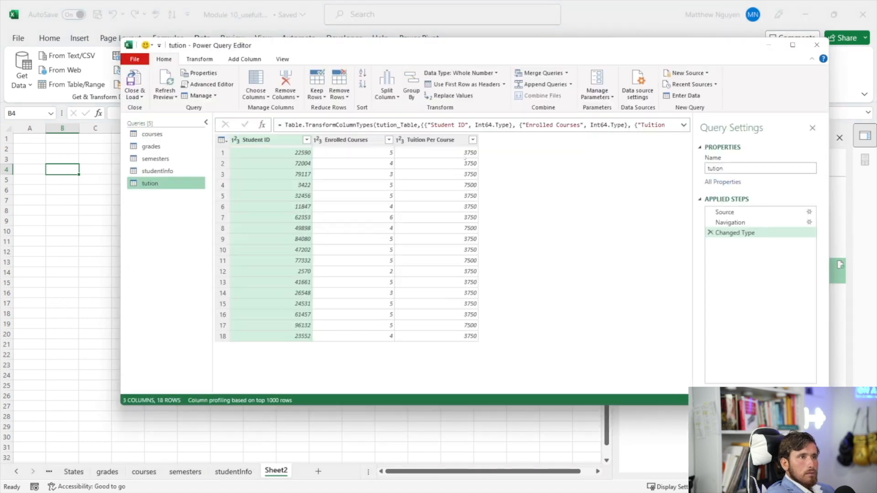
# - Change the data type of the Tuition Per Course column to Currency, replacing the current type conversion
pyautogui.click(445, 143)
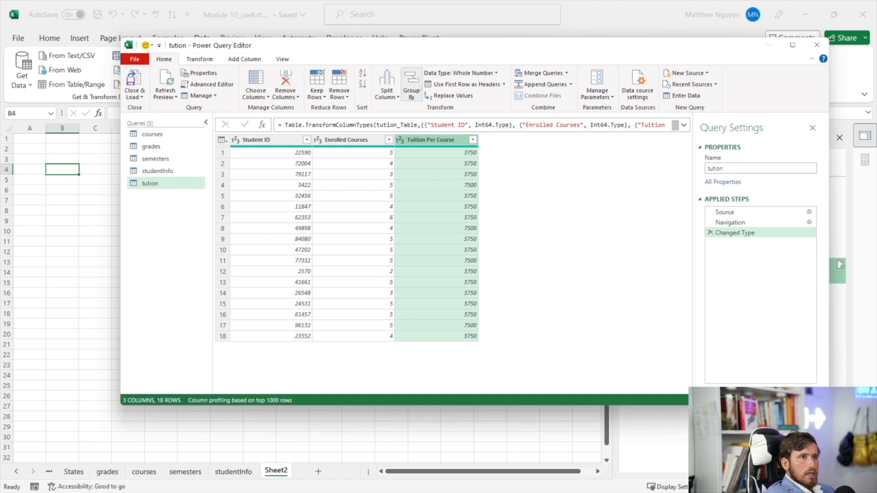
pyautogui.click(494, 73)
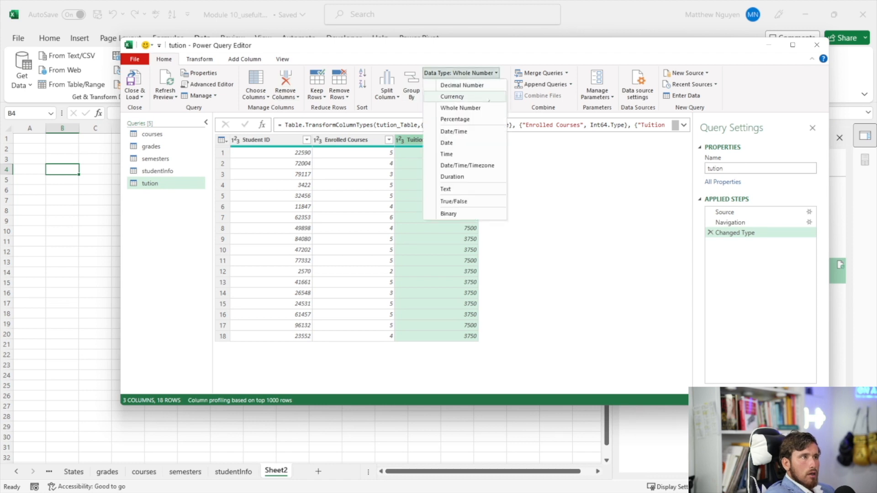
pyautogui.click(489, 99)
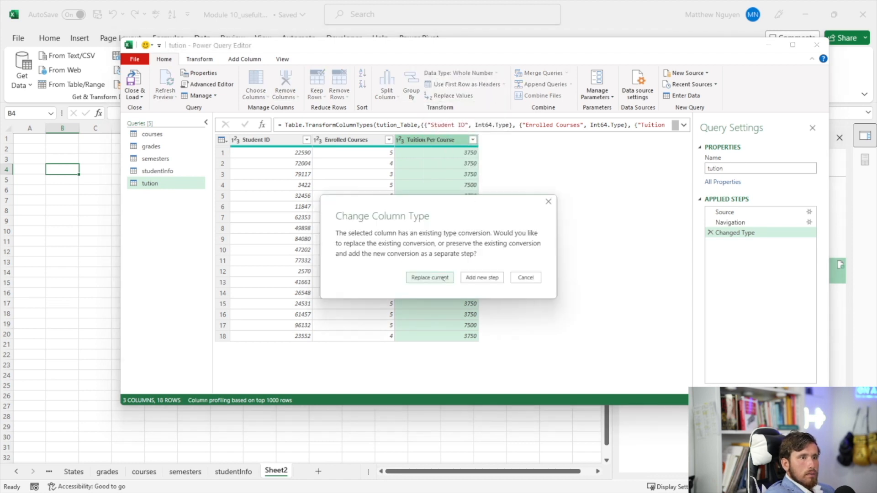
pyautogui.click(444, 278)
pyautogui.click(444, 279)
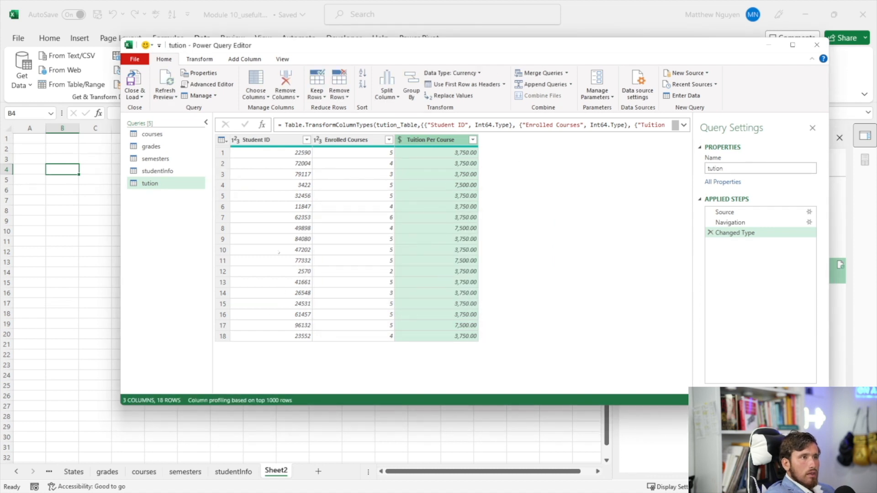
# - Close the Power Query Editor, load the tution query into the workbook, and delete Sheet2
pyautogui.click(134, 84)
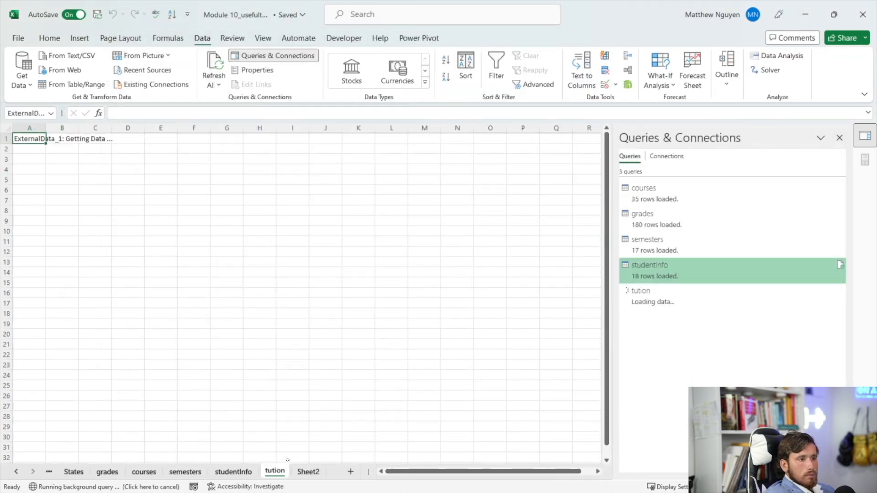
pyautogui.rightClick(308, 472)
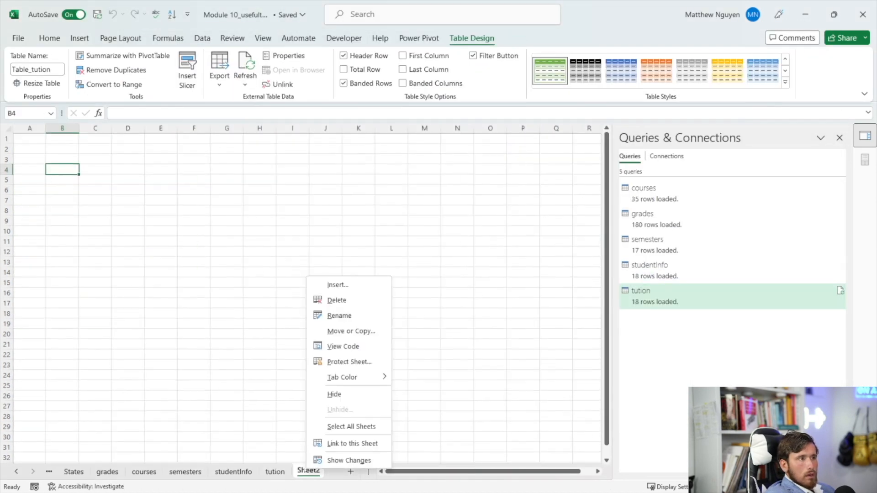
pyautogui.click(330, 300)
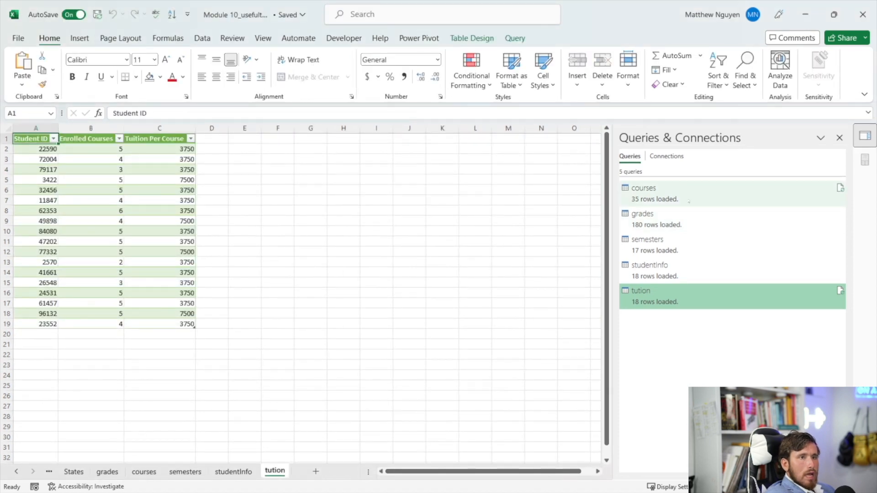
# - Review the loaded tables of the courses, grades, semesters, studentInfo and tution queries in turn
pyautogui.click(677, 192)
pyautogui.click(676, 219)
pyautogui.click(676, 245)
pyautogui.click(677, 269)
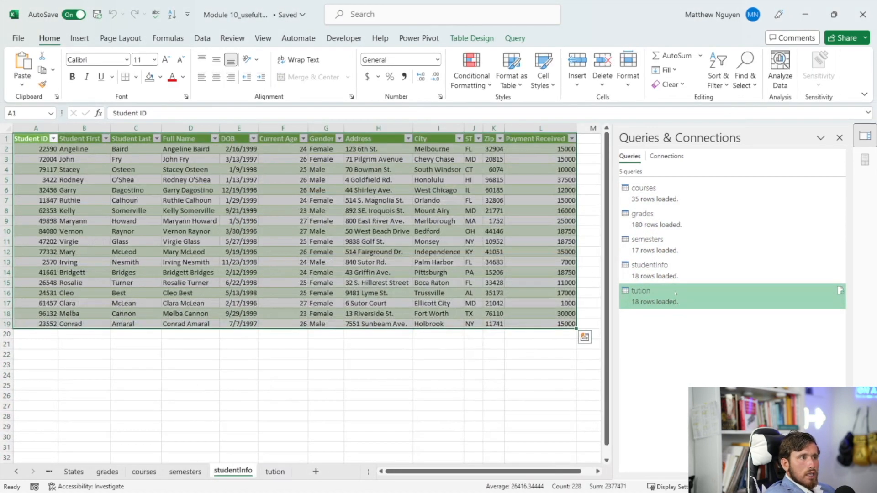
pyautogui.click(676, 295)
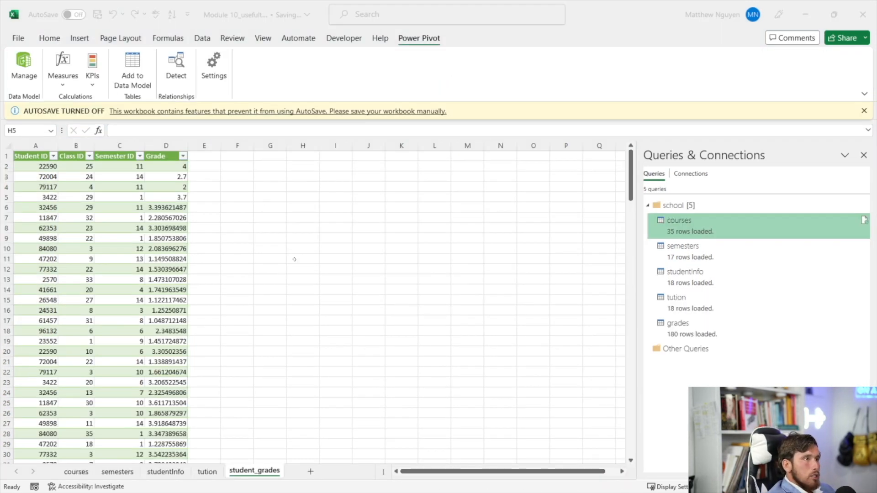
# - Open the Power Pivot data model and show its tables in Diagram View
pyautogui.click(24, 80)
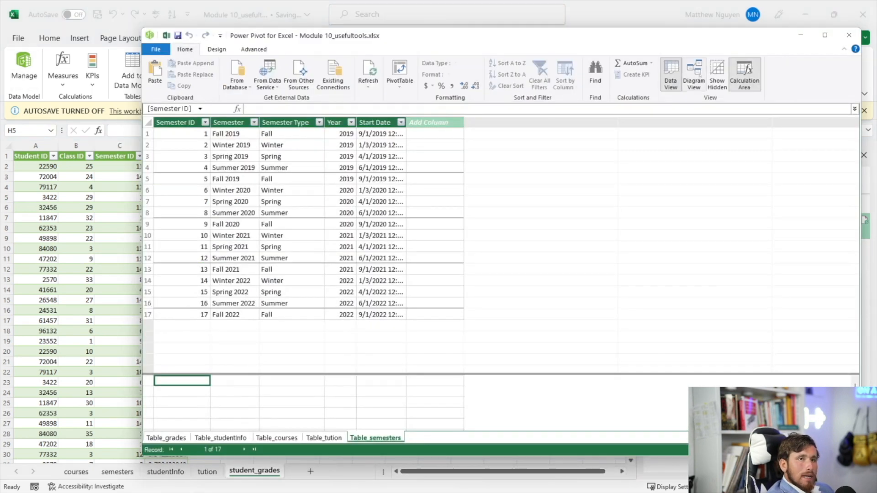
pyautogui.click(694, 76)
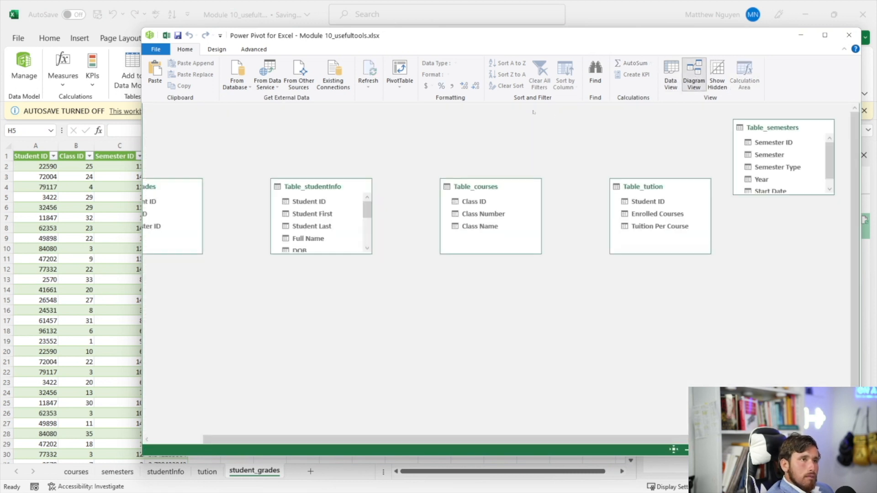
pyautogui.moveTo(386, 437); pyautogui.dragTo(330, 437)
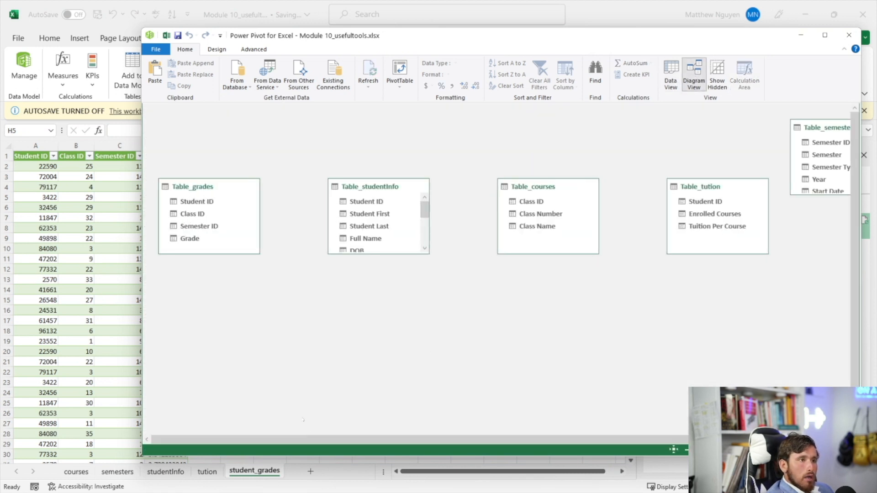
# - Arrange the diagram with Table_studentInfo, Table_grades and Table_semesters stacked in one column, and Table_tution above Table_courses beside them
pyautogui.click(204, 204)
pyautogui.moveTo(206, 187); pyautogui.dragTo(210, 131)
pyautogui.click(387, 188)
pyautogui.moveTo(388, 188); pyautogui.dragTo(234, 223)
pyautogui.moveTo(548, 186); pyautogui.dragTo(391, 221)
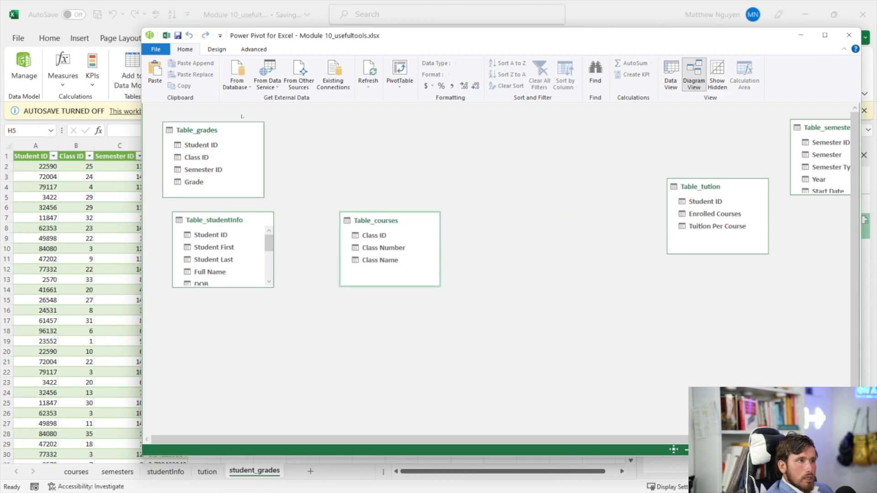
pyautogui.moveTo(235, 123); pyautogui.dragTo(411, 306)
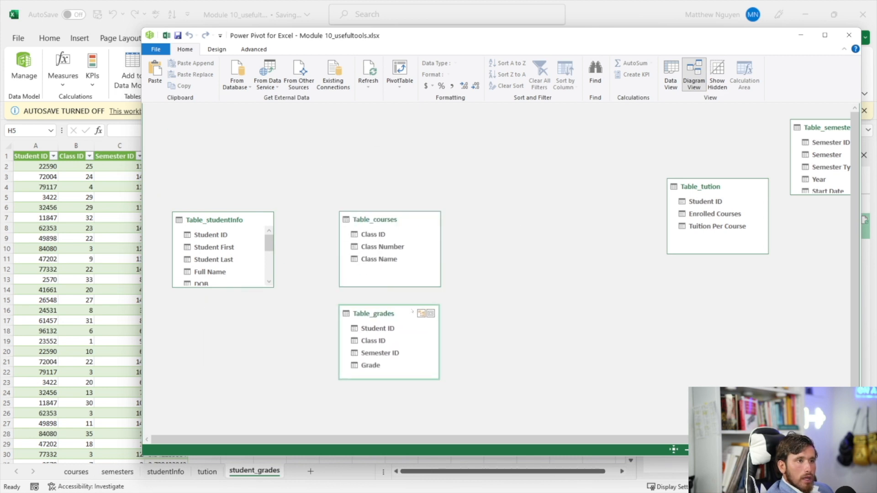
pyautogui.moveTo(727, 185); pyautogui.dragTo(398, 110)
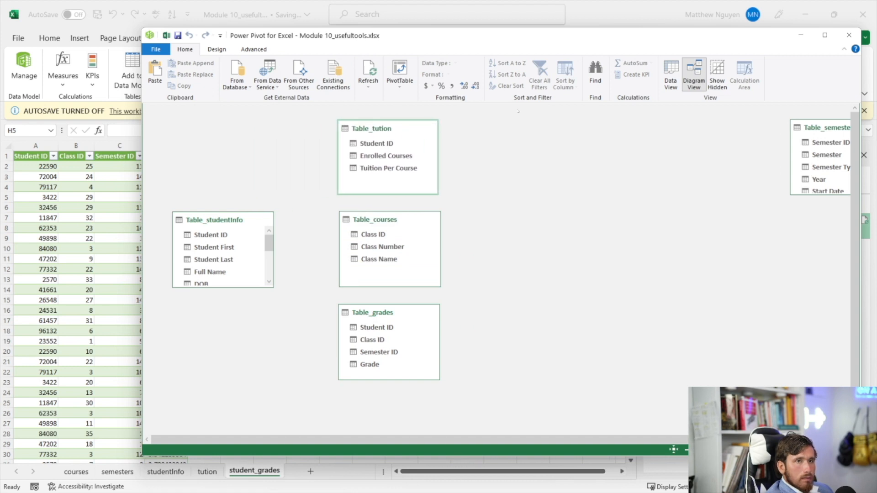
pyautogui.moveTo(827, 128); pyautogui.dragTo(213, 319)
pyautogui.click(226, 237)
pyautogui.moveTo(232, 223); pyautogui.dragTo(227, 149)
pyautogui.moveTo(386, 316); pyautogui.dragTo(223, 233)
# - Create relationships linking studentInfo to grades and tution by Student ID, grades to semesters by Semester ID, and grades to courses by Class ID
pyautogui.moveTo(215, 161); pyautogui.dragTo(219, 334)
pyautogui.moveTo(206, 255); pyautogui.dragTo(354, 235)
pyautogui.moveTo(201, 159); pyautogui.dragTo(350, 144)
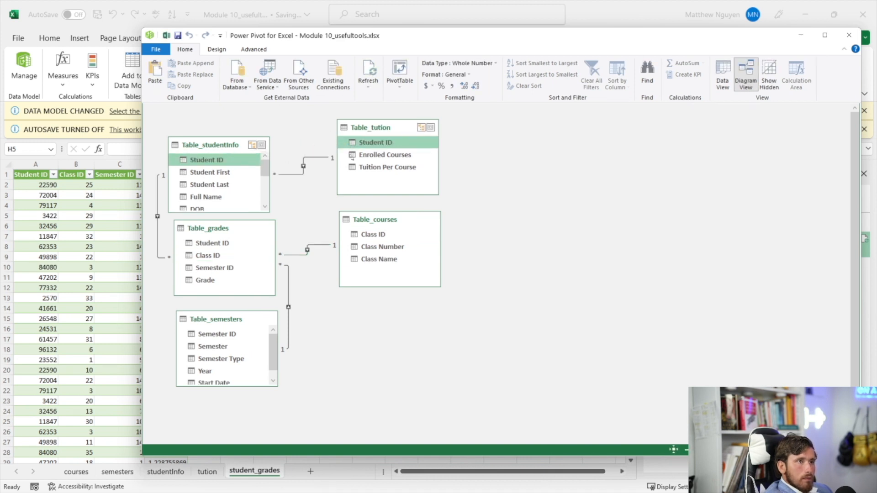
# - Close the Power Pivot window and add a new worksheet after student_grades
pyautogui.moveTo(483, 43); pyautogui.dragTo(438, 54)
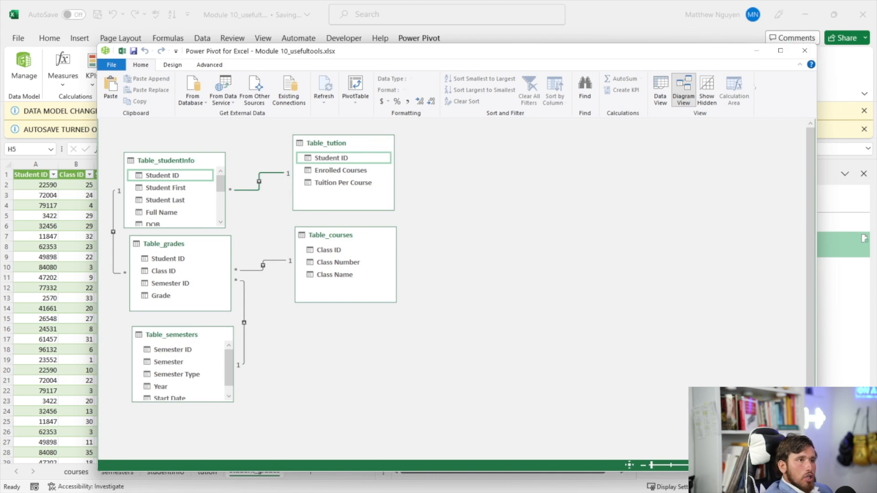
pyautogui.click(803, 51)
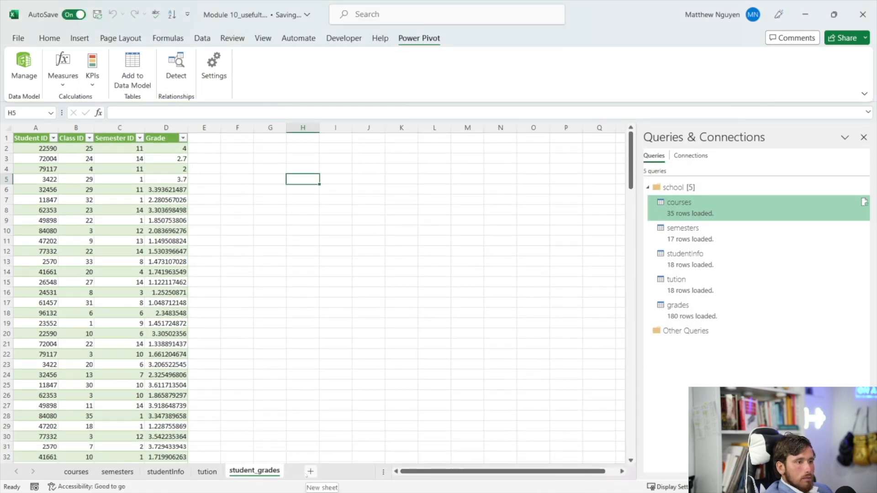
pyautogui.click(310, 471)
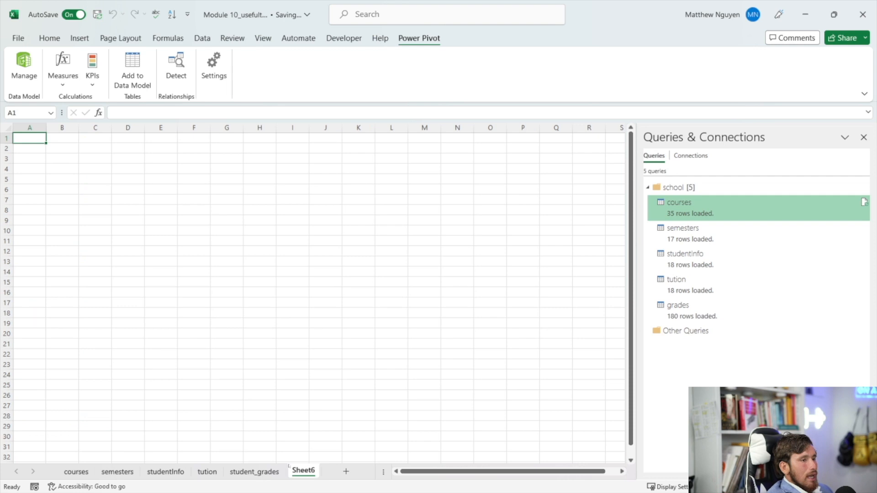
# - Collapse the school query group and start a From Web data import with cell B3 of Sheet6 selected
pyautogui.click(201, 39)
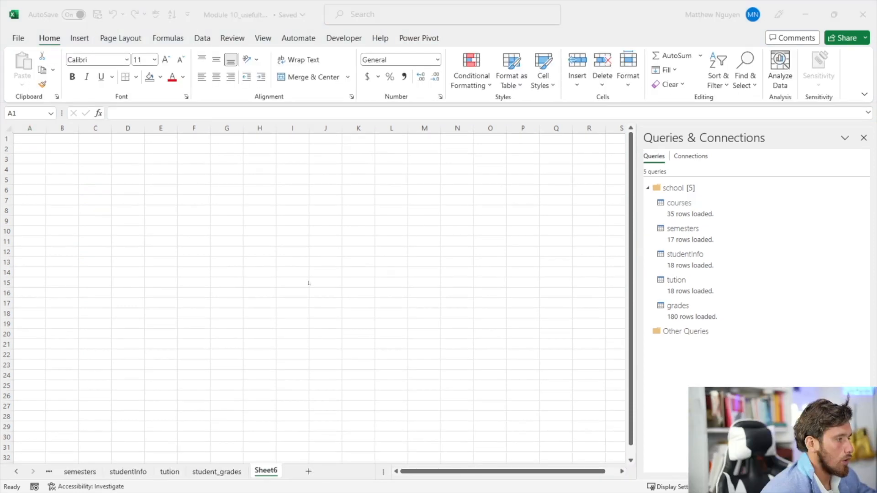
pyautogui.click(648, 188)
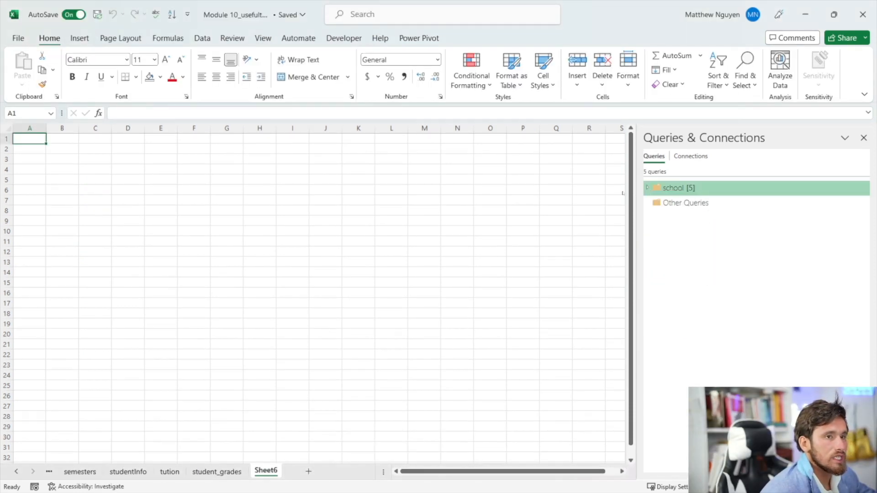
pyautogui.click(61, 163)
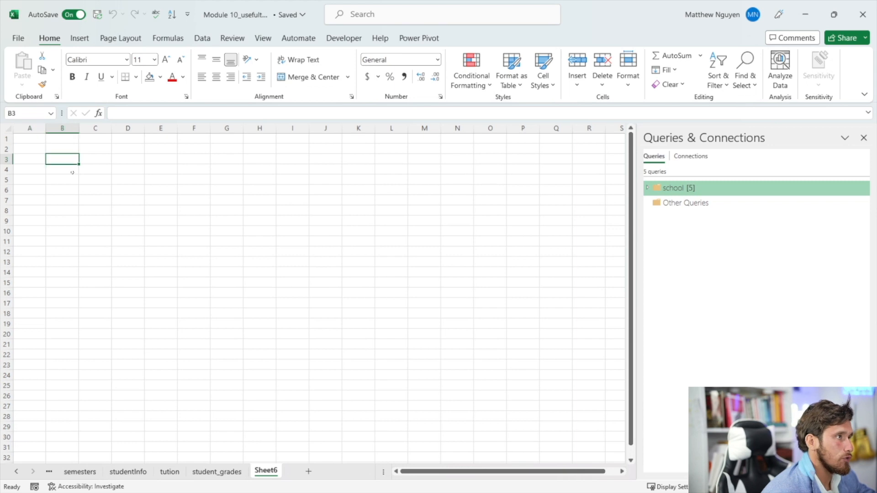
pyautogui.click(202, 38)
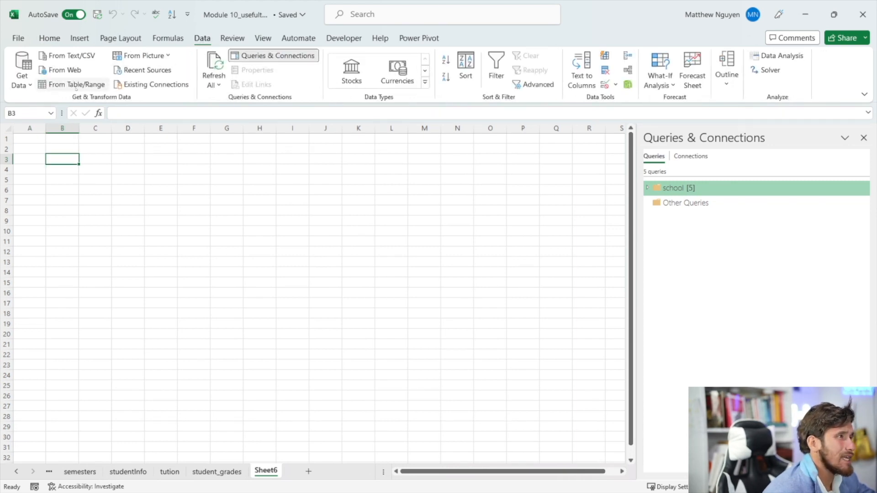
pyautogui.click(64, 71)
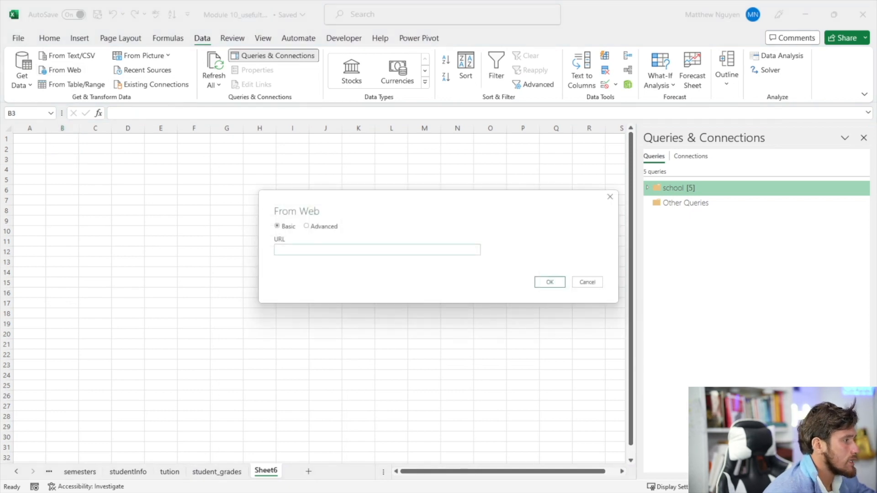
# - Switch to the browser and copy the URL of the WSJ Markets page with Amazon's annual income statement
pyautogui.moveTo(0, 284); pyautogui.dragTo(569, 35)
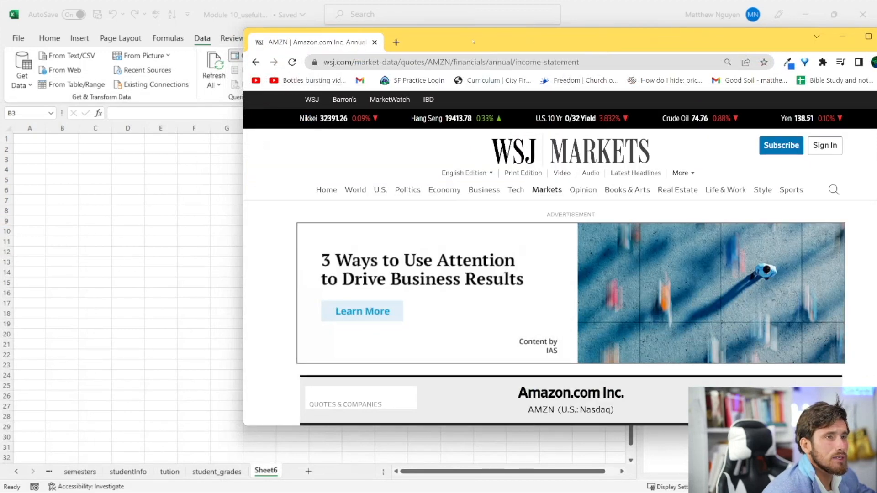
pyautogui.moveTo(474, 42); pyautogui.dragTo(464, 63)
pyautogui.scroll(-10, 466, 271)
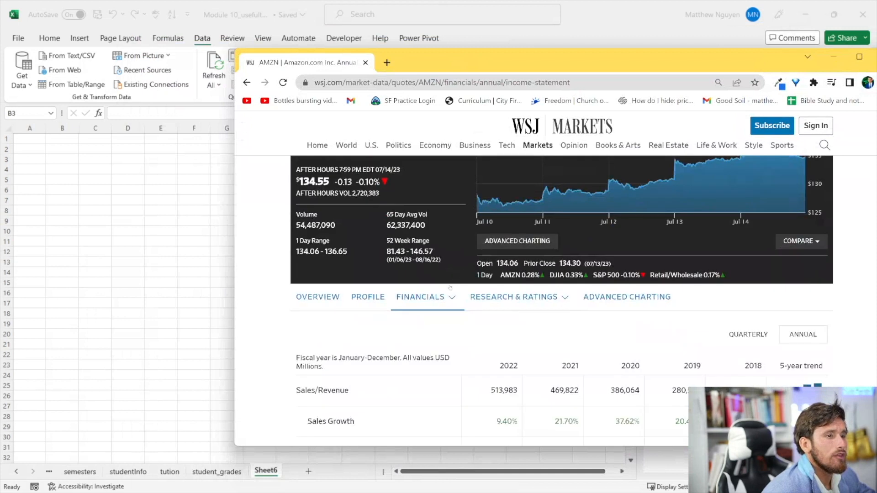
pyautogui.scroll(4, 451, 287)
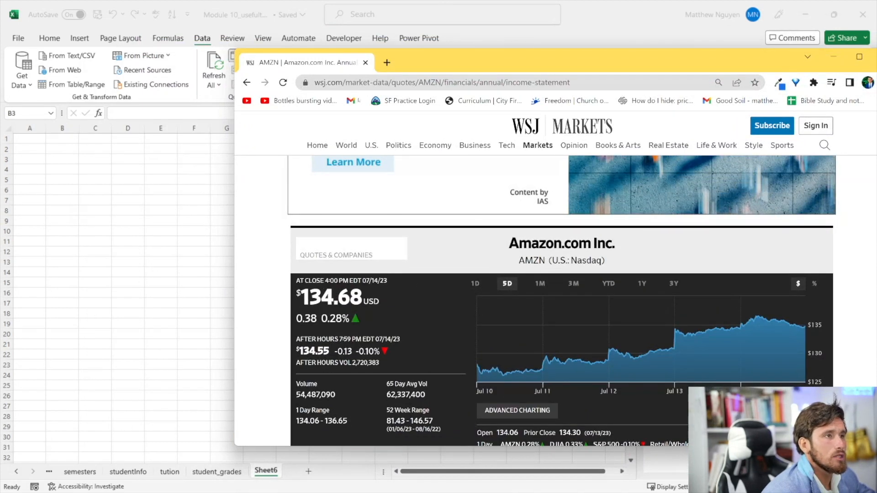
pyautogui.click(356, 83)
pyautogui.rightClick(356, 82)
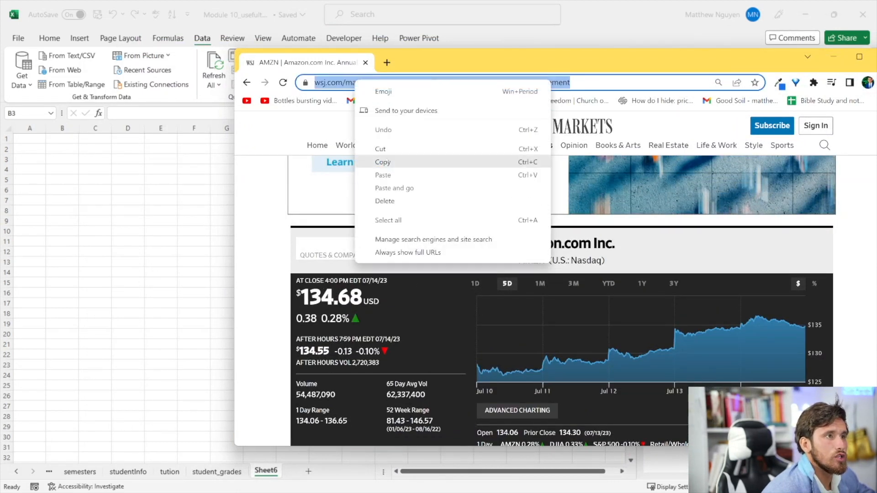
pyautogui.click(384, 162)
# - Return to Excel and connect the web import to the copied WSJ income statement URL
pyautogui.click(834, 57)
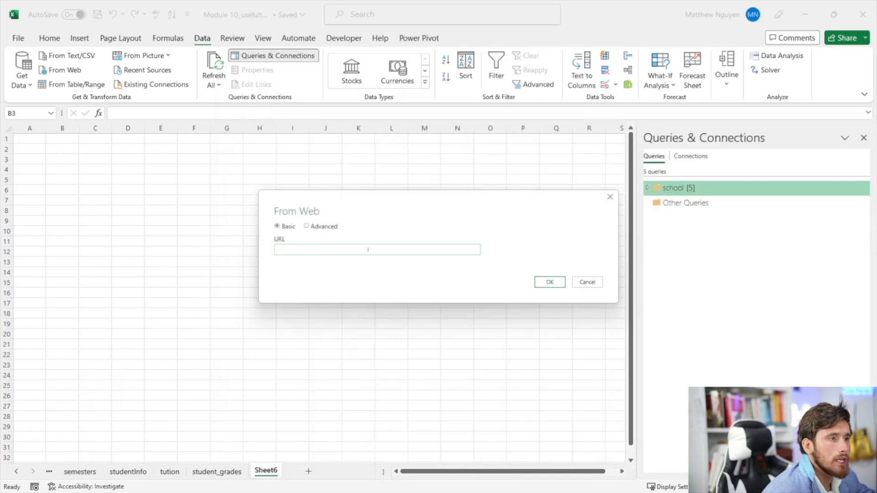
pyautogui.rightClick(368, 250)
pyautogui.click(402, 296)
pyautogui.click(549, 282)
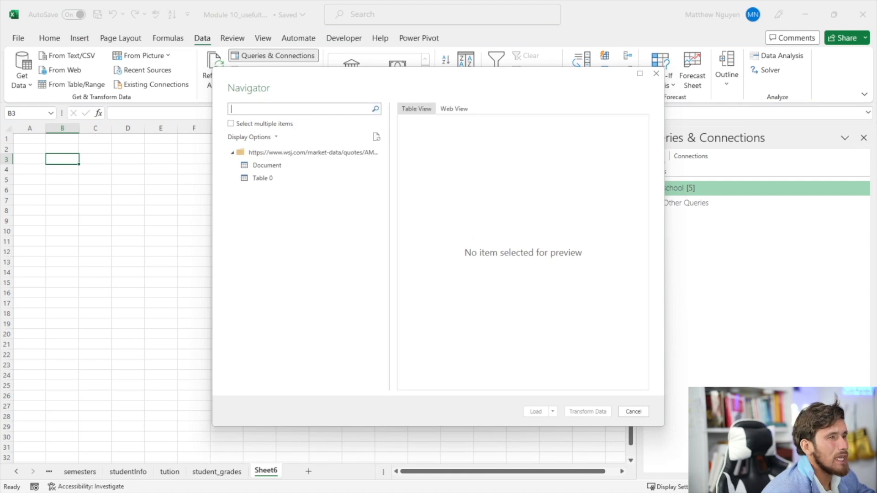
# - Preview Table 0 from the WSJ page and open it for transformation in the Power Query Editor
pyautogui.click(333, 179)
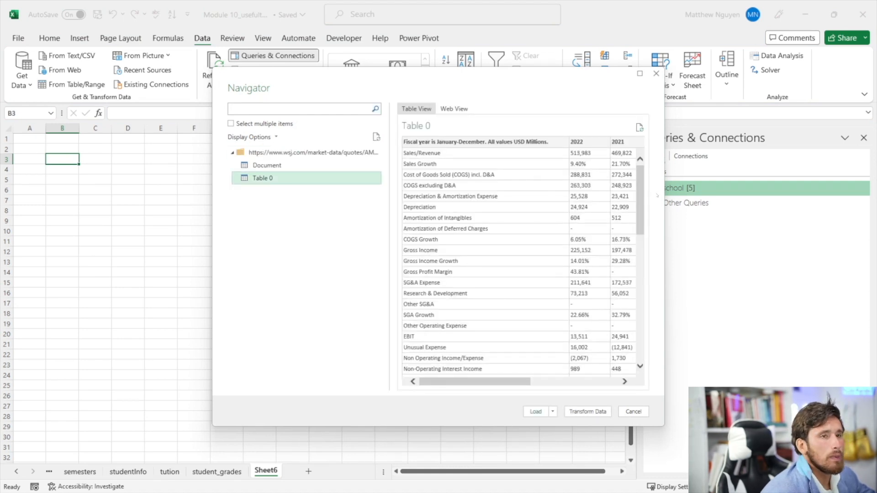
pyautogui.moveTo(662, 199); pyautogui.dragTo(729, 198)
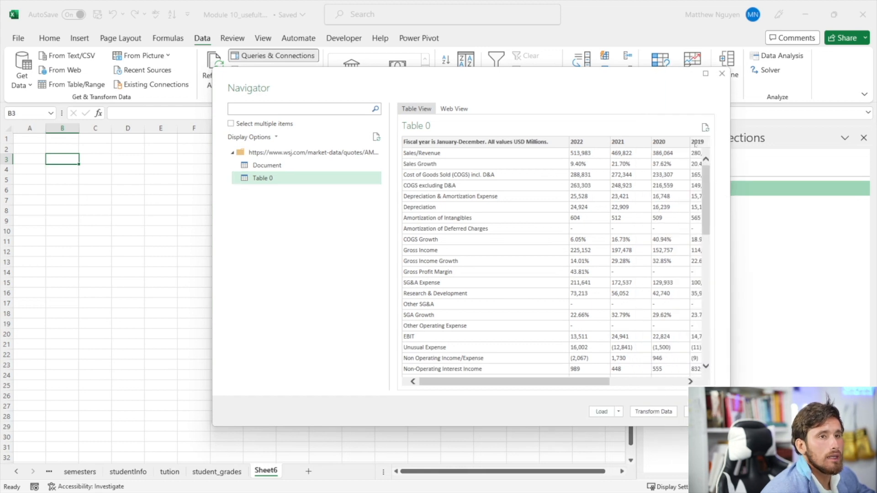
pyautogui.rightClick(252, 182)
pyautogui.press('Escape')
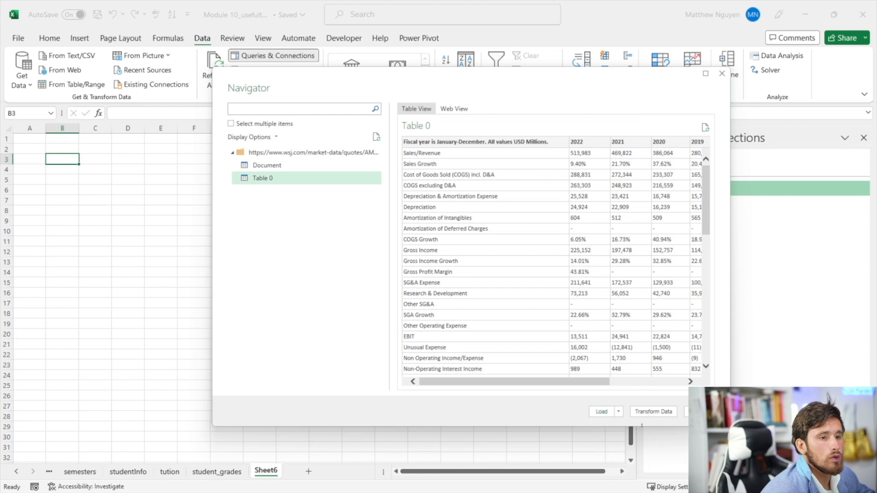
pyautogui.click(661, 413)
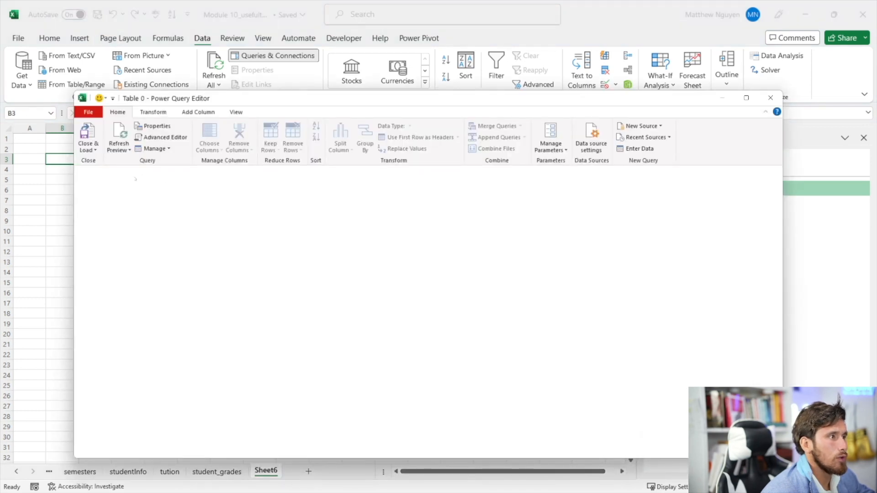
# - Rename the Table 0 query as income statement
pyautogui.rightClick(127, 273)
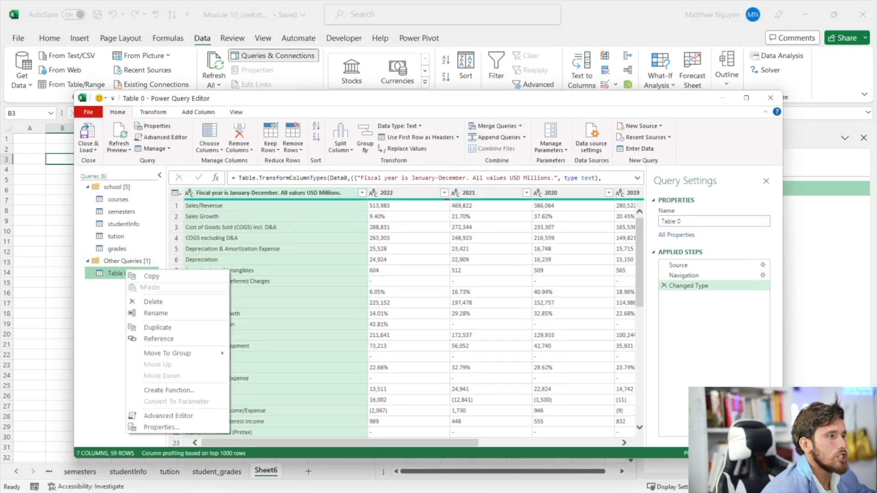
pyautogui.click(143, 313)
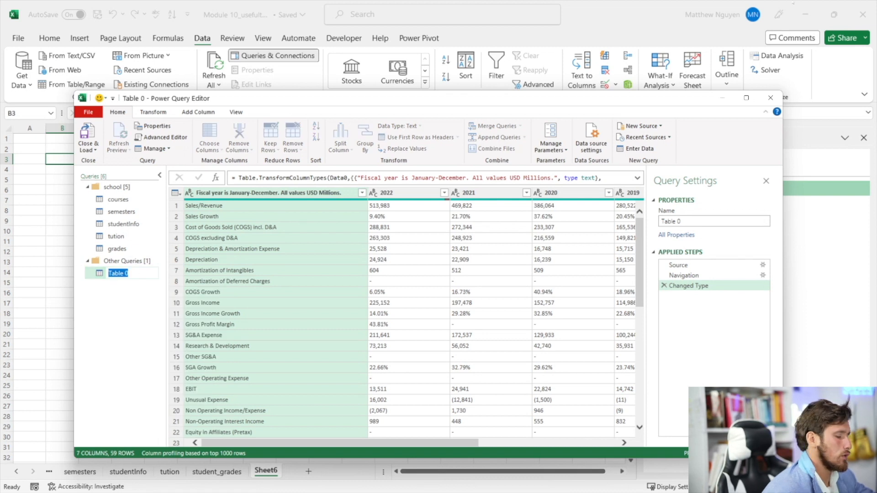
pyautogui.write('income statement')
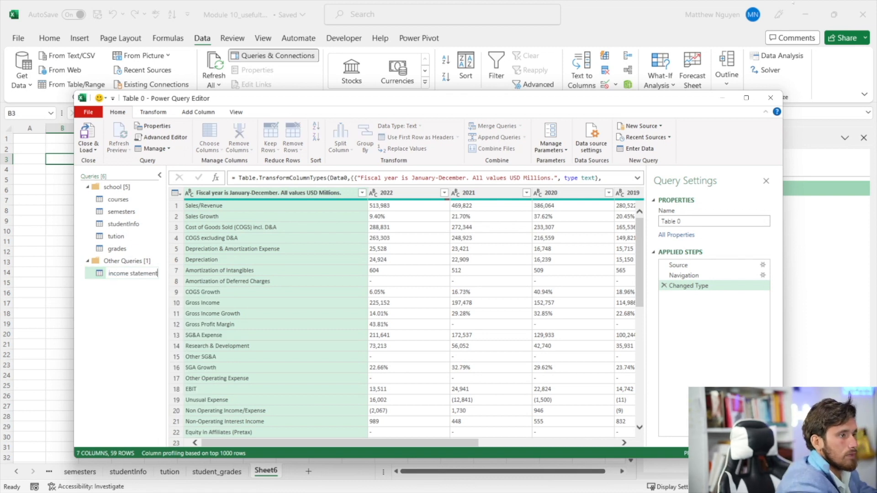
pyautogui.press('Return')
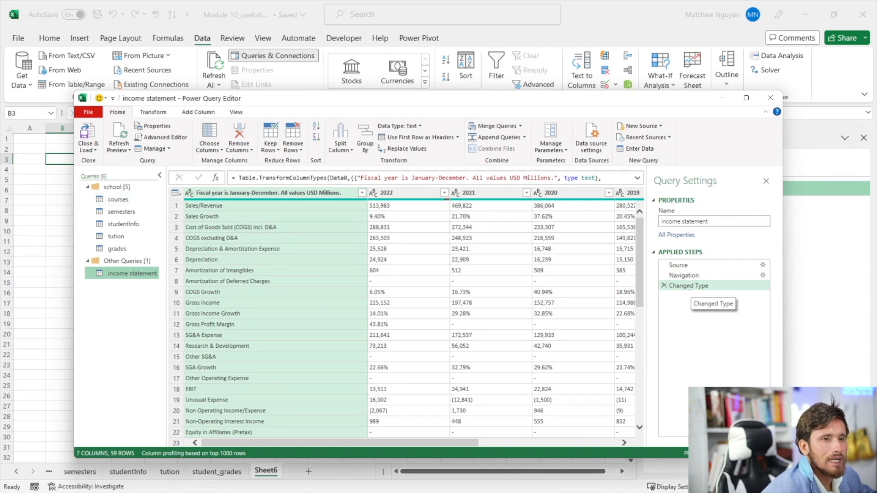
pyautogui.hotkey('alt', 'Tab')
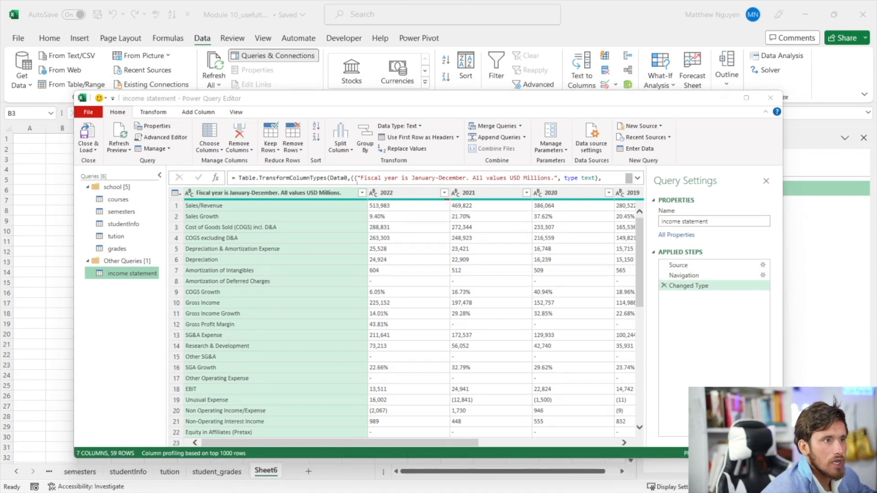
pyautogui.click(363, 178)
pyautogui.press('End')
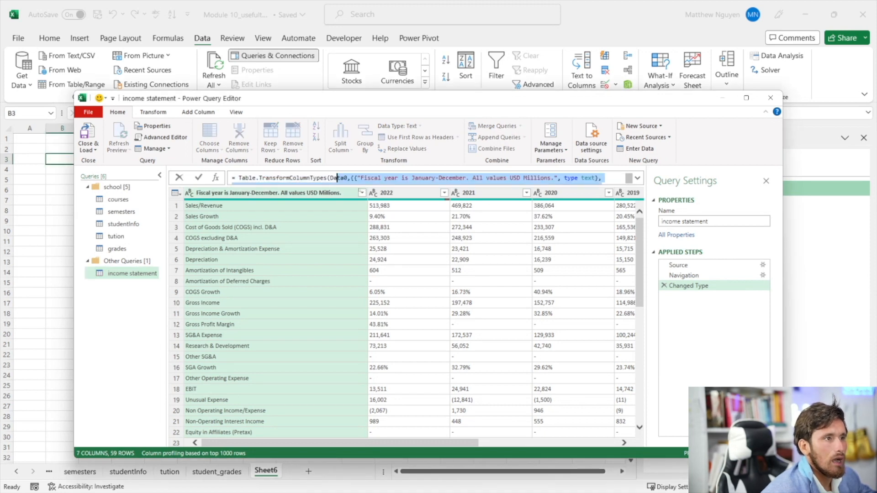
pyautogui.scroll(2, 365, 180)
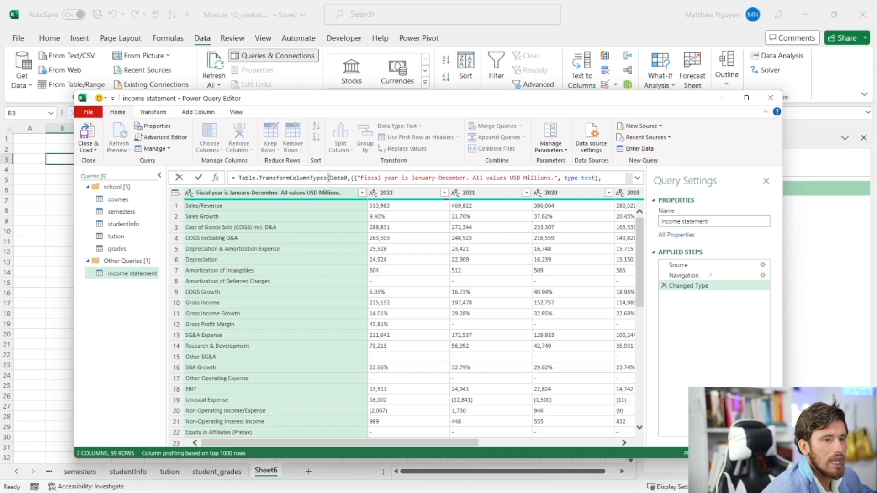
pyautogui.press('Escape')
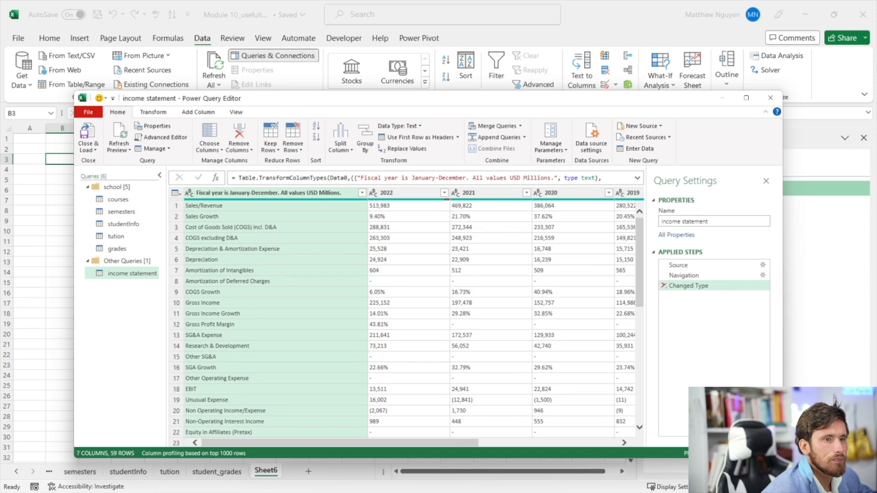
# - Delete the Changed Type step from the income statement query and look over the remaining rows
pyautogui.click(664, 286)
pyautogui.scroll(-3, 277, 213)
pyautogui.scroll(3, 277, 213)
pyautogui.scroll(-4, 278, 214)
pyautogui.scroll(4, 456, 429)
# - Remove the 5-year trend column from the income statement query
pyautogui.hscroll(3, 457, 429)
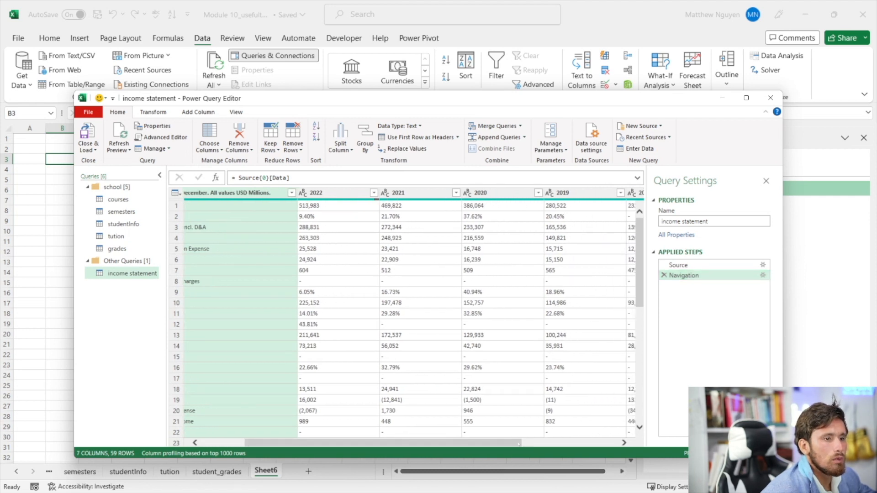
pyautogui.hscroll(2, 519, 444)
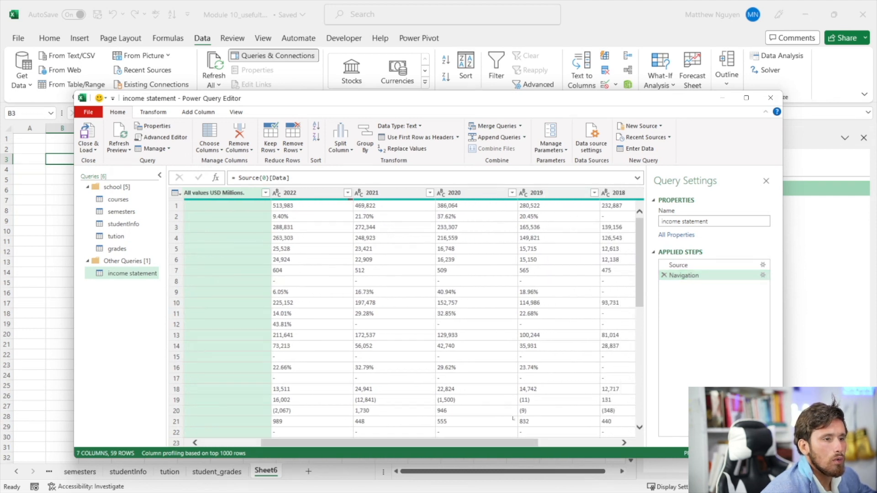
pyautogui.hscroll(2, 514, 443)
pyautogui.click(582, 192)
pyautogui.rightClick(581, 193)
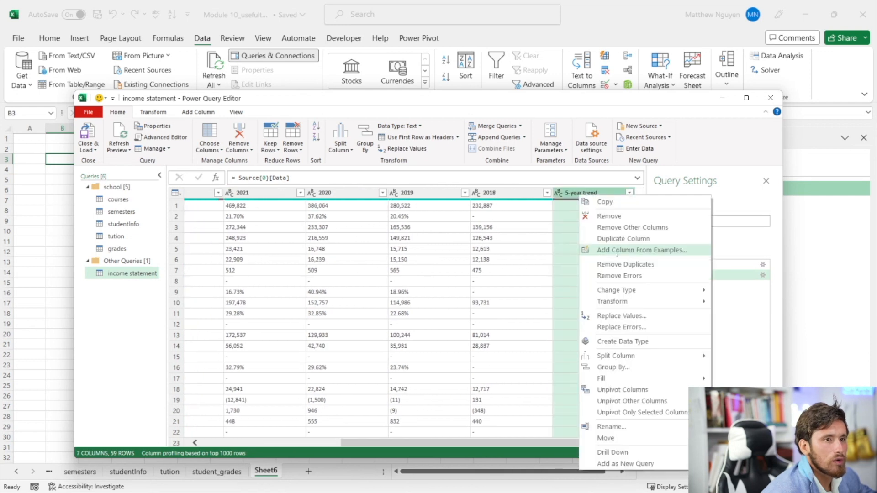
pyautogui.click(608, 216)
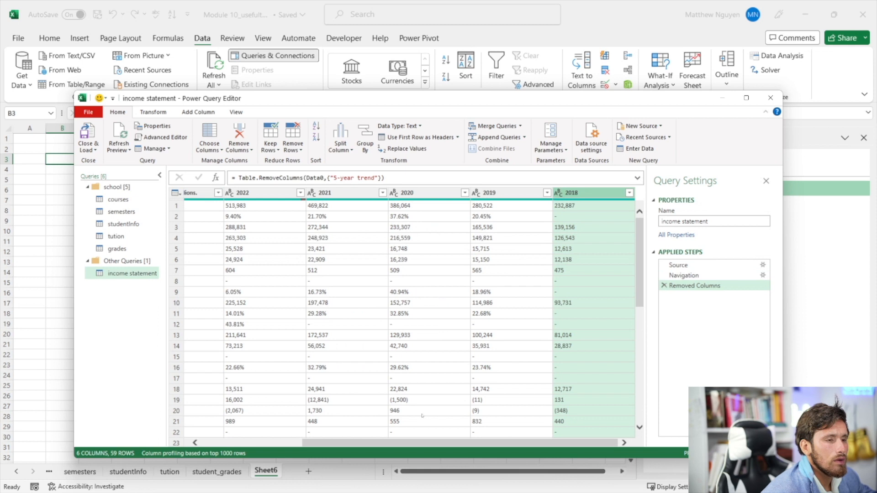
# - Reorder the year columns chronologically from 2018 to 2022 after the line-item column
pyautogui.hscroll(-4, 421, 439)
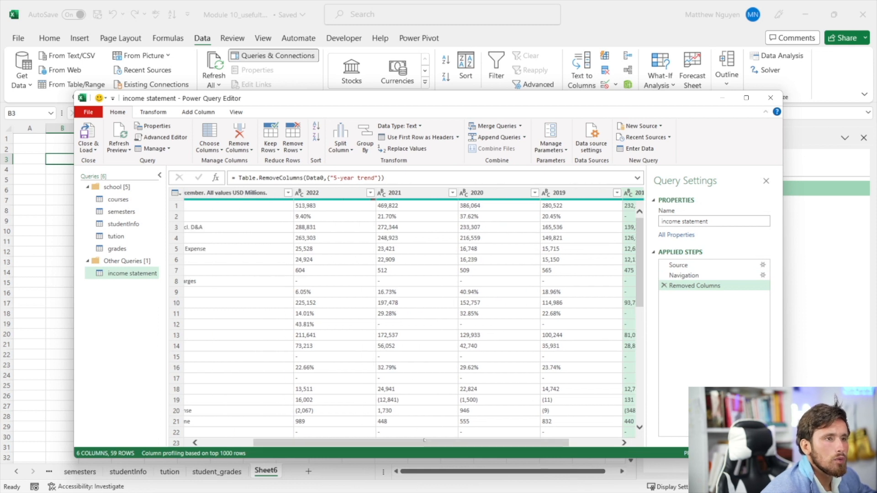
pyautogui.hscroll(4, 433, 444)
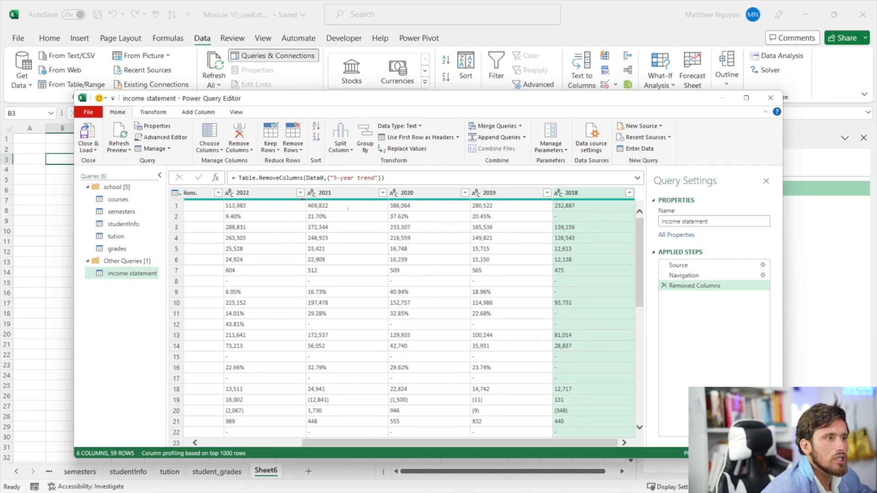
pyautogui.moveTo(571, 192); pyautogui.dragTo(231, 192)
pyautogui.moveTo(569, 193); pyautogui.dragTo(365, 190)
pyautogui.moveTo(569, 192); pyautogui.dragTo(482, 193)
pyautogui.click(514, 193)
pyautogui.moveTo(594, 192); pyautogui.dragTo(497, 193)
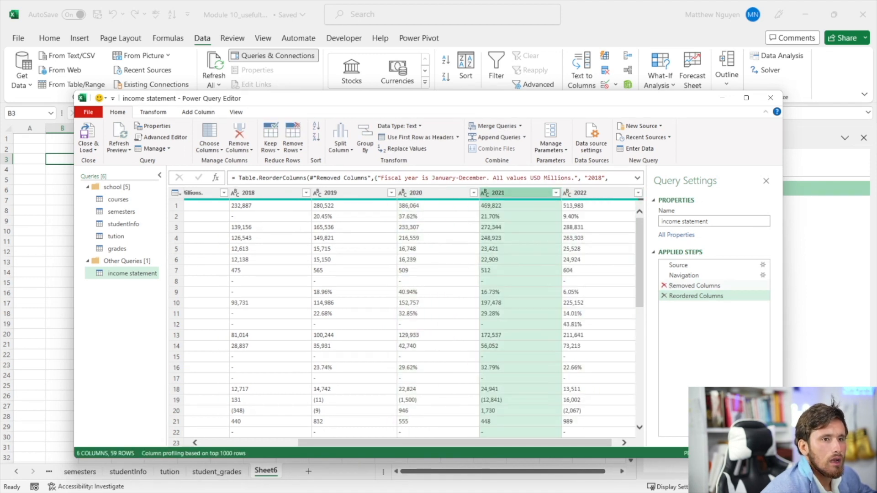
# - Close and load the income statement query to a new worksheet, and delete the empty Sheet6
pyautogui.click(669, 286)
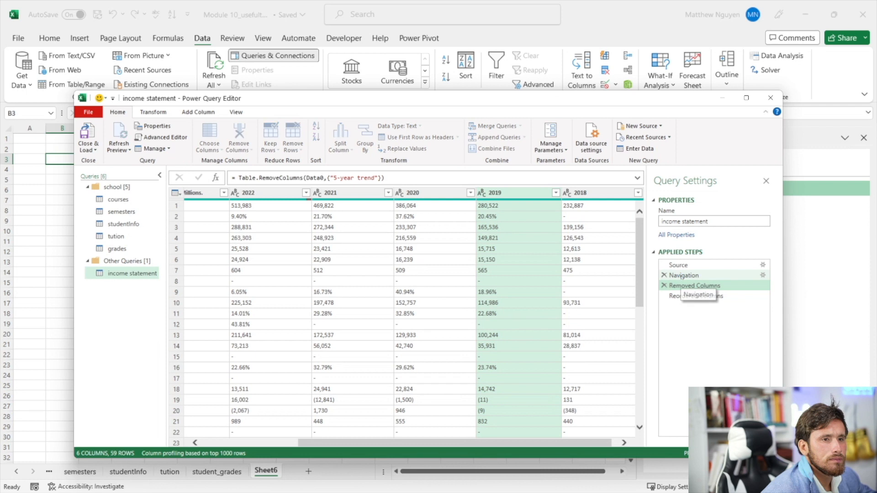
pyautogui.click(678, 265)
pyautogui.click(688, 295)
pyautogui.click(86, 147)
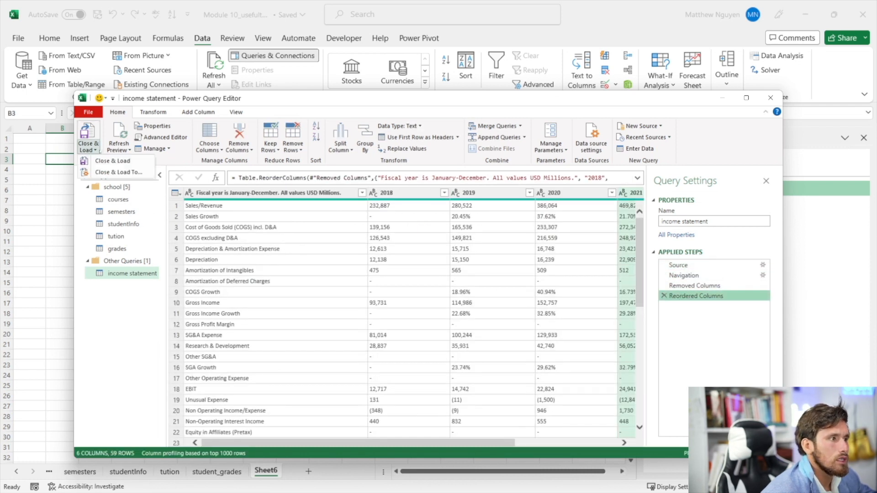
pyautogui.click(100, 158)
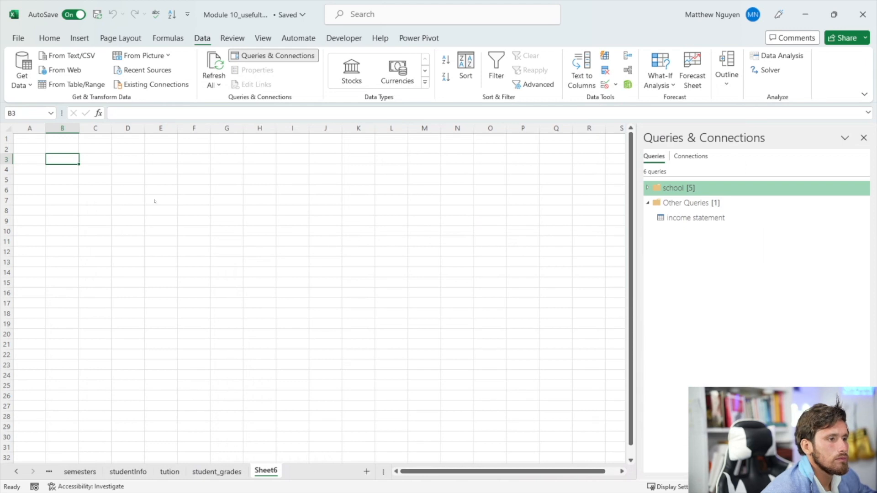
pyautogui.rightClick(332, 472)
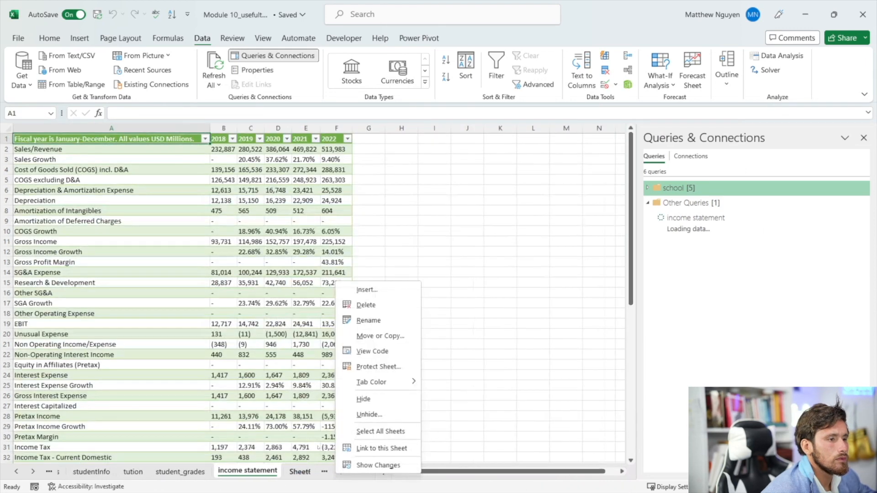
pyautogui.click(365, 304)
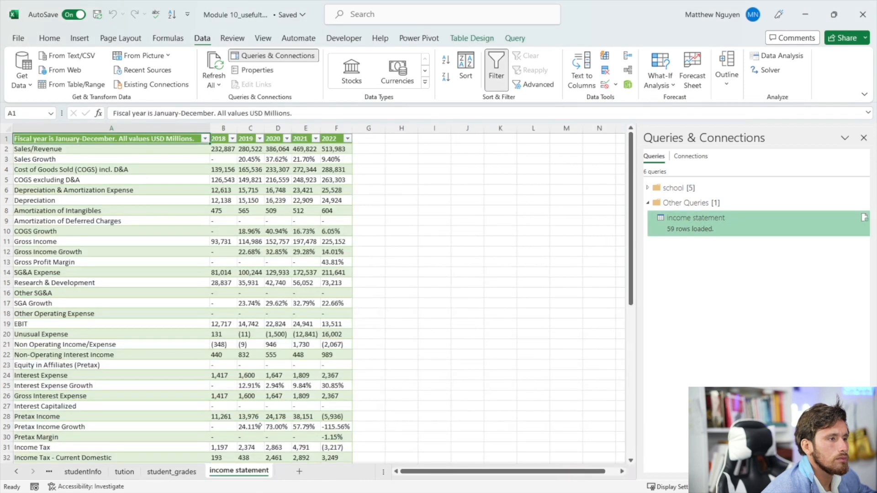
# - Select the loaded income statement table and refresh its query
pyautogui.moveTo(68, 138); pyautogui.dragTo(331, 157)
pyautogui.scroll(10, 402, 186)
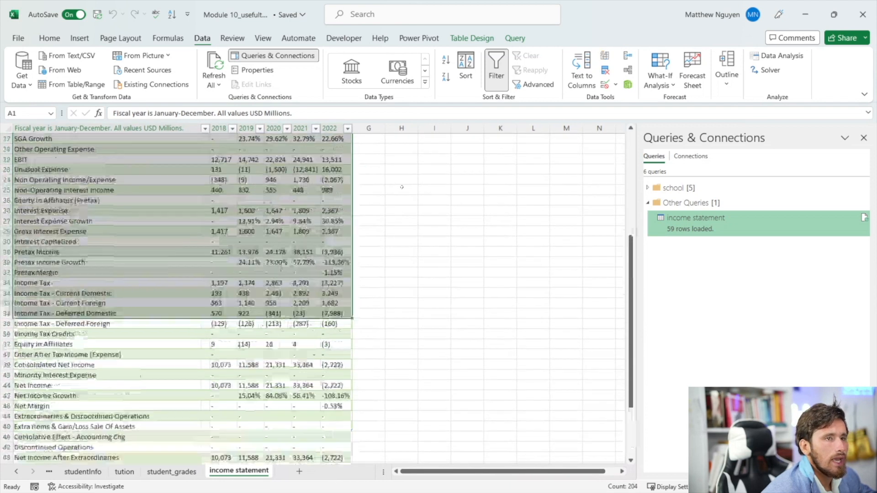
pyautogui.click(577, 263)
pyautogui.rightClick(657, 220)
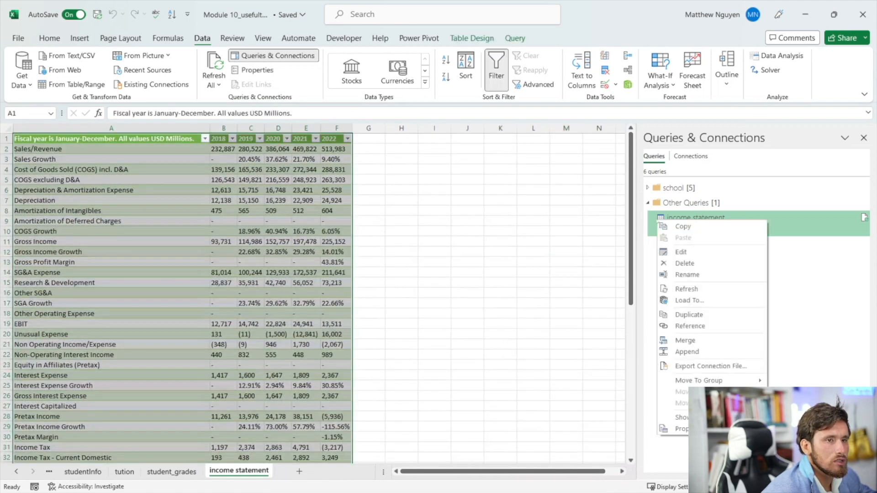
pyautogui.click(687, 290)
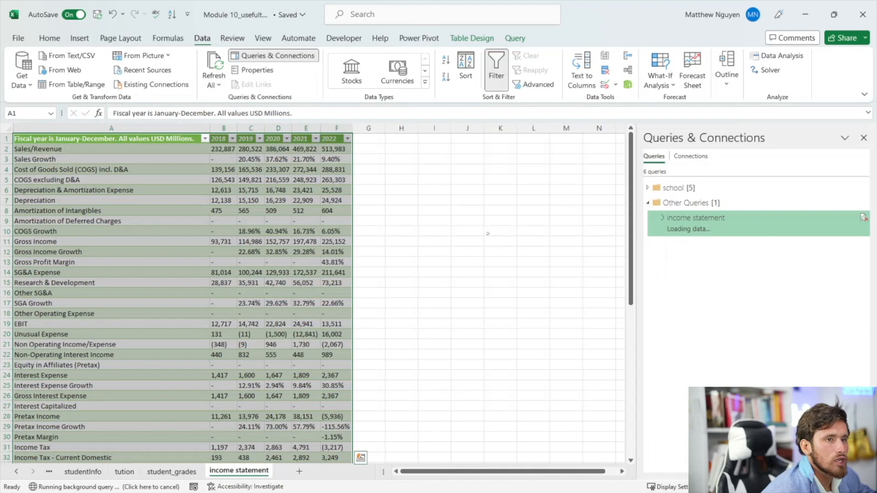
# - Enter the label "stock symbol" in cell H4, widen column H to fit it and select cell I4
pyautogui.click(418, 171)
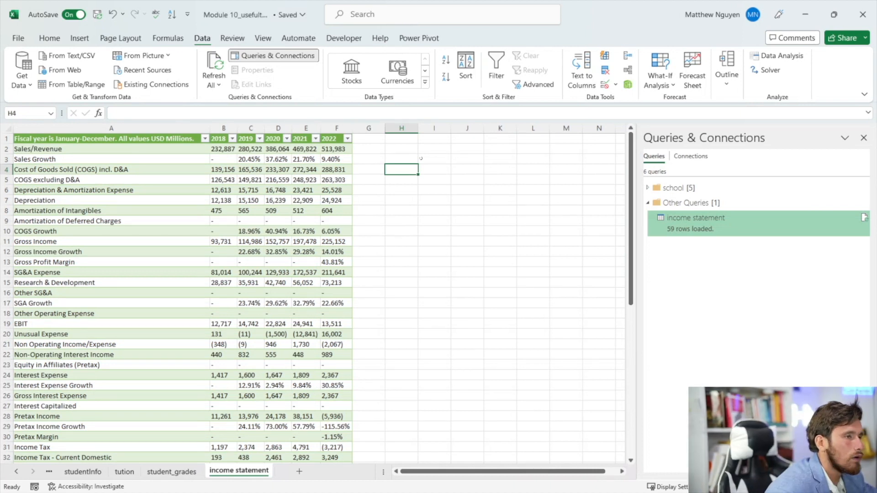
pyautogui.write('stock')
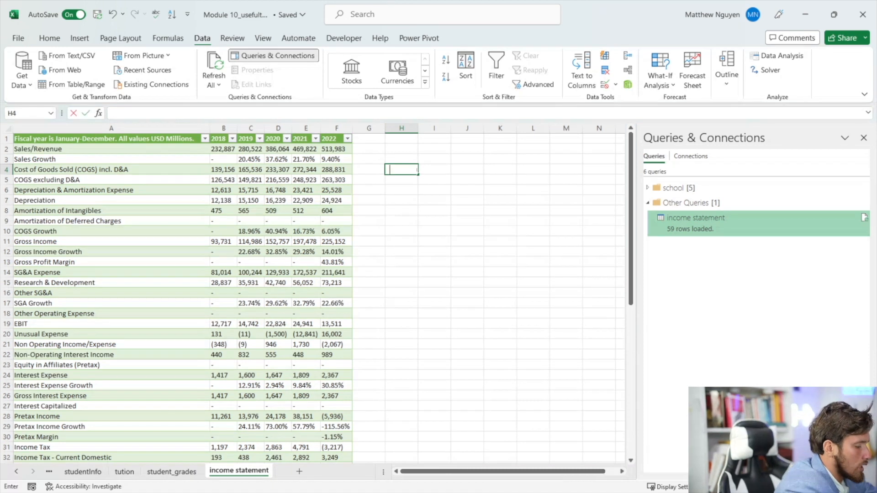
pyautogui.write(' symbol')
pyautogui.press('Return')
pyautogui.moveTo(418, 134); pyautogui.dragTo(434, 132)
pyautogui.click(450, 170)
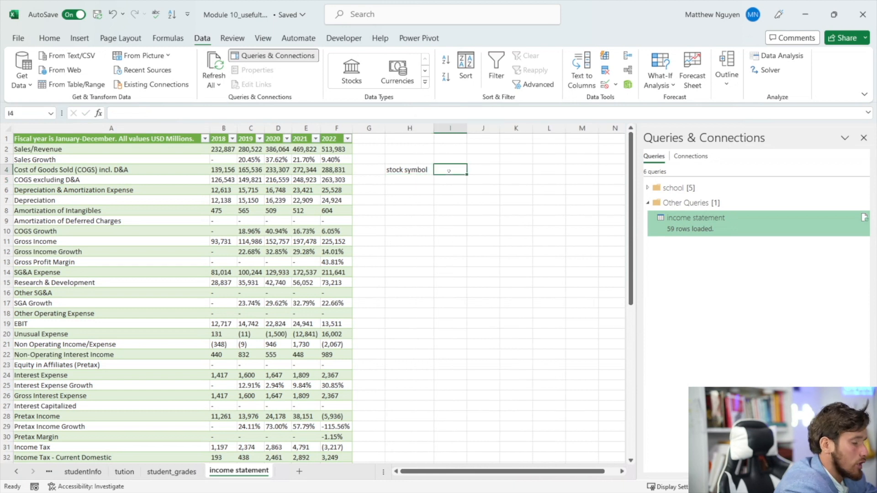
pyautogui.write('AMZN')
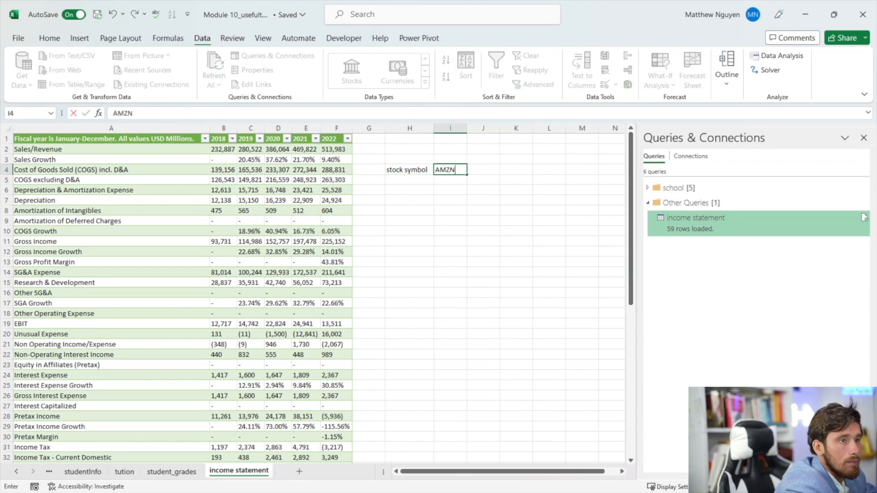
pyautogui.press('BackSpace')
pyautogui.press('BackSpace')
pyautogui.press('BackSpace')
pyautogui.press('BackSpace')
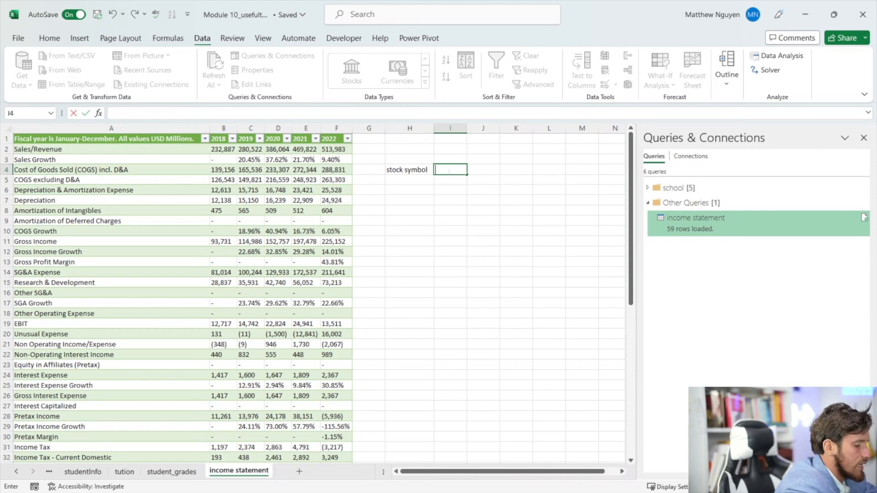
# - Enter the ticker BAC in cell I4 beside the stock symbol label
pyautogui.write('BAC')
pyautogui.press('Return')
pyautogui.click(449, 171)
pyautogui.click(405, 187)
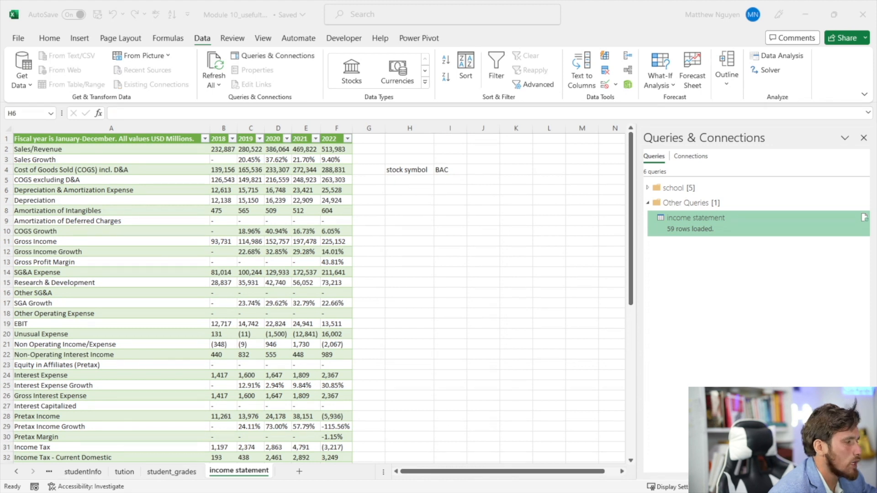
pyautogui.moveTo(407, 170); pyautogui.dragTo(447, 171)
pyautogui.click(430, 179)
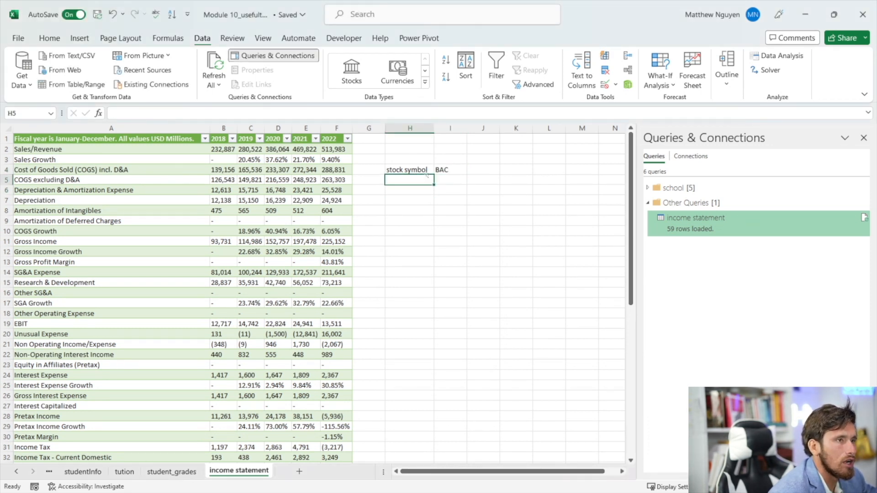
pyautogui.click(462, 171)
# - Add a new worksheet after income statement and name it "stock tickers"
pyautogui.click(299, 472)
pyautogui.doubleClick(298, 471)
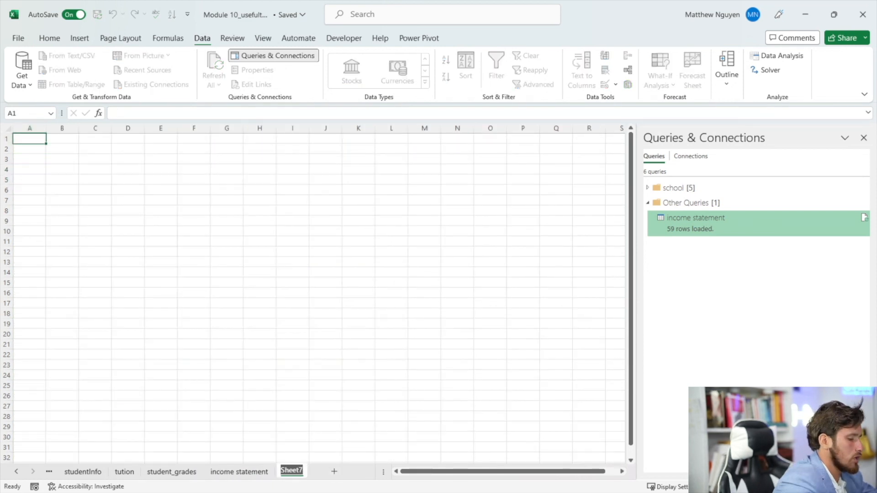
pyautogui.write('stock tickers')
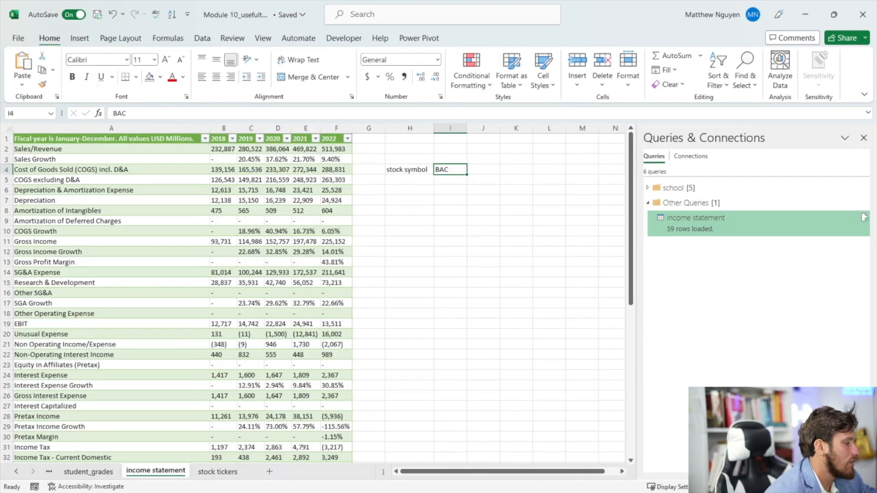
# - On the stock tickers sheet, import the company_tickers JSON file from the Downloads folder into Power Query
pyautogui.click(218, 472)
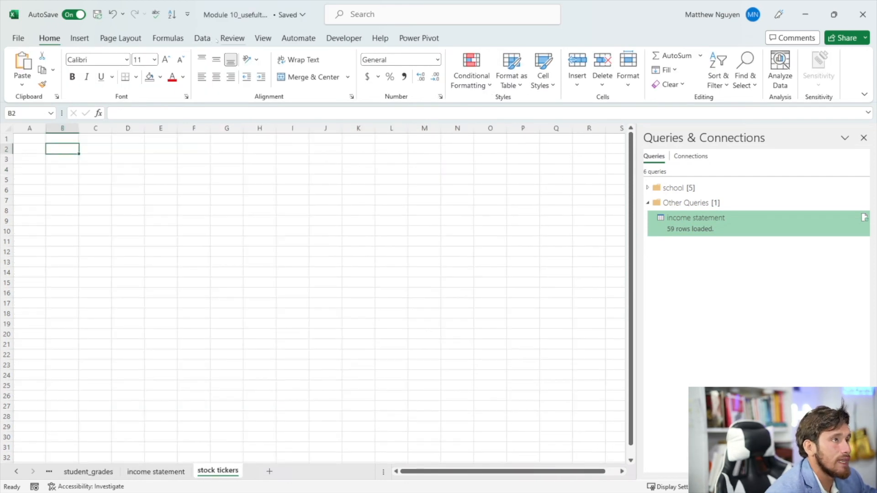
pyautogui.click(203, 38)
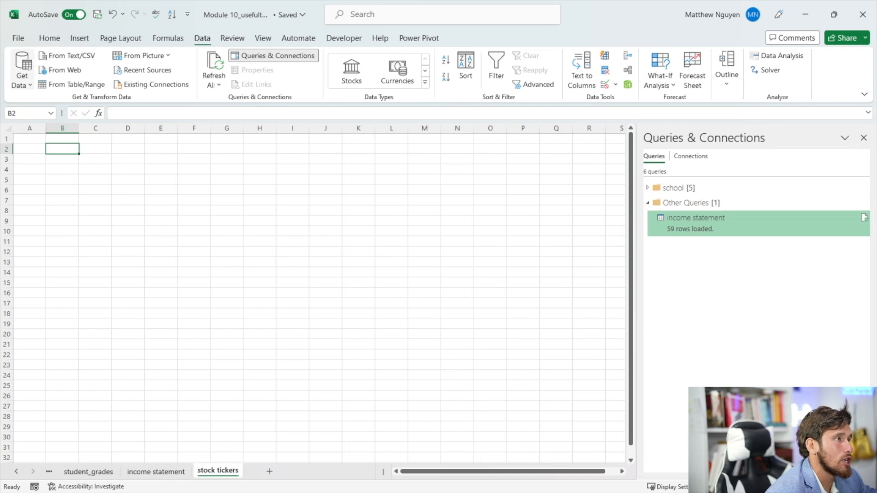
pyautogui.click(22, 76)
pyautogui.moveTo(68, 106)
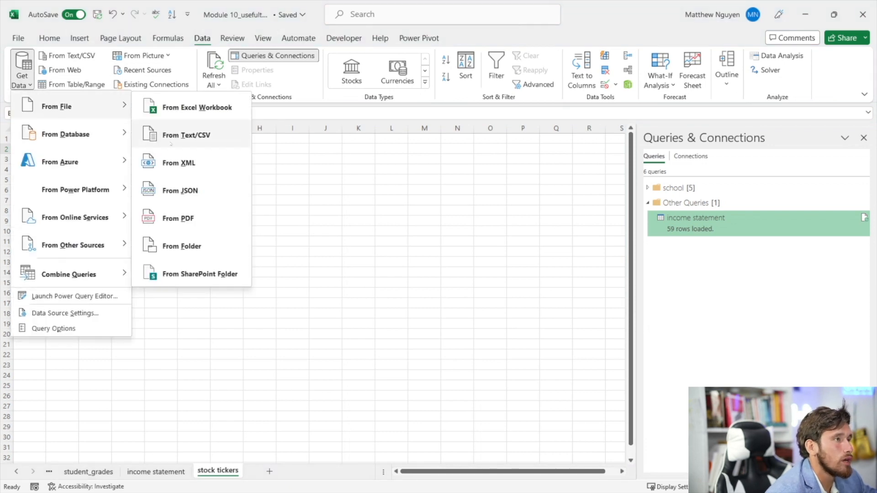
pyautogui.click(183, 191)
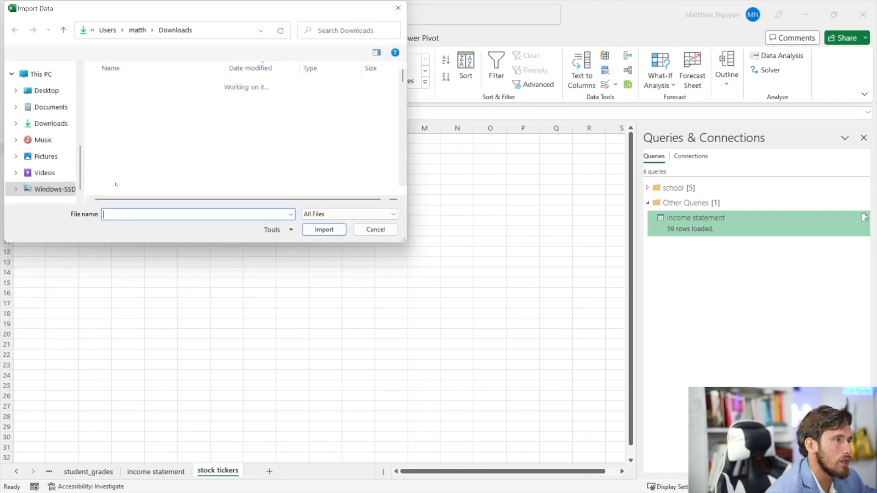
pyautogui.scroll(-5, 136, 151)
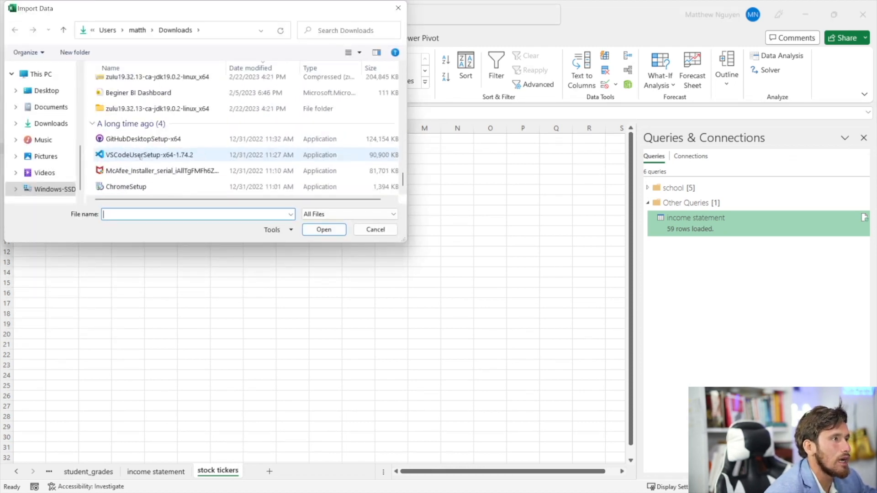
pyautogui.click(48, 123)
pyautogui.scroll(-5, 131, 132)
pyautogui.scroll(5, 131, 114)
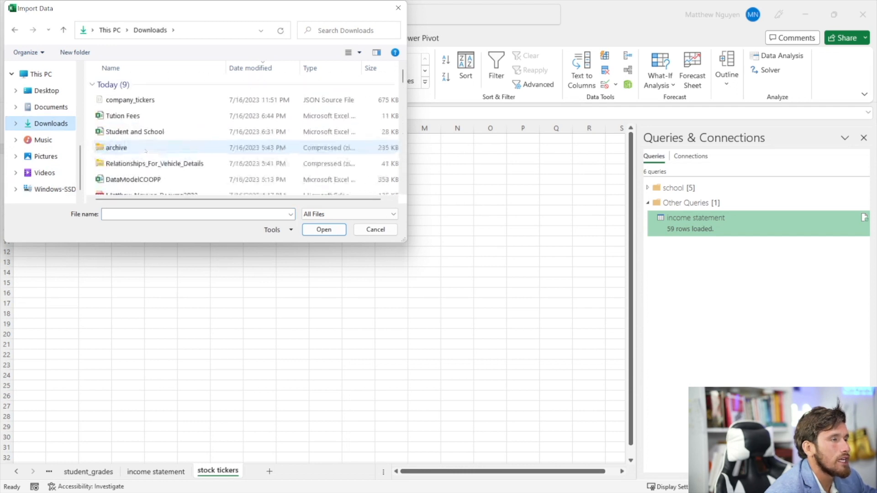
pyautogui.click(131, 99)
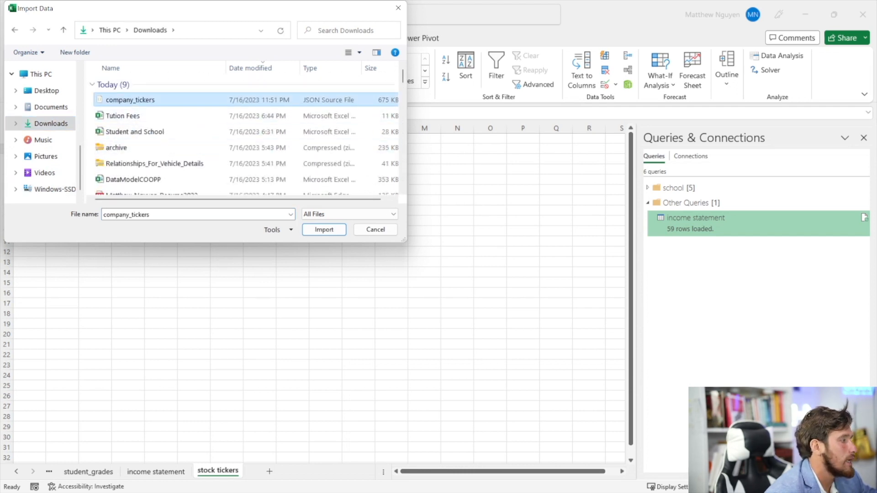
pyautogui.click(309, 227)
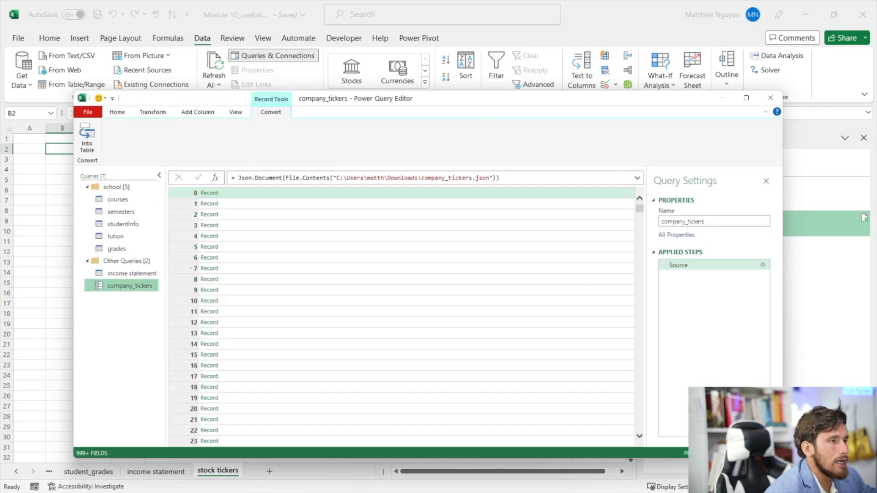
# - Drill into record 1 of the company_tickers query to examine its fields, and return to the Source step
pyautogui.click(209, 204)
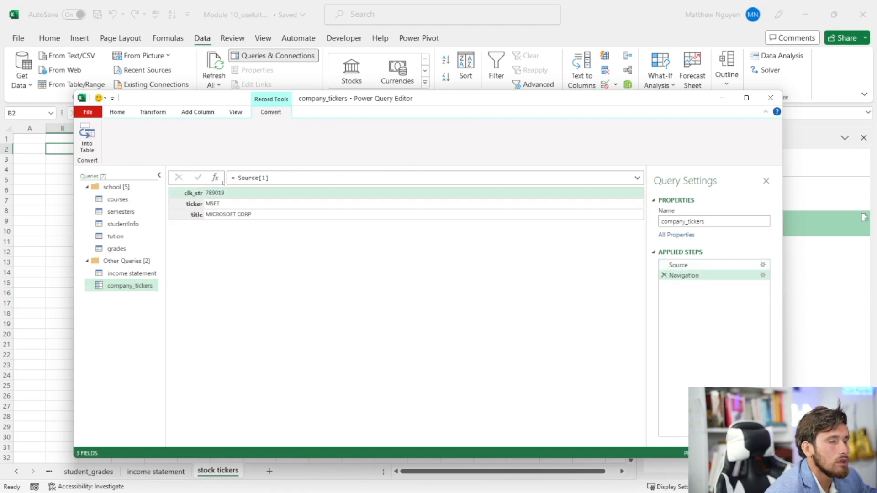
pyautogui.click(208, 204)
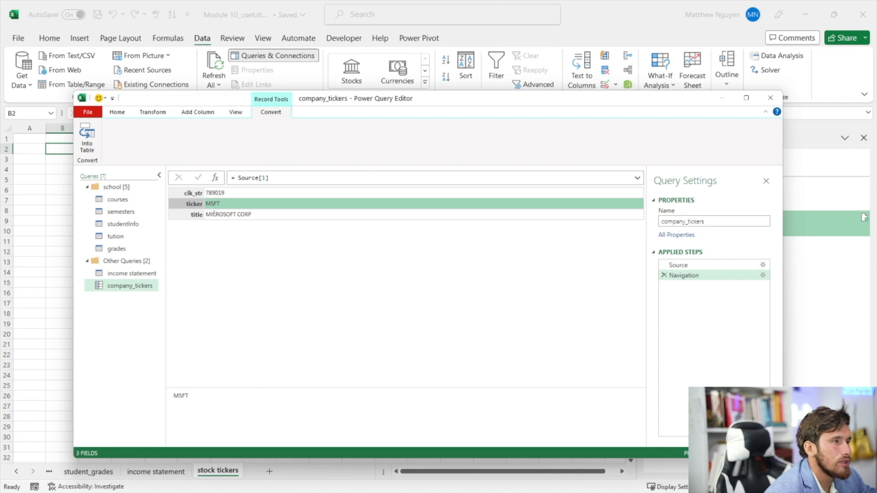
pyautogui.click(215, 213)
pyautogui.click(678, 265)
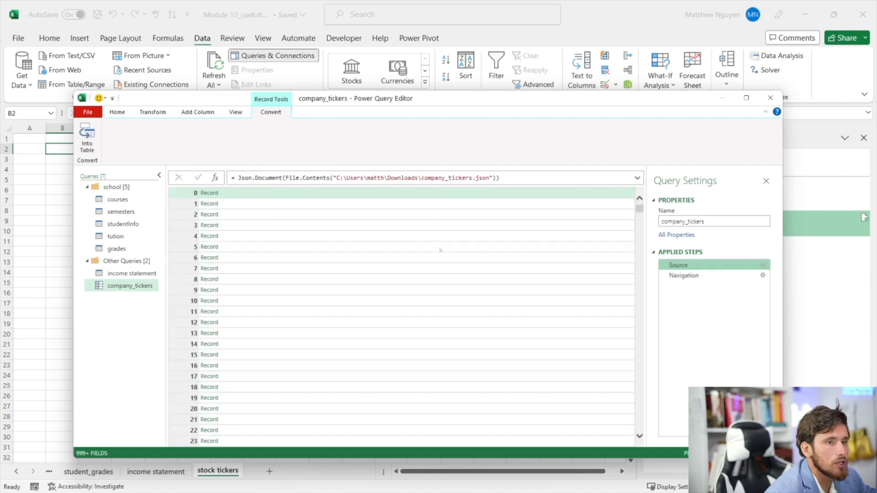
# - Convert the company_tickers records into a table and expand the Value column into ticker and title only, leaving out cik_str
pyautogui.click(86, 133)
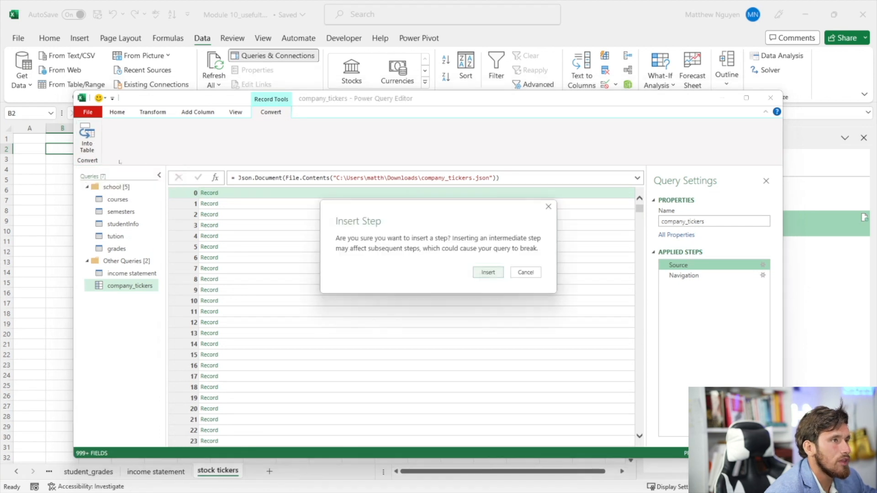
pyautogui.click(488, 273)
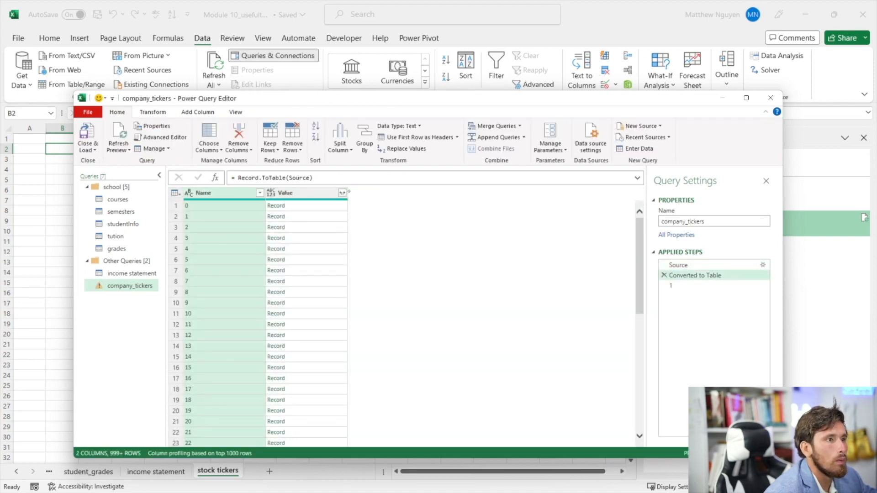
pyautogui.click(342, 192)
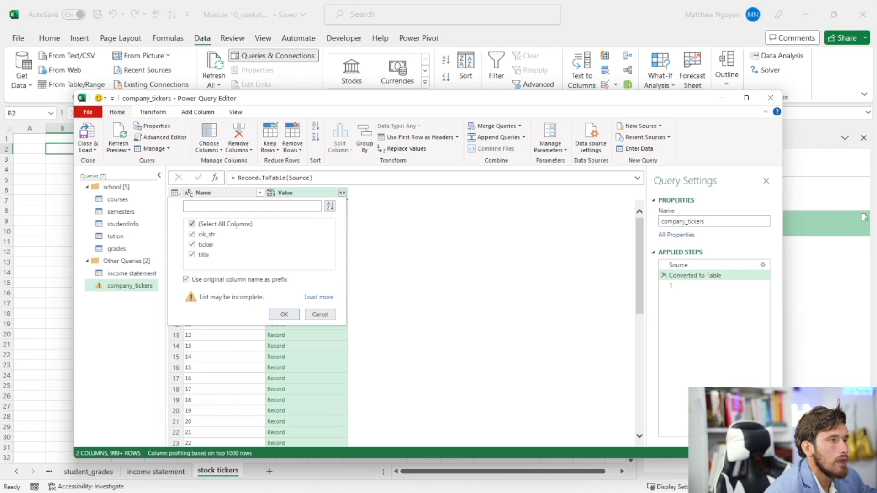
pyautogui.click(235, 226)
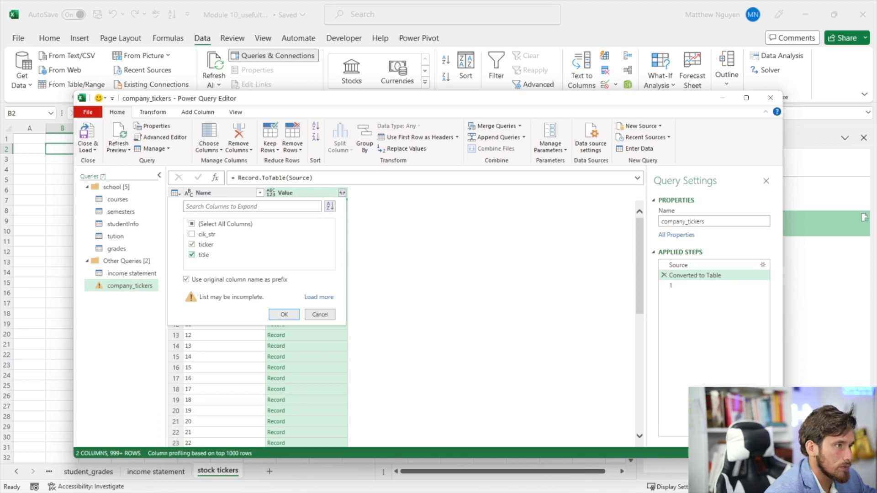
pyautogui.click(284, 315)
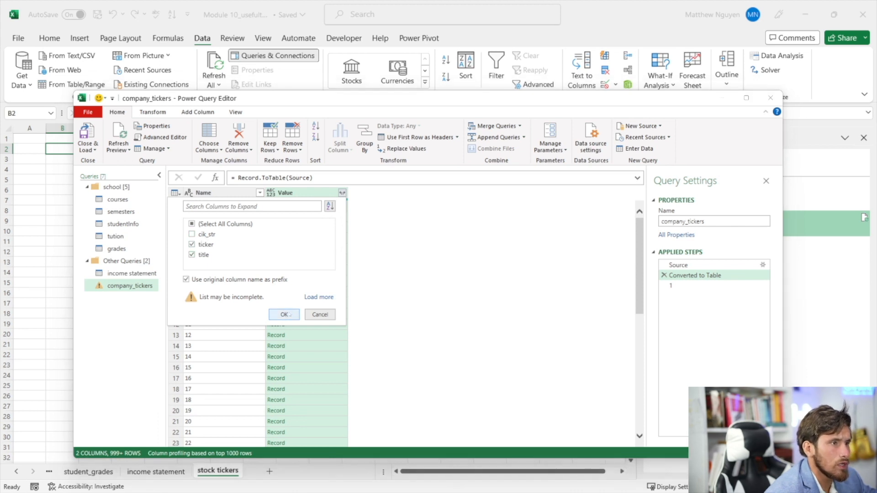
pyautogui.click(490, 272)
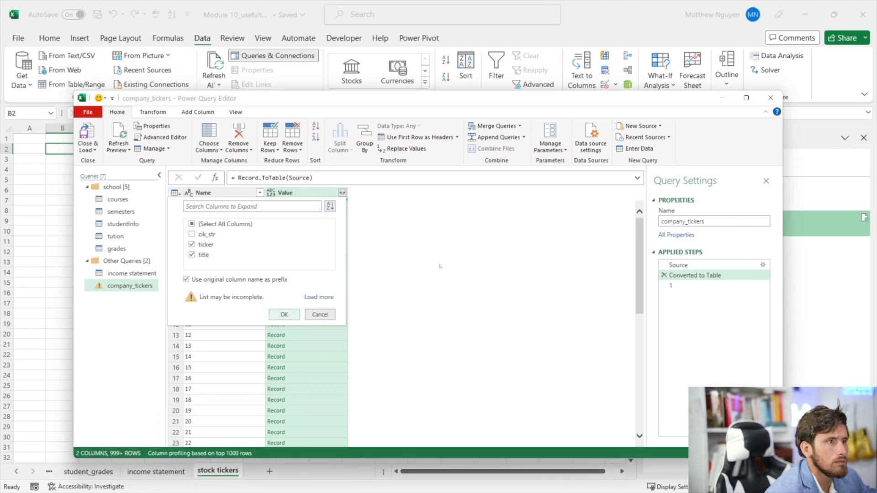
pyautogui.click(295, 311)
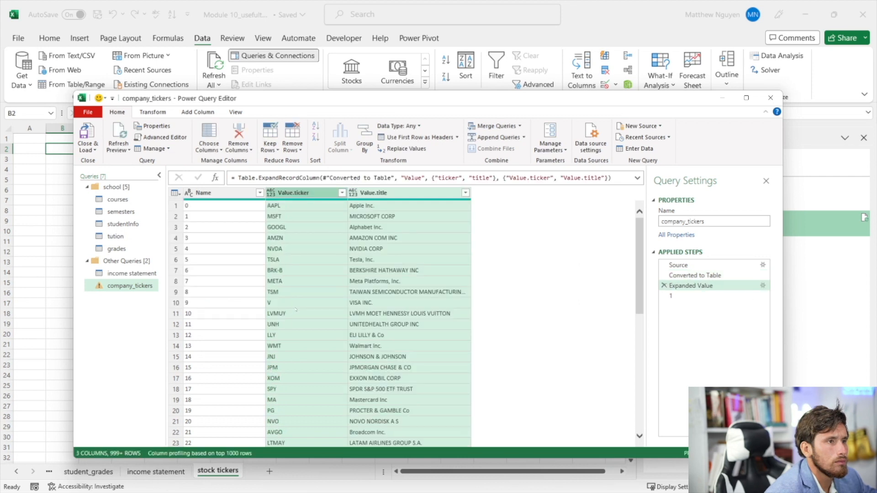
# - Rename the Value.ticker column to ticker_symbol, inserting the change as an intermediate step
pyautogui.doubleClick(308, 193)
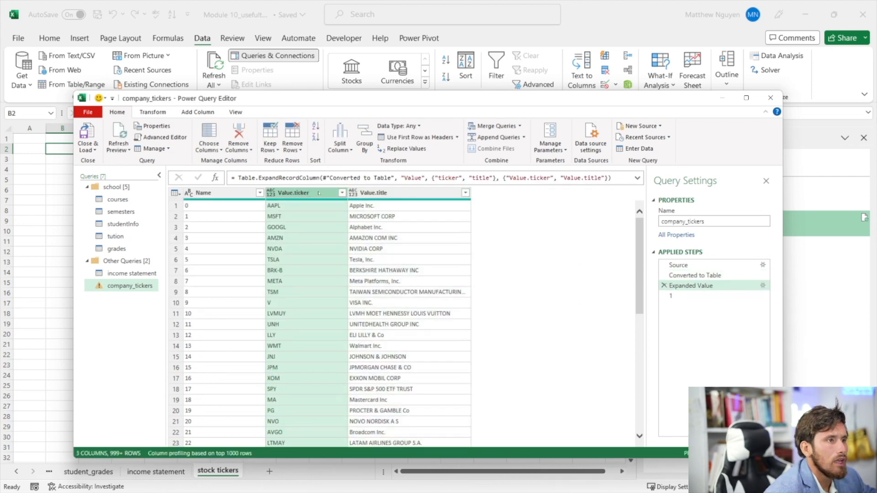
pyautogui.moveTo(295, 193); pyautogui.dragTo(278, 193)
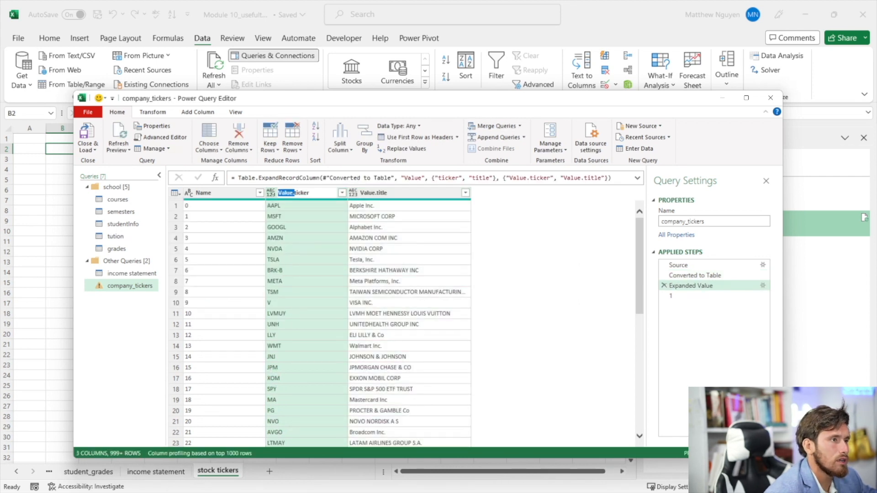
pyautogui.doubleClick(314, 192)
pyautogui.write('tic')
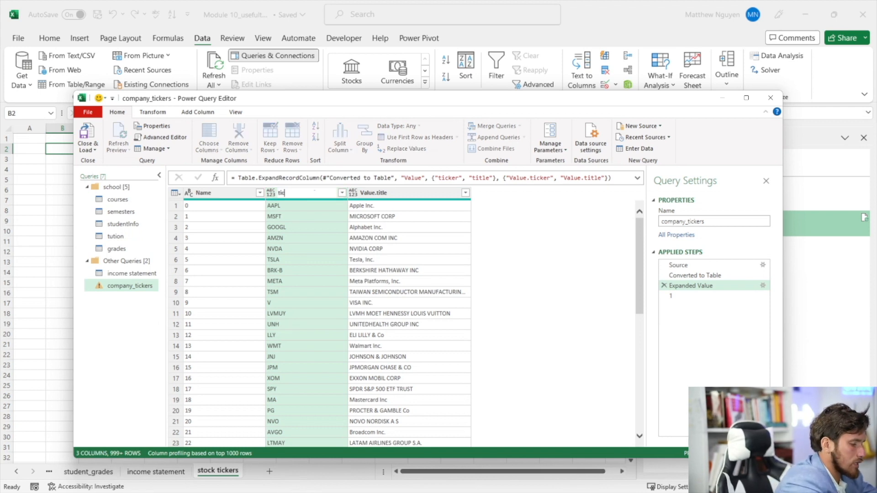
pyautogui.write('ker_symbol')
pyautogui.press('Return')
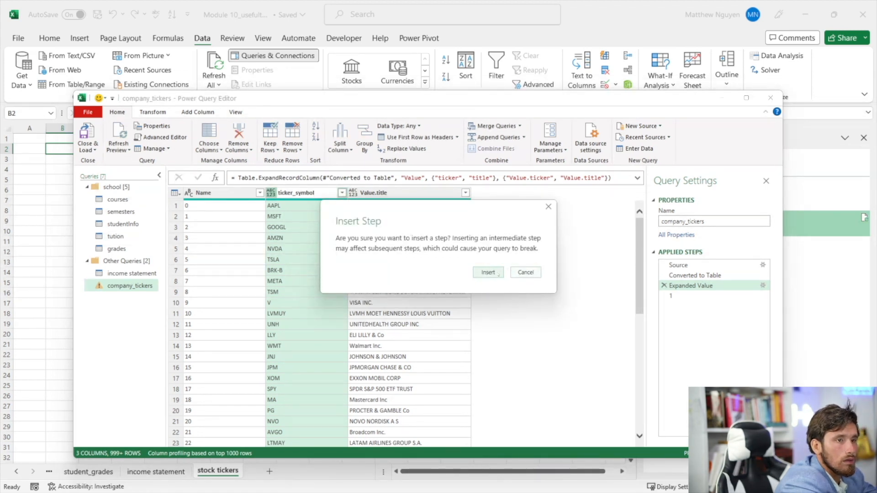
pyautogui.click(487, 272)
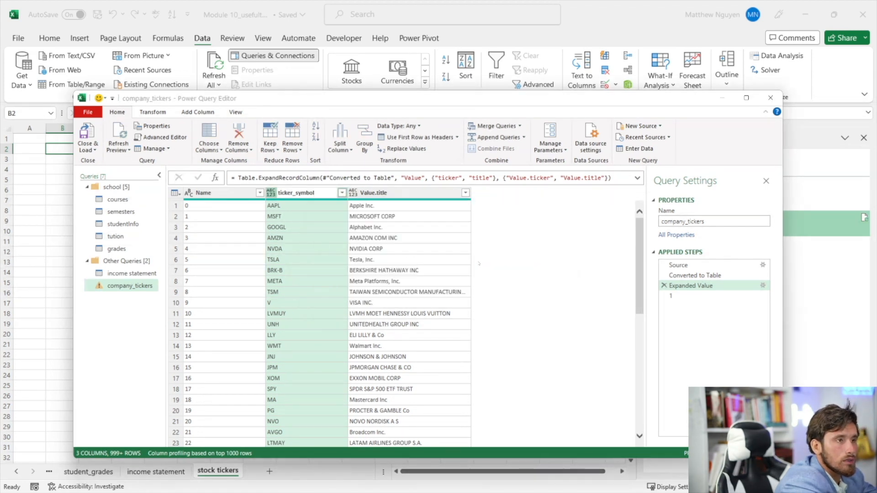
# - Rename the Value.title column to company name, inserting the change as an intermediate step
pyautogui.doubleClick(382, 193)
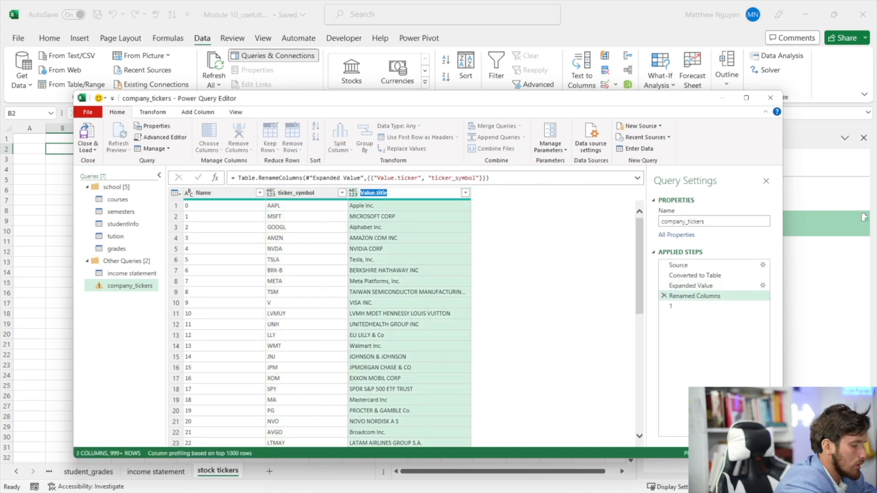
pyautogui.write('company name')
pyautogui.press('Return')
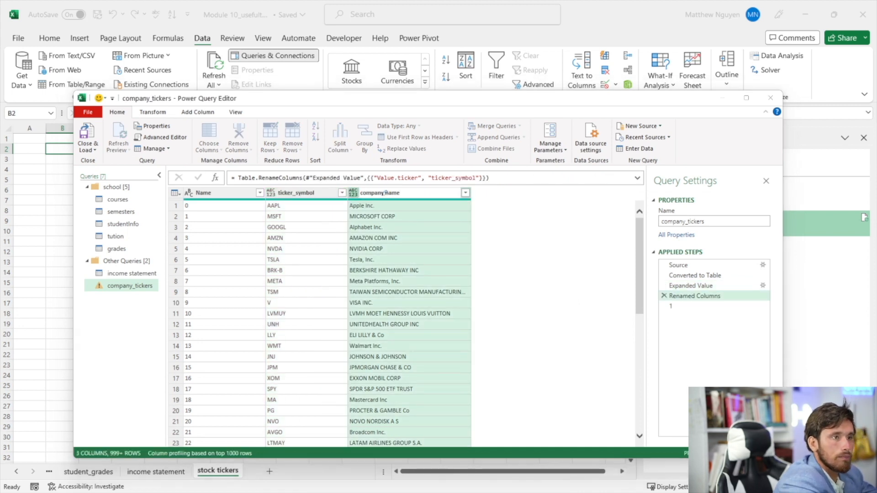
pyautogui.click(486, 272)
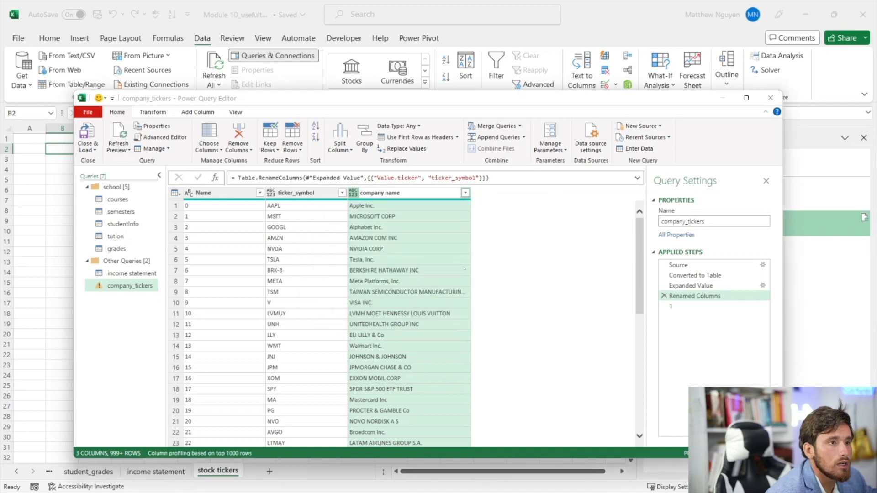
# - Delete the leftover applied step named 1 from the company_tickers query, and close and load the query into the workbook
pyautogui.click(681, 306)
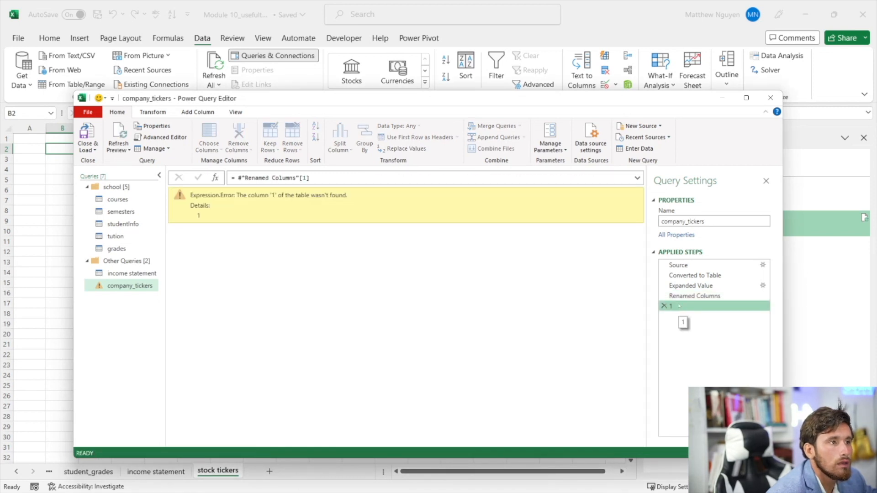
pyautogui.rightClick(679, 306)
pyautogui.click(697, 336)
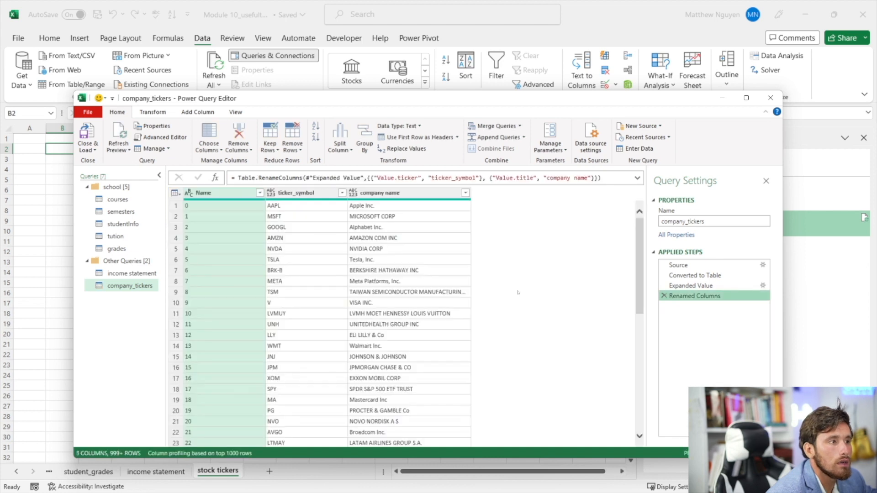
pyautogui.click(96, 152)
pyautogui.click(128, 160)
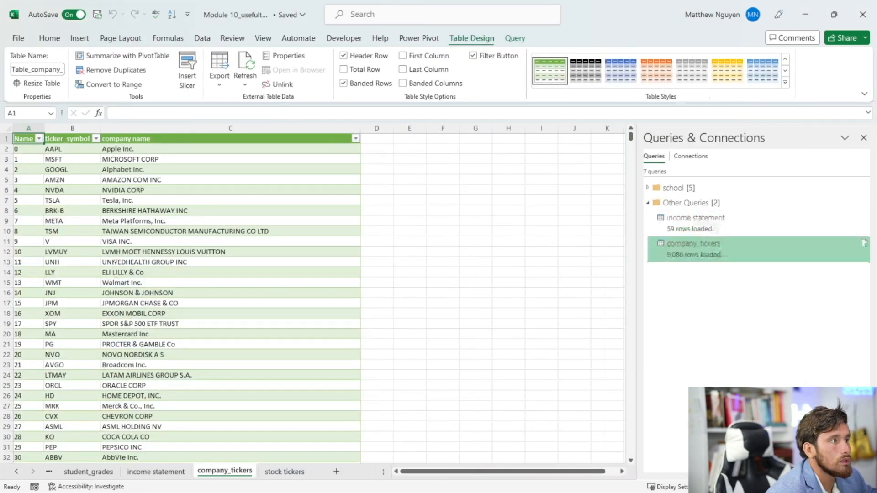
pyautogui.moveTo(29, 127); pyautogui.dragTo(123, 138)
pyautogui.click(17, 140)
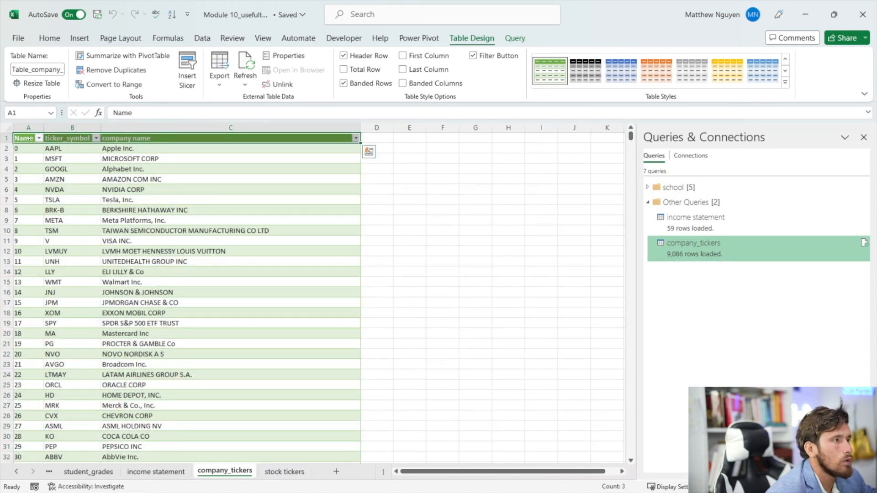
pyautogui.doubleClick(137, 114)
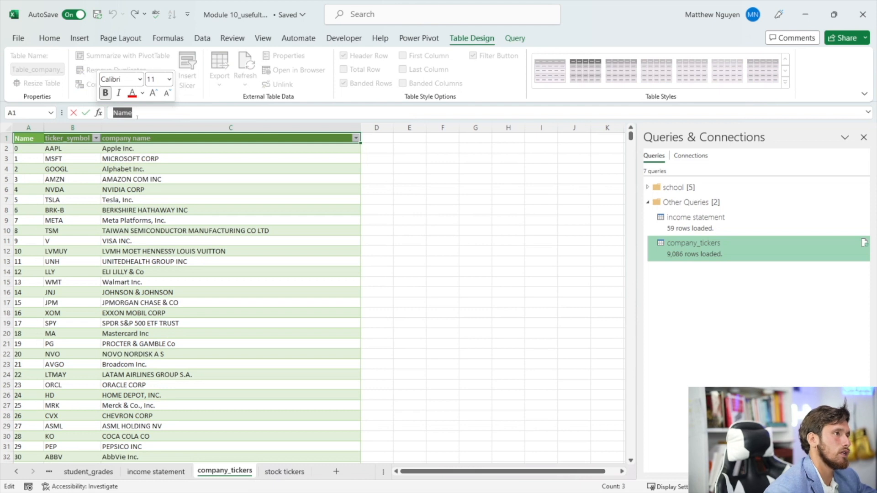
pyautogui.write('Nu')
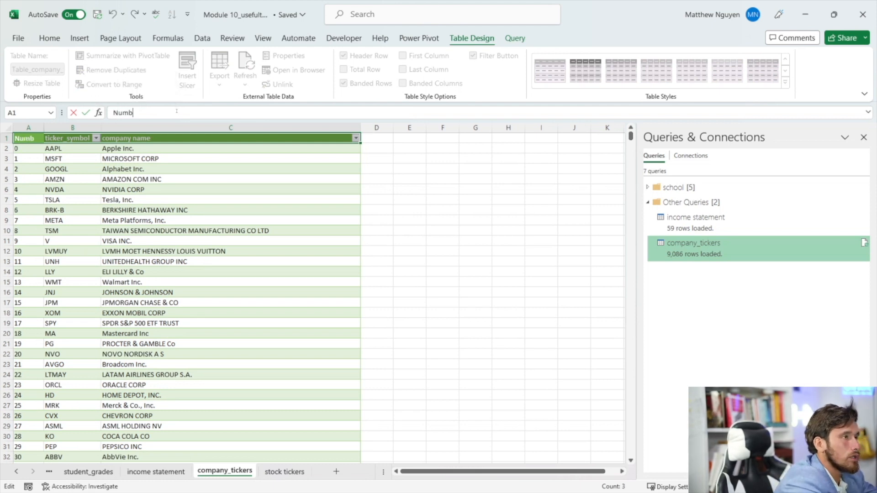
pyautogui.press('Escape')
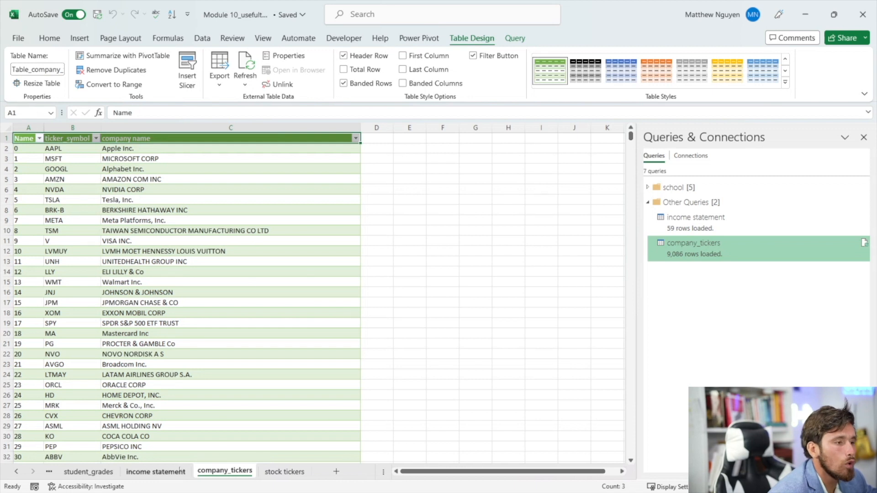
# - Start a data validation rule on ticker cell I4 of the income statement sheet and allow a List
pyautogui.click(156, 472)
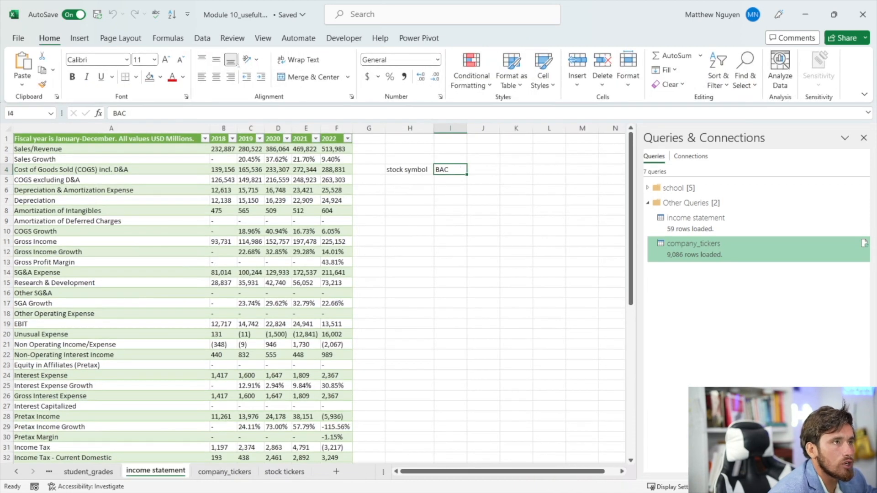
pyautogui.click(203, 38)
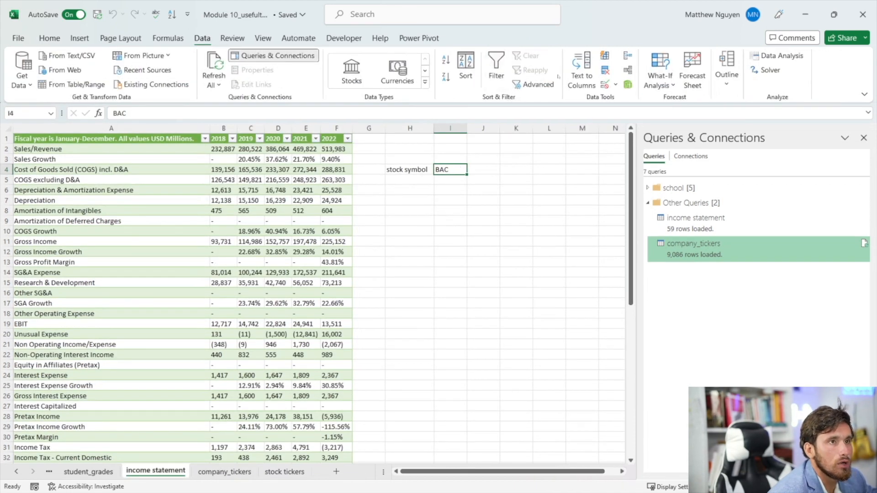
pyautogui.click(616, 85)
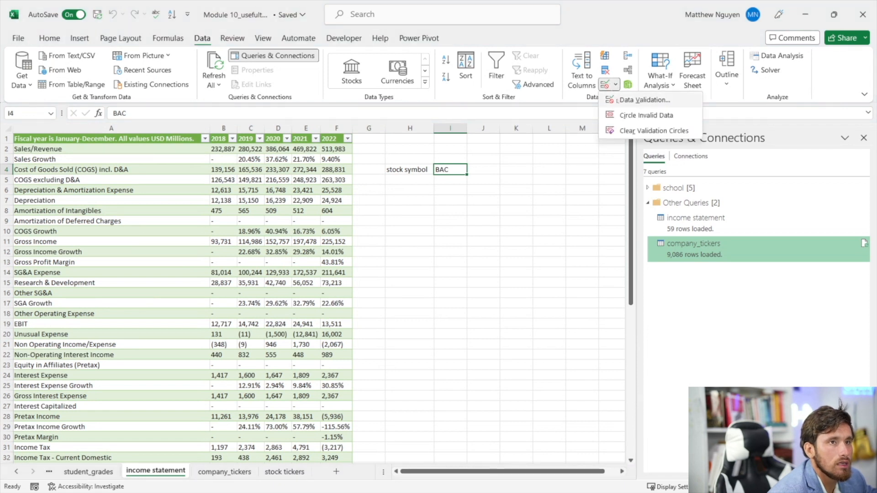
pyautogui.click(636, 99)
pyautogui.click(290, 134)
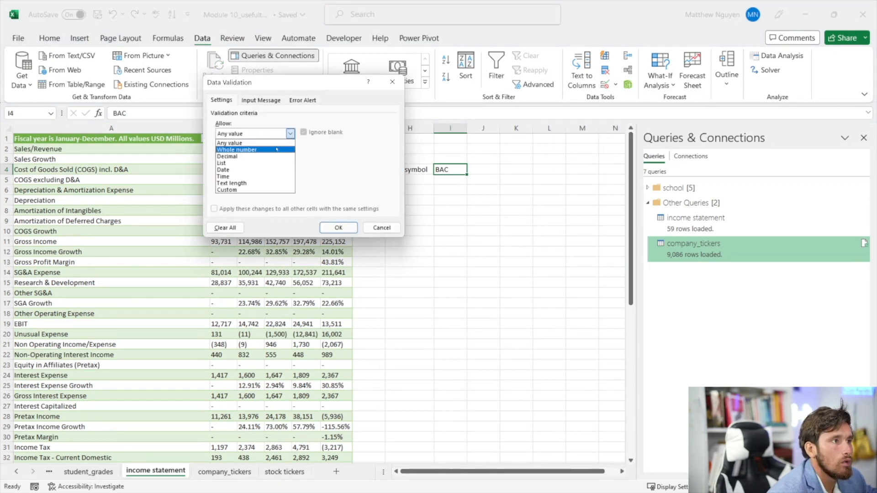
pyautogui.click(238, 163)
# - Set the validation list's source to the ticker symbols in company_tickers!$B$2:$B$9087 and apply the rule
pyautogui.click(350, 176)
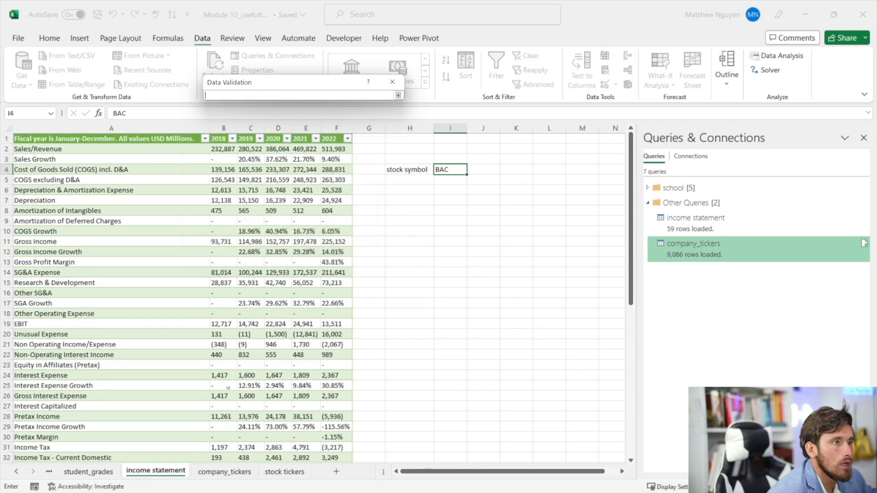
pyautogui.click(224, 471)
pyautogui.moveTo(75, 137); pyautogui.dragTo(90, 148)
pyautogui.click(91, 148)
pyautogui.hotkey('ctrl', 'shift', 'Down')
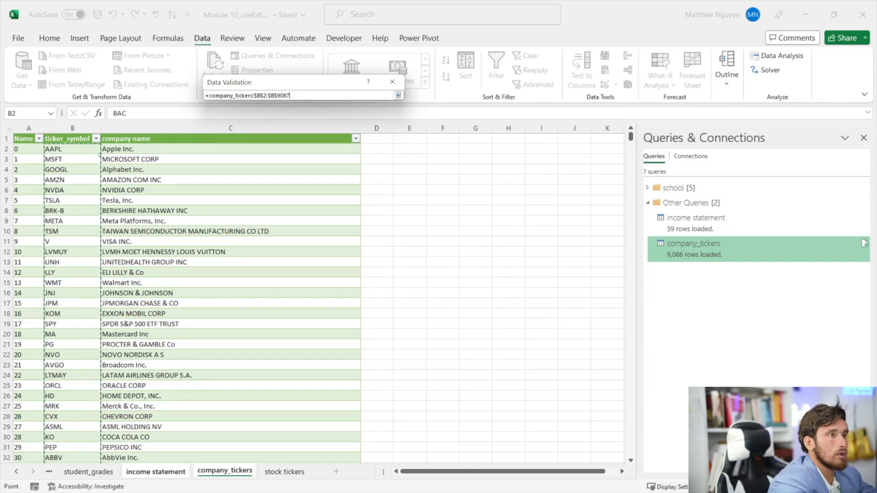
pyautogui.press('Return')
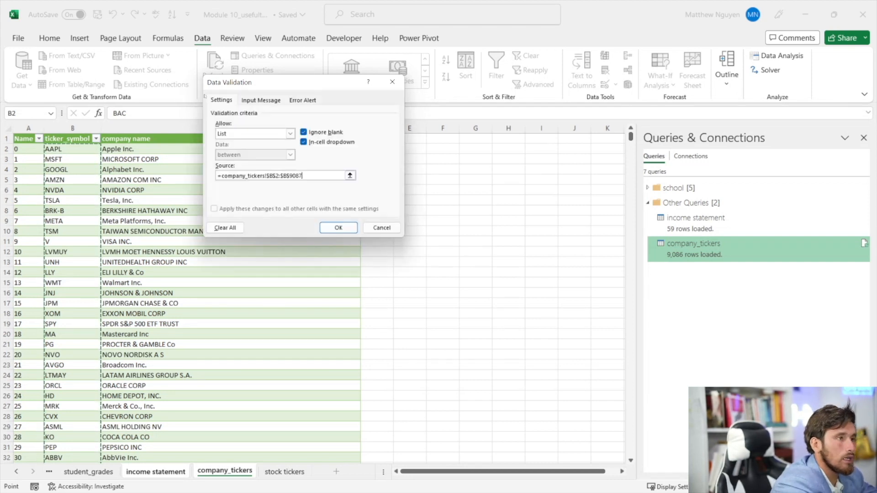
pyautogui.press('Return')
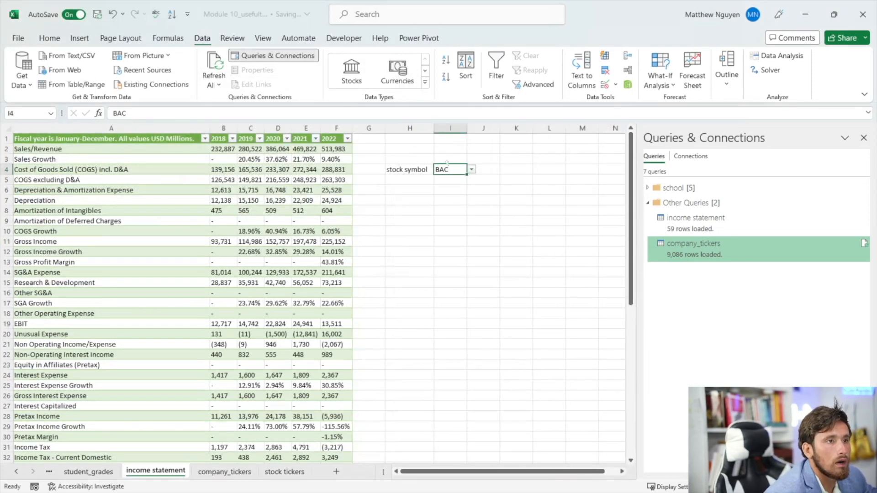
# - Browse the ticker symbols offered by the dropdown in cell I4
pyautogui.click(471, 169)
pyautogui.scroll(-5, 457, 224)
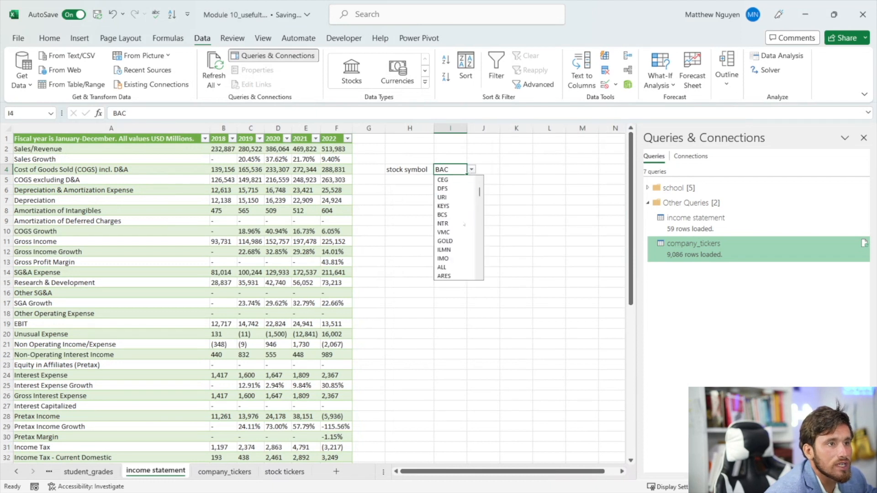
pyautogui.click(449, 163)
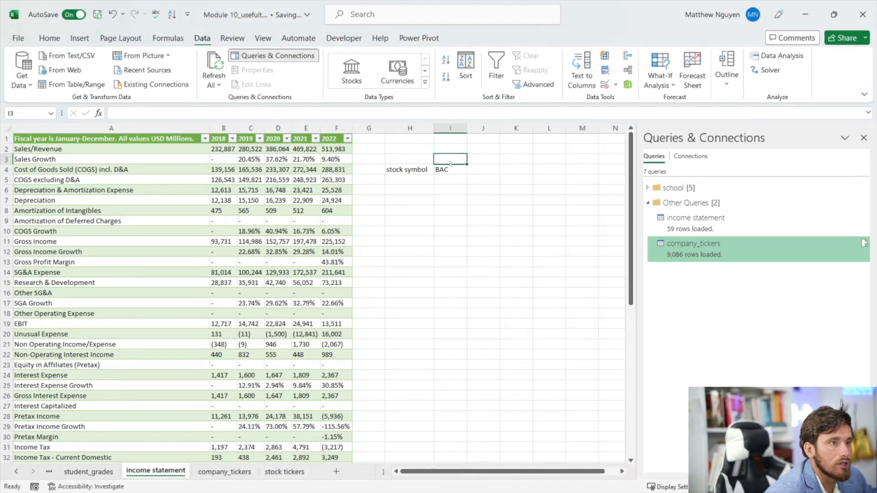
pyautogui.click(459, 169)
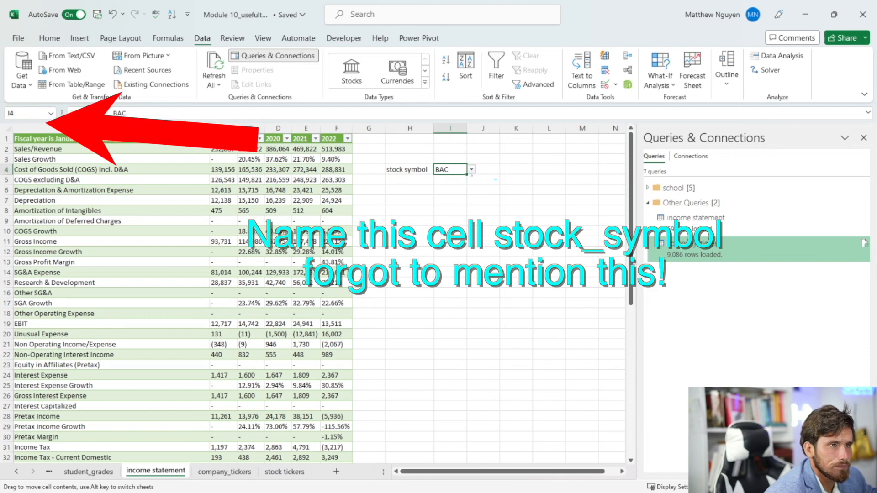
pyautogui.moveTo(470, 174); pyautogui.dragTo(504, 178)
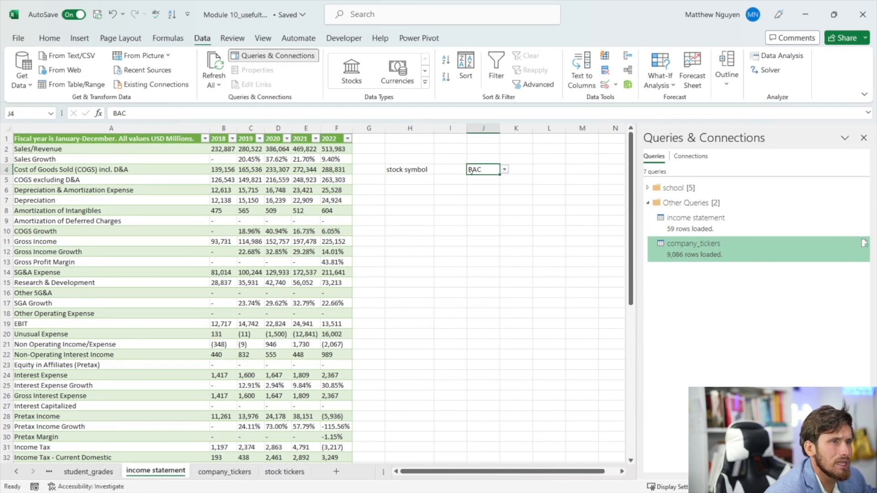
pyautogui.click(461, 171)
pyautogui.hotkey('ctrl', 'z')
# - Look up the ticker's company name in J4 with =XLOOKUP(I4,company_tickers!B:B,company_tickers!C:C,"",0)
pyautogui.write('=xlookup(')
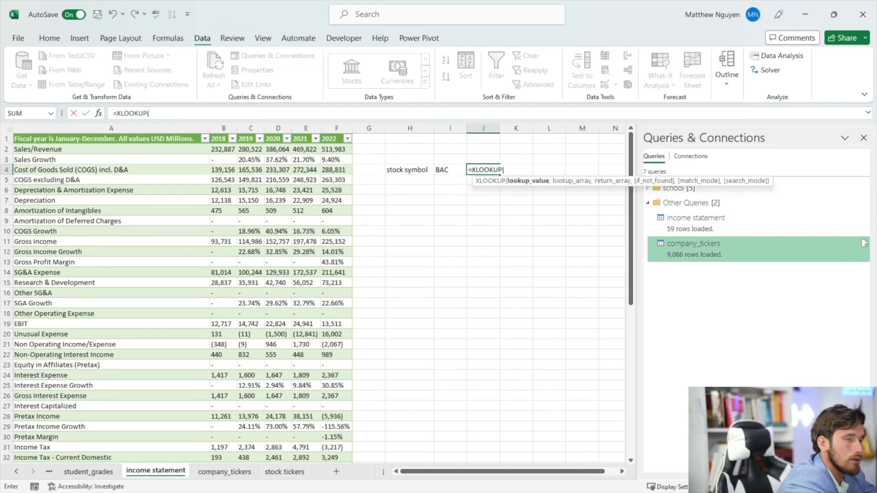
pyautogui.click(441, 170)
pyautogui.write(',')
pyautogui.click(225, 472)
pyautogui.click(74, 128)
pyautogui.write(',')
pyautogui.click(123, 130)
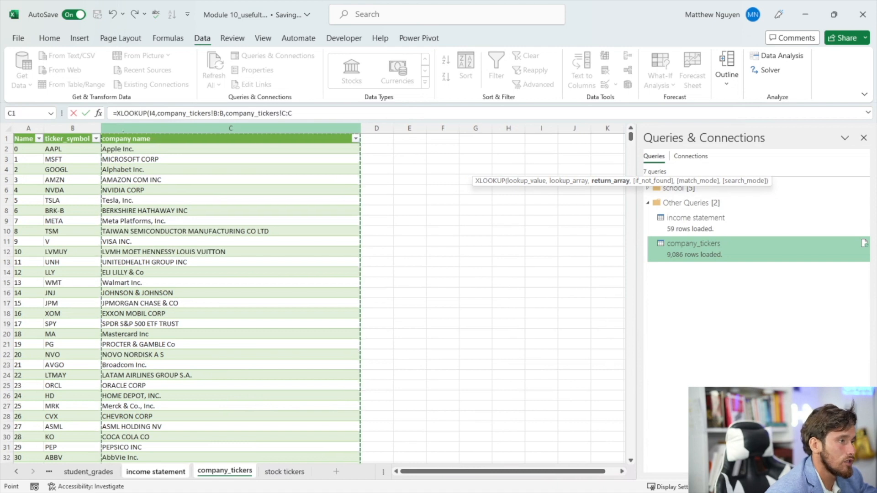
pyautogui.write('"",0)')
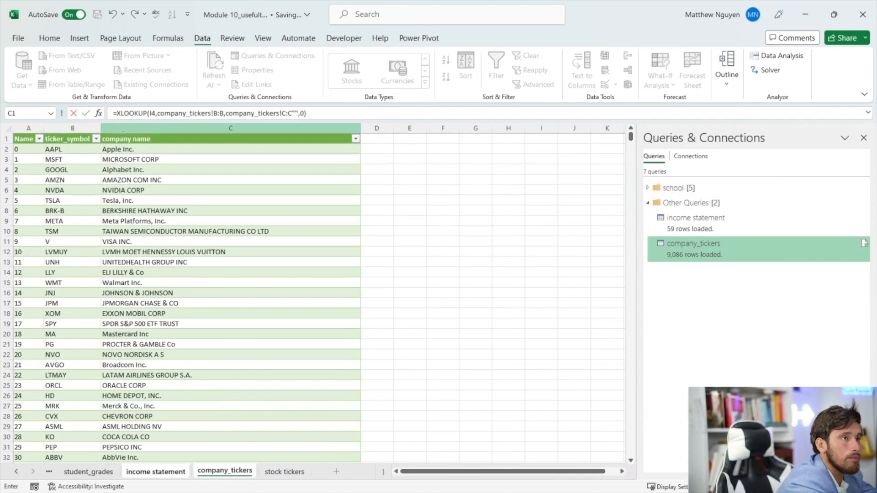
pyautogui.press('Return')
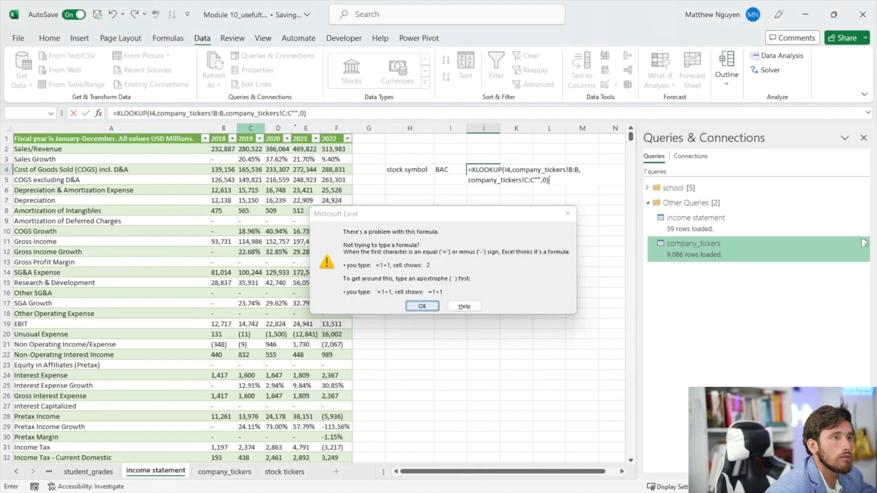
pyautogui.click(421, 306)
pyautogui.write(',')
pyautogui.press('Return')
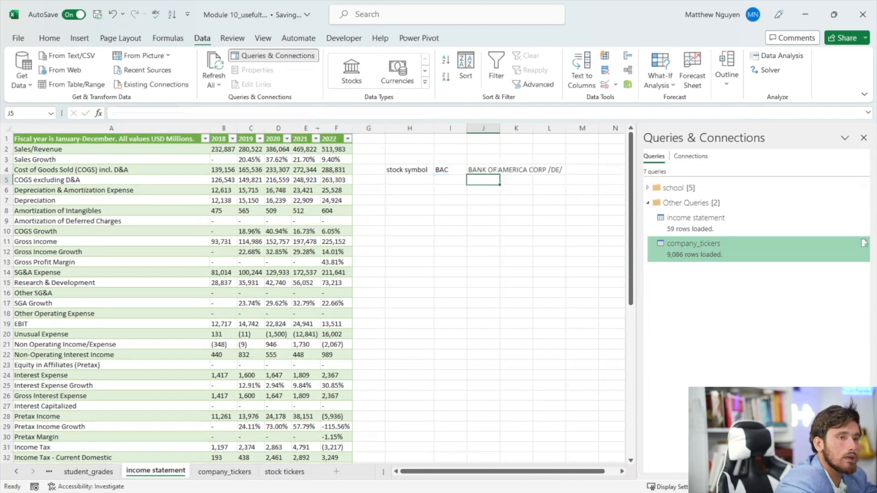
# - Label the cells above the lookup with Company in J3 and Ticker in I3
pyautogui.click(490, 163)
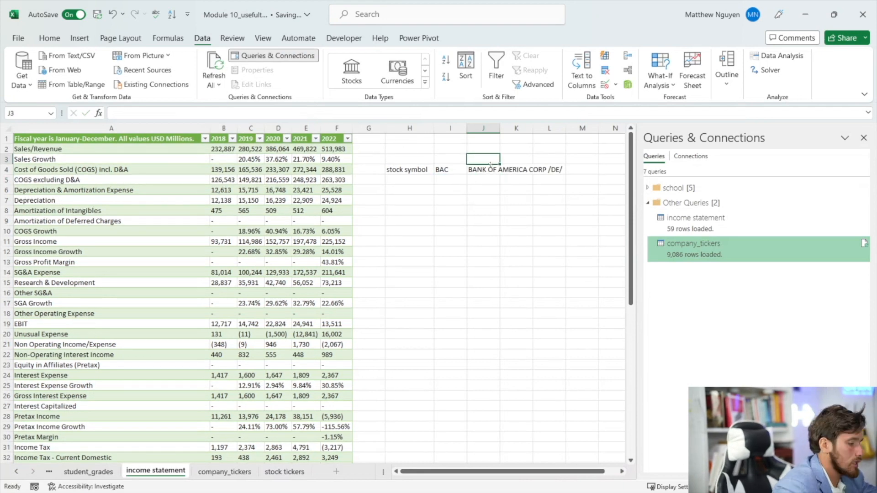
pyautogui.write('Company')
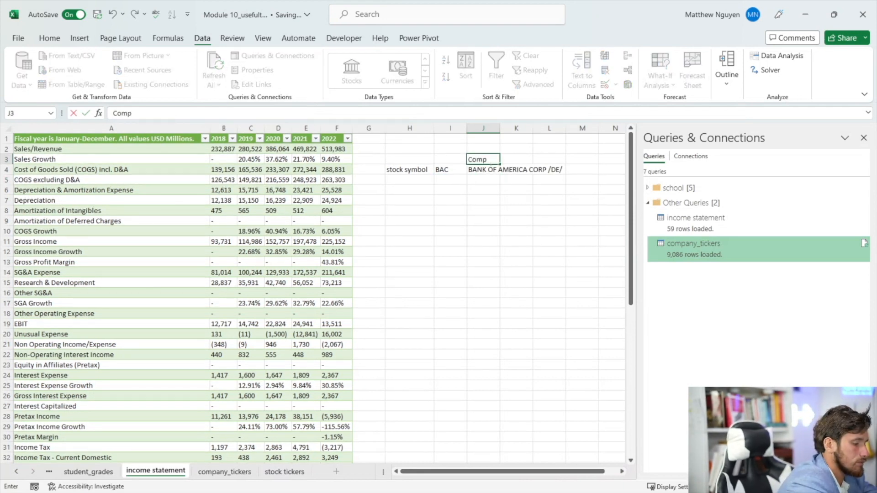
pyautogui.press('Left')
pyautogui.press('Left')
pyautogui.press('Right')
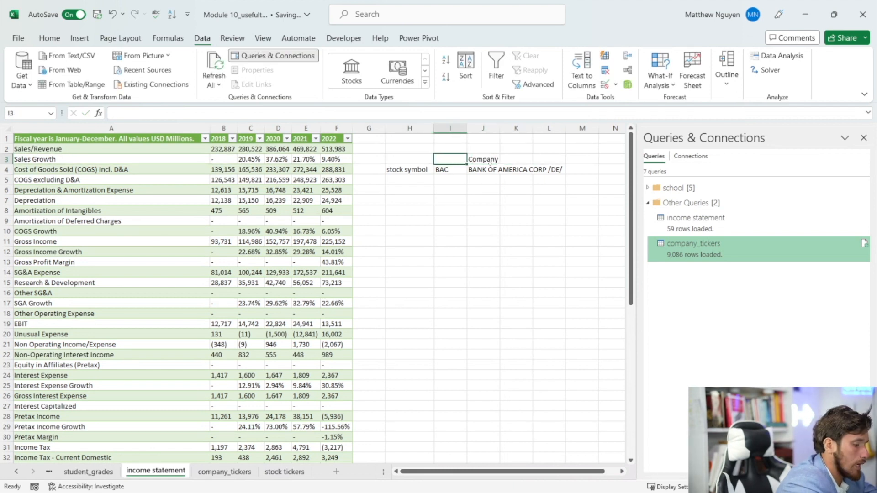
pyautogui.write('Ticker')
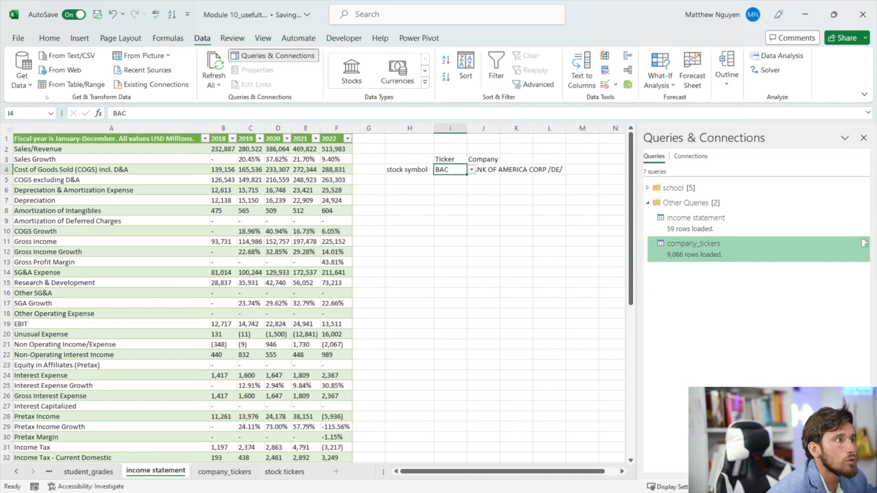
# - Name the ticker cell I4 stock_symbol
pyautogui.write('sy')
pyautogui.press('BackSpace')
pyautogui.write('tock_sy')
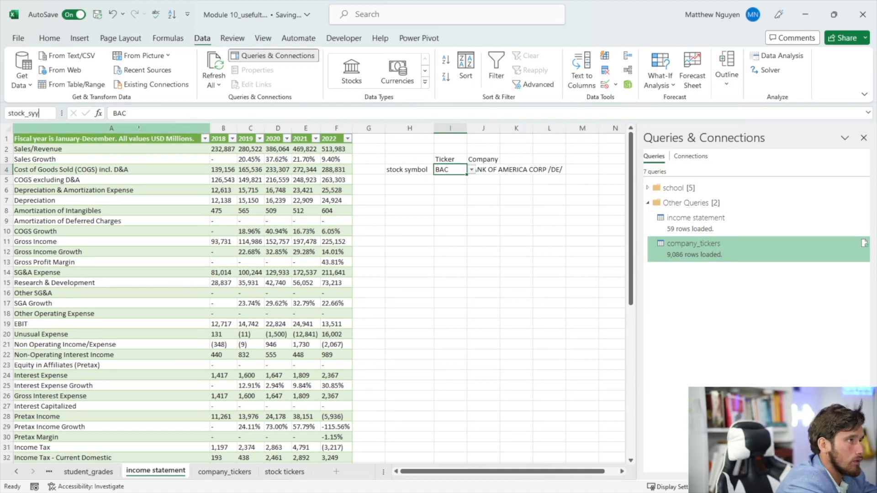
pyautogui.write('mbol')
pyautogui.press('Return')
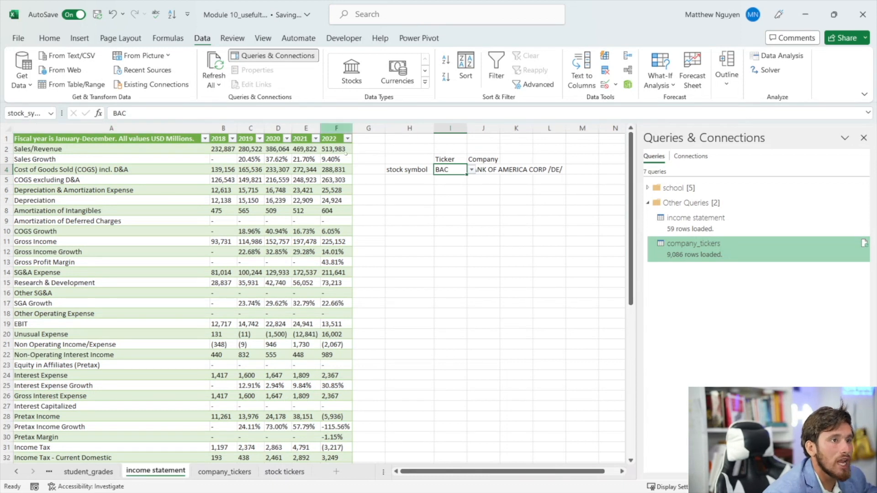
# - Test the company lookup by choosing TM in the ticker dropdown, and leave MRK as the final selection
pyautogui.click(471, 170)
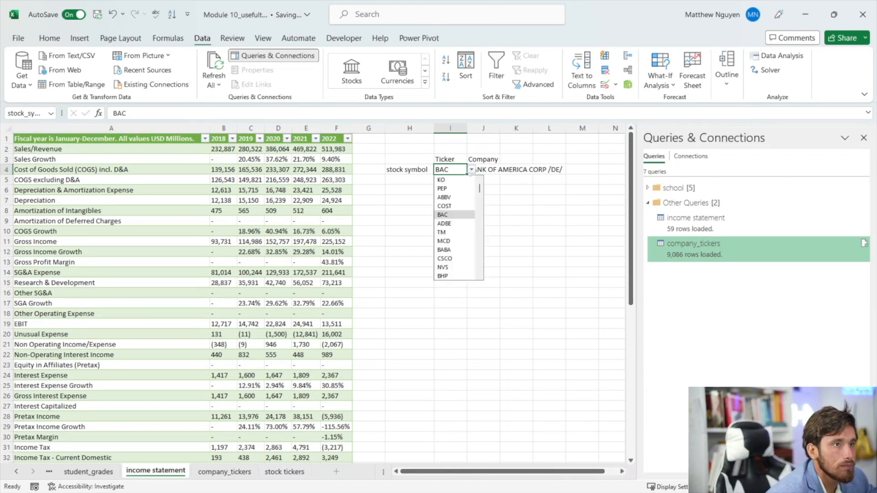
pyautogui.click(455, 233)
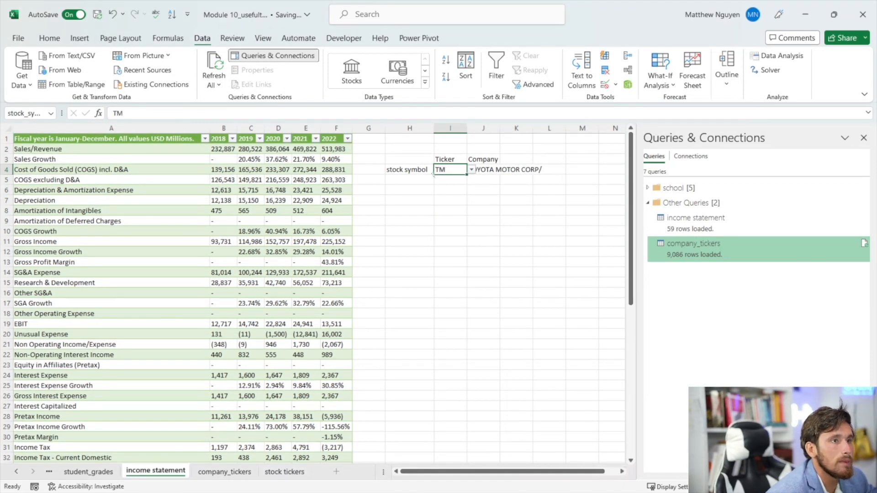
pyautogui.click(473, 169)
pyautogui.click(450, 197)
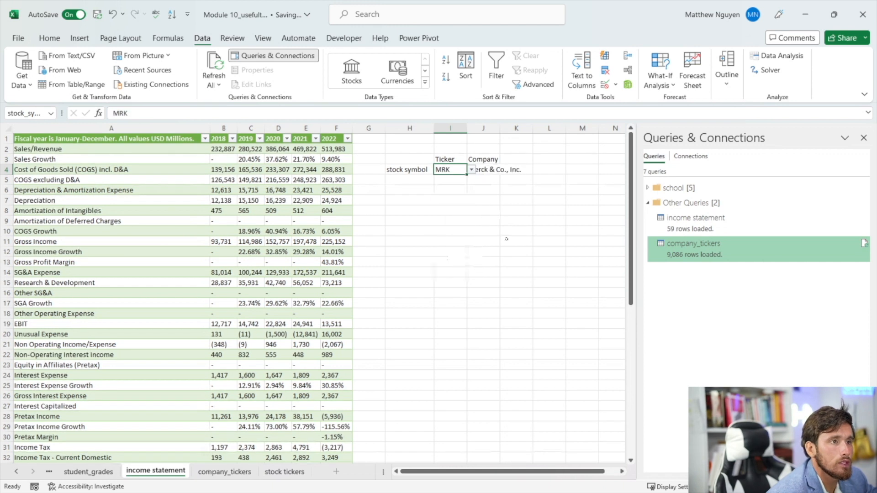
# - Open the income statement query in the Power Query Editor and show its code in the Advanced Editor
pyautogui.click(683, 214)
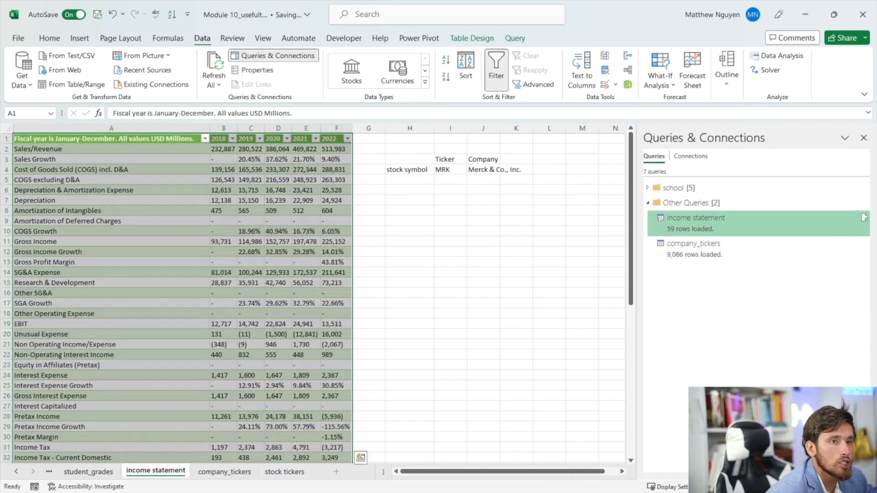
pyautogui.rightClick(698, 227)
pyautogui.click(715, 256)
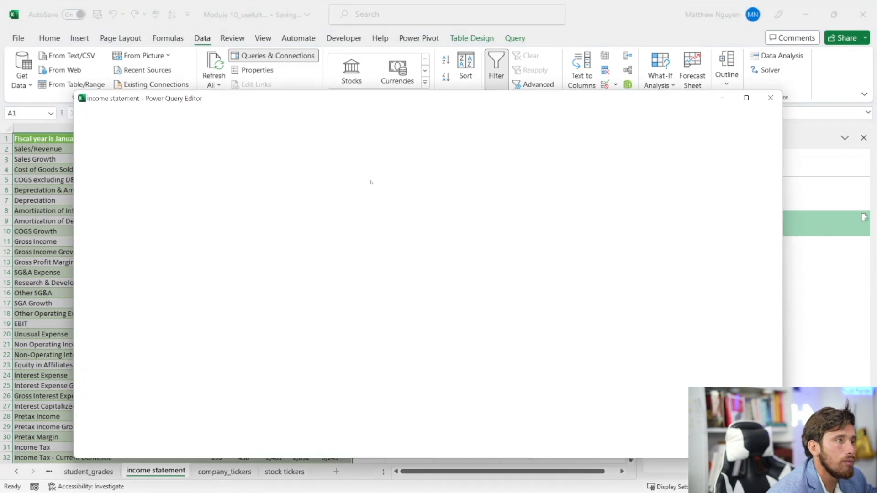
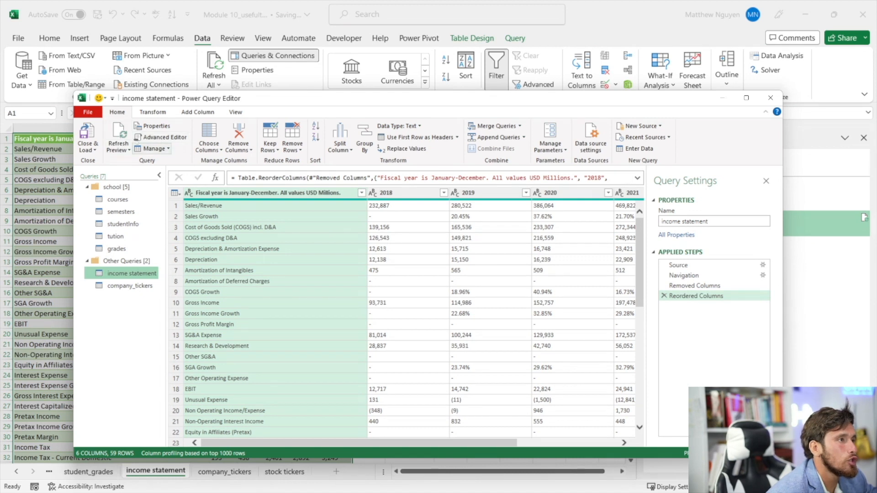
pyautogui.click(162, 137)
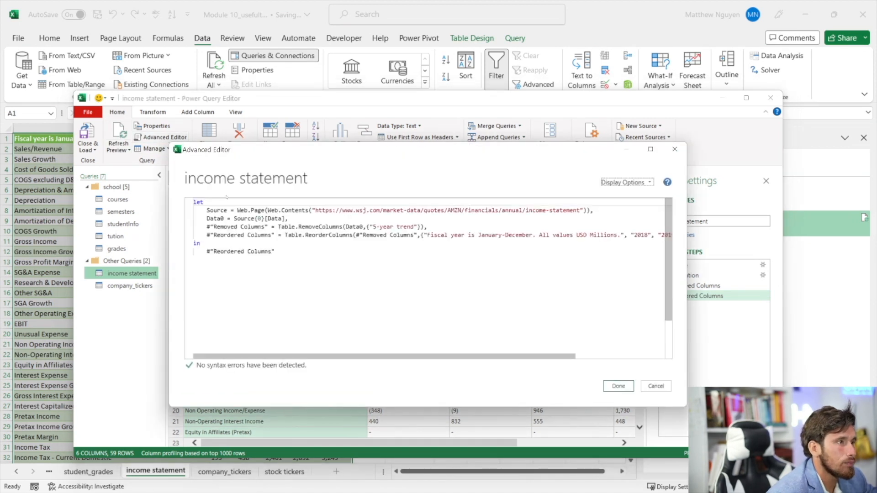
# - Add a first line below let in the income statement code that defines stock_symbol= Excel.CurrentWorkbook()
pyautogui.click(203, 201)
pyautogui.press('Return')
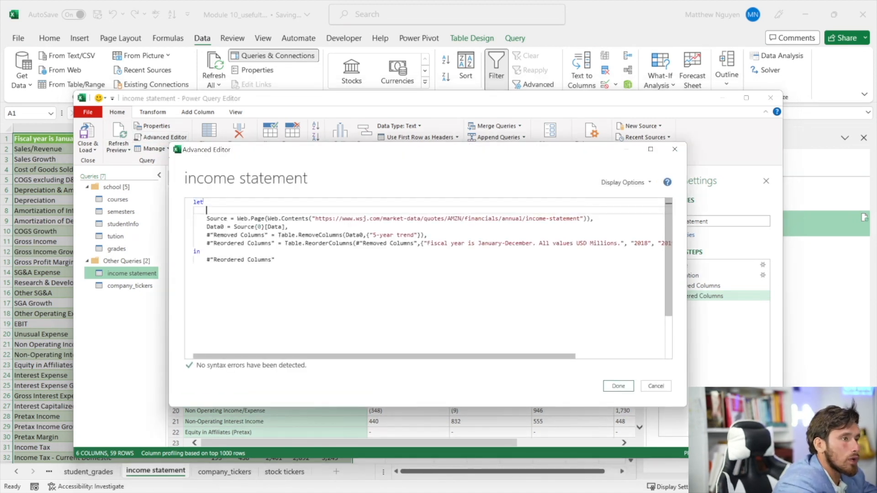
pyautogui.moveTo(312, 218); pyautogui.dragTo(584, 219)
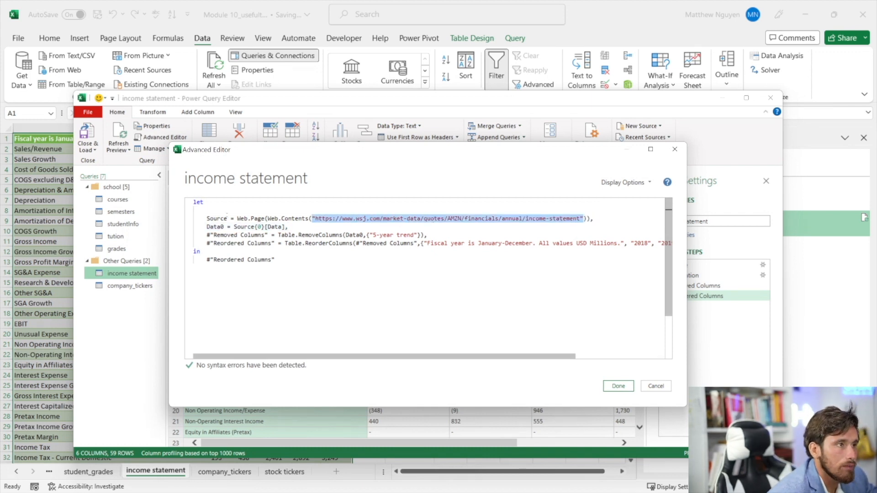
pyautogui.click(229, 211)
pyautogui.write('stock')
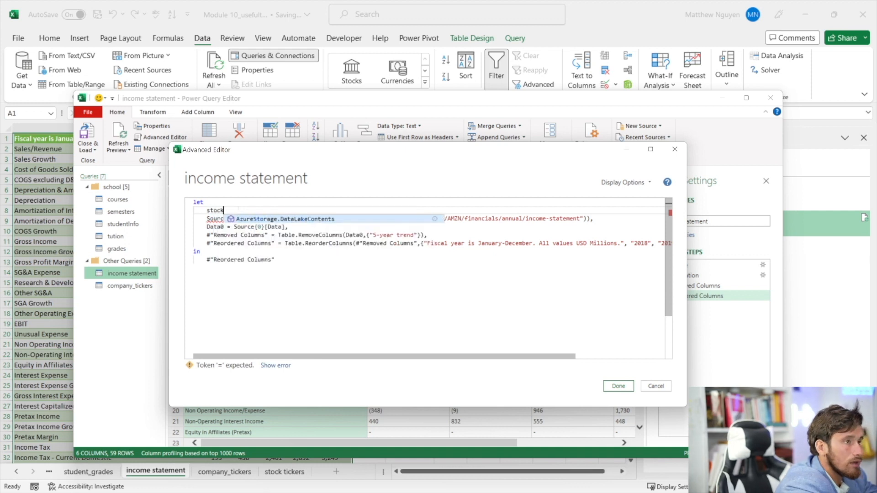
pyautogui.write('_su')
pyautogui.write('m')
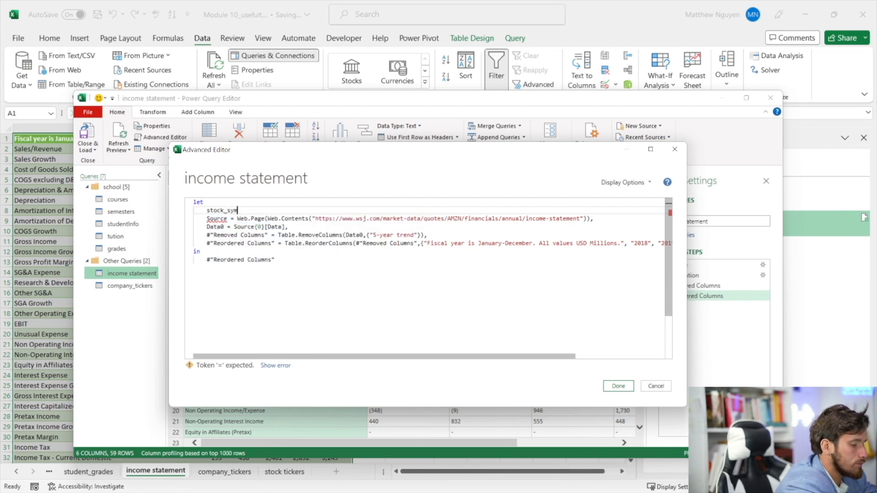
pyautogui.write('bol=')
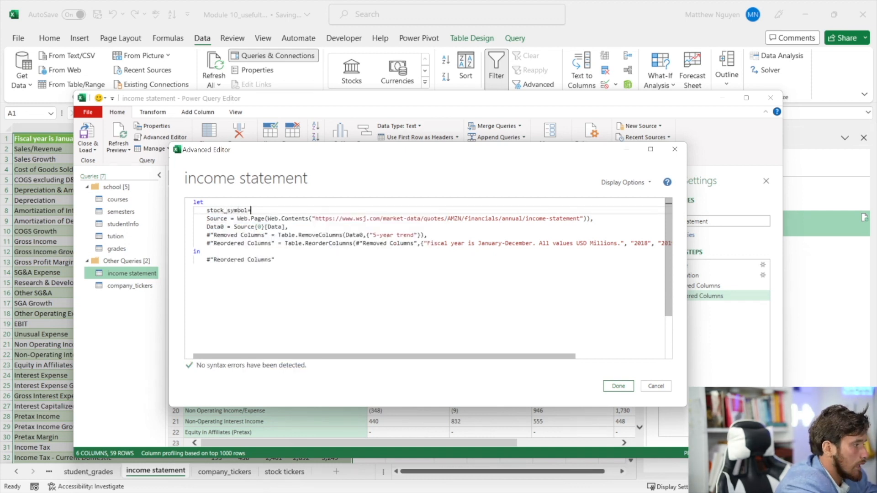
pyautogui.write(' Excel')
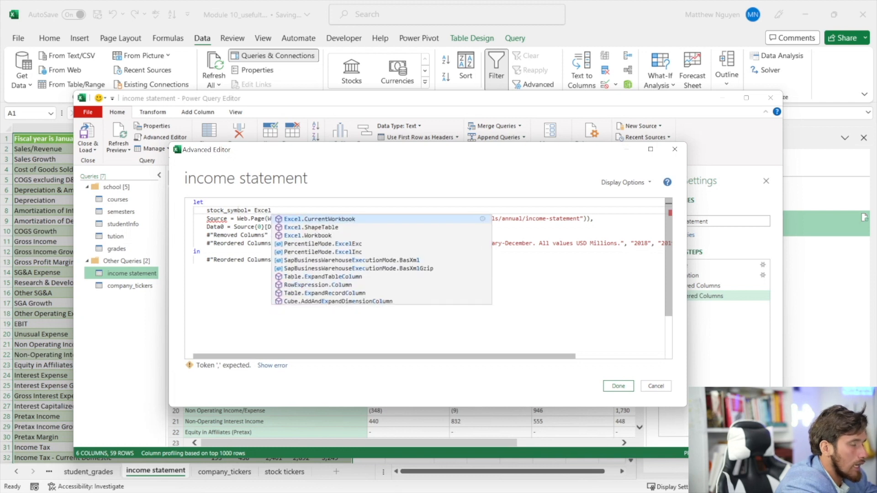
pyautogui.press('Tab')
pyautogui.write('()')
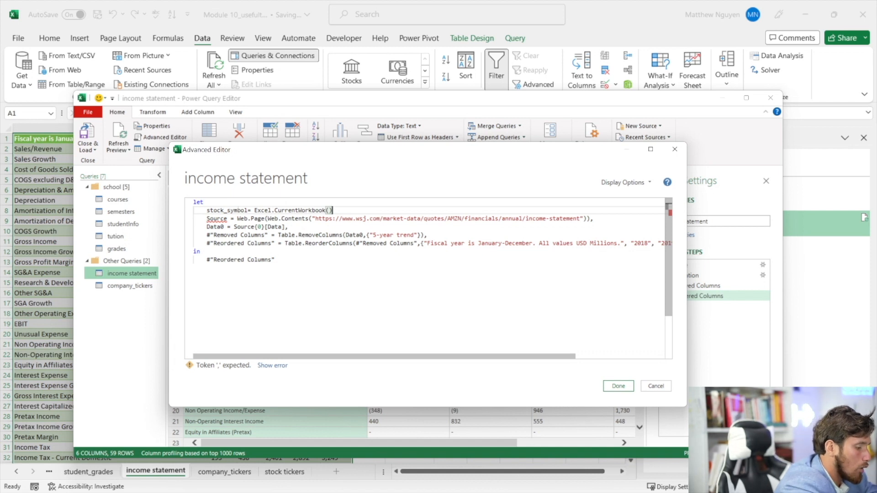
# - Extend the stock_symbol definition with the record selector {[Name="stock_symbol"]} to target the named ticker cell
pyautogui.write('{[Name=')
pyautogui.press('BackSpace')
pyautogui.write('=')
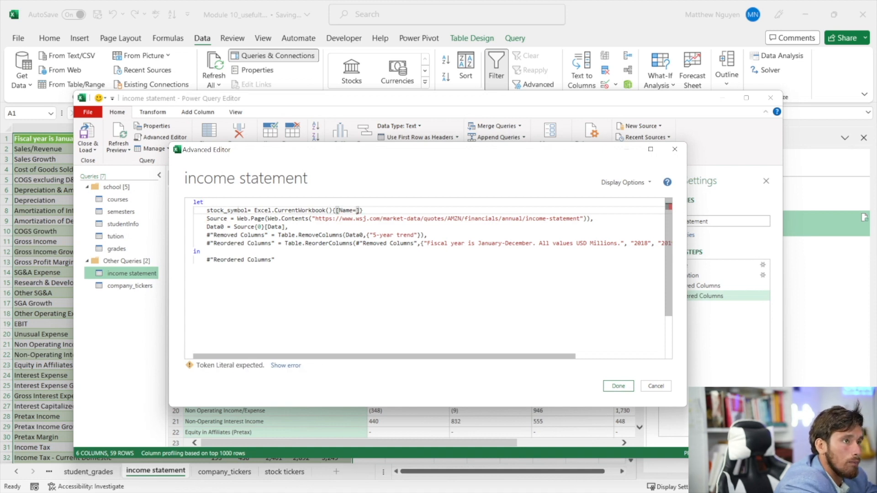
pyautogui.write('"sto')
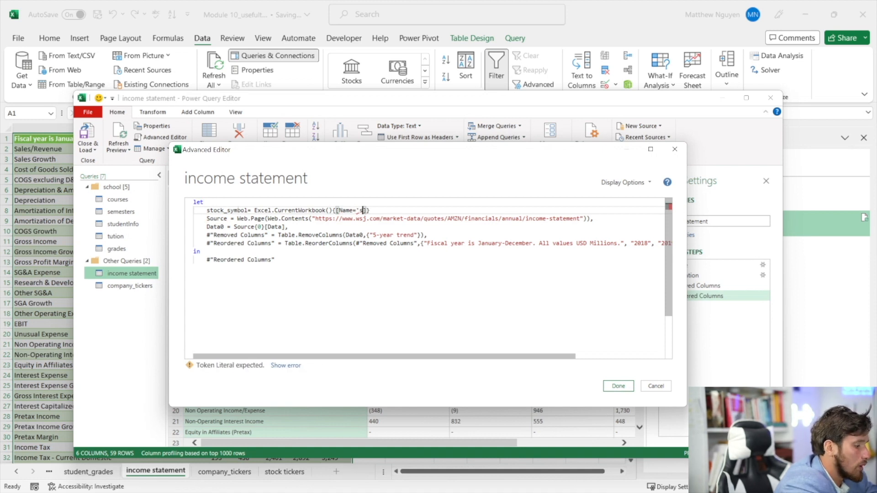
pyautogui.write('ck_st')
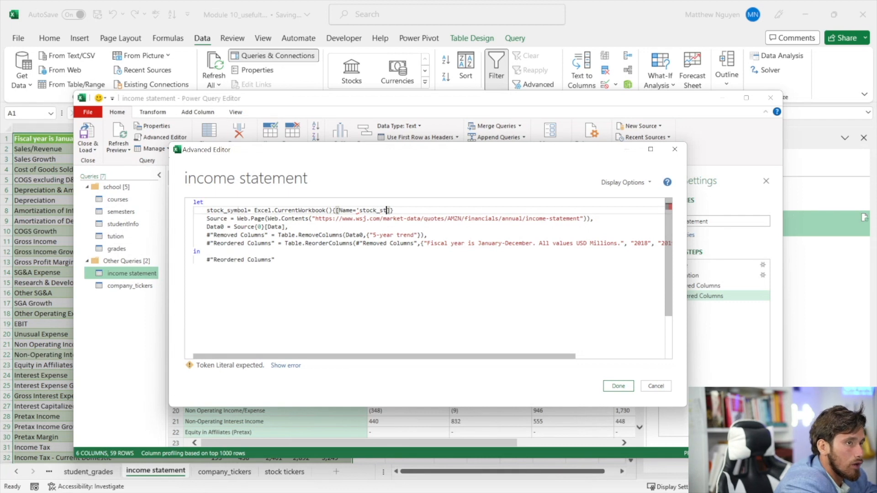
pyautogui.press('BackSpace')
pyautogui.press('BackSpace')
pyautogui.press('BackSpace')
pyautogui.press('BackSpace')
pyautogui.press('BackSpace')
pyautogui.press('BackSpace')
pyautogui.press('BackSpace')
pyautogui.press('BackSpace')
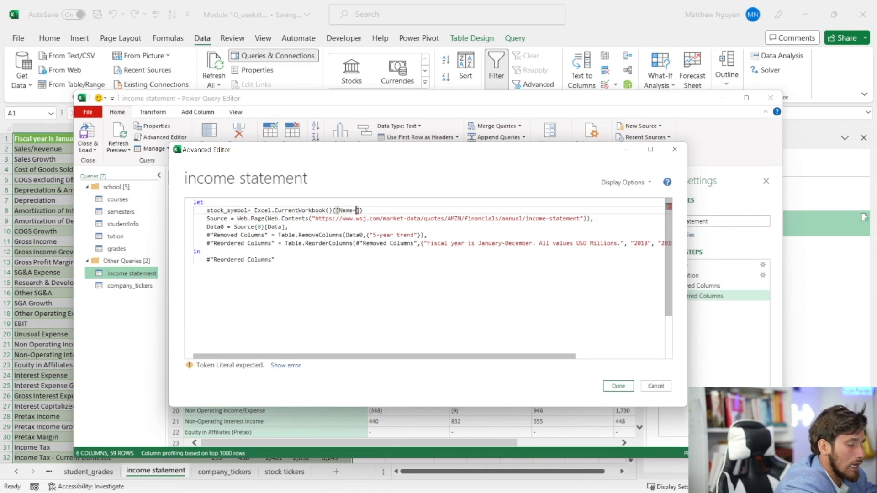
pyautogui.write('stock')
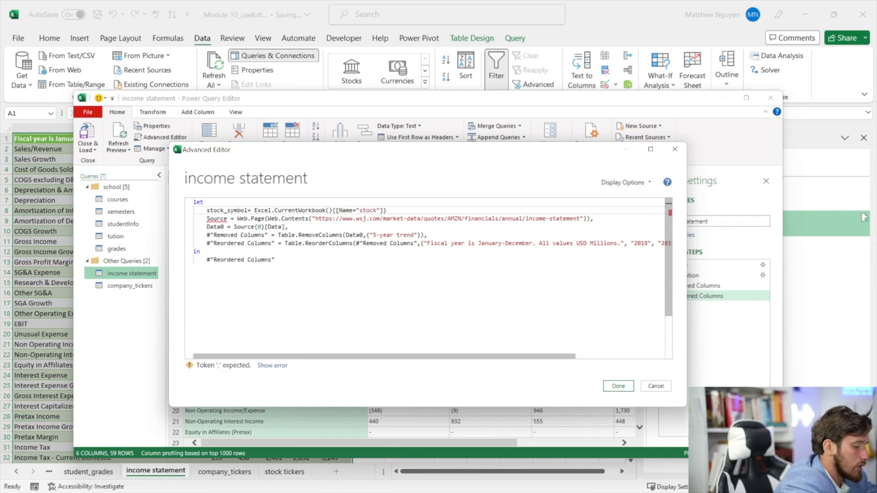
pyautogui.write('_symbo')
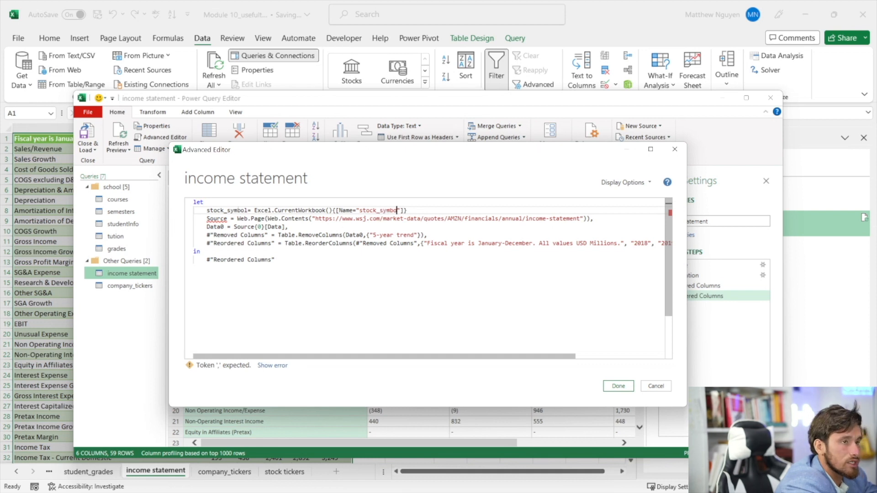
pyautogui.write('l')
pyautogui.press('Right')
pyautogui.press('Right')
pyautogui.press('Right')
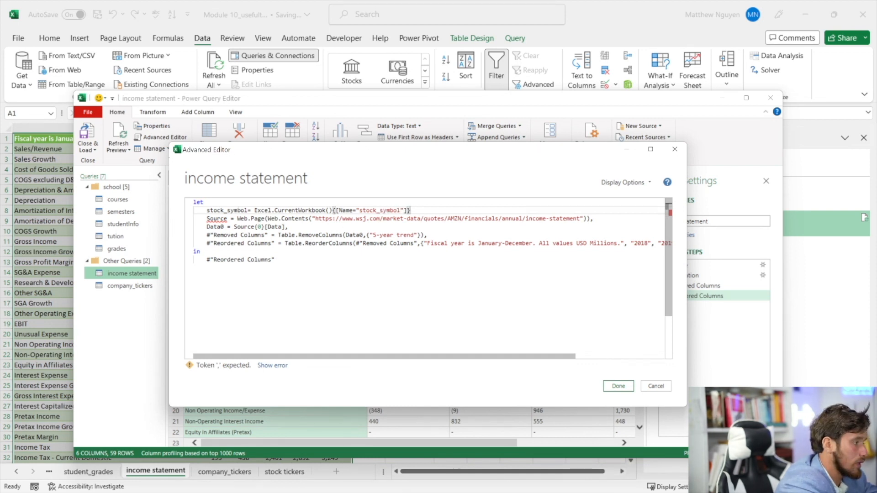
# - Complete the stock_symbol line with [Content]{0}[Column1] and a trailing comma so it returns the cell's value
pyautogui.write('[')
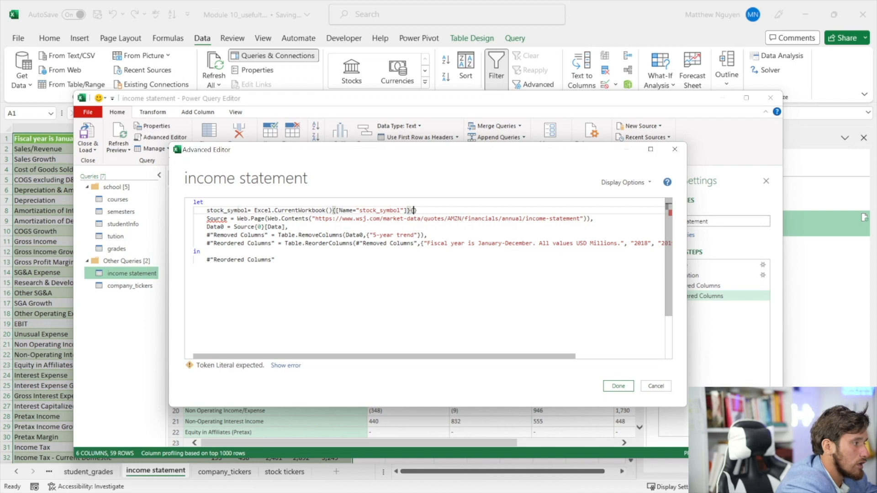
pyautogui.write('Content]')
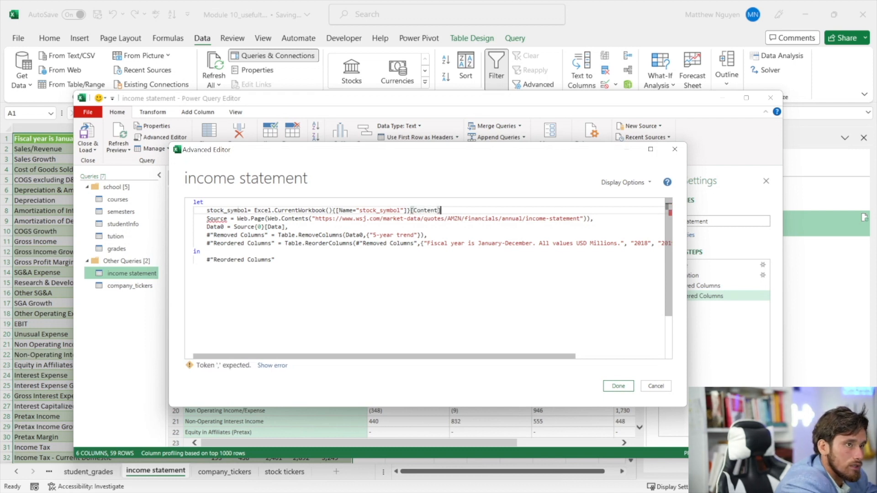
pyautogui.write('{0}')
pyautogui.press('BackSpace')
pyautogui.press('BackSpace')
pyautogui.press('BackSpace')
pyautogui.write('{0}')
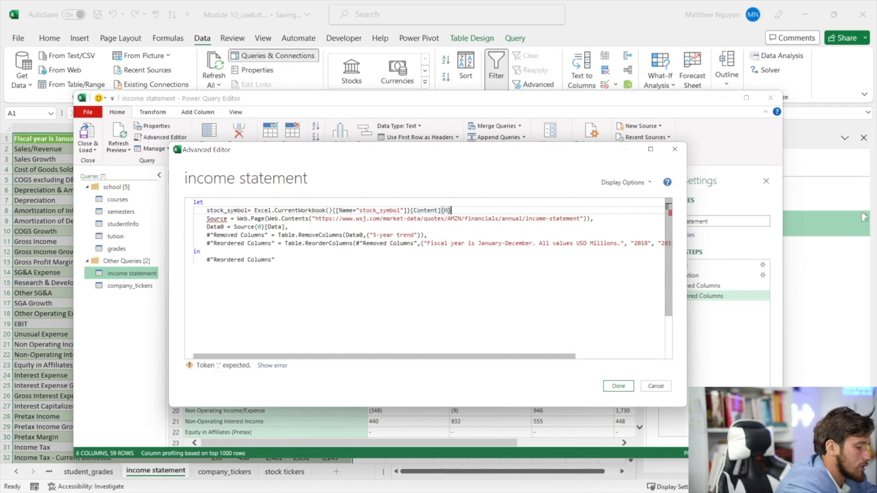
pyautogui.write('[Column1]')
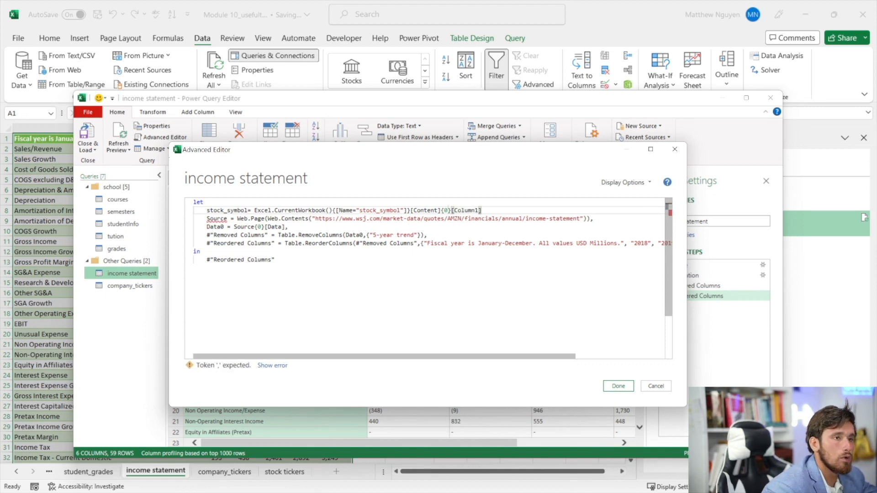
pyautogui.write(',')
# - Copy the WSJ income statement URL from the Source line and load it in the Chrome browser
pyautogui.moveTo(451, 219)
pyautogui.mouseDown()
pyautogui.moveTo(472, 219)
pyautogui.moveTo(454, 218)
pyautogui.mouseUp()
pyautogui.click(464, 219)
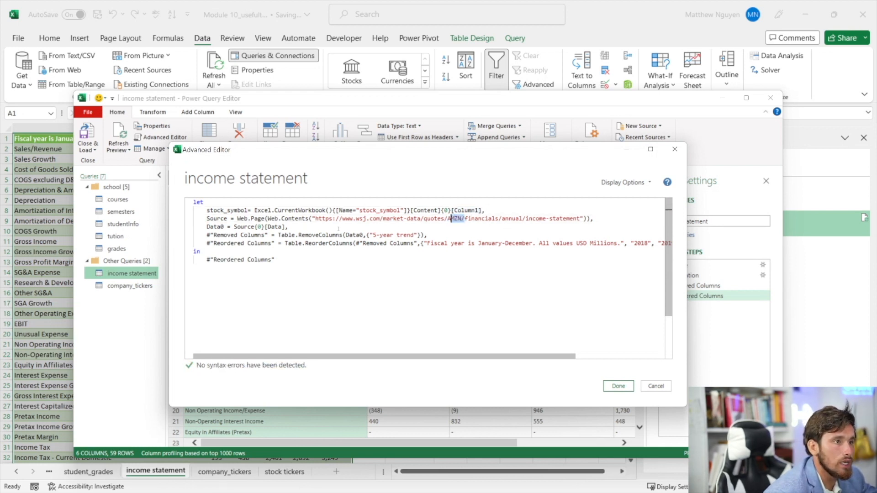
pyautogui.moveTo(315, 219); pyautogui.dragTo(581, 219)
pyautogui.hotkey('ctrl', 'c')
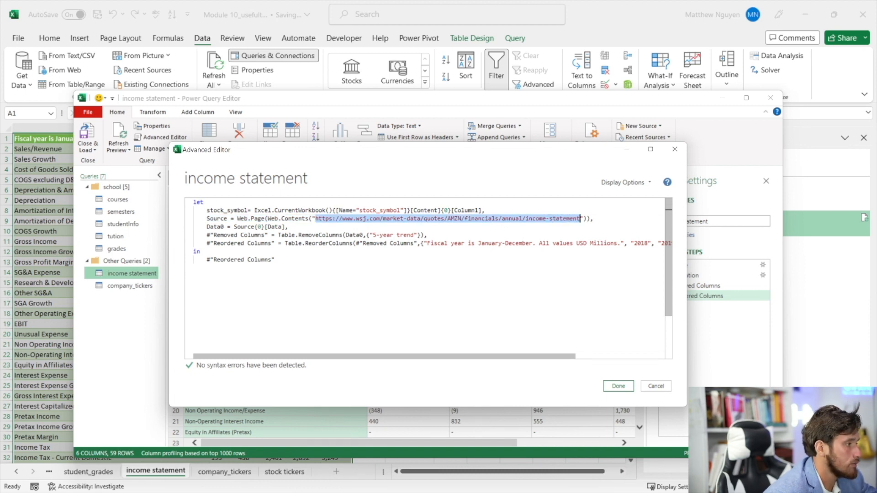
pyautogui.hotkey('alt', 'Tab')
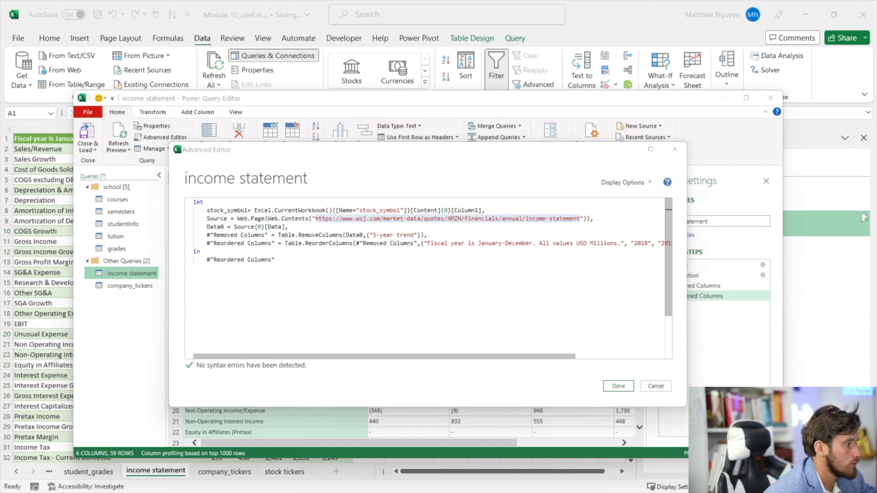
pyautogui.moveTo(0, 292); pyautogui.dragTo(157, 99)
pyautogui.hotkey('ctrl', 'v')
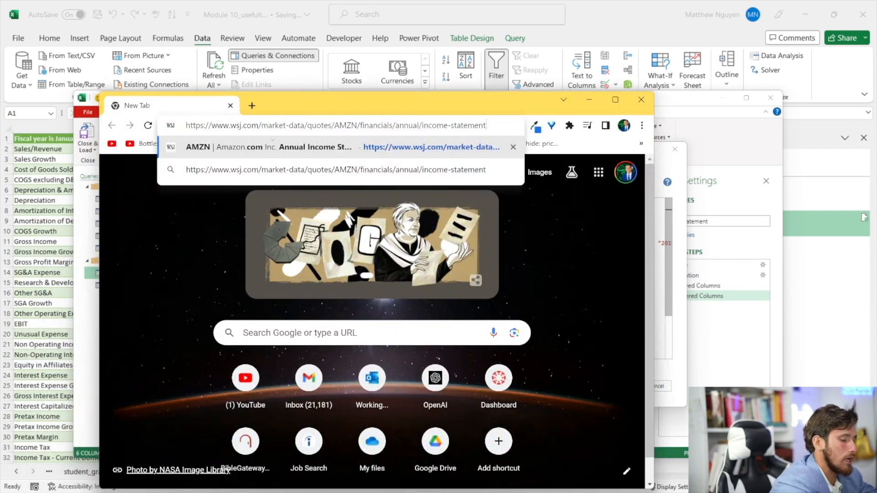
pyautogui.press('Return')
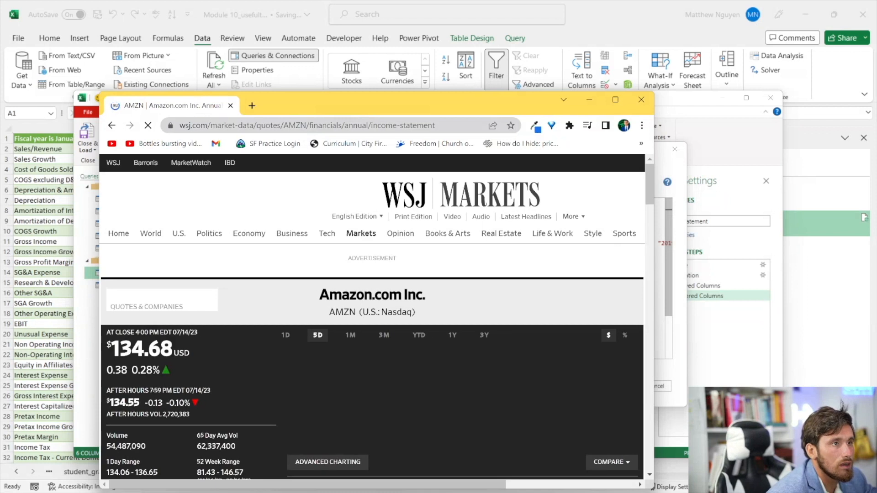
# - Test the URL pattern by replacing AMZN with BAC in the web address, check the company name, and close the browser
pyautogui.doubleClick(295, 126)
pyautogui.write('BAC')
pyautogui.press('Return')
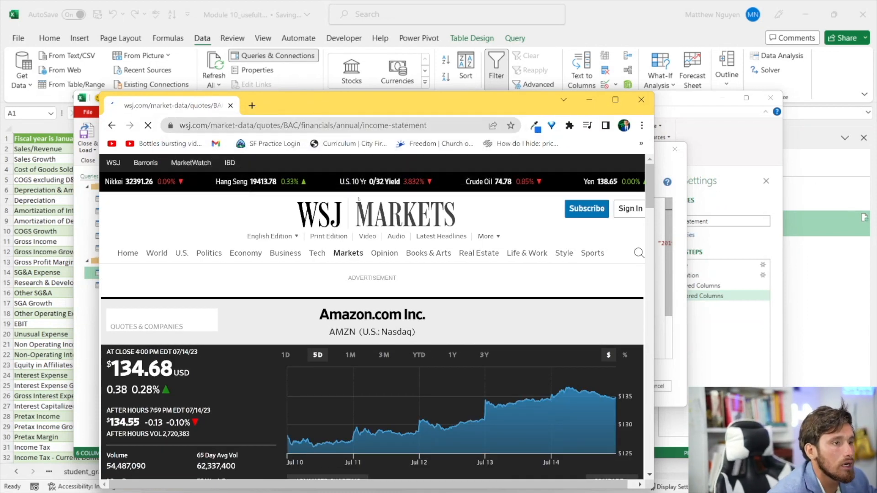
pyautogui.moveTo(304, 296); pyautogui.dragTo(442, 316)
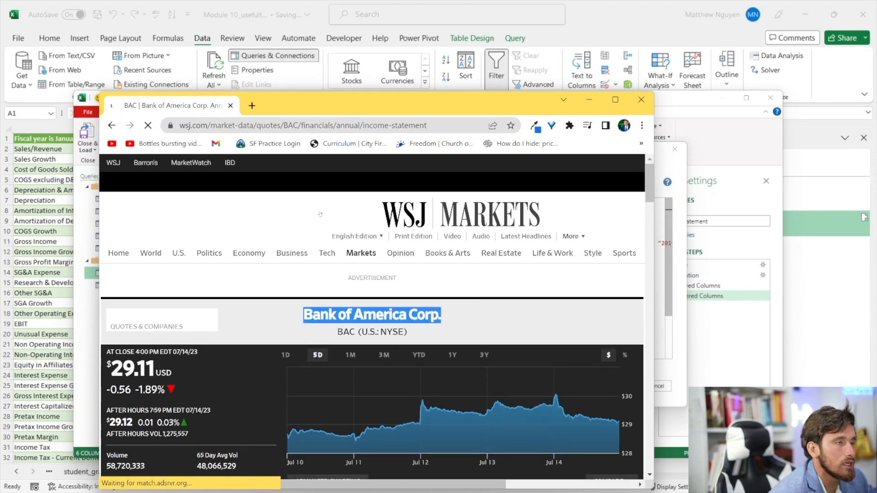
pyautogui.click(641, 99)
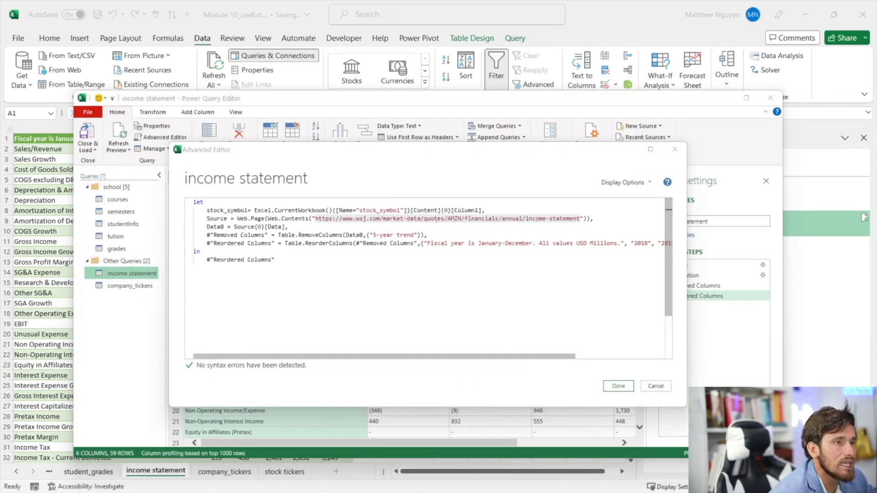
# - Replace AMZN in the Source URL with "&stock_symbol&" and apply the edited query code
pyautogui.click(454, 218)
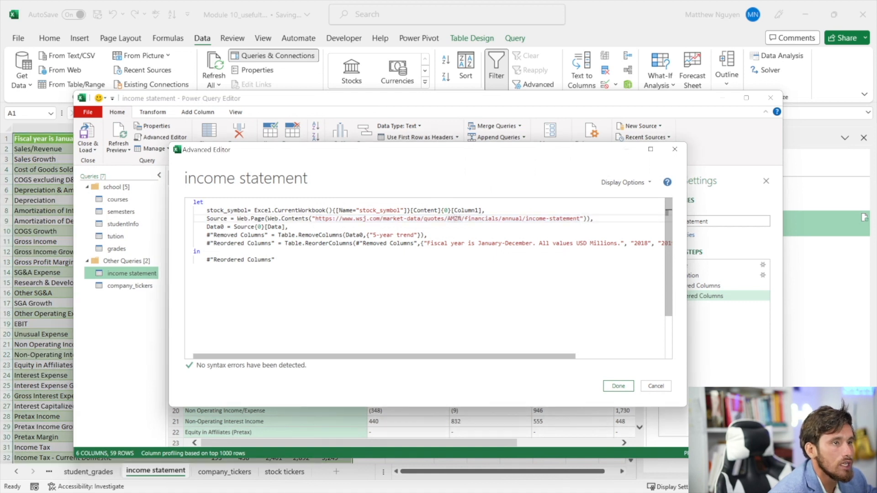
pyautogui.doubleClick(454, 218)
pyautogui.press('BackSpace')
pyautogui.write('""')
pyautogui.press('Down')
pyautogui.click(449, 218)
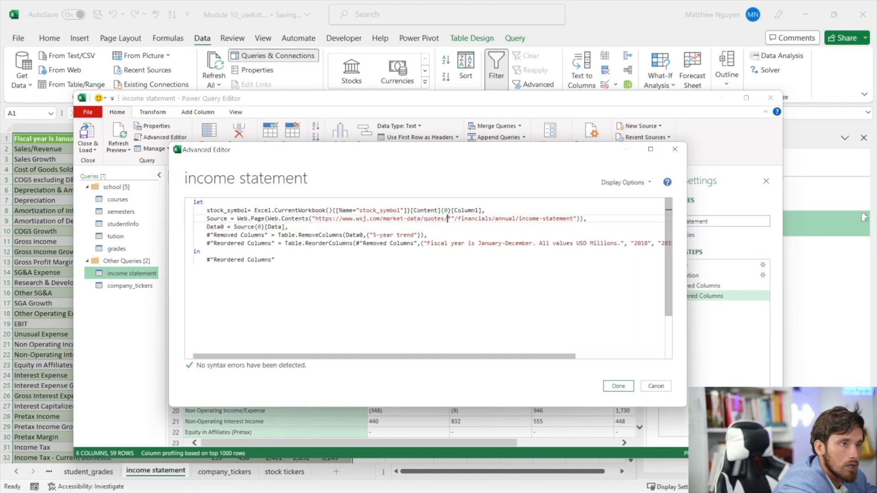
pyautogui.write('&&')
pyautogui.press('Down')
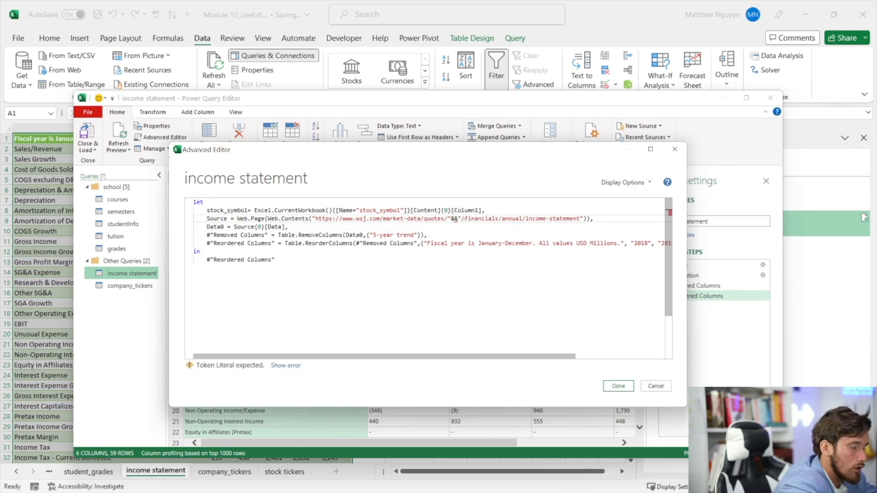
pyautogui.click(454, 218)
pyautogui.write('stock_symbol')
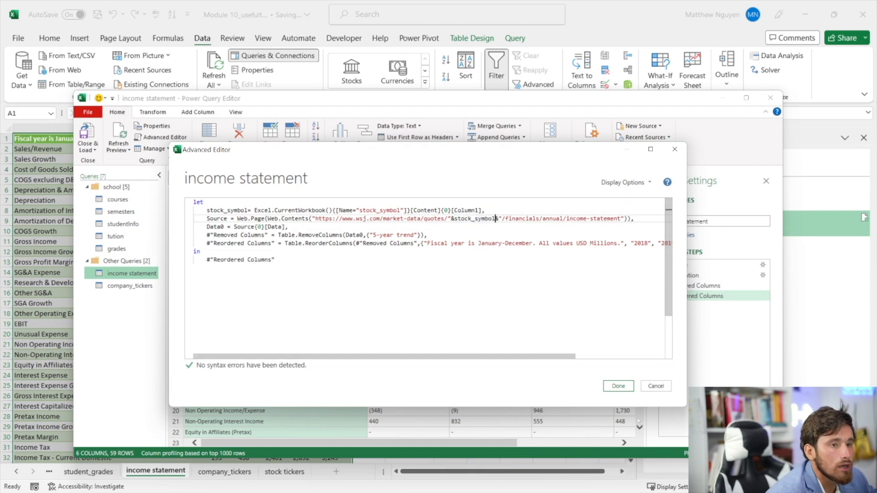
pyautogui.click(618, 386)
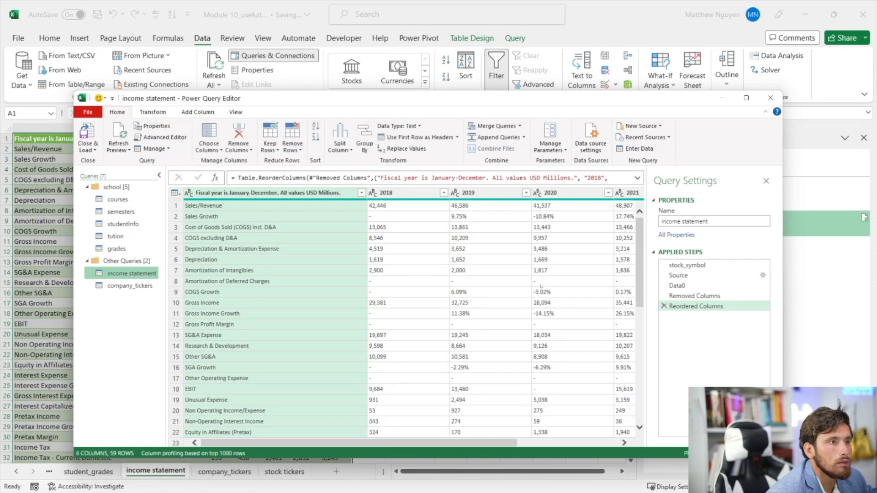
# - Review the results of the applied steps stock_symbol, Source, Data0 and Removed Columns in order
pyautogui.click(687, 265)
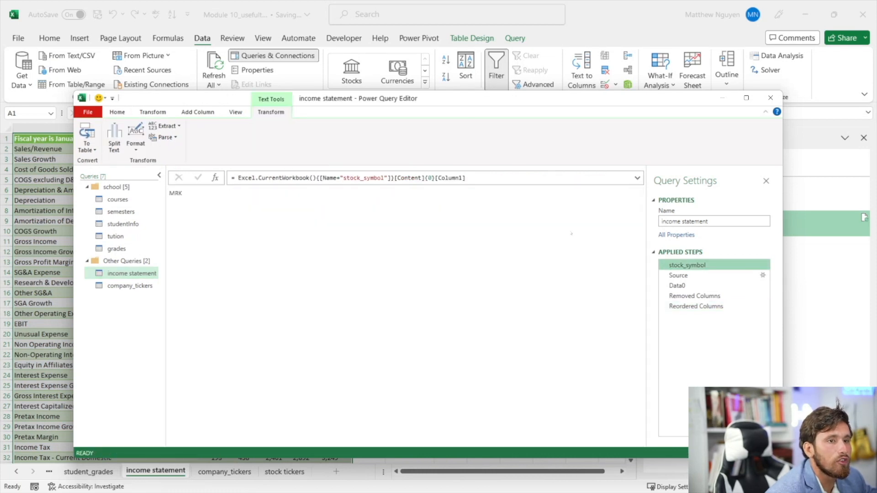
pyautogui.moveTo(191, 196); pyautogui.dragTo(170, 197)
pyautogui.click(189, 195)
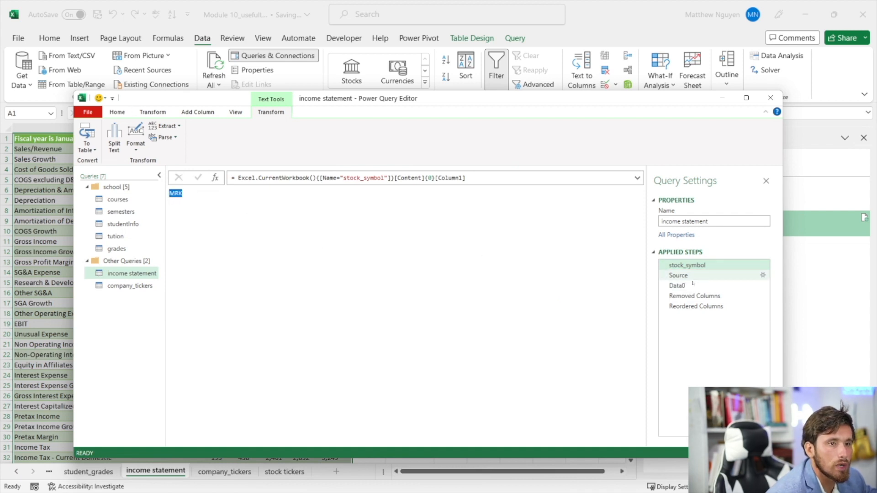
pyautogui.click(679, 275)
pyautogui.click(683, 286)
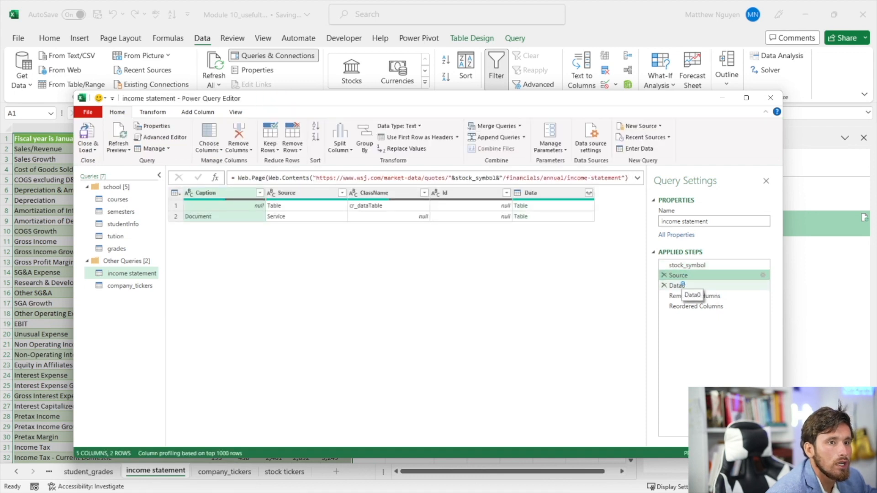
pyautogui.click(695, 297)
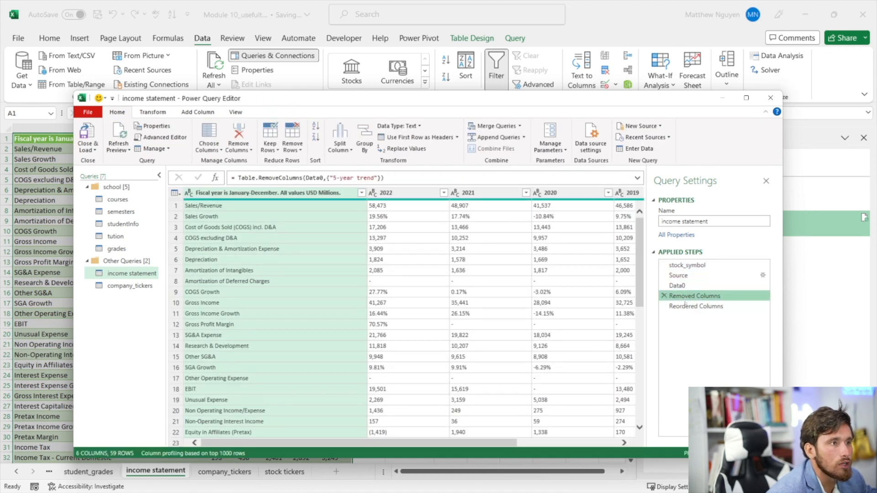
# - Review the formula of the Reordered Columns step and load the income statement query into the worksheet
pyautogui.click(687, 307)
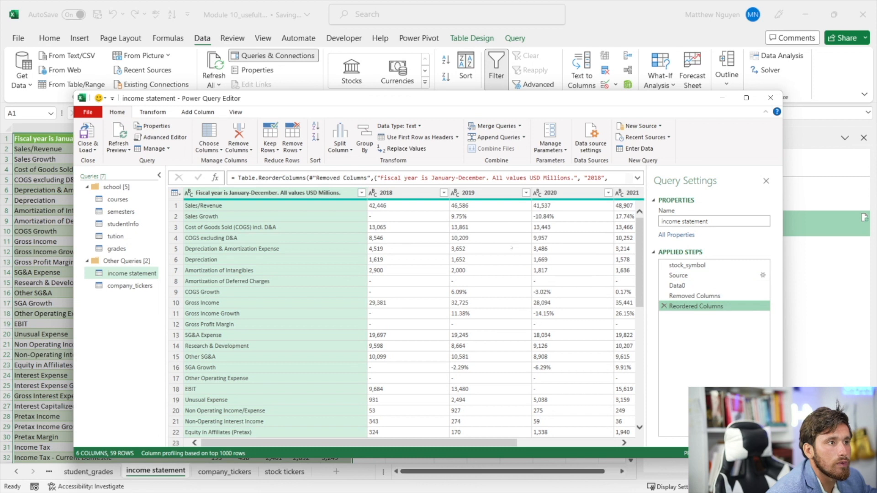
pyautogui.click(416, 181)
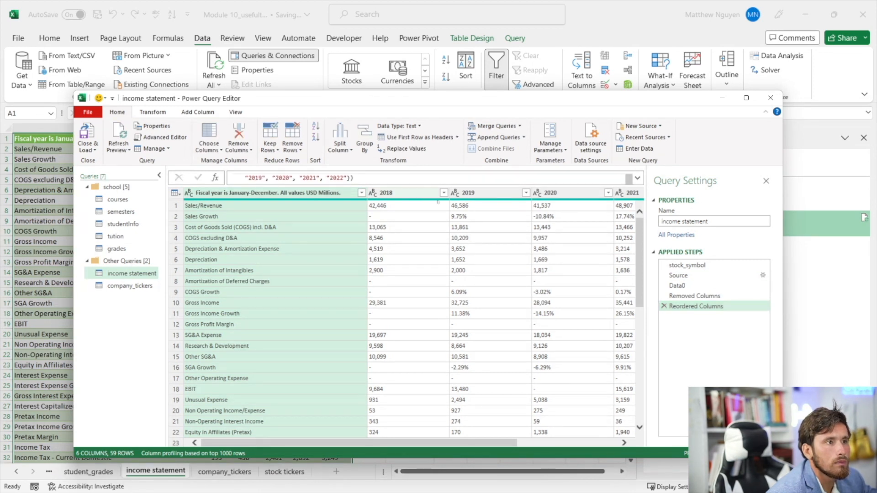
pyautogui.click(446, 228)
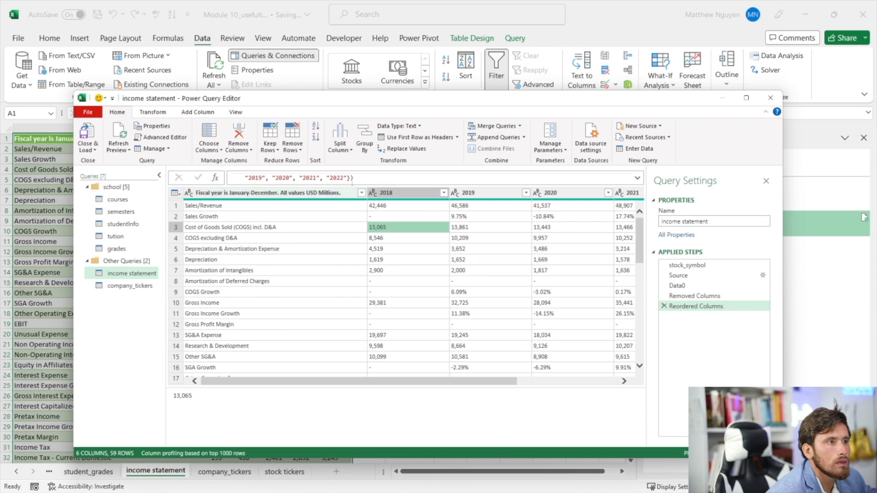
pyautogui.click(352, 192)
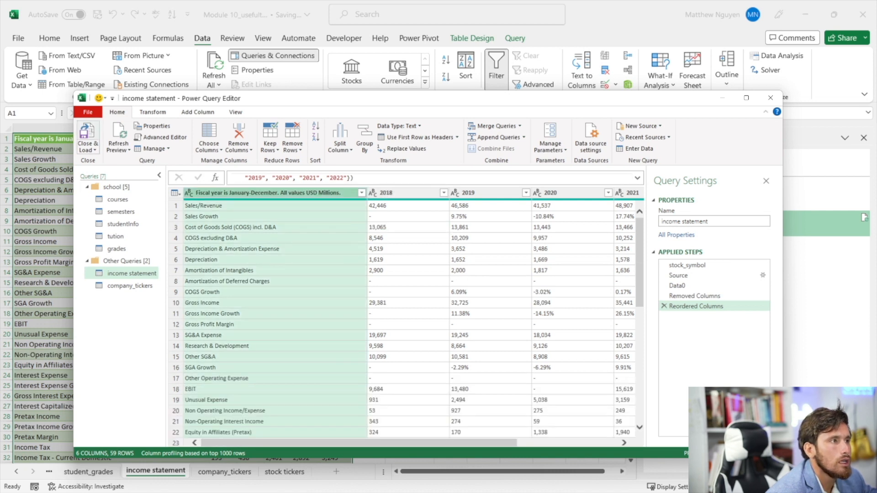
pyautogui.click(86, 135)
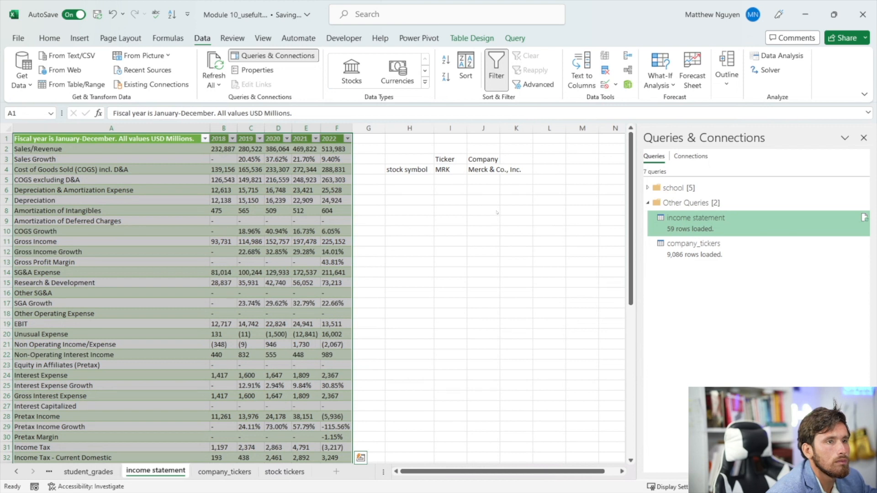
# - Set the stock symbol ticker in I4 to BAC and refresh the income statement query
pyautogui.click(450, 169)
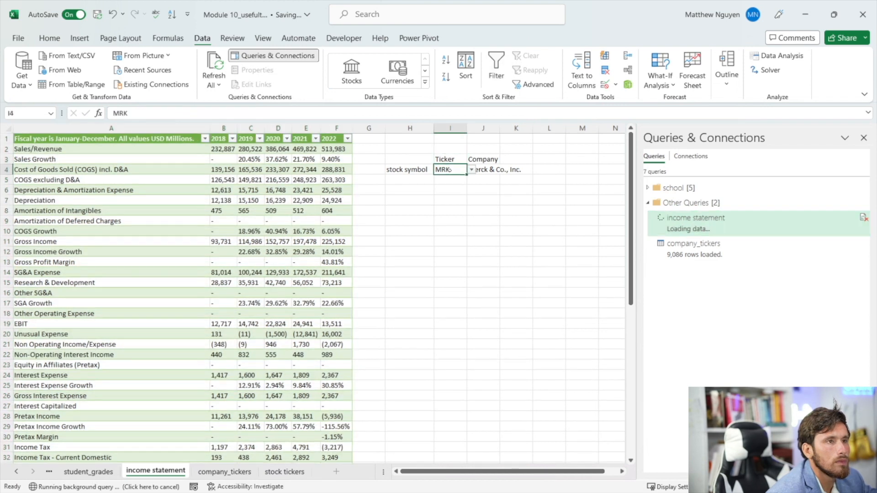
pyautogui.write('BAC')
pyautogui.press('Return')
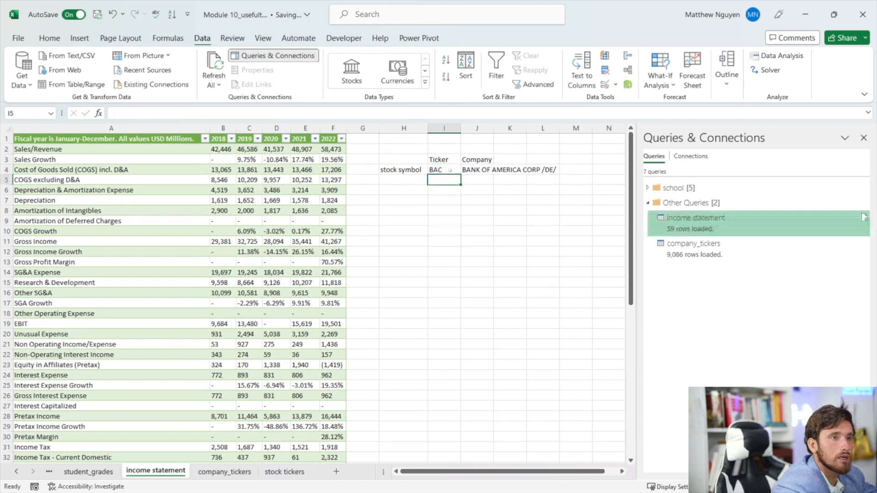
pyautogui.rightClick(741, 216)
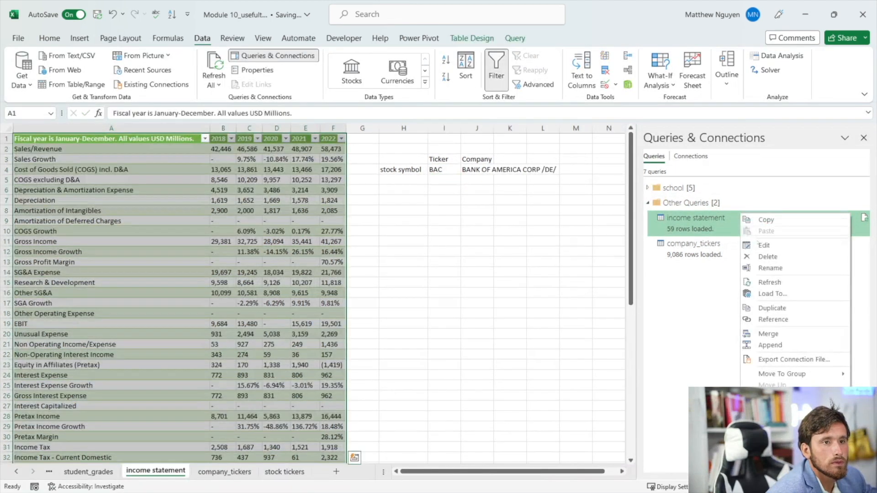
pyautogui.click(770, 282)
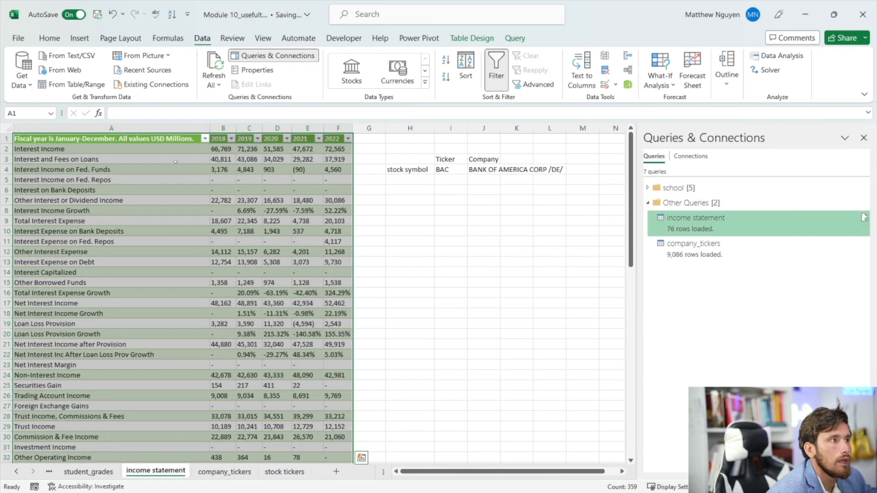
# - Make the Ticker and Company headings above the stock symbol row bold
pyautogui.moveTo(160, 143); pyautogui.dragTo(302, 160)
pyautogui.moveTo(445, 159); pyautogui.dragTo(486, 158)
pyautogui.hotkey('ctrl', 'b')
pyautogui.moveTo(137, 139); pyautogui.dragTo(296, 150)
pyautogui.moveTo(111, 128); pyautogui.dragTo(337, 129)
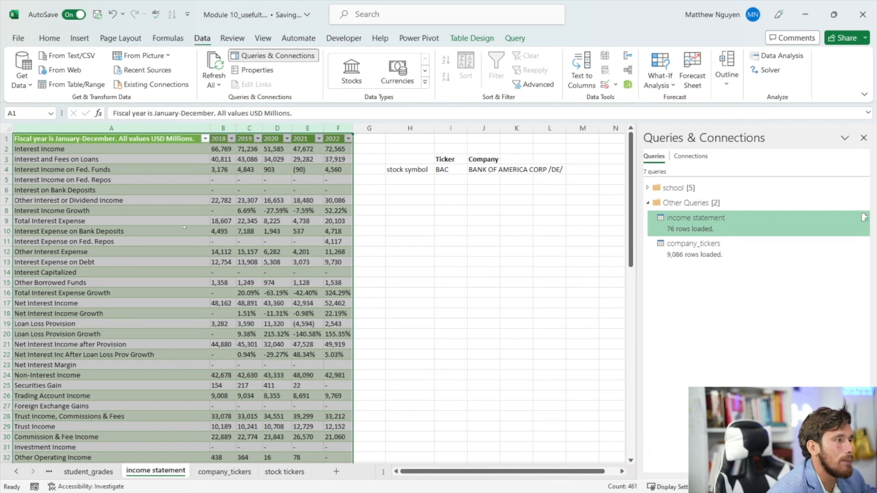
pyautogui.press('Delete')
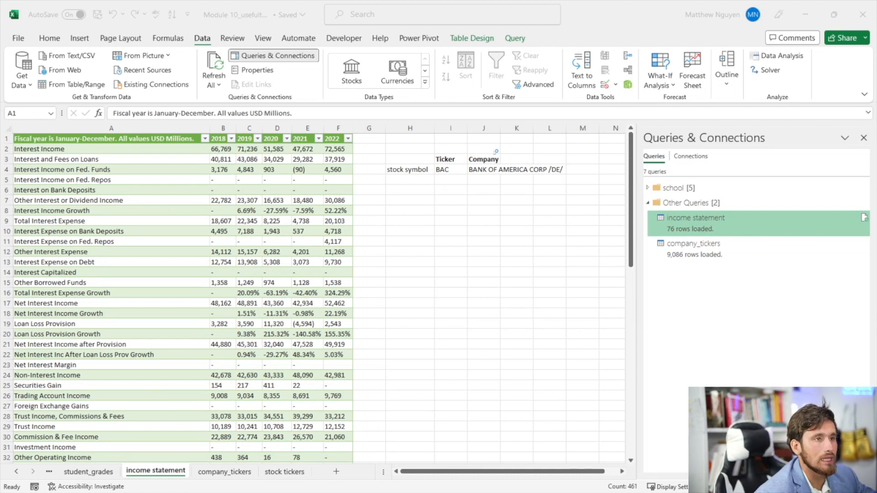
# - Choose PEP from the ticker dropdown and bring up the available actions for the income statement query
pyautogui.click(466, 177)
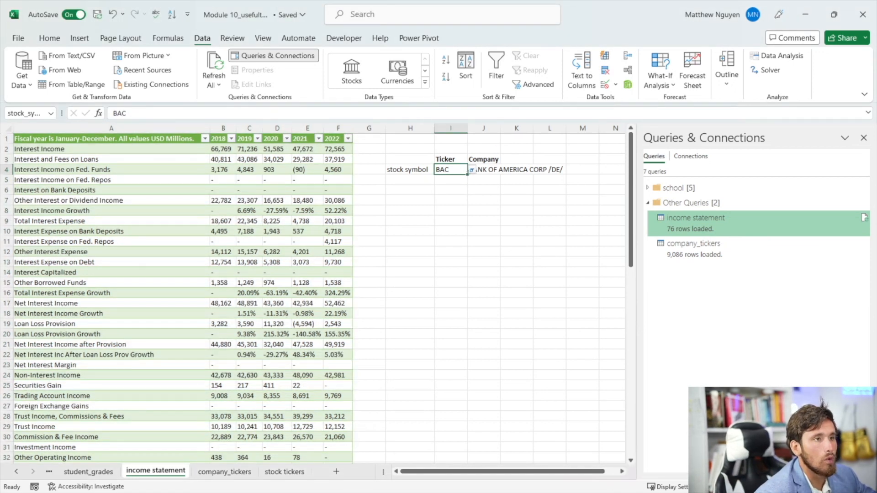
pyautogui.click(472, 170)
pyautogui.click(464, 214)
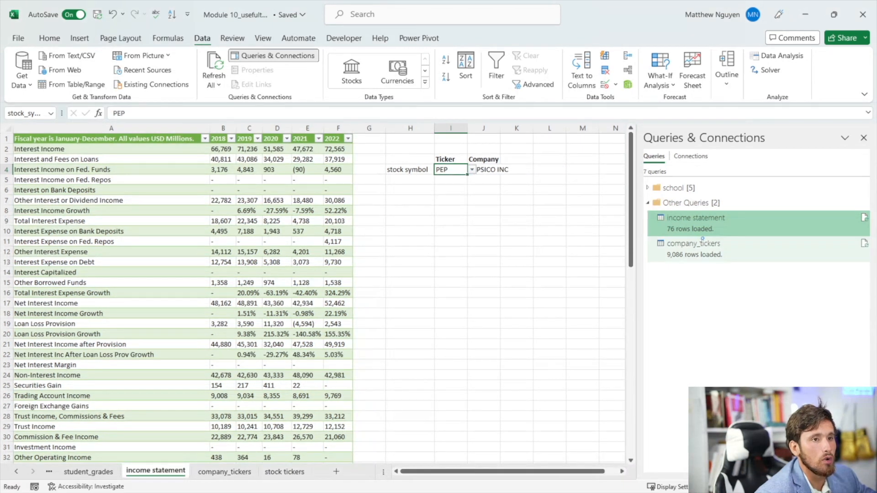
pyautogui.click(702, 244)
pyautogui.rightClick(699, 246)
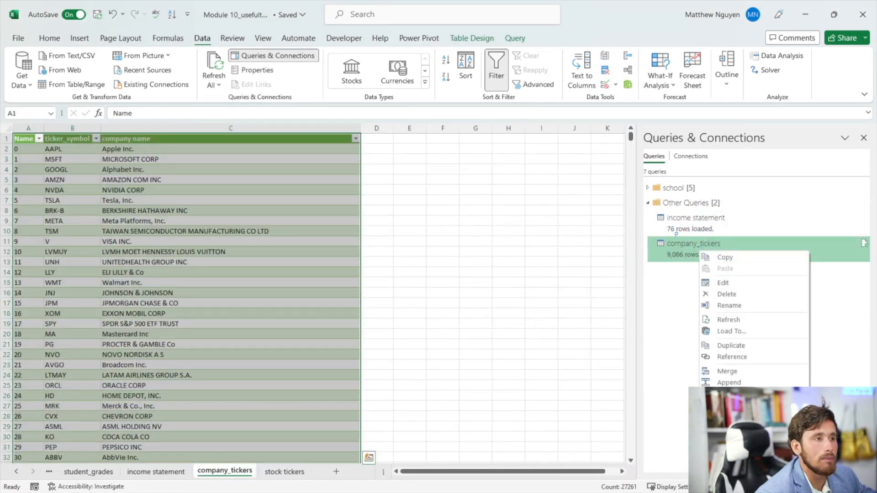
pyautogui.click(687, 220)
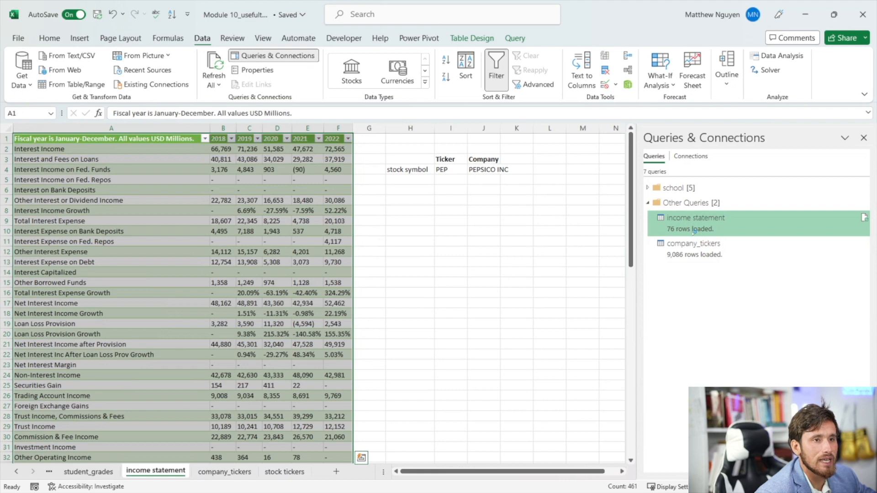
pyautogui.rightClick(693, 234)
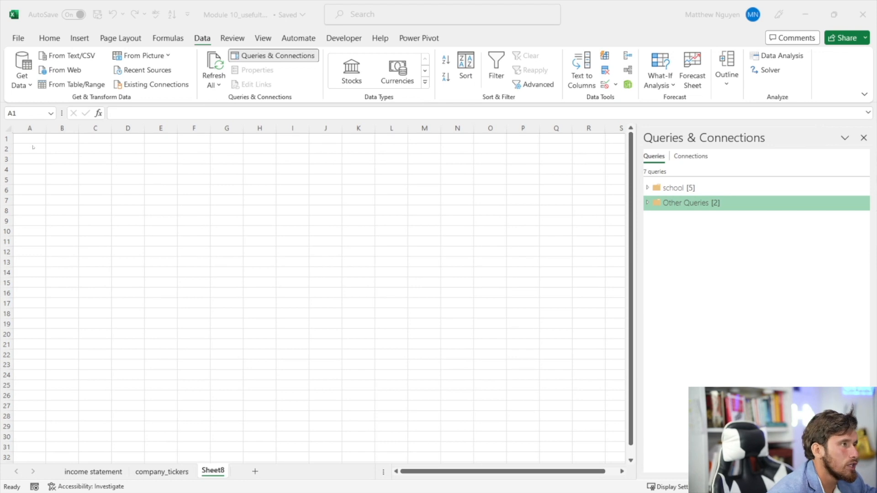
# - Import the sales_quarter workbook from the sample data folder as a new Excel data source
pyautogui.click(22, 69)
pyautogui.moveTo(68, 102)
pyautogui.click(196, 108)
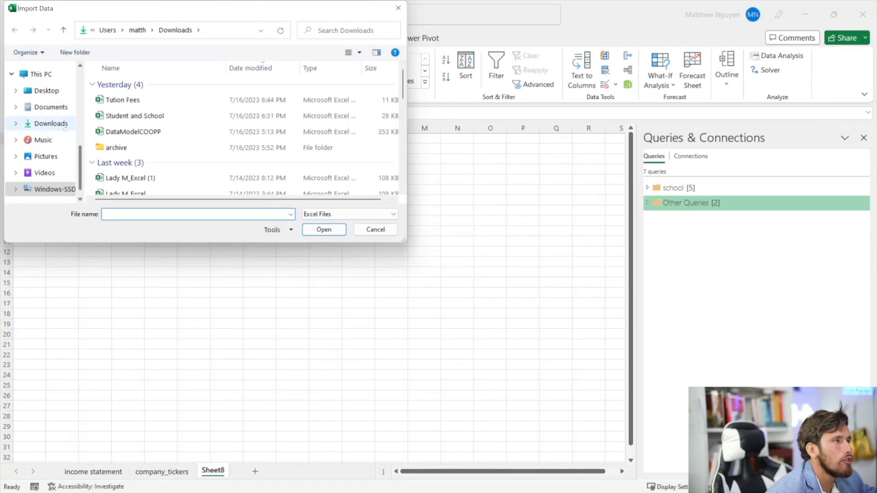
pyautogui.click(48, 123)
pyautogui.click(47, 90)
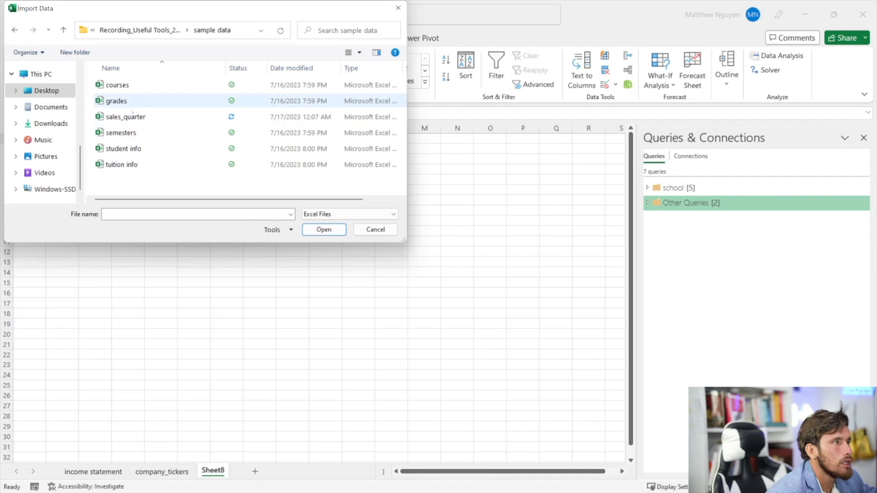
pyautogui.click(133, 116)
pyautogui.click(305, 230)
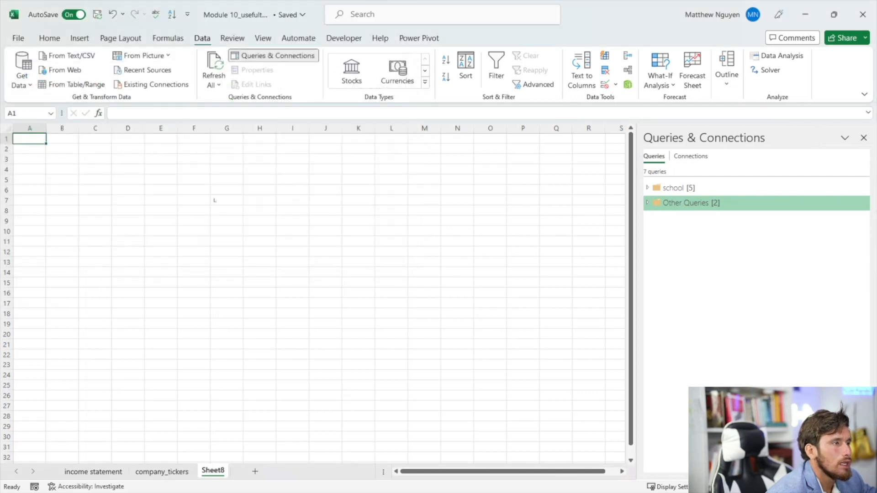
# - Preview Q1 and Q2, select all four sheets Q1 to Q4 of sales_quarter.xlsx, and open them for transformation in Power Query
pyautogui.click(274, 165)
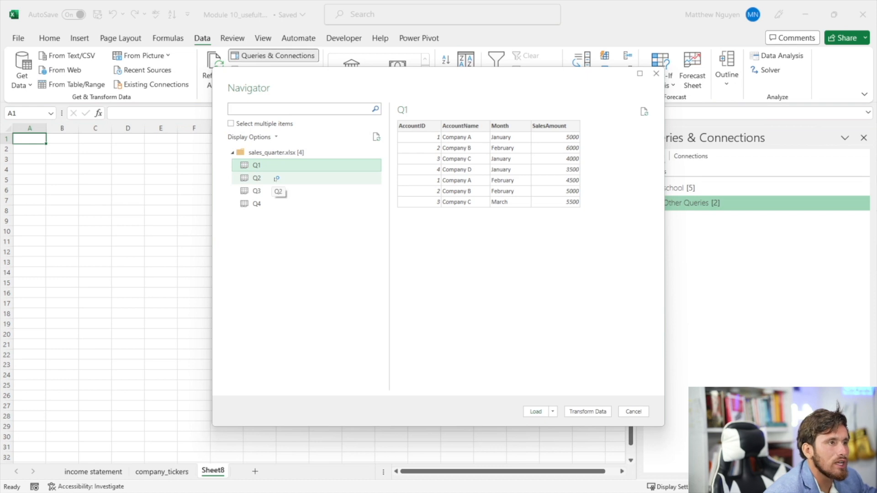
pyautogui.click(271, 173)
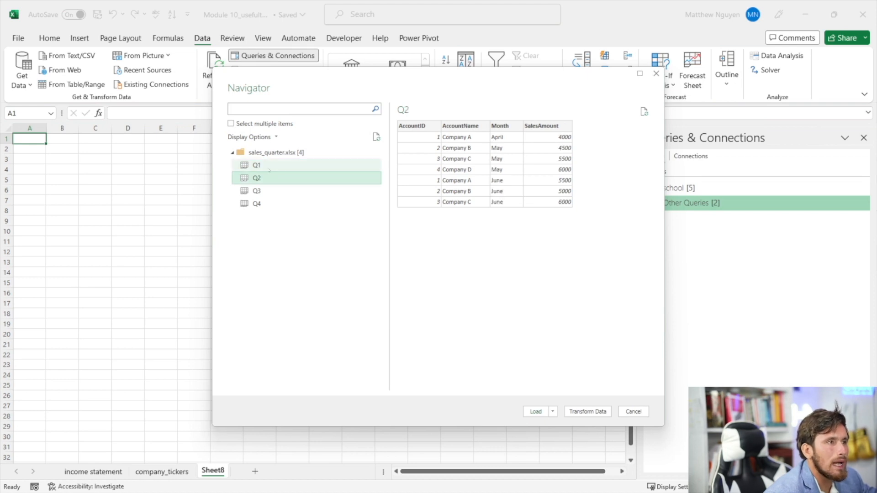
pyautogui.click(271, 168)
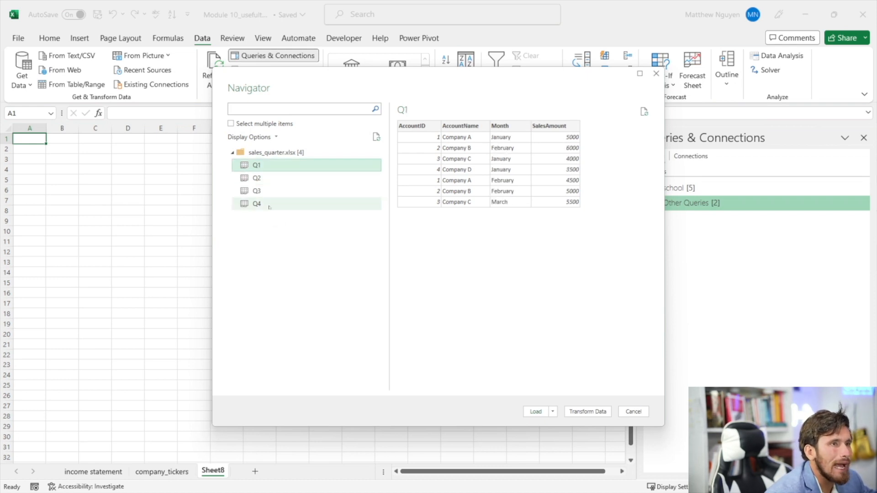
pyautogui.click(231, 123)
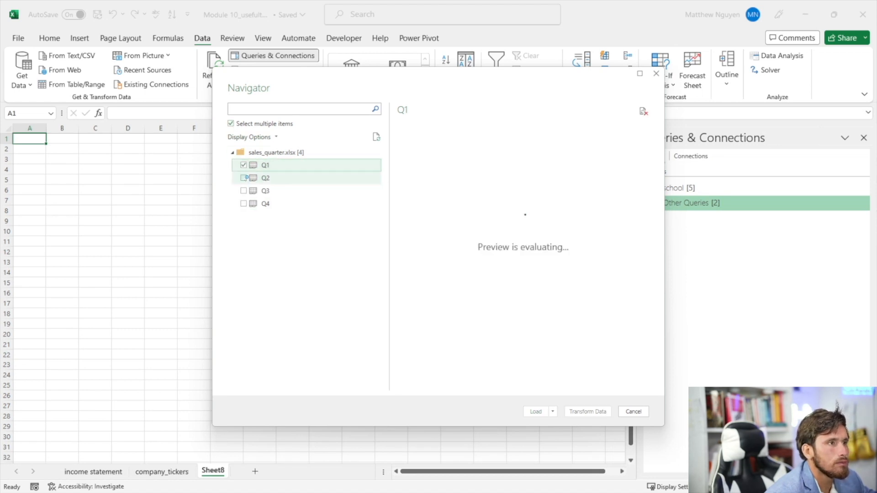
pyautogui.click(244, 178)
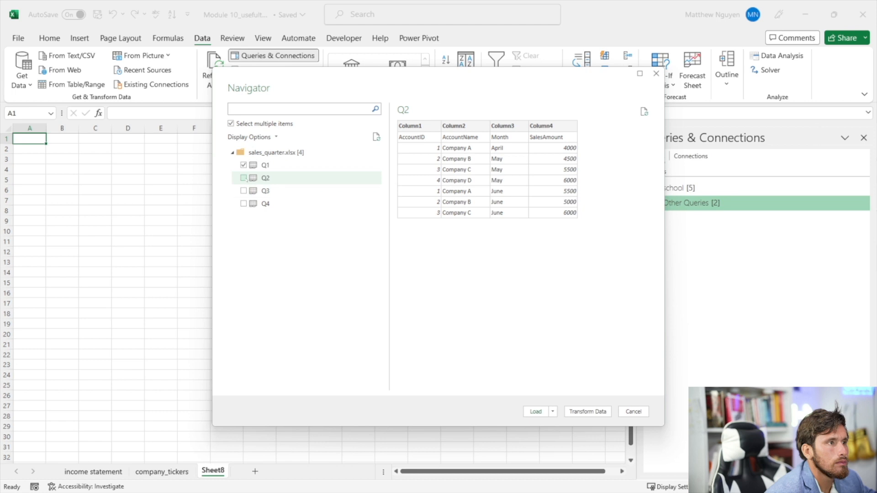
pyautogui.click(244, 191)
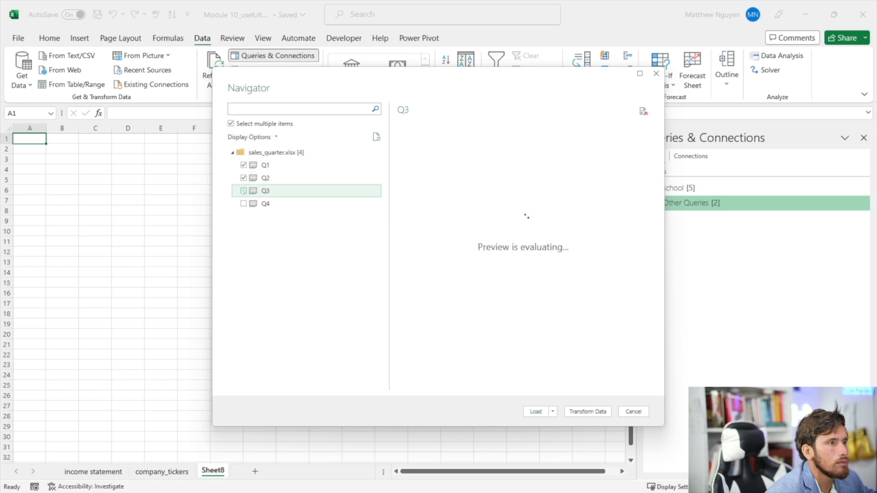
pyautogui.click(588, 412)
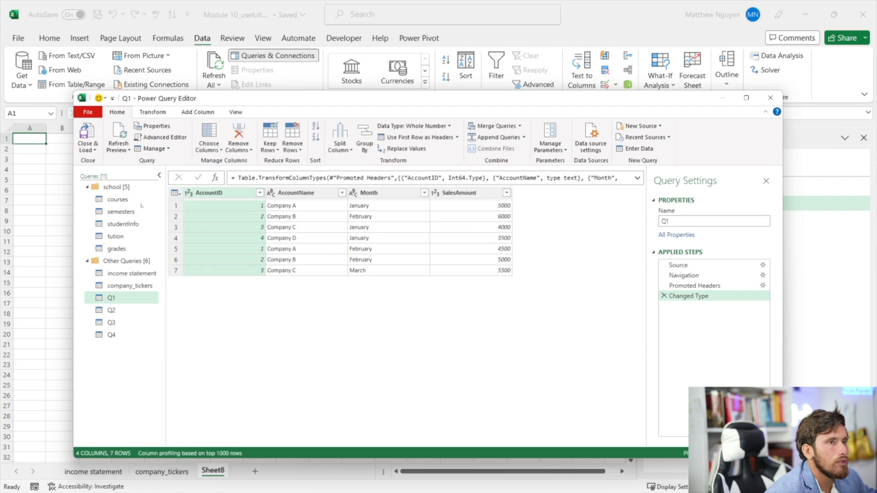
# - Look through the data of the Q2, Q3 and Q4 queries and return to Q1
pyautogui.click(129, 311)
pyautogui.click(131, 322)
pyautogui.click(133, 335)
pyautogui.click(135, 323)
pyautogui.click(136, 311)
pyautogui.click(133, 298)
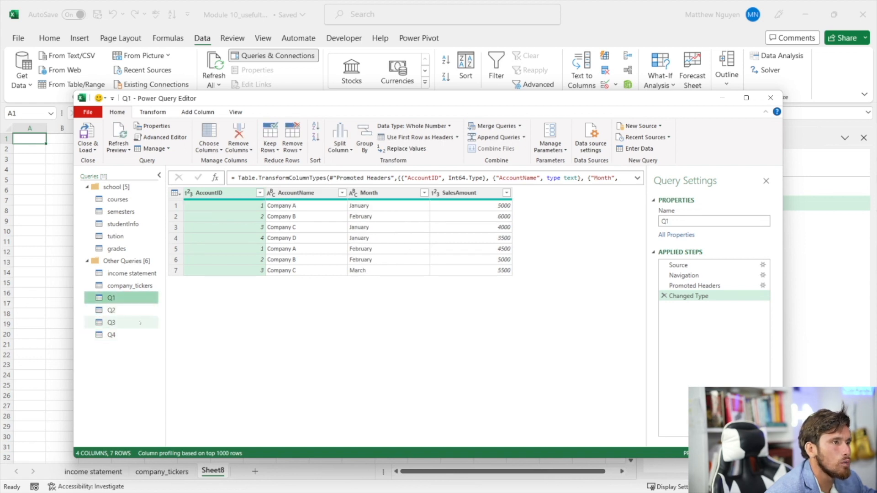
# - Create a query group named Sales by quarter and move queries Q1 through Q4 into it
pyautogui.rightClick(150, 360)
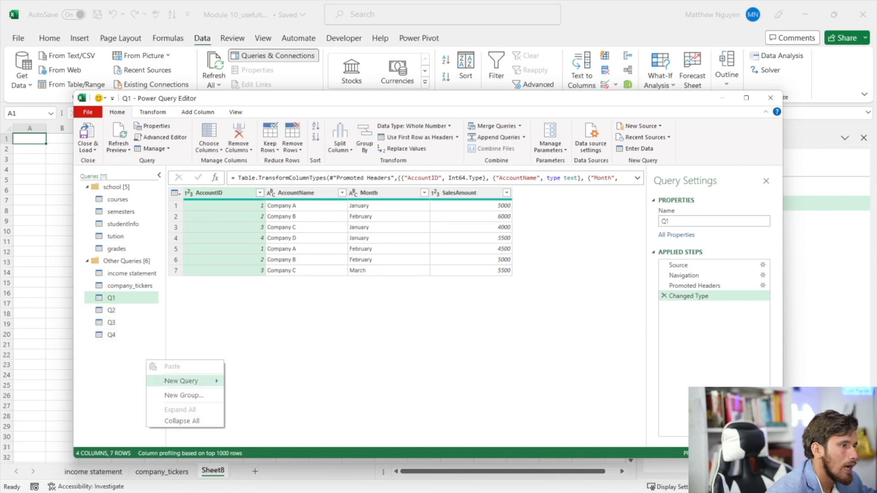
pyautogui.click(178, 396)
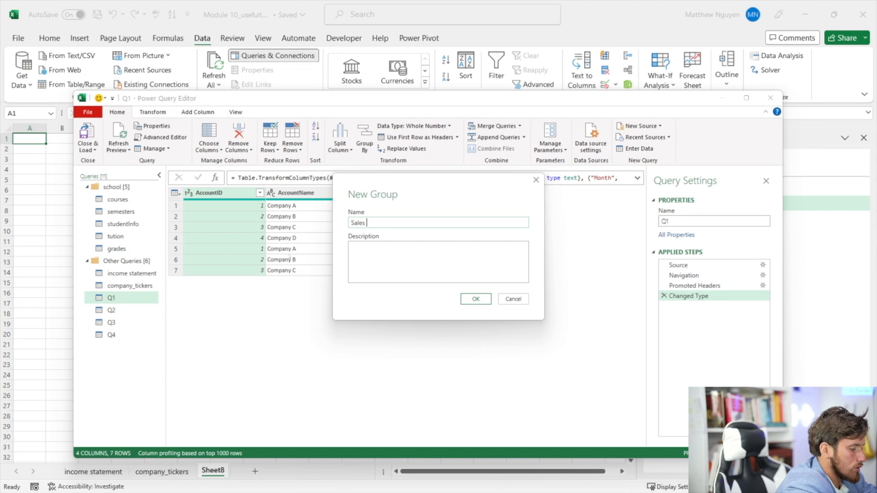
pyautogui.write('Sales by quarter')
pyautogui.press('Return')
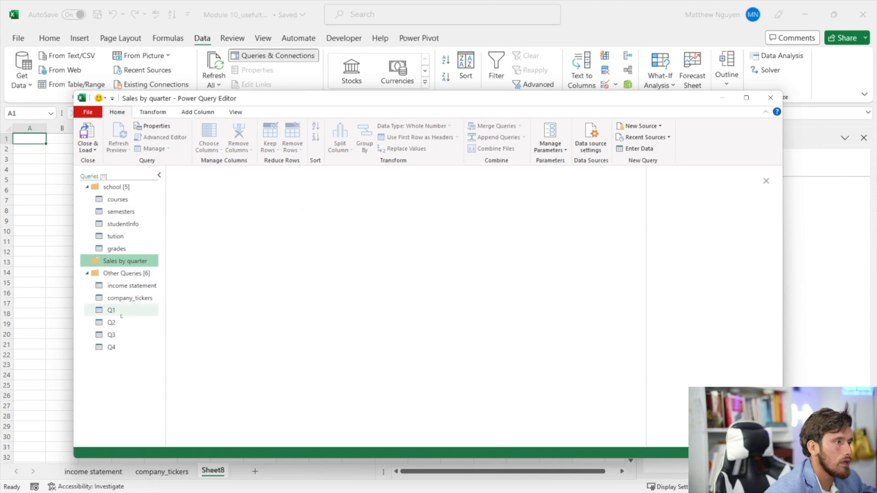
pyautogui.click(111, 311)
pyautogui.keyDown('shift'); pyautogui.click(111, 347); pyautogui.keyUp('shift')
pyautogui.moveTo(111, 348); pyautogui.dragTo(119, 262)
# - Return to Q1 after viewing the other quarter queries, and start appending queries as new with three or more tables
pyautogui.click(118, 285)
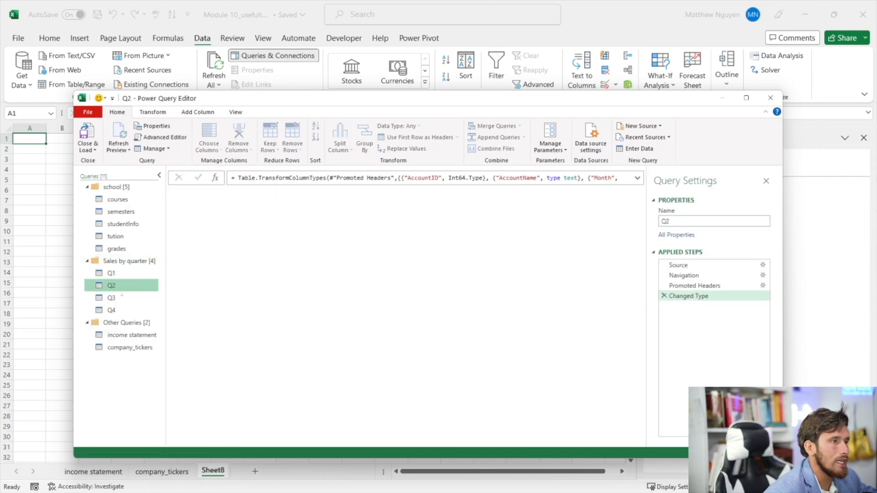
pyautogui.click(120, 298)
pyautogui.click(123, 309)
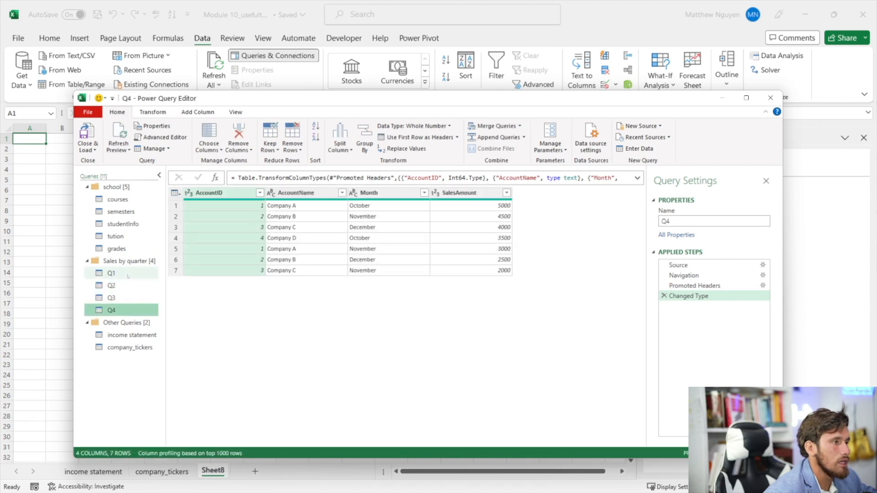
pyautogui.click(128, 276)
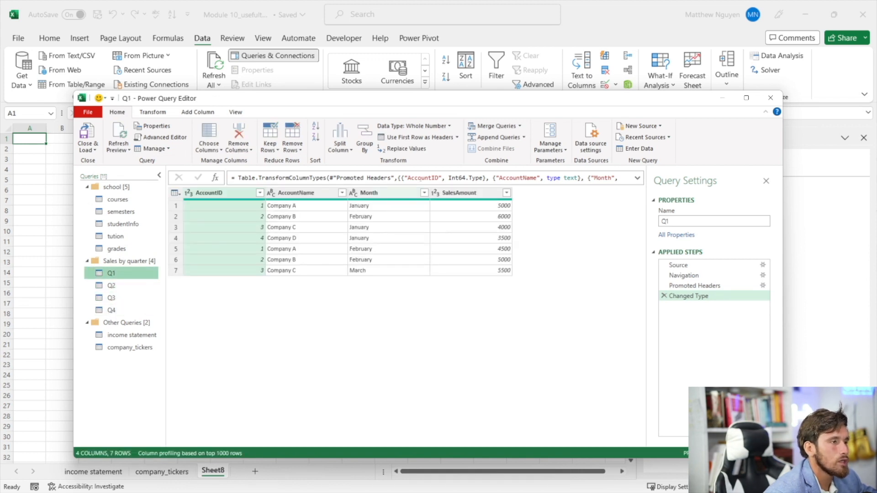
pyautogui.click(523, 137)
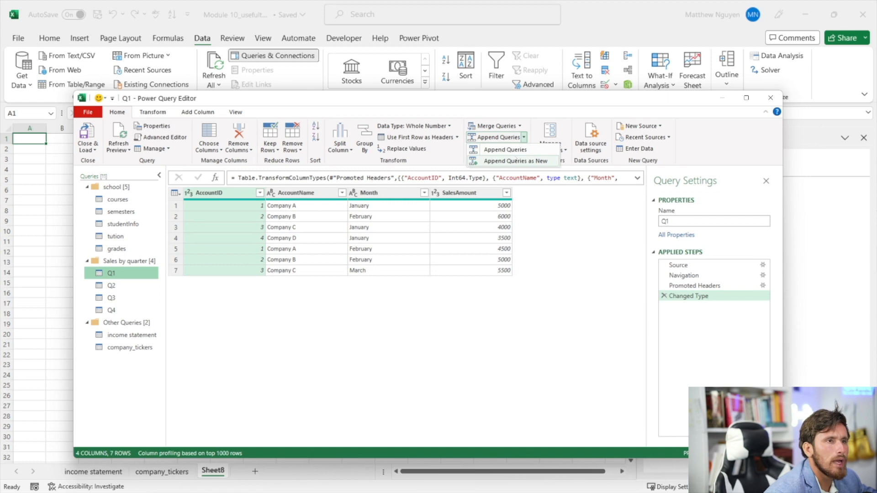
pyautogui.click(515, 161)
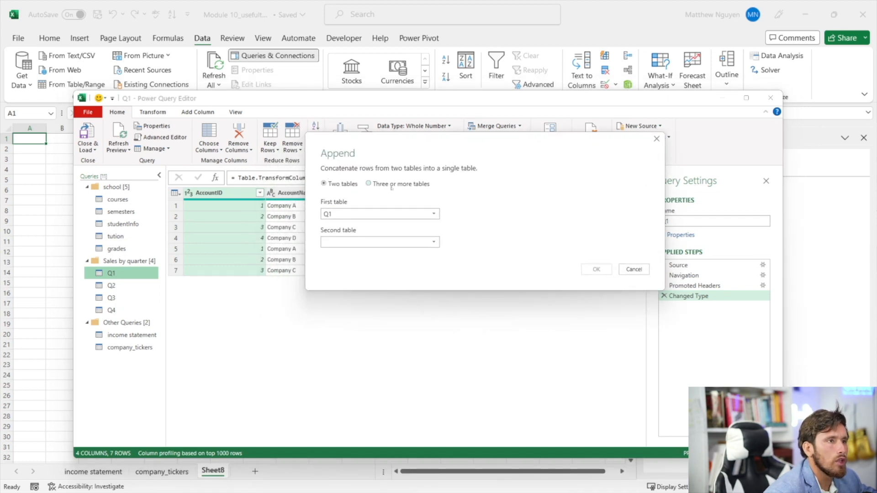
pyautogui.click(393, 184)
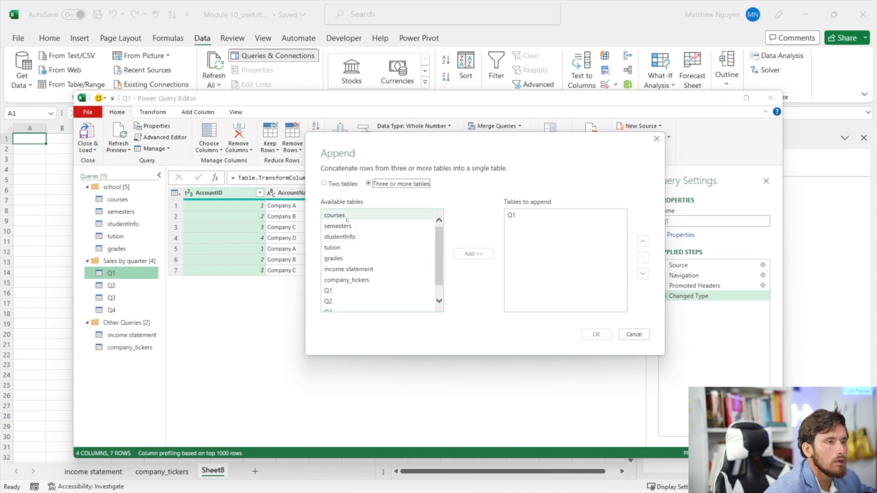
# - Add Q2, Q3 and Q4 after Q1 in the tables to append and create the combined query
pyautogui.scroll(-2, 348, 227)
pyautogui.click(351, 275)
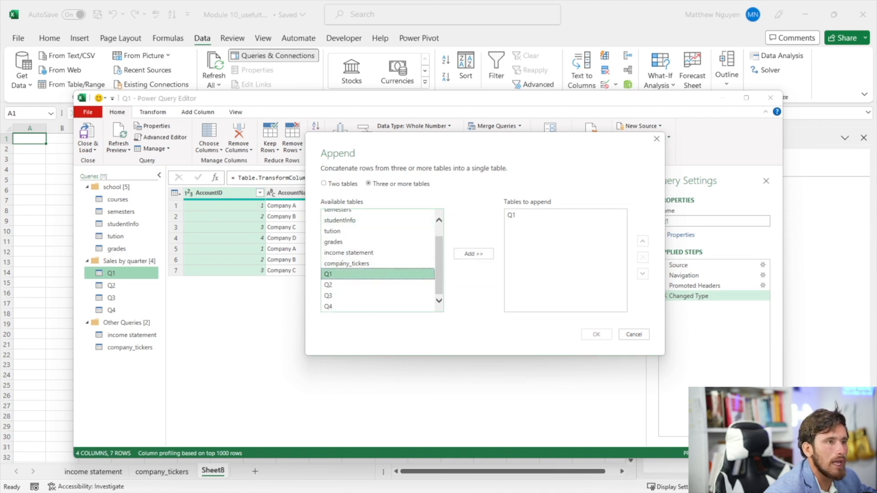
pyautogui.click(352, 285)
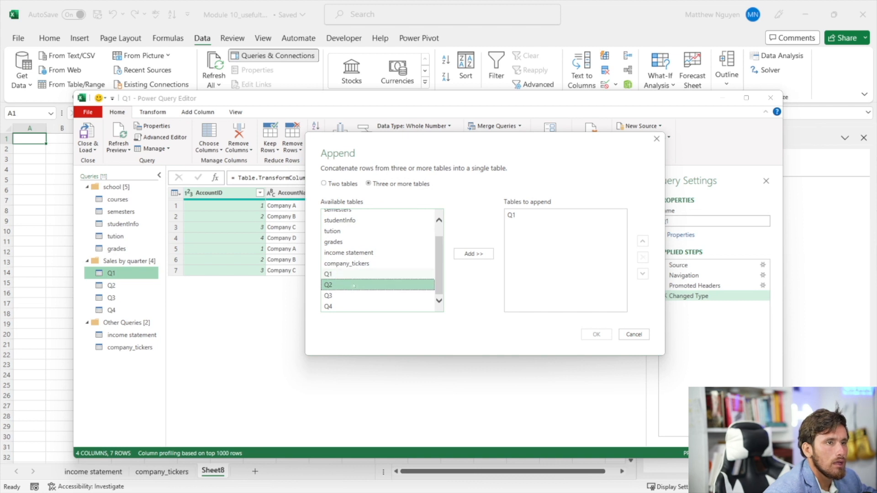
pyautogui.click(474, 253)
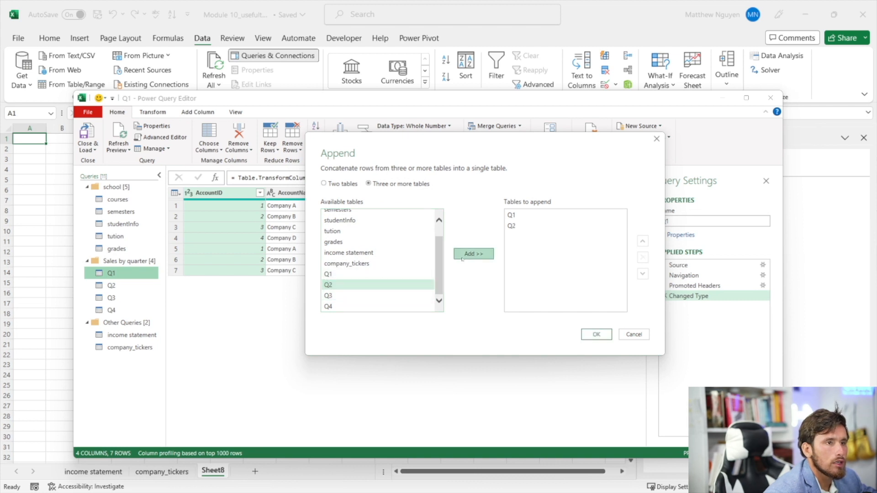
pyautogui.click(352, 296)
pyautogui.click(473, 254)
pyautogui.click(352, 307)
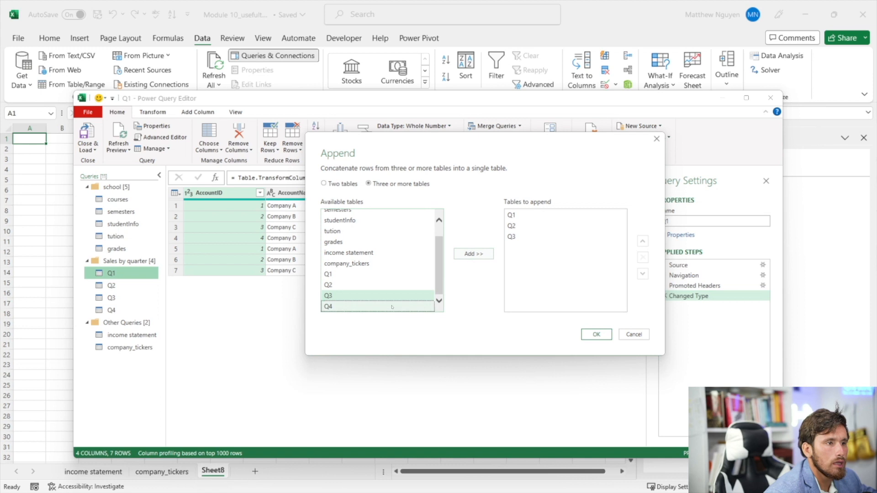
pyautogui.click(482, 254)
pyautogui.click(593, 334)
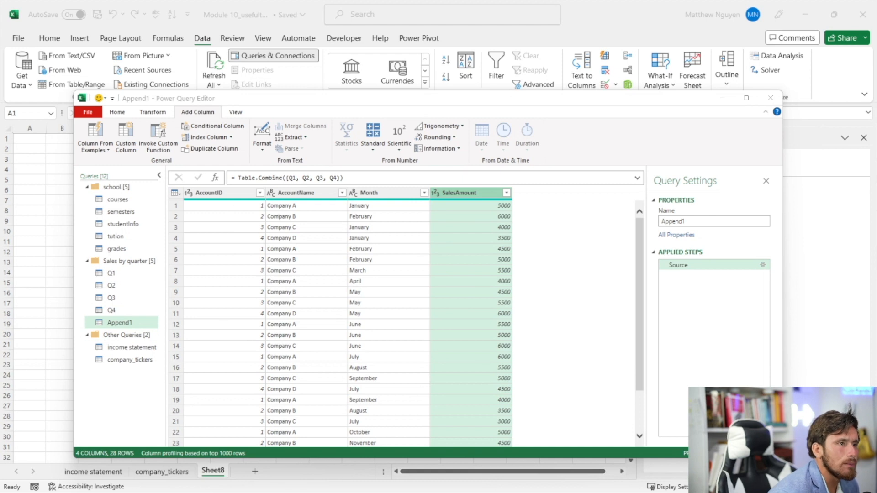
# - Change the SalesAmount column of the appended query to the Currency data type and rename the query All Quarters
pyautogui.click(235, 207)
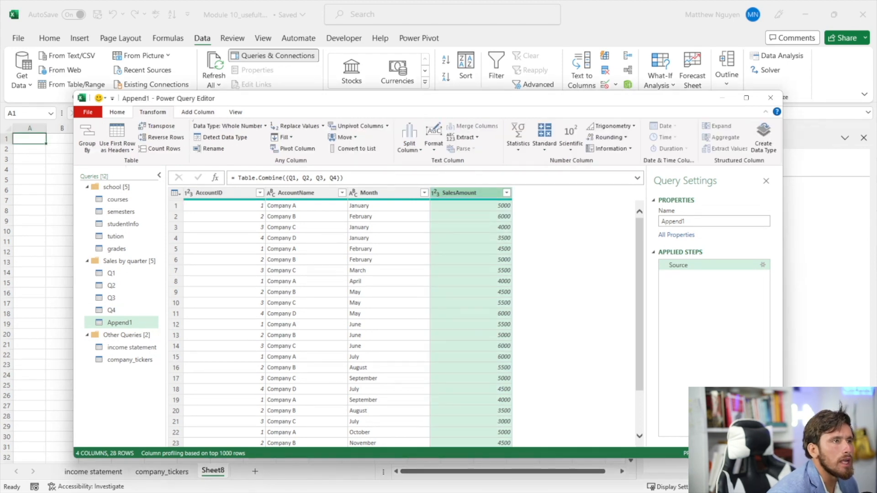
pyautogui.click(227, 126)
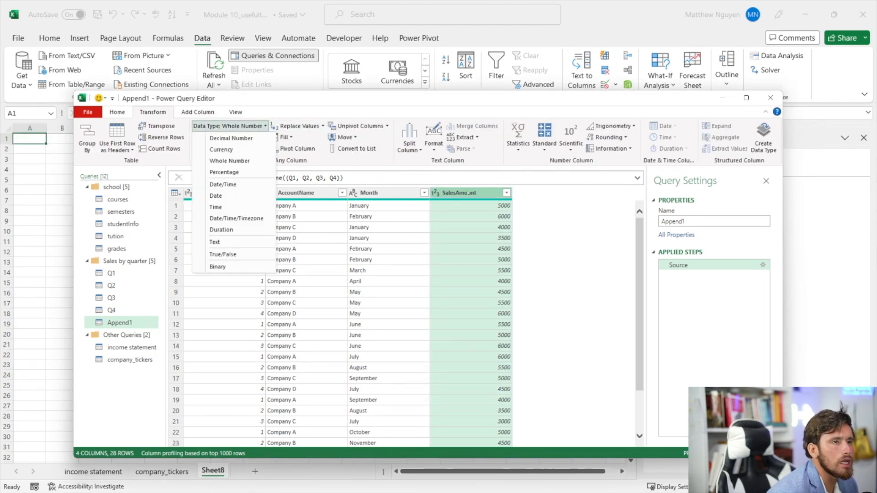
pyautogui.click(221, 149)
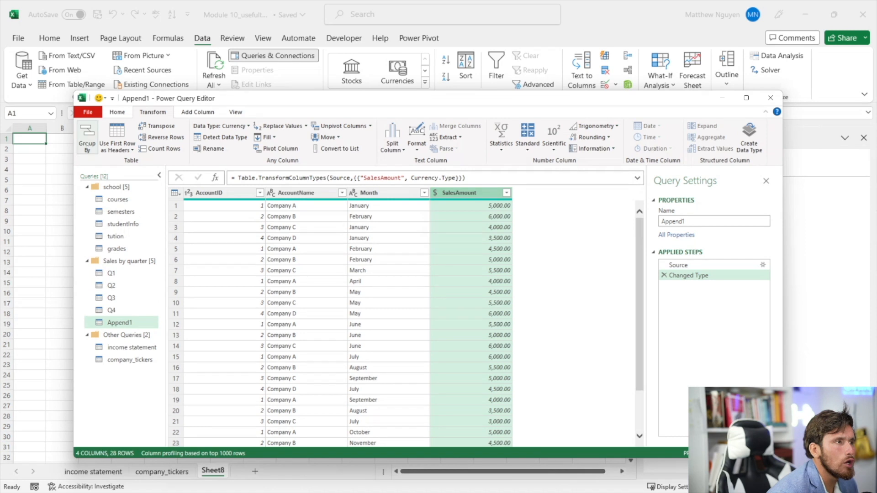
pyautogui.click(117, 112)
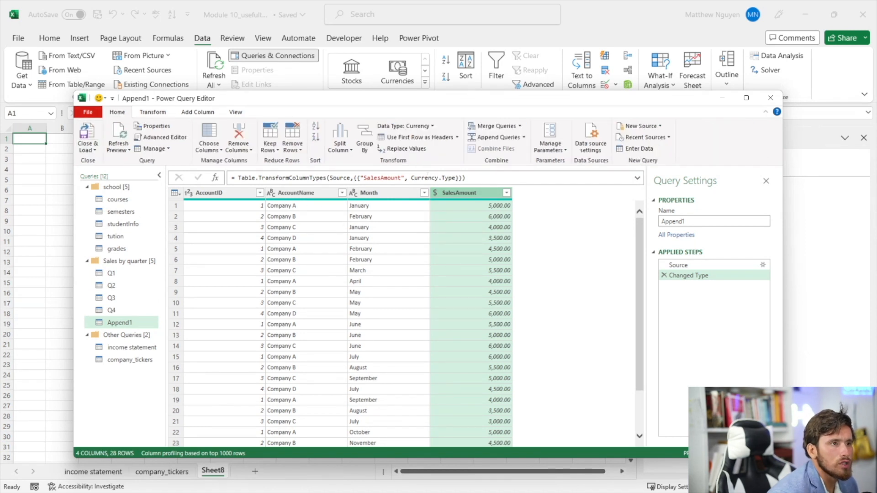
pyautogui.click(382, 193)
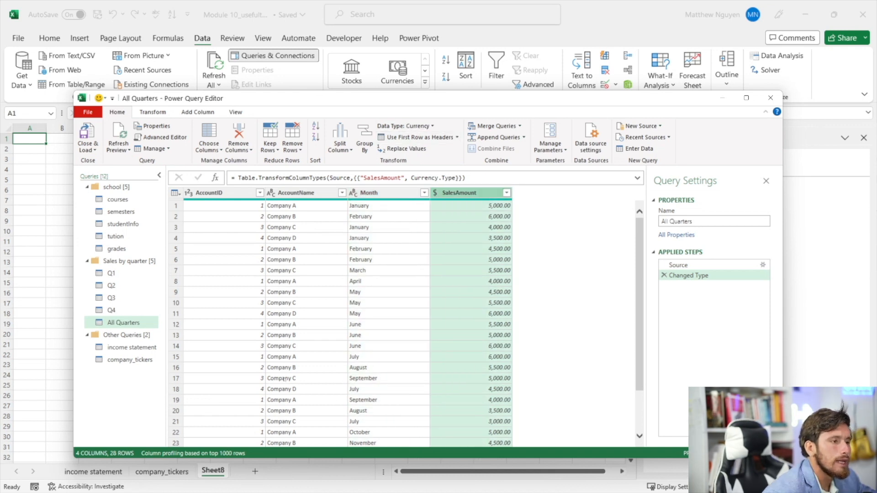
# - Compare the rows of the All Quarters query with the data in the individual quarter queries
pyautogui.scroll(-2, 291, 335)
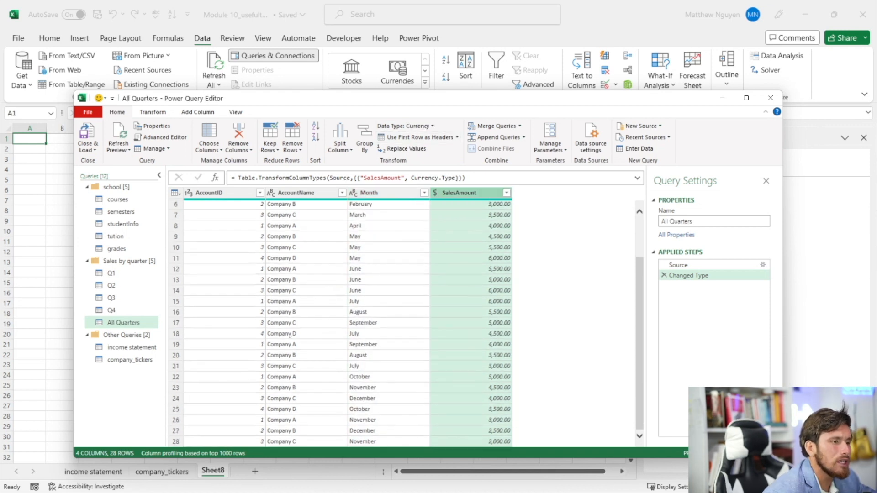
pyautogui.scroll(2, 276, 323)
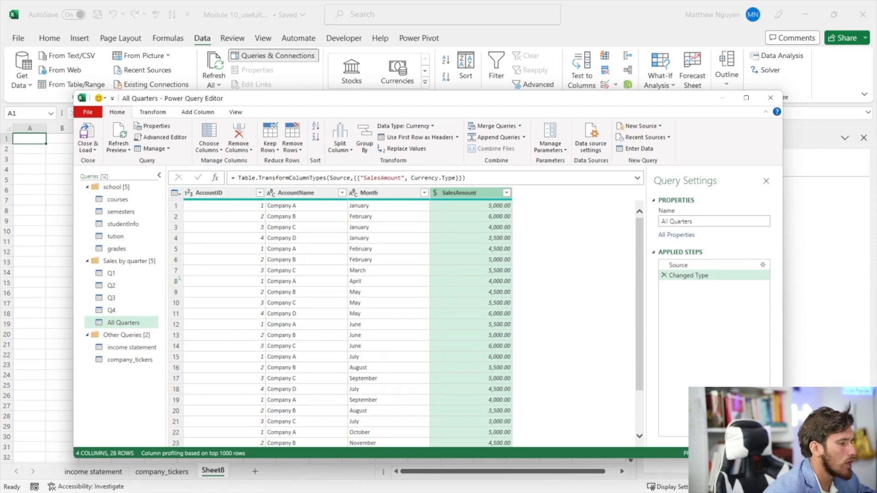
pyautogui.click(115, 285)
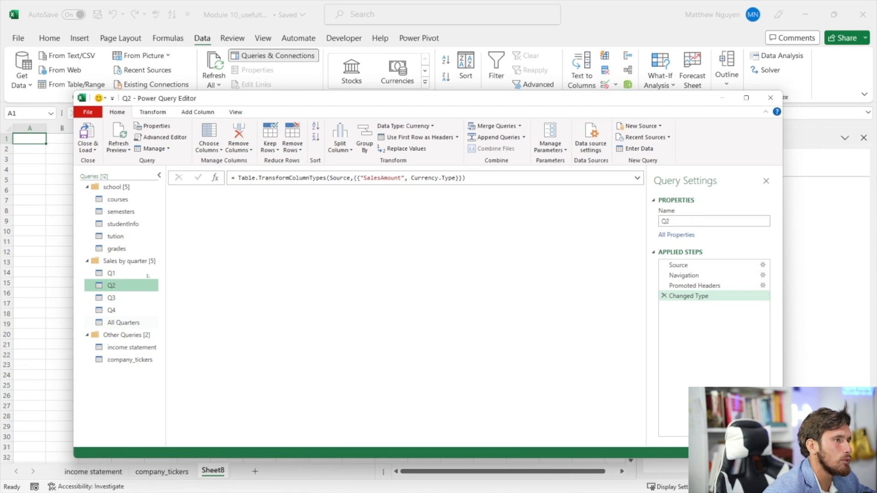
pyautogui.click(146, 273)
pyautogui.click(137, 298)
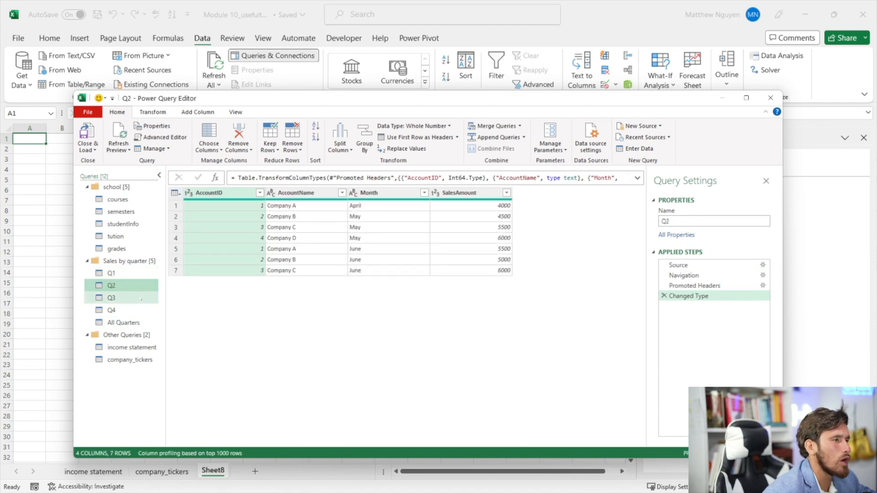
pyautogui.click(139, 309)
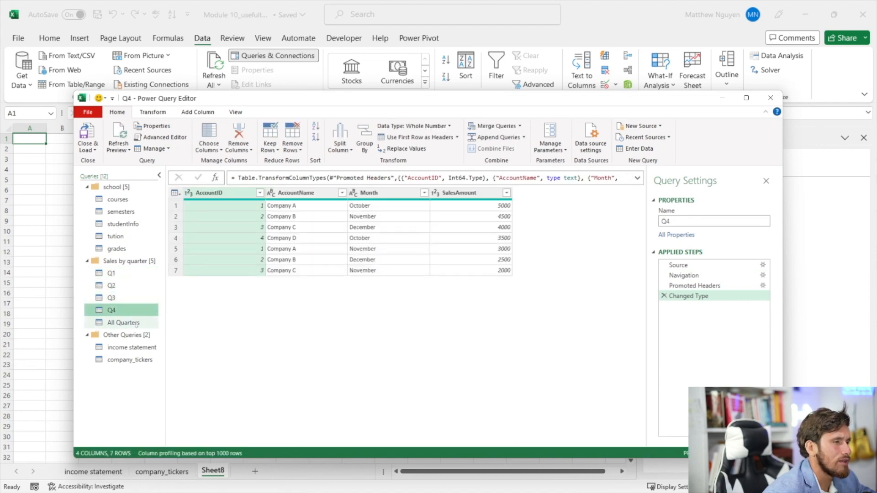
pyautogui.click(137, 323)
pyautogui.scroll(-3, 232, 249)
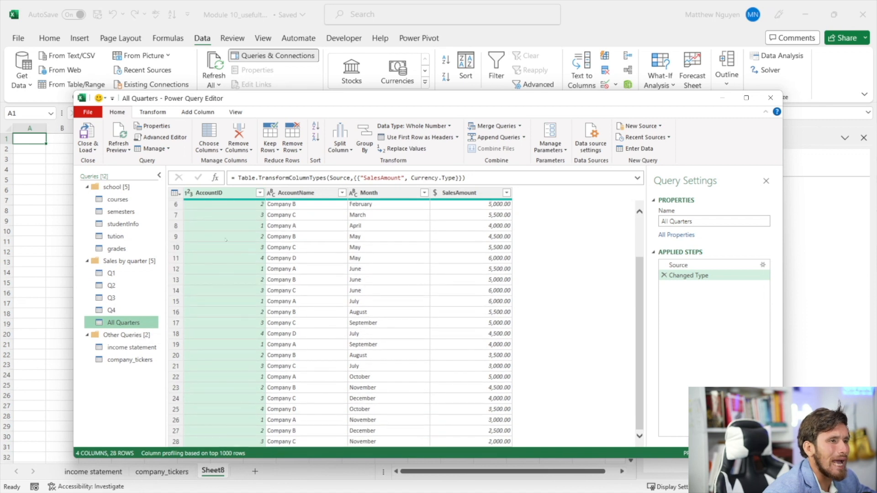
pyautogui.scroll(2, 299, 218)
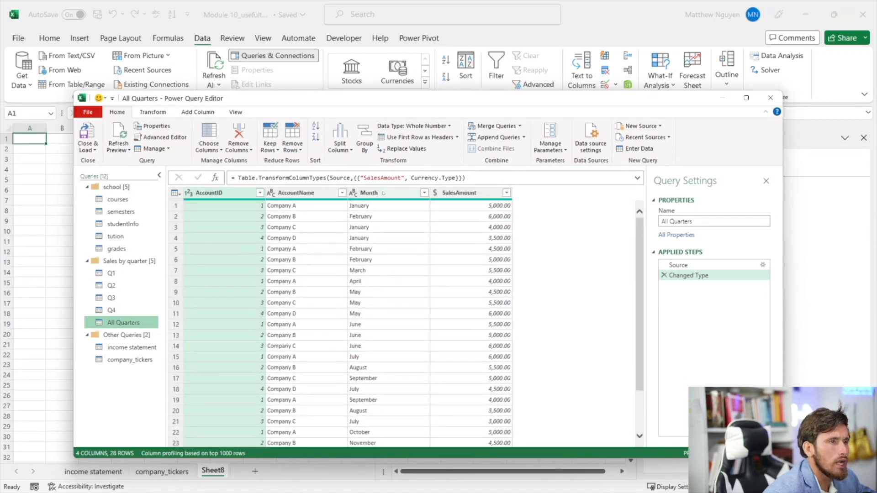
# - Remove the Changed Type step from All Quarters, and delete the All Quarters query
pyautogui.click(380, 194)
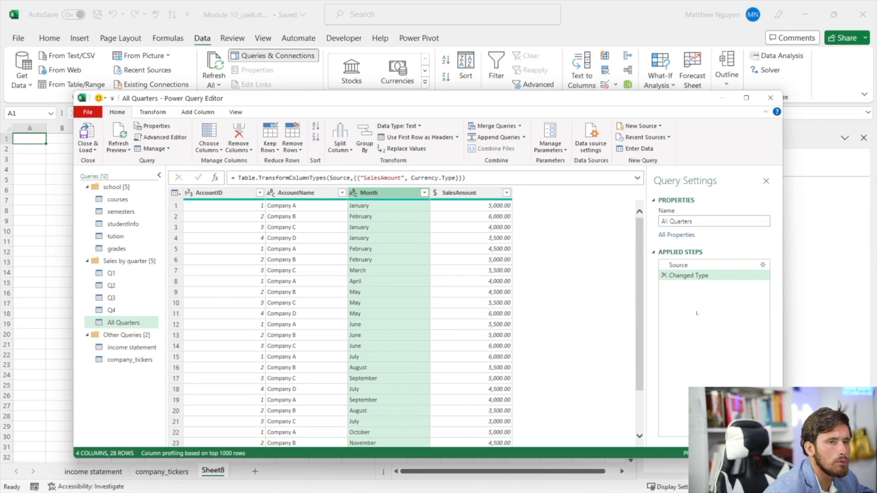
pyautogui.click(665, 276)
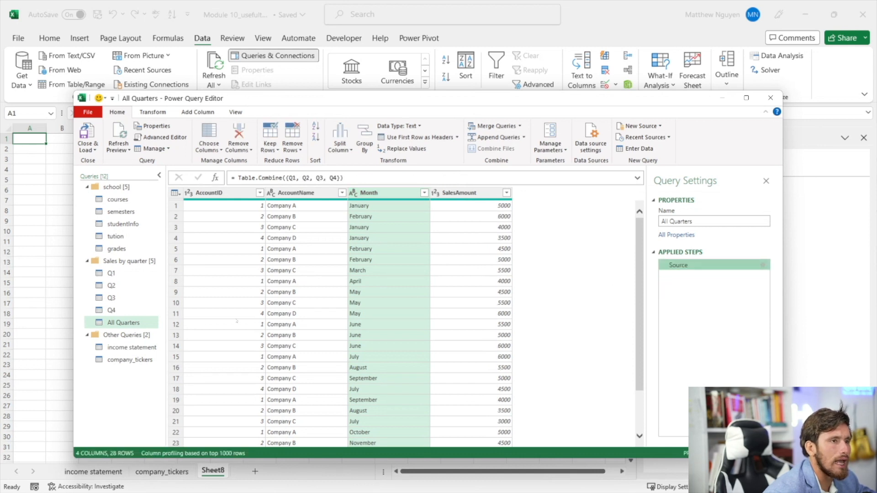
pyautogui.rightClick(133, 323)
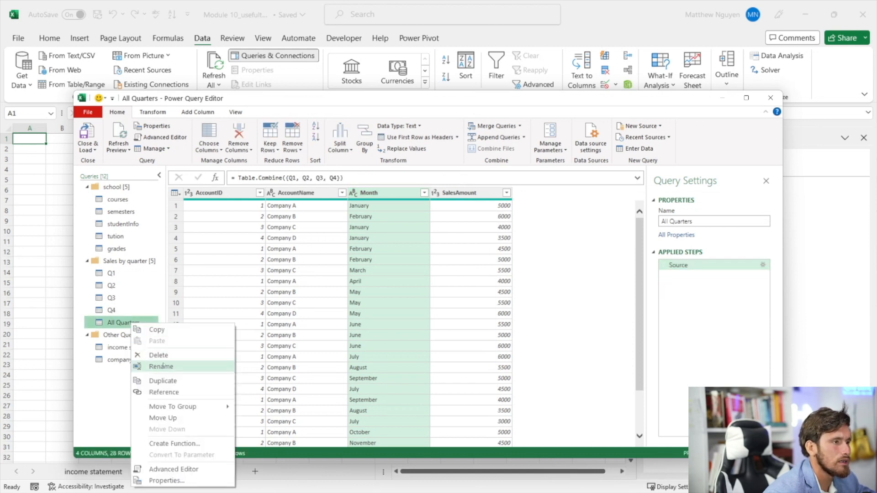
pyautogui.click(158, 355)
pyautogui.click(485, 270)
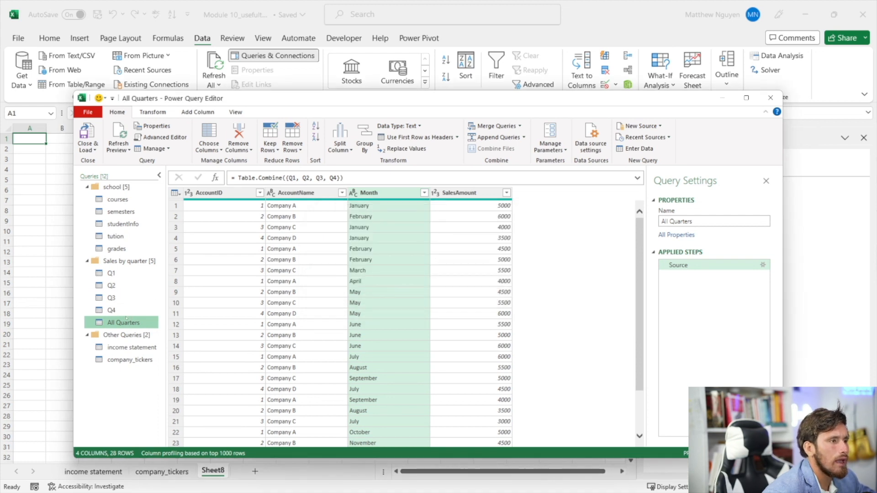
# - Remove the Changed Type, Promoted Headers and Navigation steps from query Q1, keeping only Source
pyautogui.click(119, 310)
pyautogui.click(112, 273)
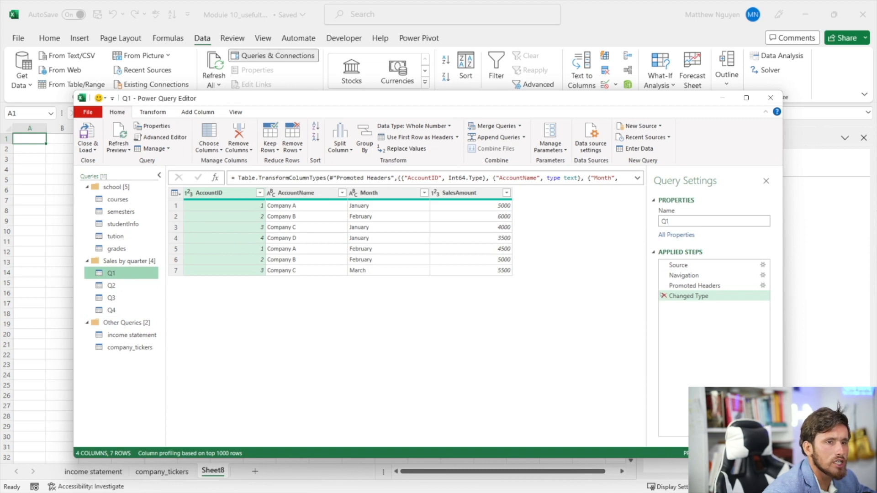
pyautogui.click(664, 296)
pyautogui.click(664, 285)
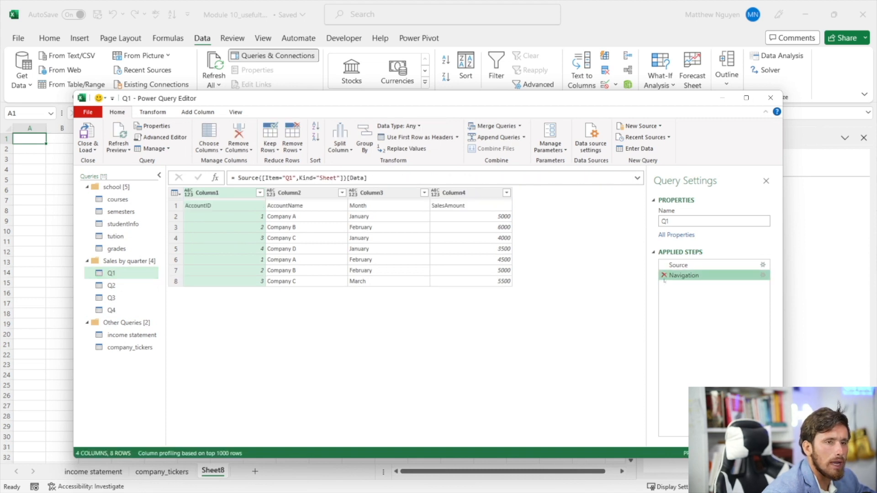
pyautogui.click(664, 275)
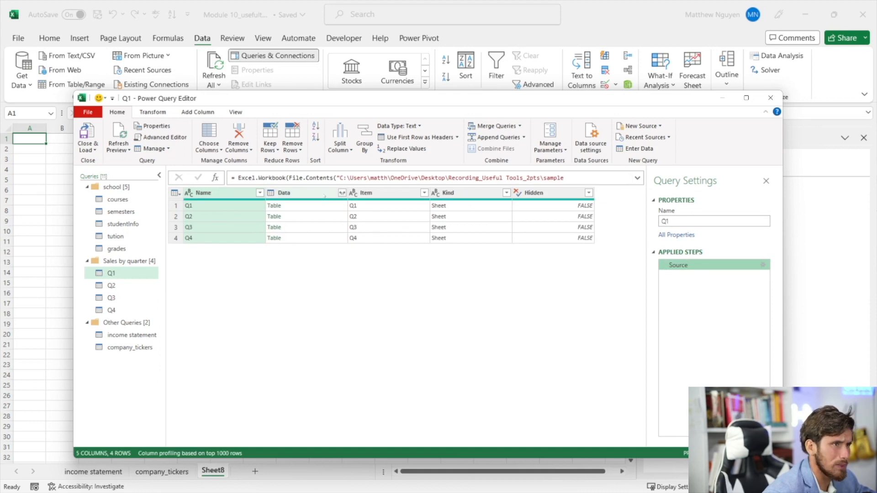
# - Expand the Data column of Q1 with Column1 to Column4, using the original column name as prefix
pyautogui.click(325, 194)
pyautogui.click(342, 192)
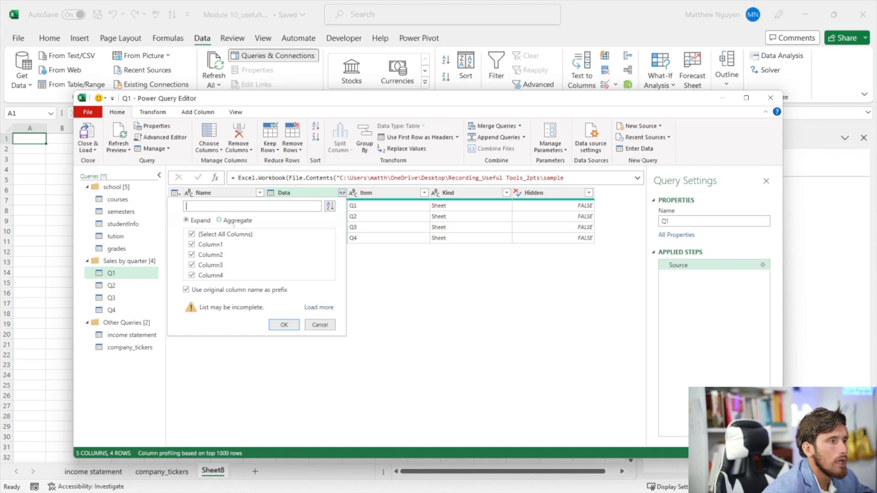
pyautogui.click(284, 325)
# - Examine the expanded Q1 table's rows for each quarter and its columns from Name through Hidden
pyautogui.moveTo(431, 443)
pyautogui.mouseDown()
pyautogui.moveTo(454, 443)
pyautogui.moveTo(425, 442)
pyautogui.mouseUp()
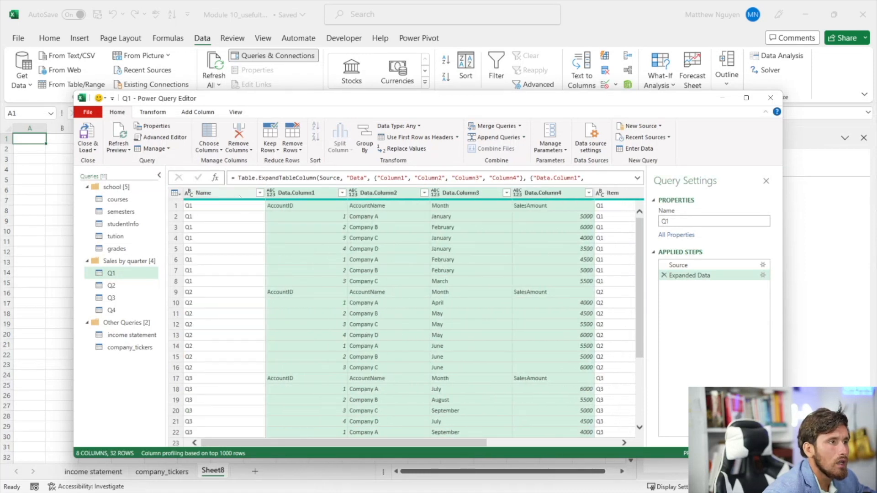
pyautogui.click(240, 196)
pyautogui.scroll(-4, 243, 243)
pyautogui.scroll(4, 301, 413)
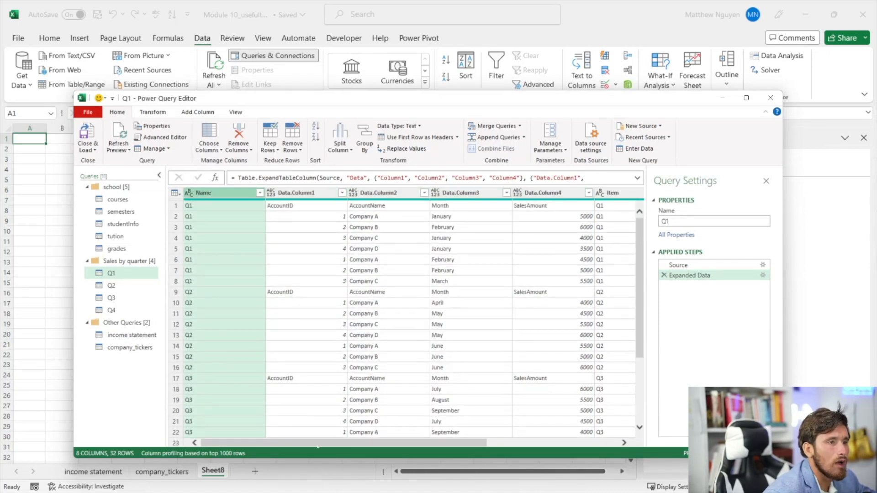
pyautogui.click(384, 432)
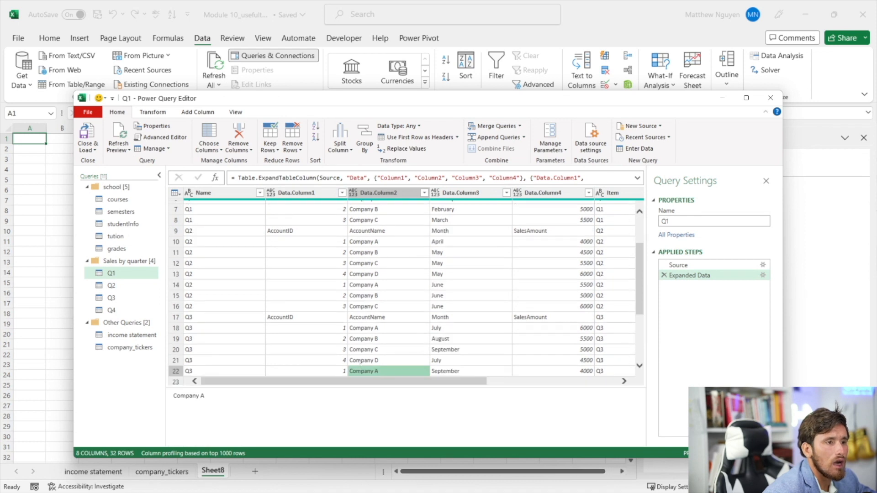
pyautogui.scroll(2, 359, 366)
pyautogui.hscroll(5, 440, 308)
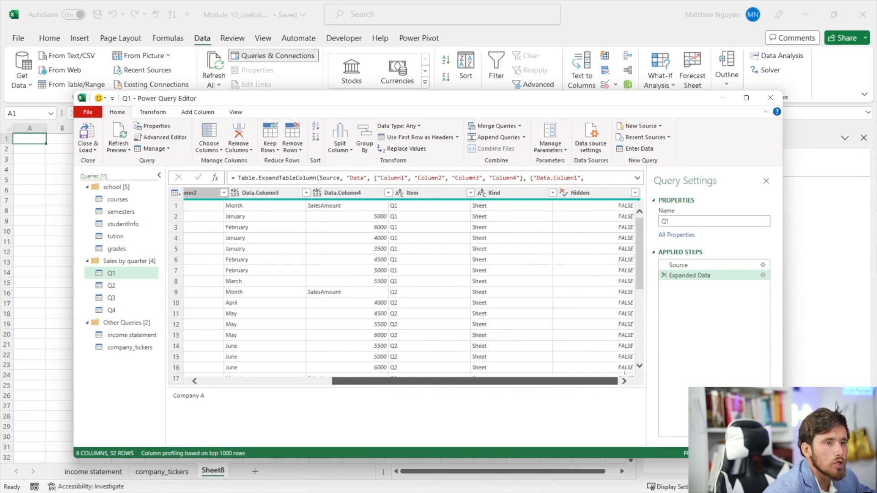
# - Remove the Hidden, Kind and Item columns from the expanded Q1 query
pyautogui.click(590, 192)
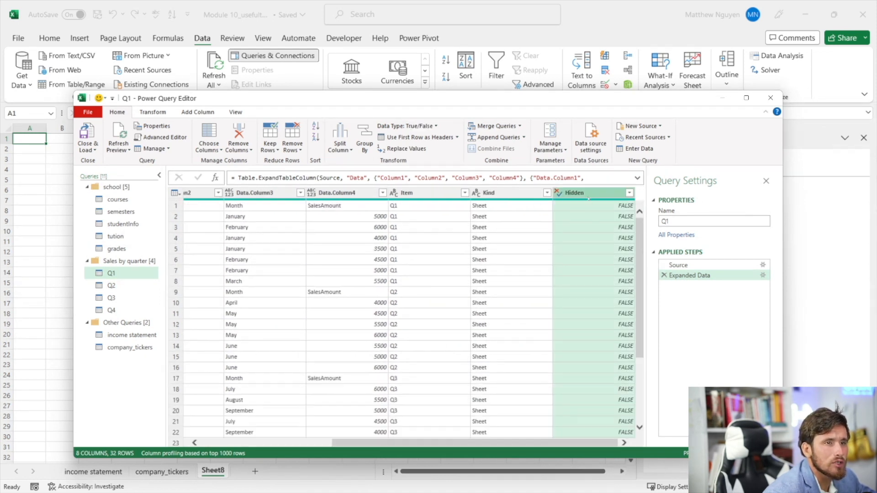
pyautogui.rightClick(588, 194)
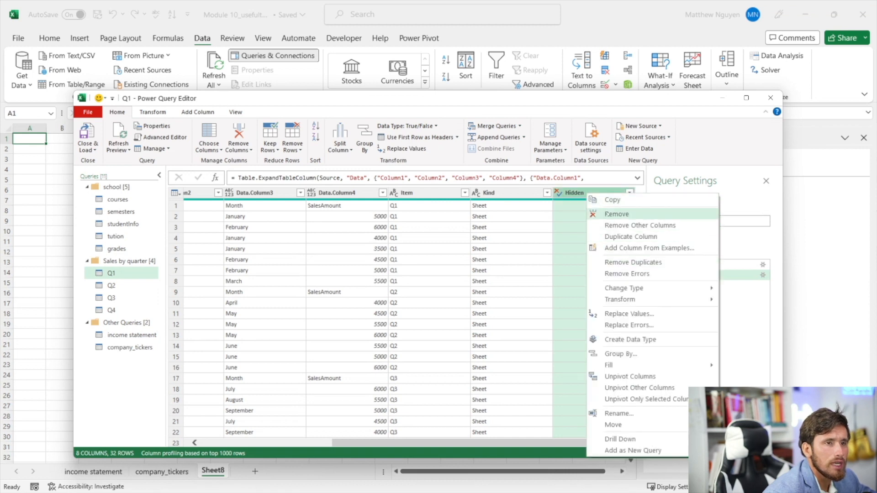
pyautogui.click(617, 213)
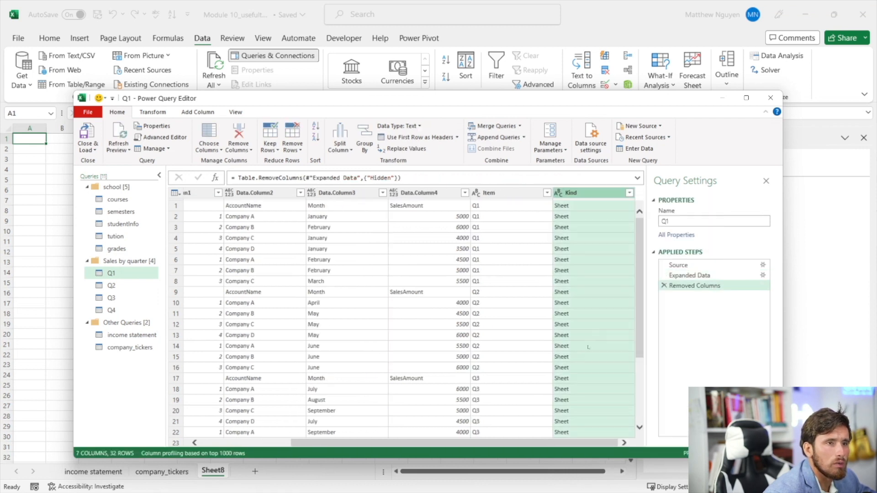
pyautogui.rightClick(584, 202)
pyautogui.click(612, 217)
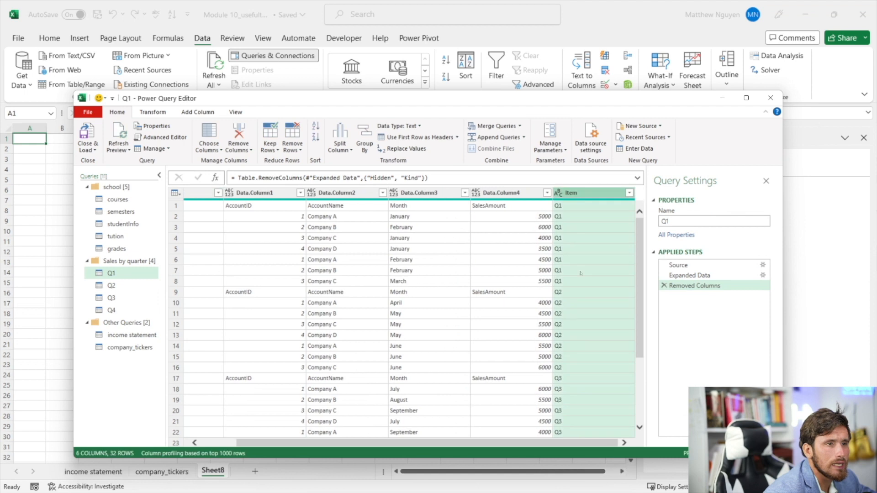
pyautogui.moveTo(533, 442); pyautogui.dragTo(561, 436)
pyautogui.scroll(-4, 577, 343)
pyautogui.scroll(4, 578, 343)
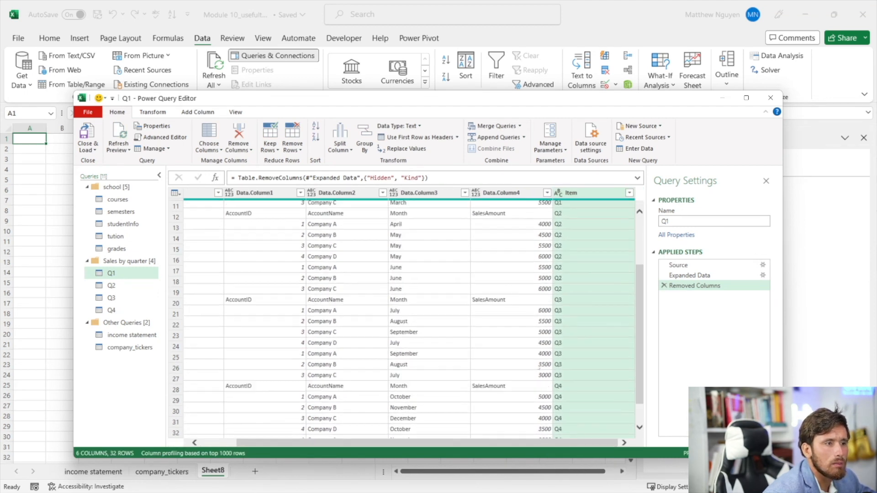
pyautogui.moveTo(435, 444)
pyautogui.mouseDown()
pyautogui.moveTo(424, 447)
pyautogui.moveTo(435, 446)
pyautogui.mouseUp()
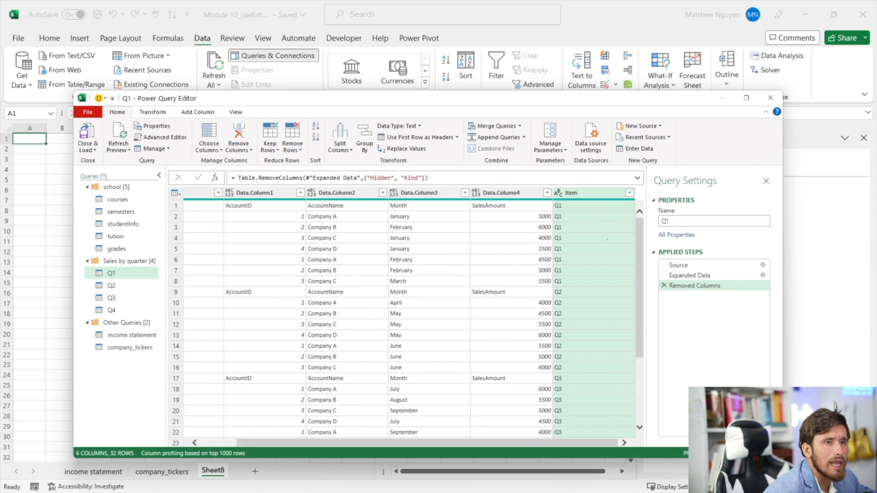
pyautogui.rightClick(594, 193)
pyautogui.click(623, 217)
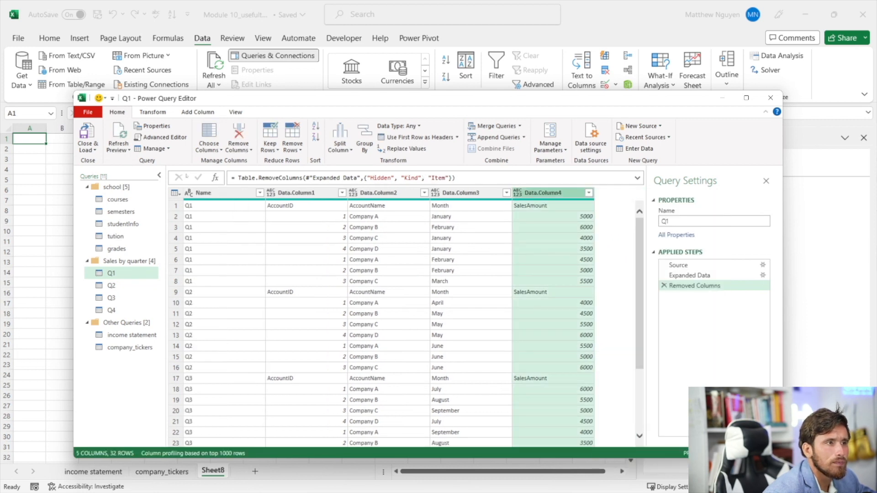
# - Rename the Name column of the Q1 query as Quarter
pyautogui.doubleClick(203, 192)
pyautogui.write('Quarter')
pyautogui.press('Return')
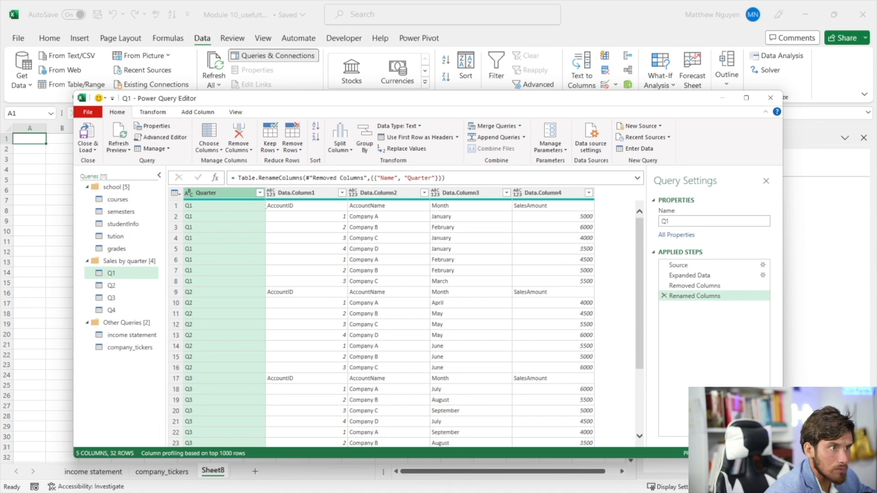
# - Promote the first row of Q1 to headers and rename the resulting Q1 column as Quarter
pyautogui.click(177, 206)
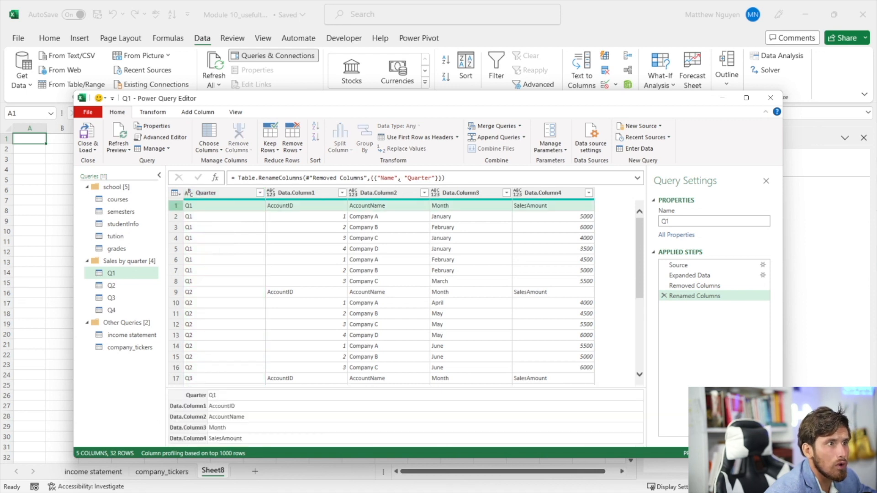
pyautogui.click(396, 137)
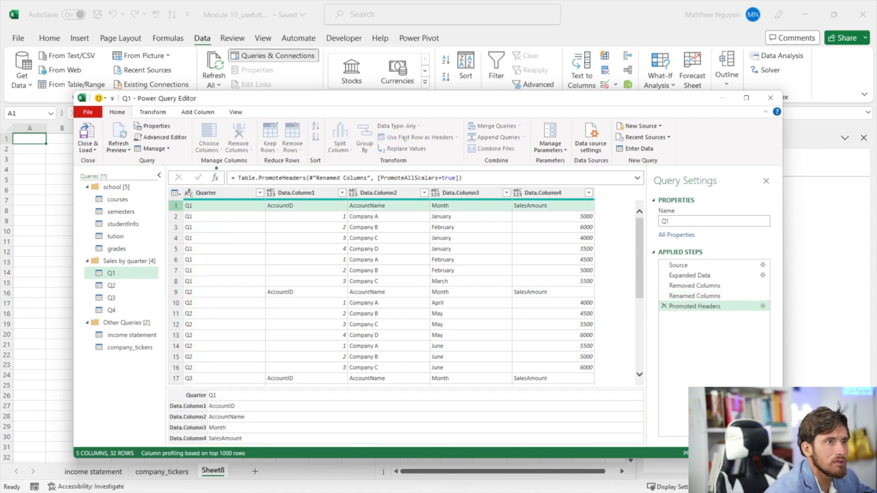
pyautogui.doubleClick(197, 193)
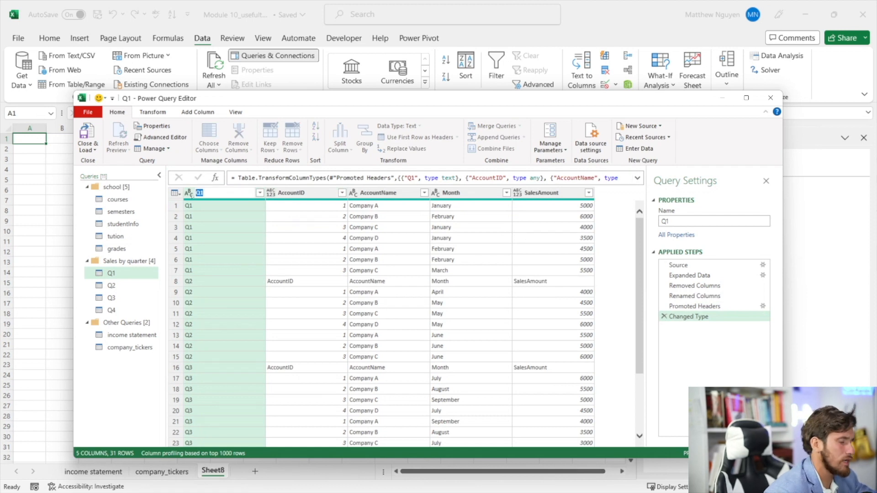
pyautogui.write('Quarter')
pyautogui.press('Return')
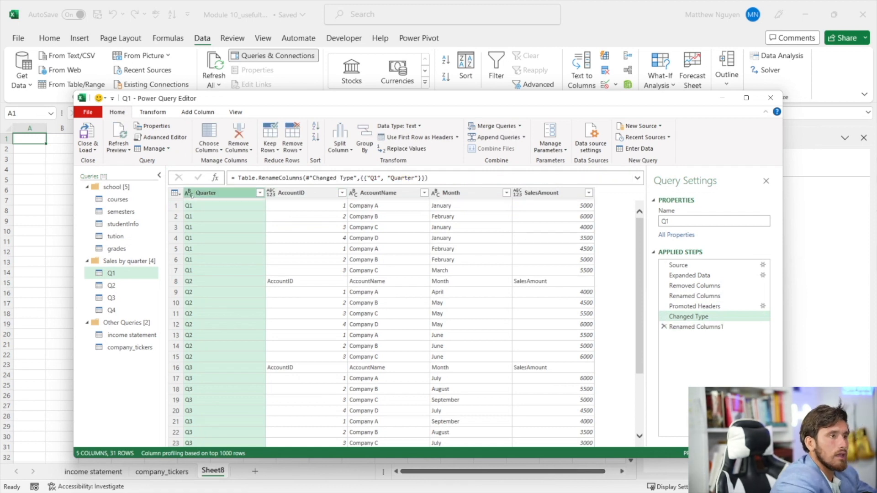
# - Filter the AccountID column to exclude the repeated header rows containing the value AccountID
pyautogui.click(275, 285)
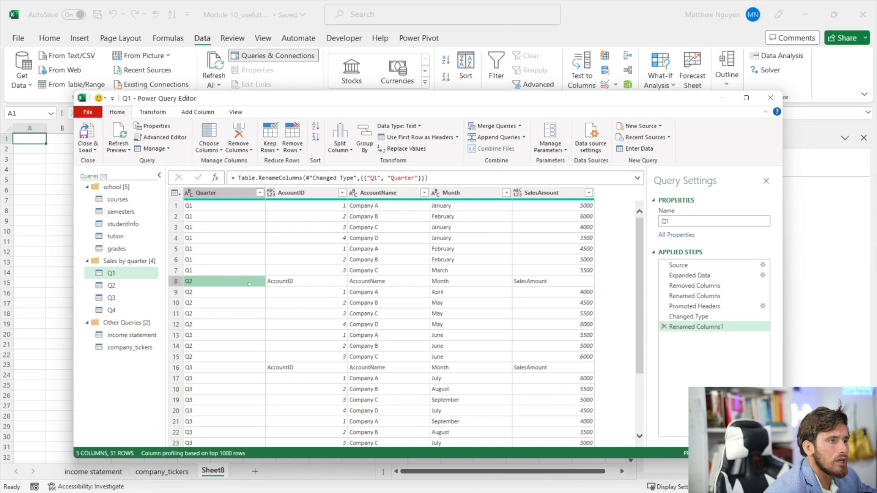
pyautogui.scroll(-2, 319, 301)
pyautogui.click(310, 313)
pyautogui.scroll(-3, 311, 314)
pyautogui.click(311, 314)
pyautogui.scroll(5, 311, 311)
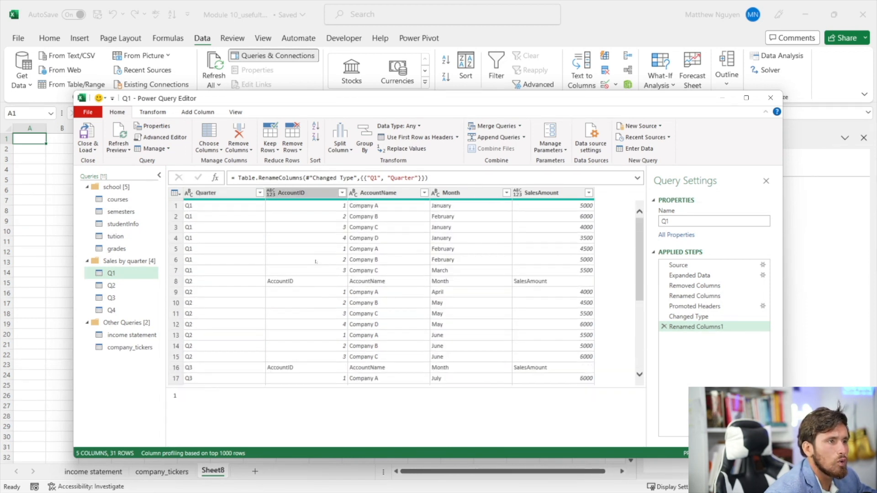
pyautogui.click(301, 193)
pyautogui.click(342, 193)
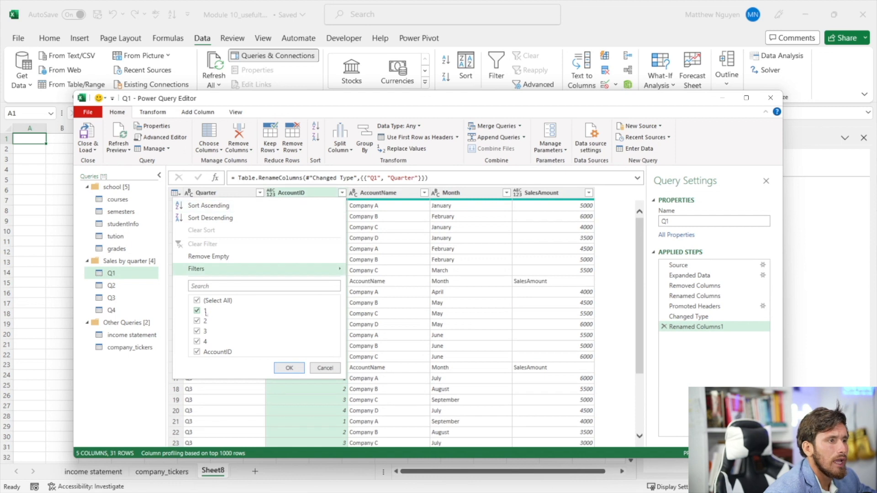
pyautogui.click(197, 352)
pyautogui.click(289, 369)
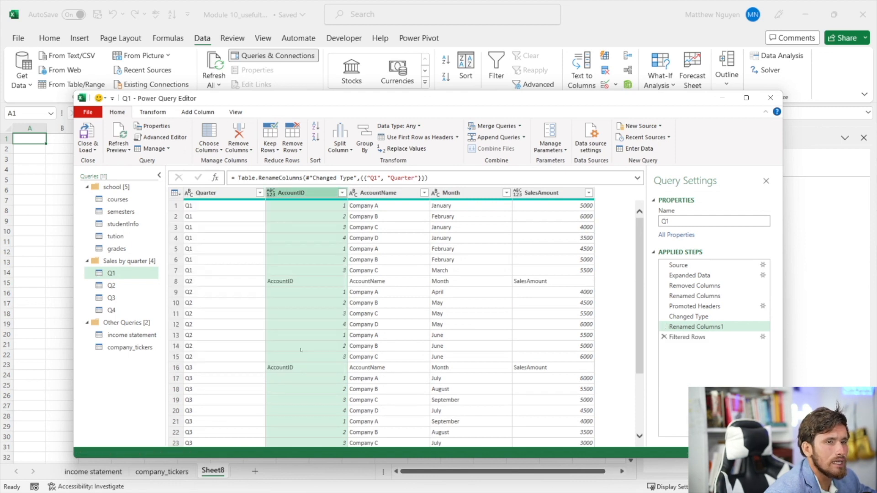
# - Change the data type of the SalesAmount column to Currency
pyautogui.click(220, 193)
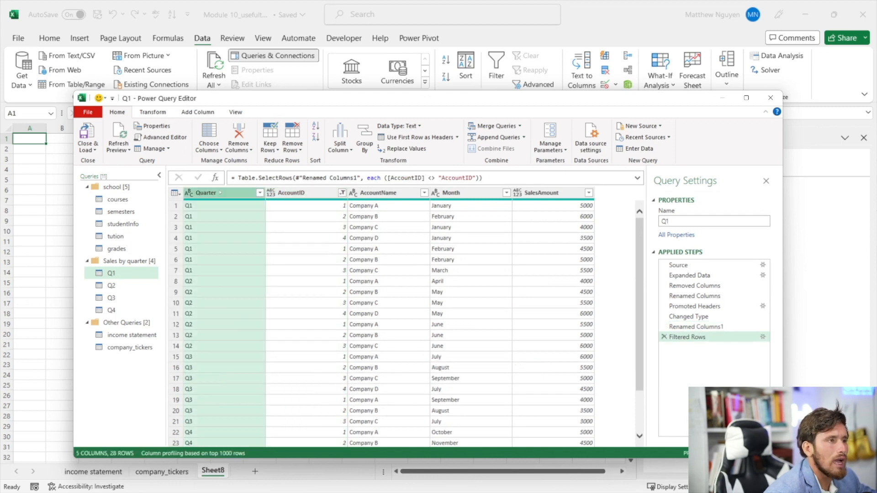
pyautogui.click(279, 194)
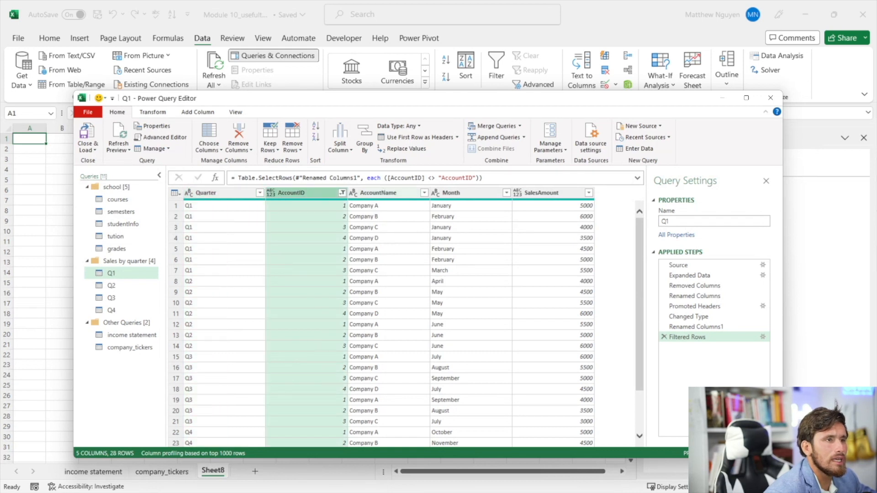
pyautogui.click(379, 192)
pyautogui.click(481, 196)
pyautogui.click(544, 193)
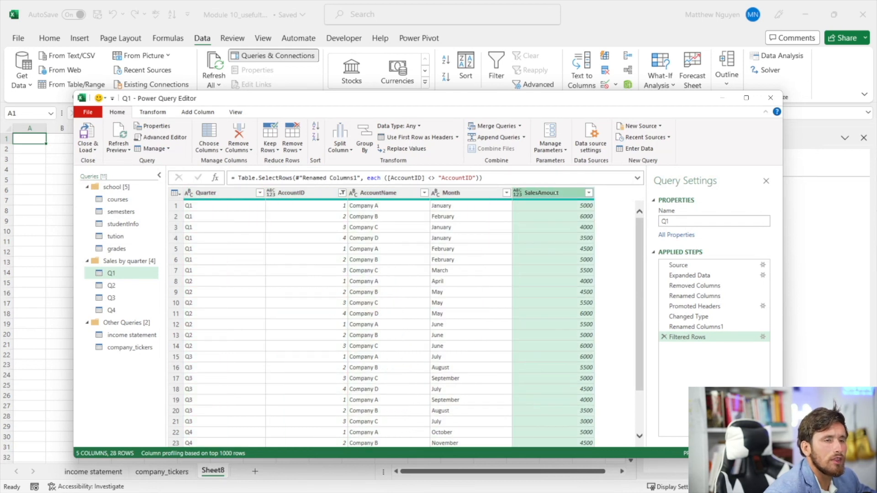
pyautogui.click(162, 115)
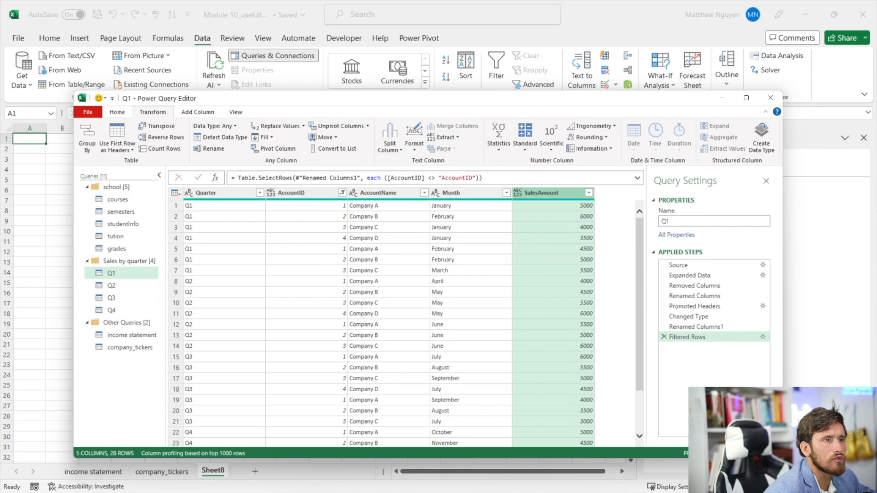
pyautogui.click(224, 126)
pyautogui.click(215, 148)
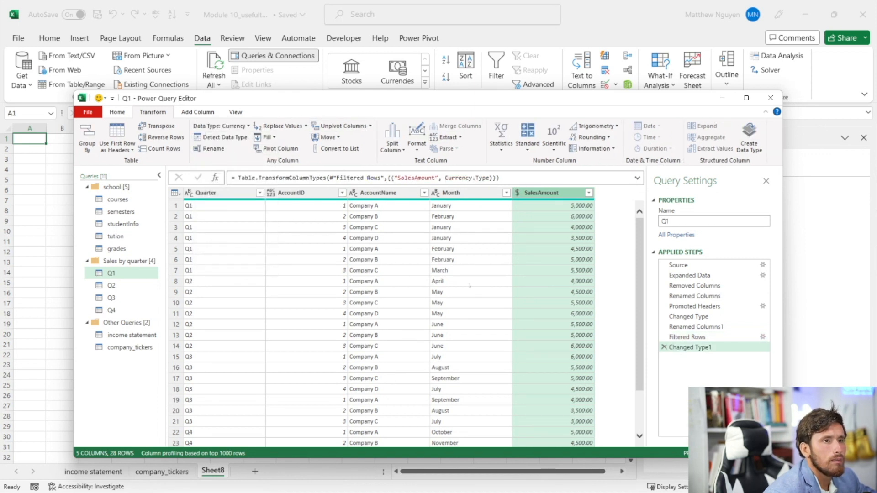
pyautogui.click(117, 112)
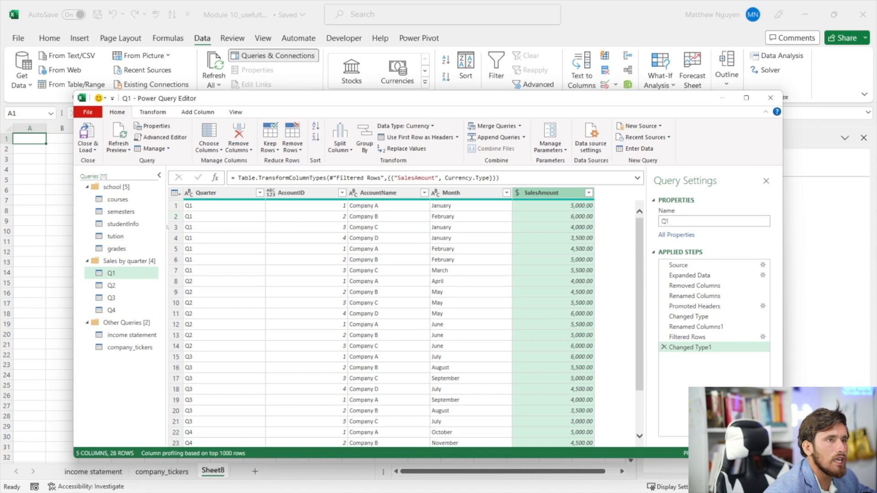
# - Rename the Q1 query in the Sales by quarter group as All Quarters
pyautogui.rightClick(137, 273)
pyautogui.click(628, 218)
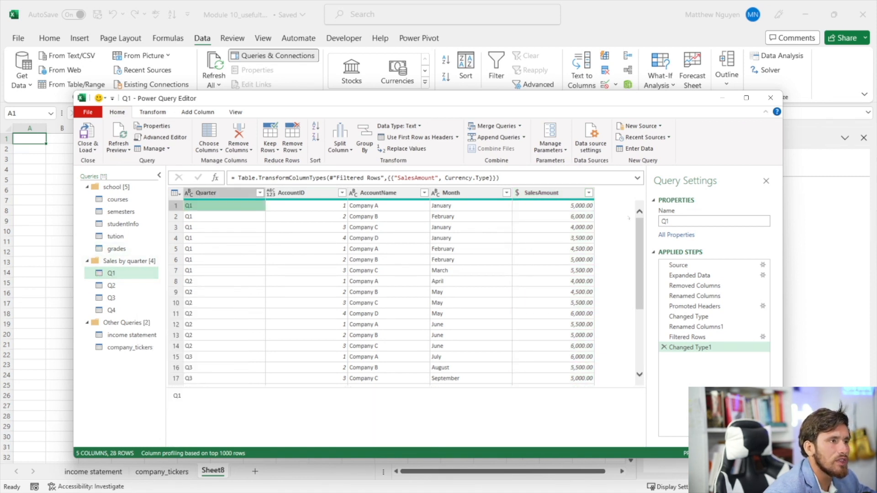
pyautogui.rightClick(122, 273)
pyautogui.click(146, 312)
pyautogui.write('All Aqu')
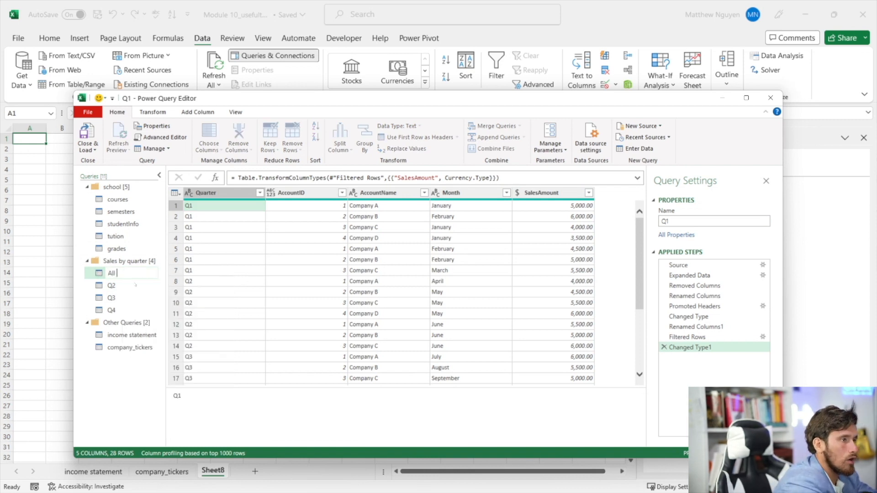
pyautogui.press('BackSpace')
pyautogui.press('BackSpace')
pyautogui.press('BackSpace')
pyautogui.write('Quart')
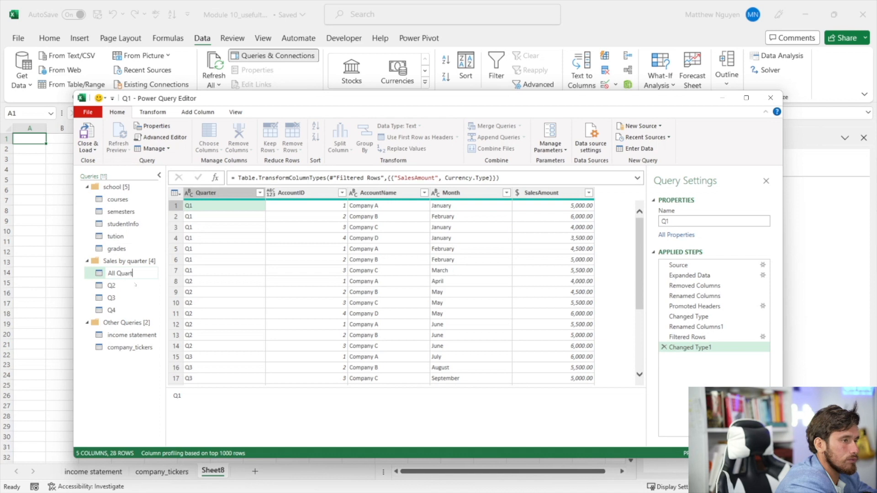
pyautogui.write('ers')
pyautogui.press('Return')
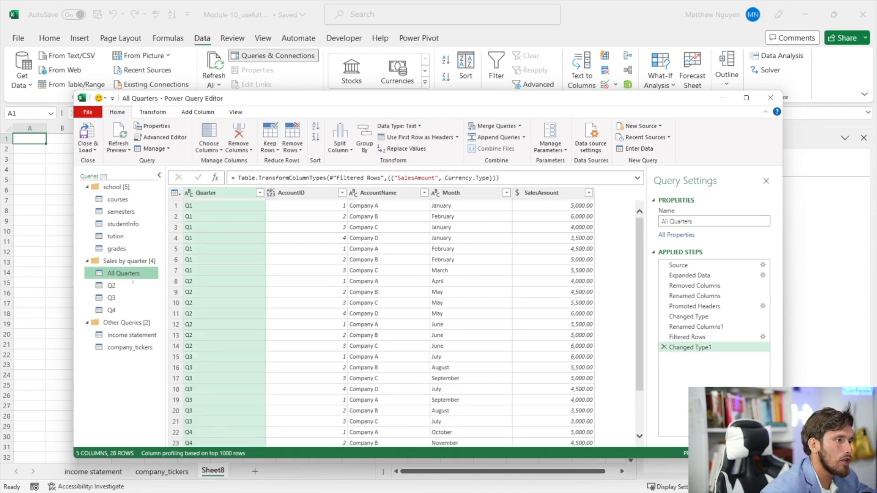
# - Delete the queries Q2, Q3 and Q4 from the Sales by quarter group
pyautogui.click(137, 289)
pyautogui.keyDown('shift'); pyautogui.click(136, 308); pyautogui.keyUp('shift')
pyautogui.rightClick(137, 308)
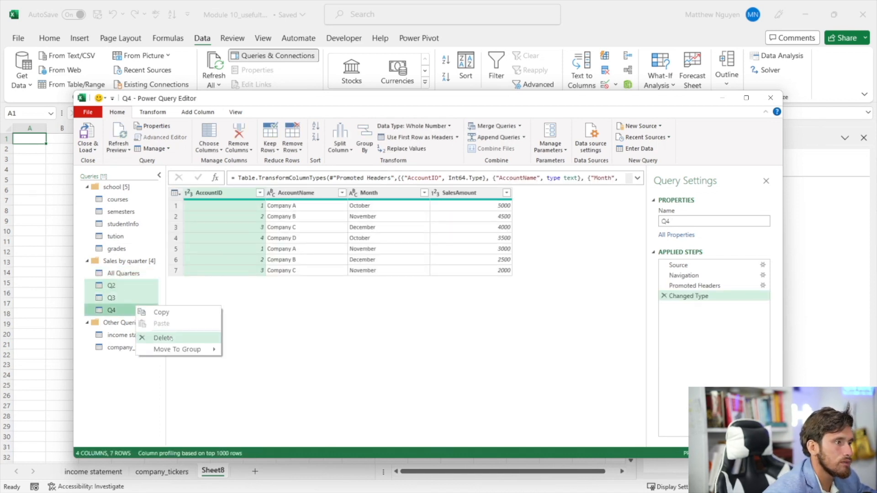
pyautogui.click(160, 337)
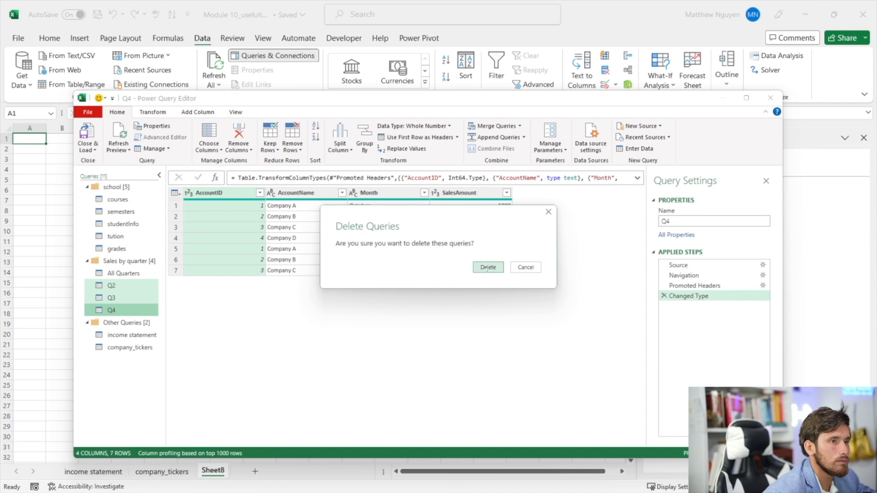
pyautogui.click(488, 268)
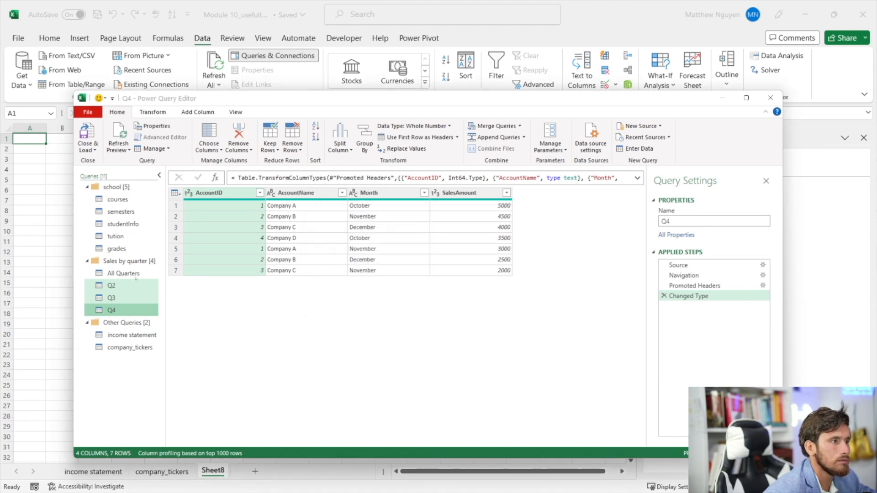
# - Check the rows of the All Quarters query, and close and load it to a worksheet
pyautogui.click(124, 273)
pyautogui.scroll(-2, 251, 266)
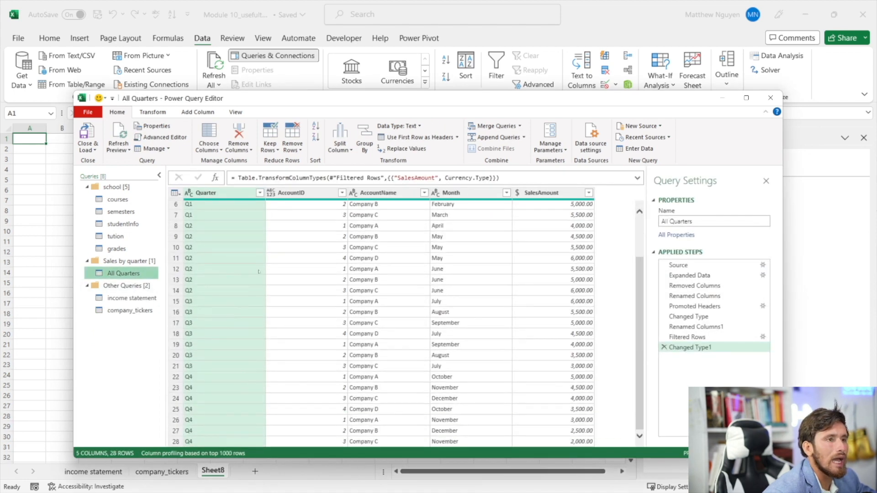
pyautogui.scroll(2, 331, 327)
pyautogui.click(88, 149)
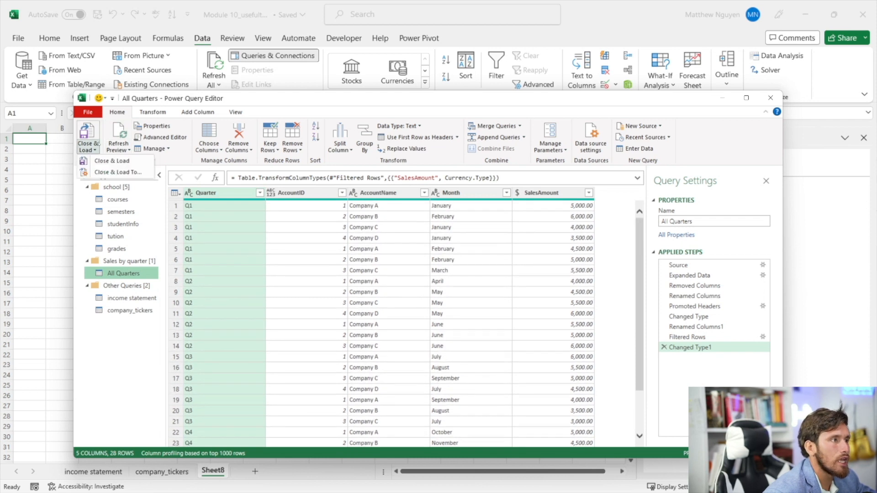
pyautogui.click(101, 162)
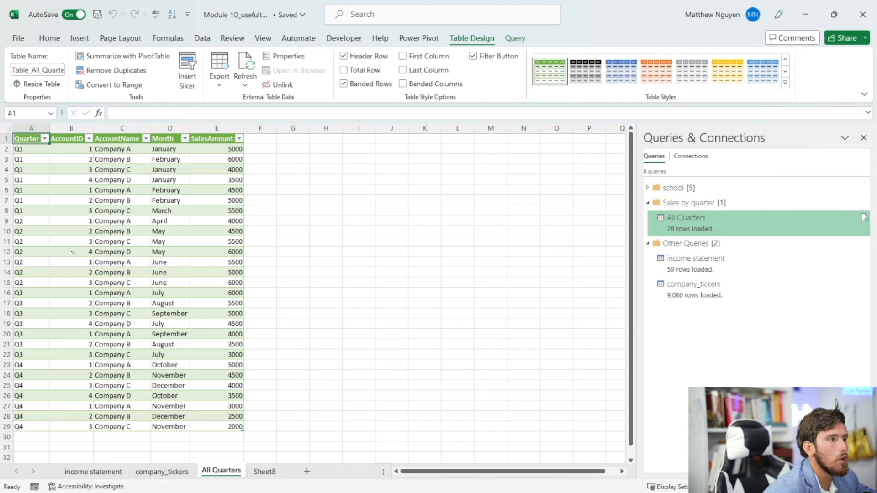
# - Try moving the All Quarters table two columns over to start at cell C1, and undo the move
pyautogui.moveTo(31, 128); pyautogui.dragTo(217, 161)
pyautogui.click(217, 128)
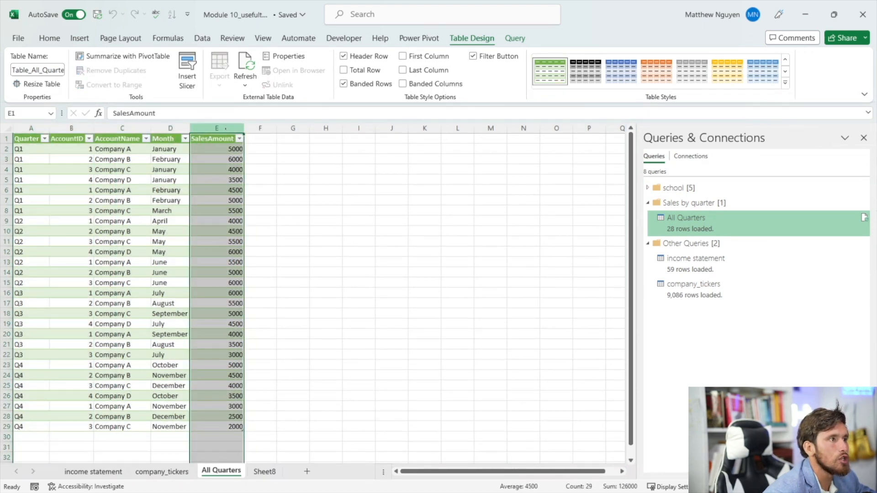
pyautogui.moveTo(13, 151); pyautogui.dragTo(98, 153)
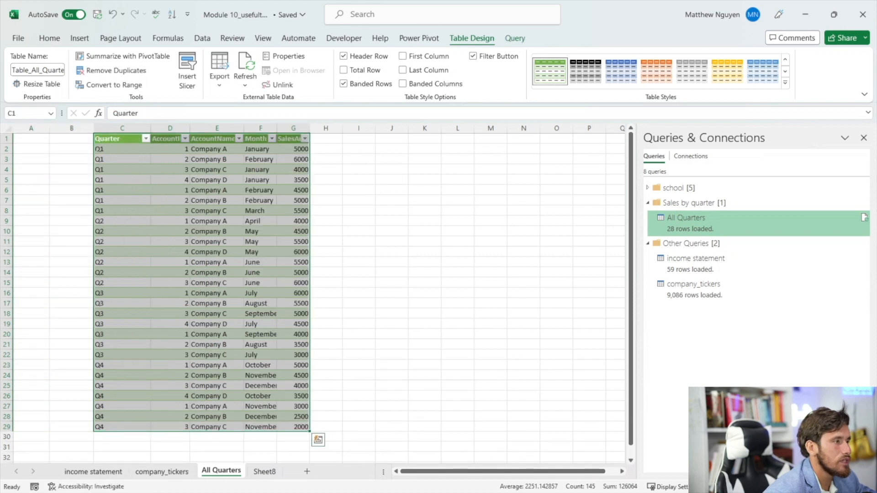
pyautogui.hotkey('ctrl', 'z')
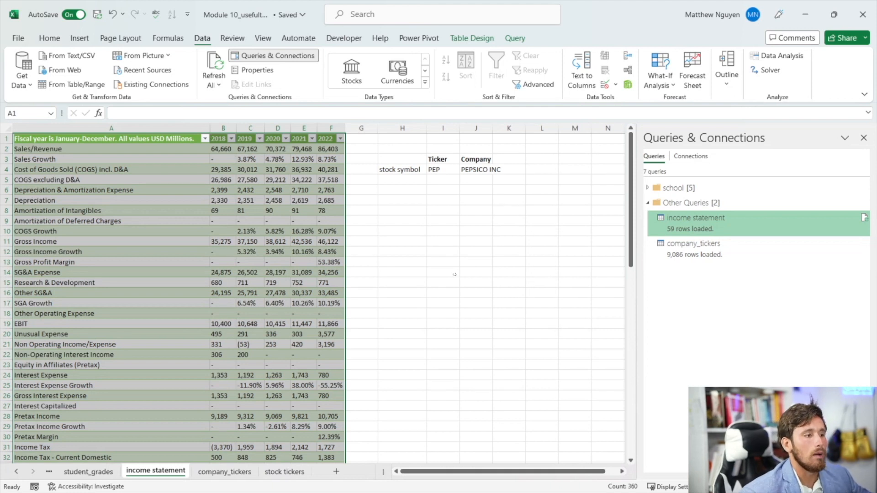
# - Examine the tables on the studentInfo, tution, student_grades and income statement sheets
pyautogui.click(16, 472)
pyautogui.click(16, 472)
pyautogui.click(16, 472)
pyautogui.click(88, 472)
pyautogui.click(128, 472)
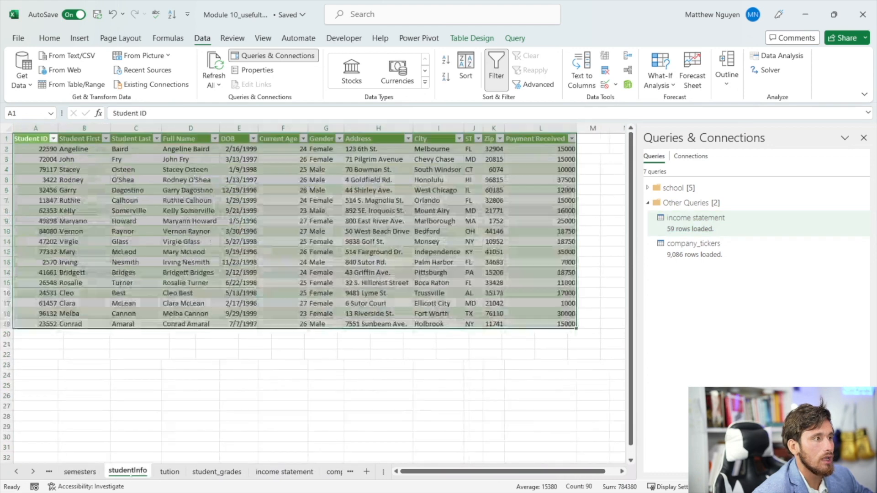
pyautogui.click(170, 472)
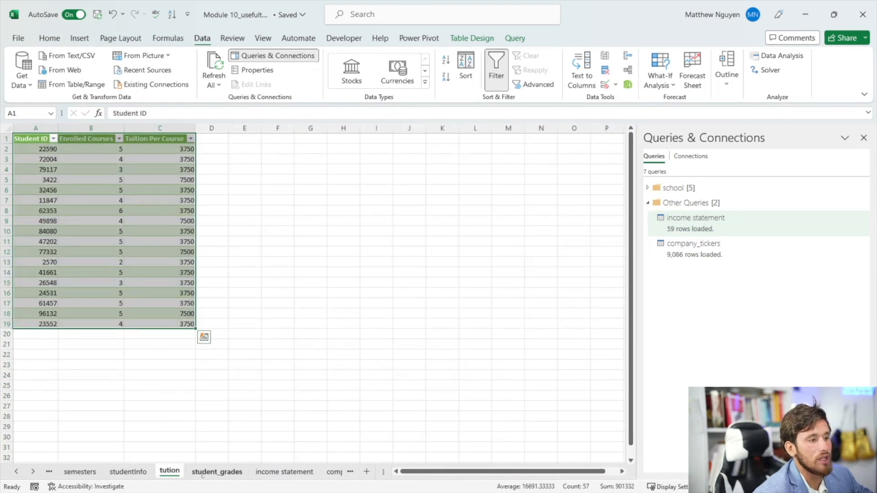
pyautogui.click(215, 472)
pyautogui.hotkey('ctrl', 'pagedown')
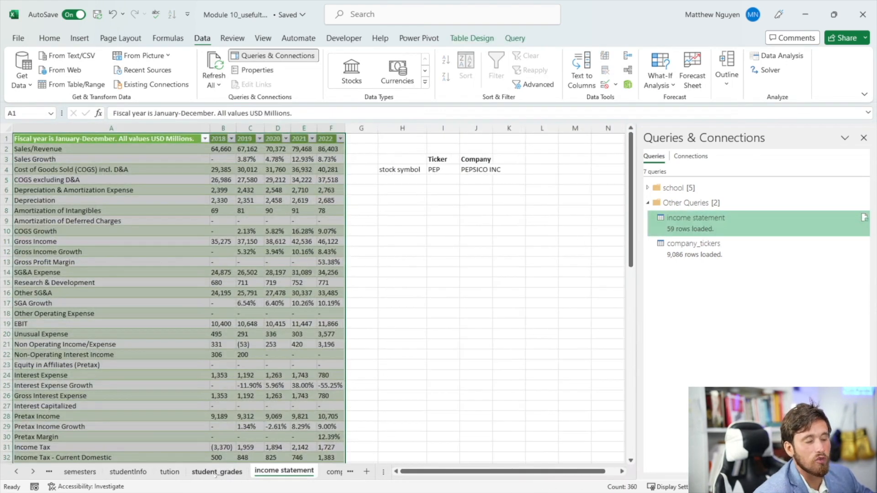
pyautogui.click(171, 470)
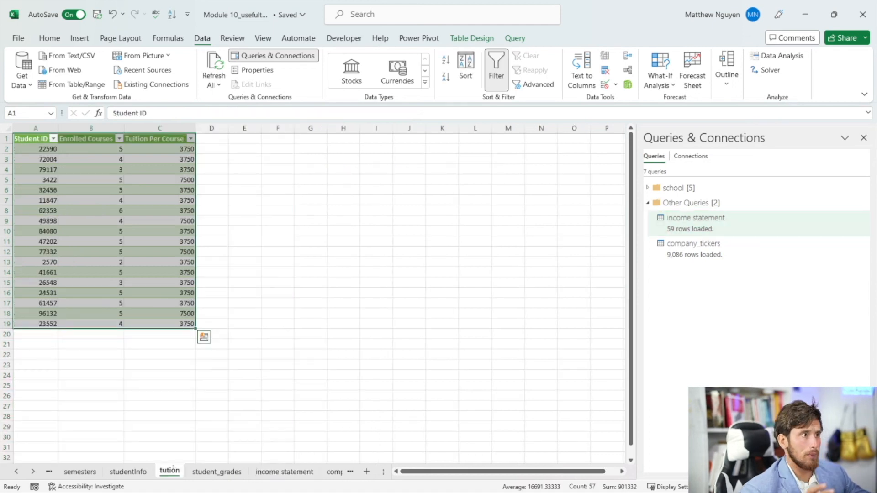